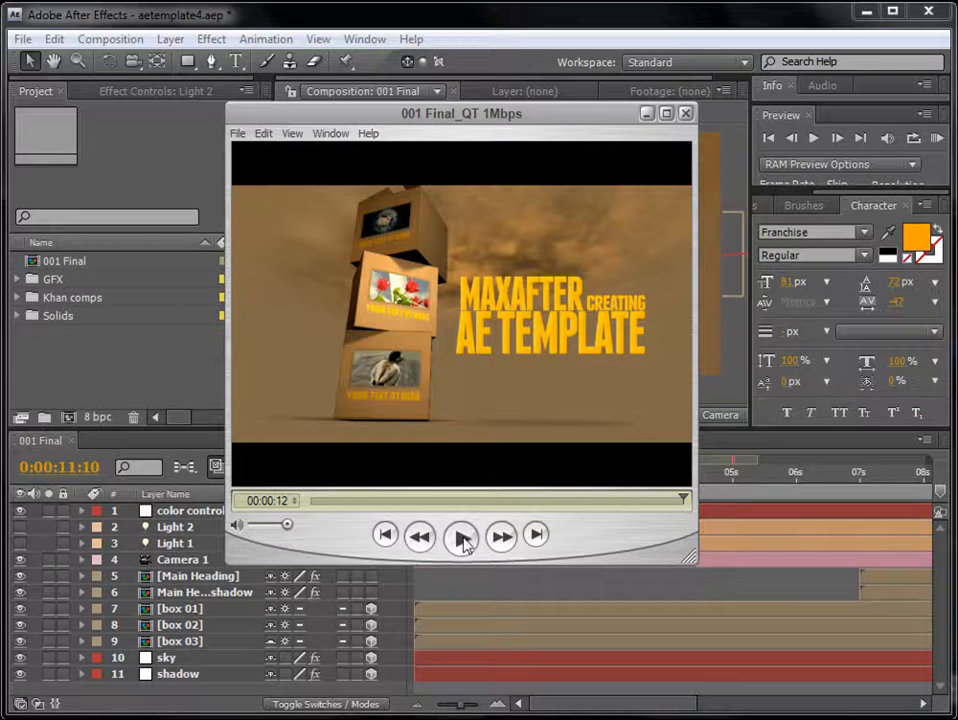
- Play the finished template video, and look over the final composition and the Khan comps folder in the project
{"action": "left_click", "coordinate": [461, 540]}
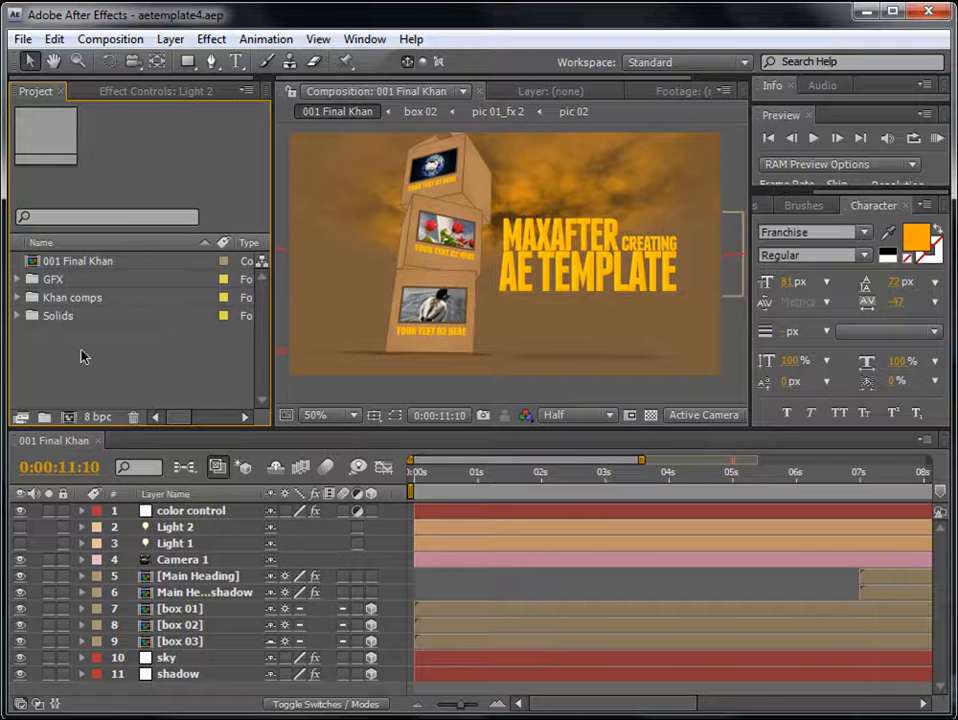
{"action": "left_click", "coordinate": [64, 298]}
{"action": "left_click", "coordinate": [46, 261]}
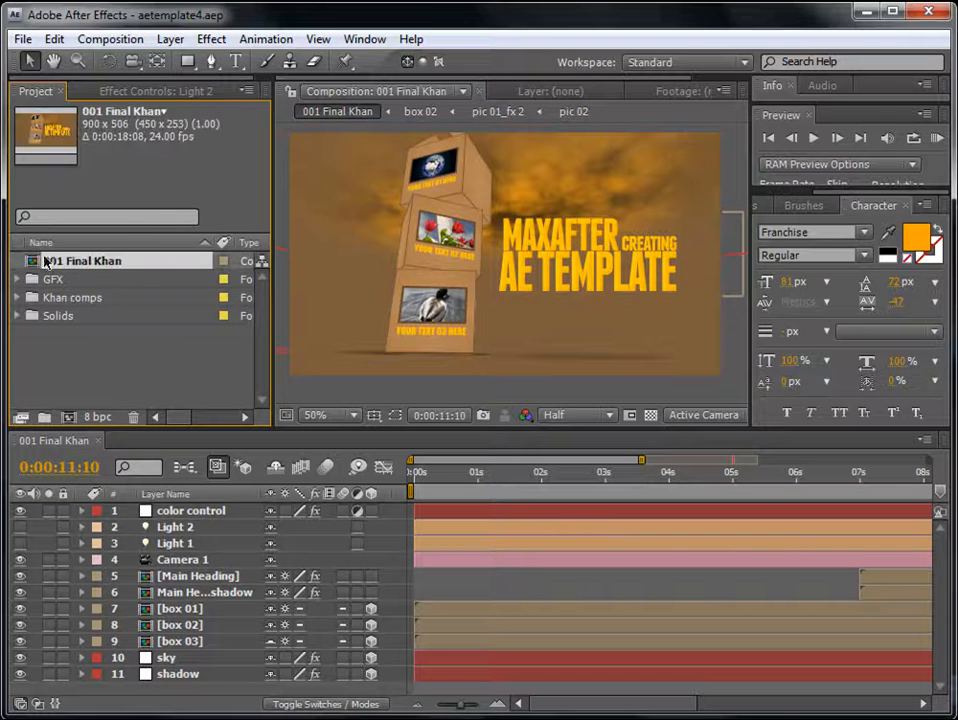
{"action": "left_click", "coordinate": [64, 299]}
{"action": "left_click", "coordinate": [18, 298]}
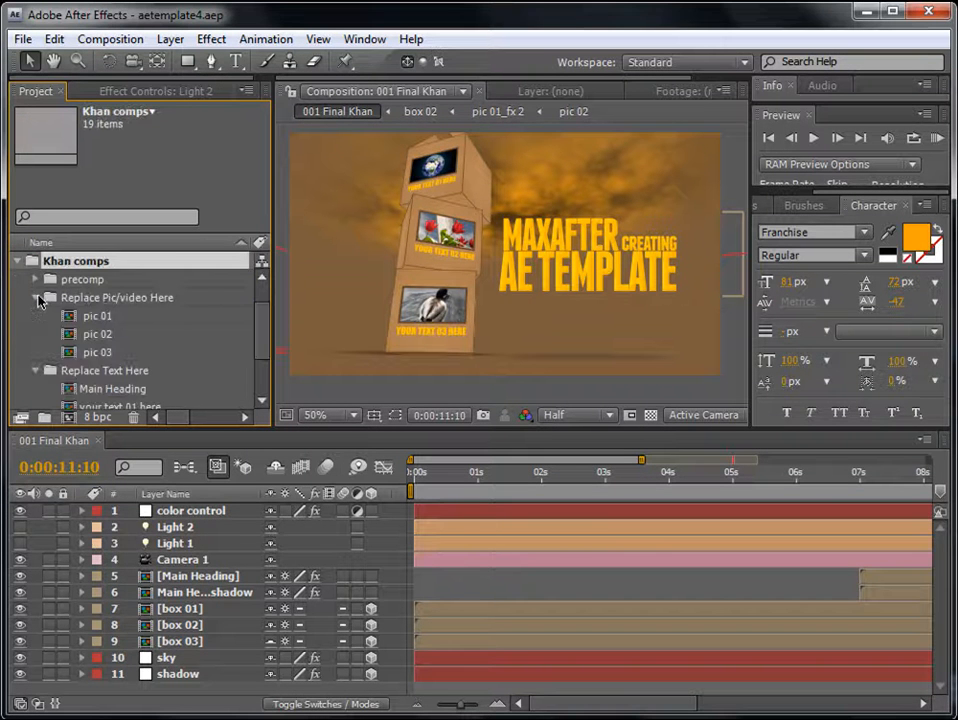
{"action": "left_click", "coordinate": [39, 298]}
{"action": "left_click", "coordinate": [37, 316]}
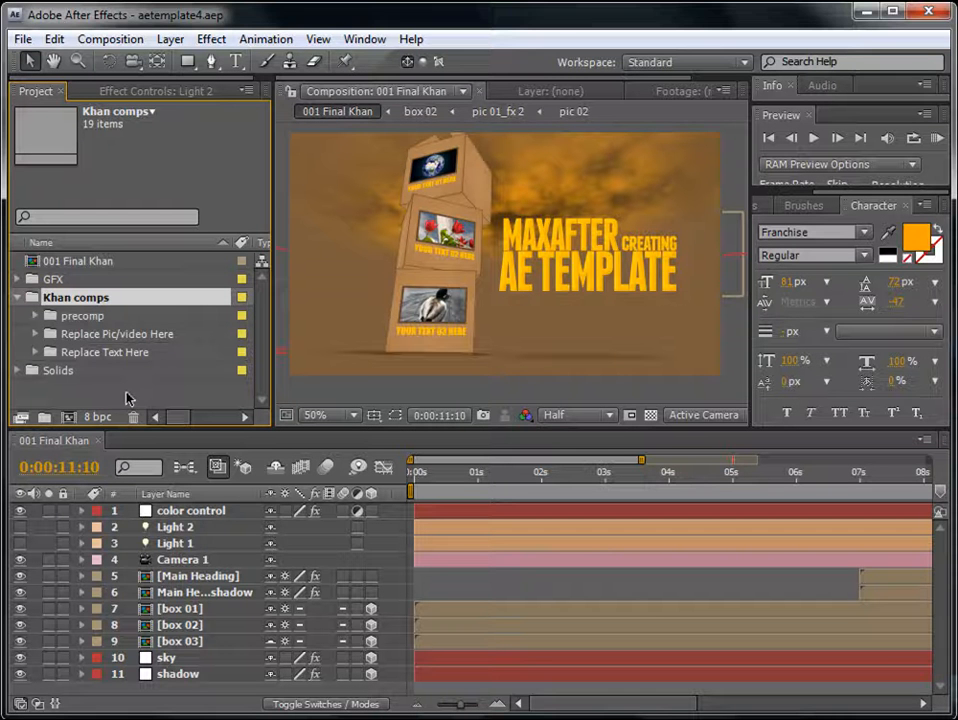
- Examine the Replace Pic/video Here and Replace Text Here folders inside Khan comps
{"action": "left_click", "coordinate": [120, 340]}
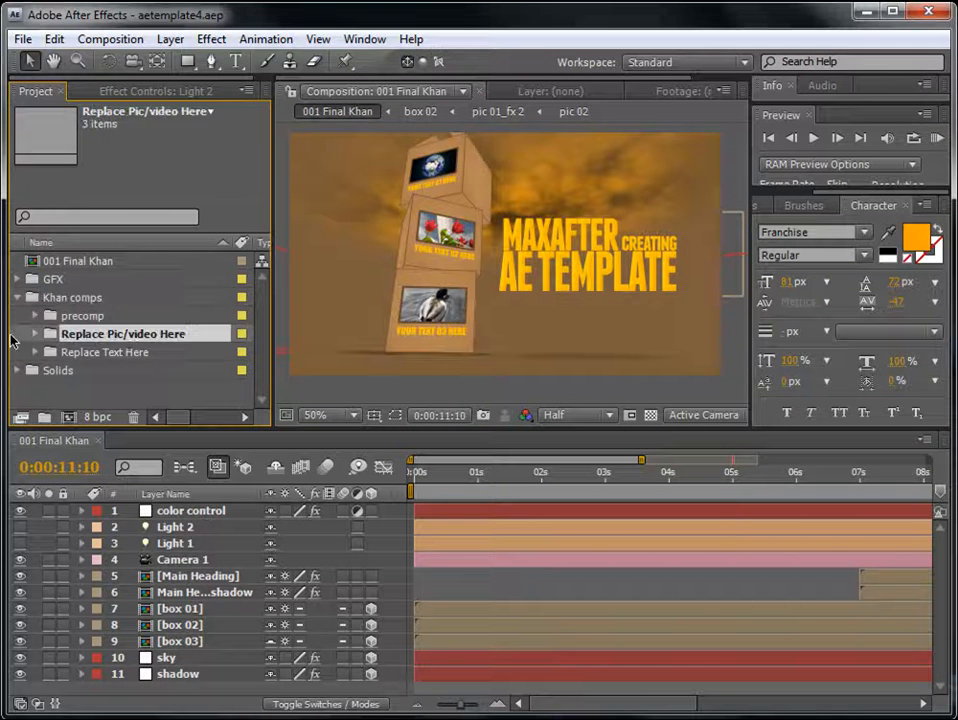
{"action": "left_click", "coordinate": [35, 334]}
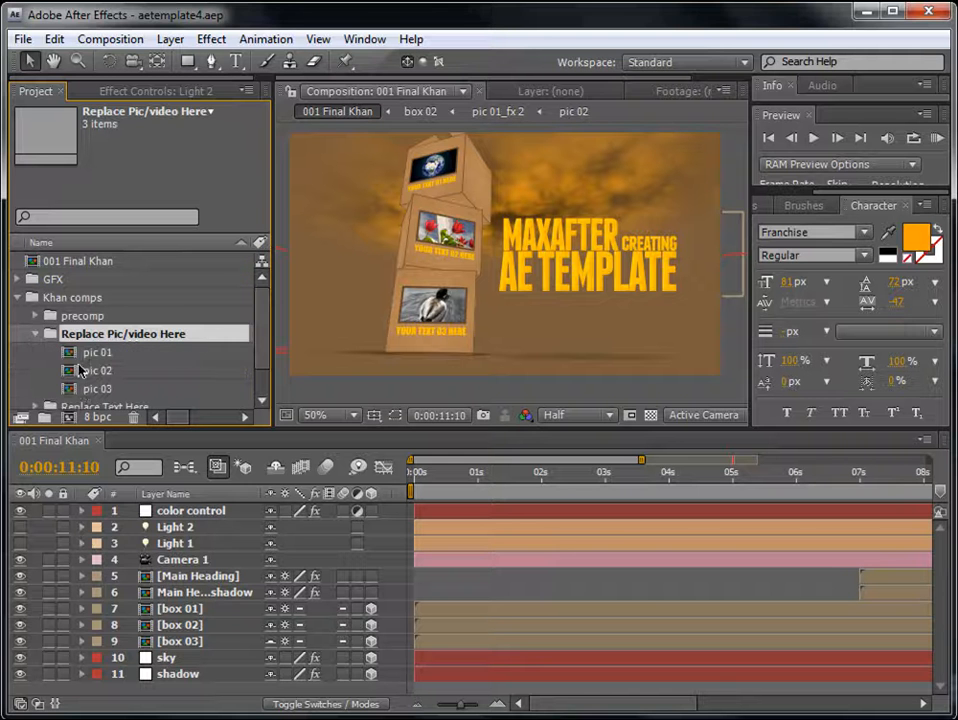
{"action": "left_click", "coordinate": [35, 334]}
{"action": "left_click", "coordinate": [57, 354]}
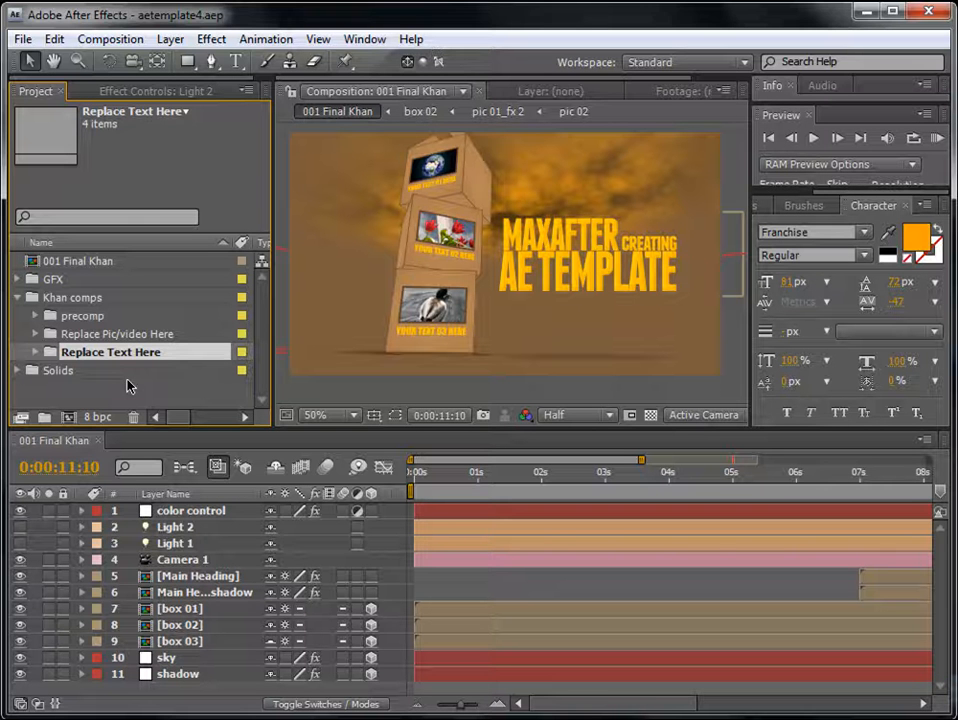
{"action": "left_click", "coordinate": [176, 395]}
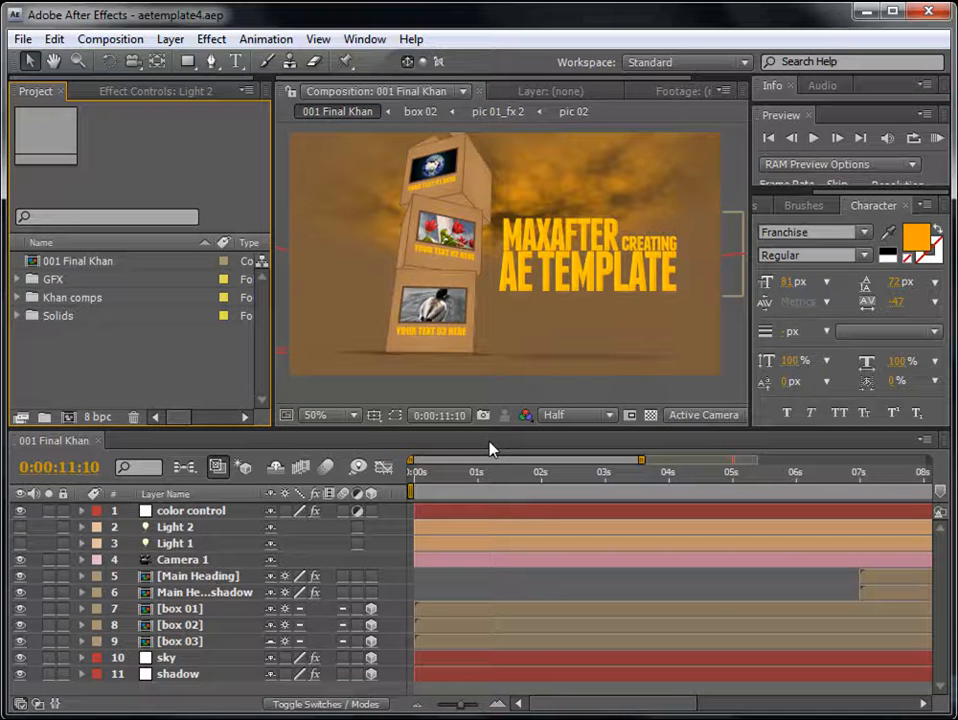
- Set the Color Control strips color on the color control layer to blue 0017F5
{"action": "left_click", "coordinate": [206, 512]}
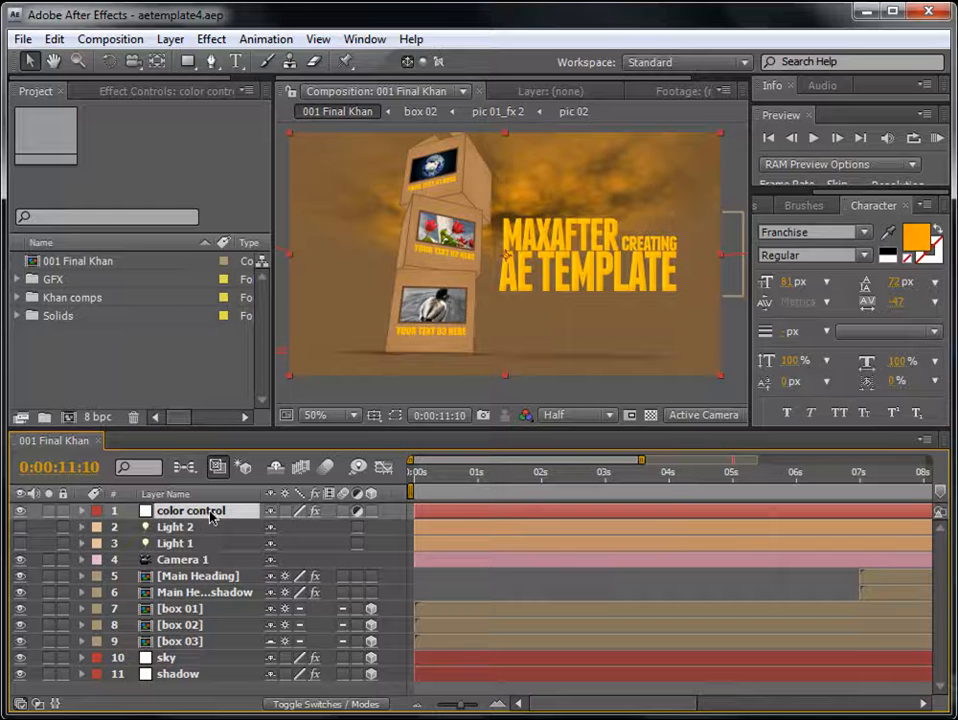
{"action": "left_click", "coordinate": [81, 511]}
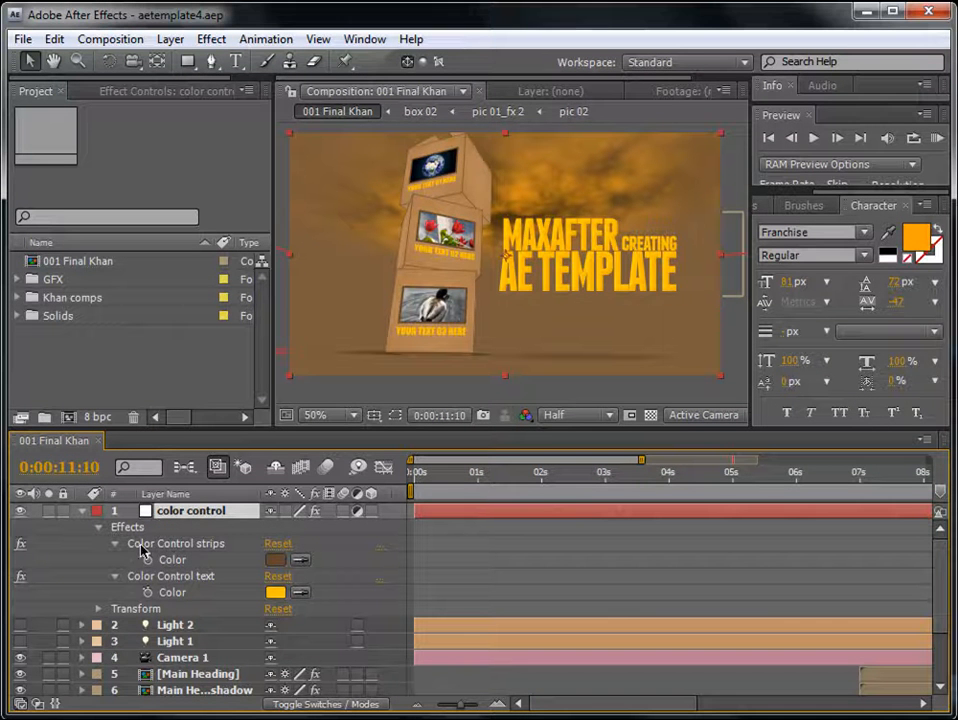
{"action": "left_click", "coordinate": [276, 560]}
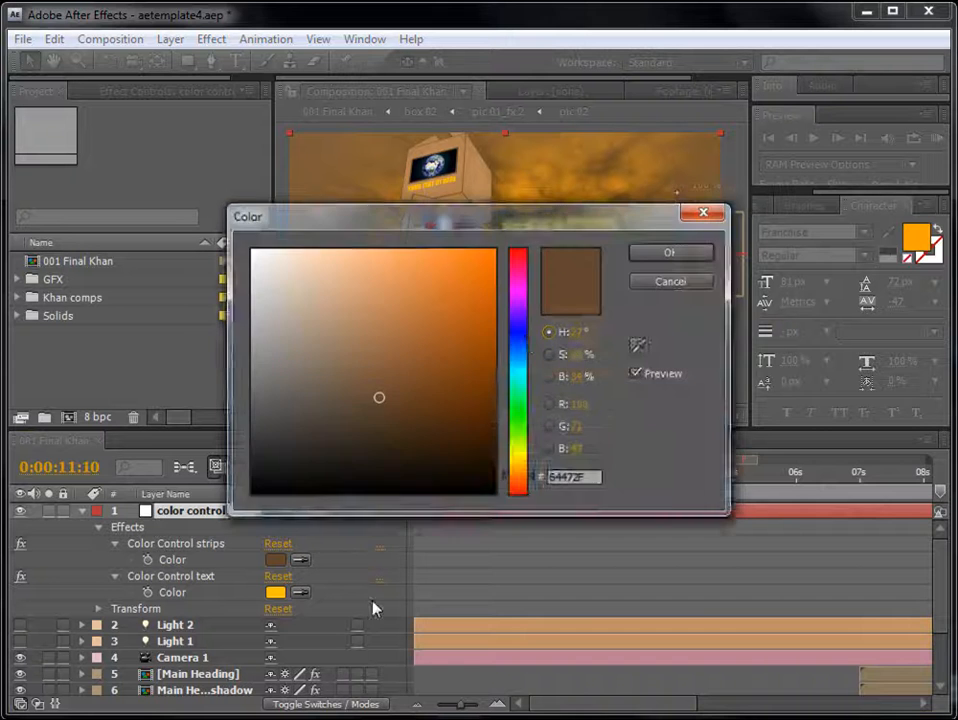
{"action": "left_click_drag", "start_coordinate": [517, 221], "coordinate": [714, 398]}
{"action": "left_click", "coordinate": [719, 511]}
{"action": "left_click", "coordinate": [692, 435]}
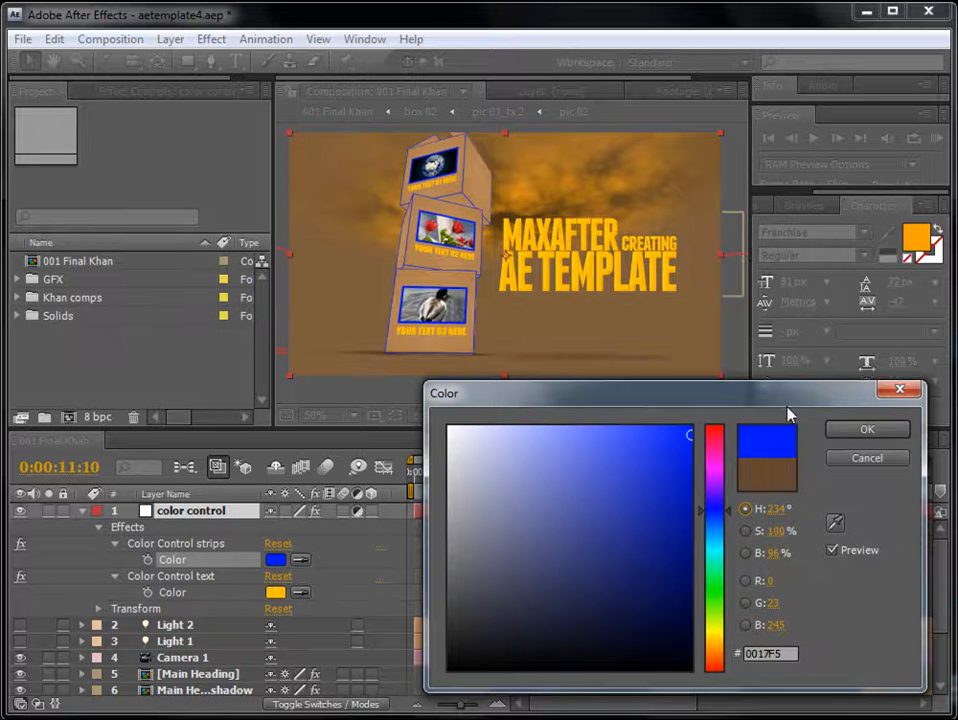
{"action": "left_click", "coordinate": [866, 429]}
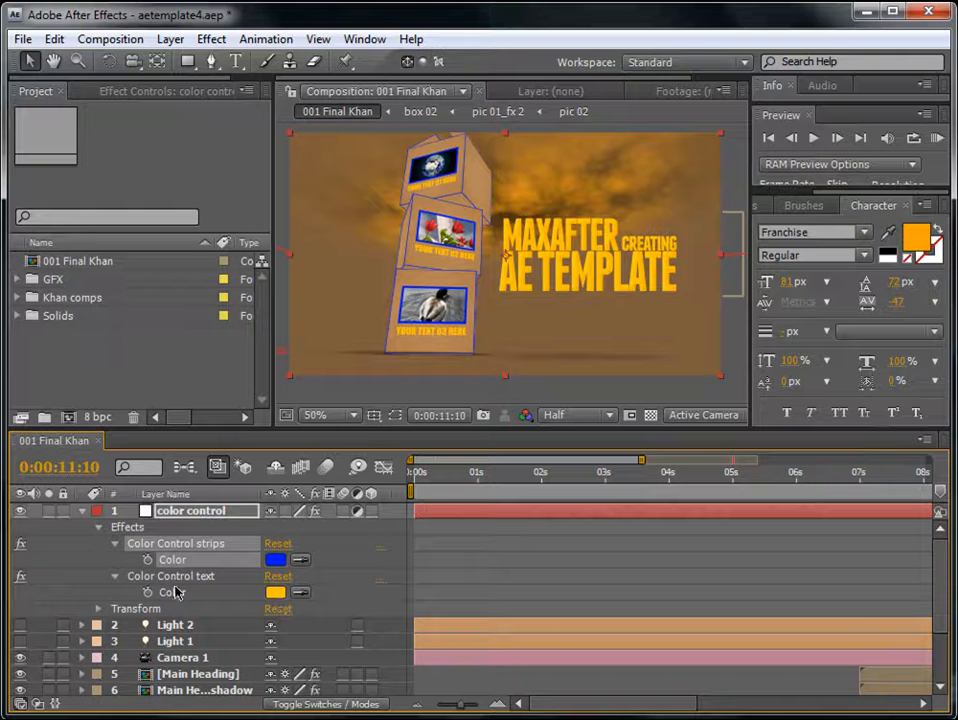
- Preview red FF0600 as the Color Control text color, and discard the change
{"action": "left_click", "coordinate": [275, 592]}
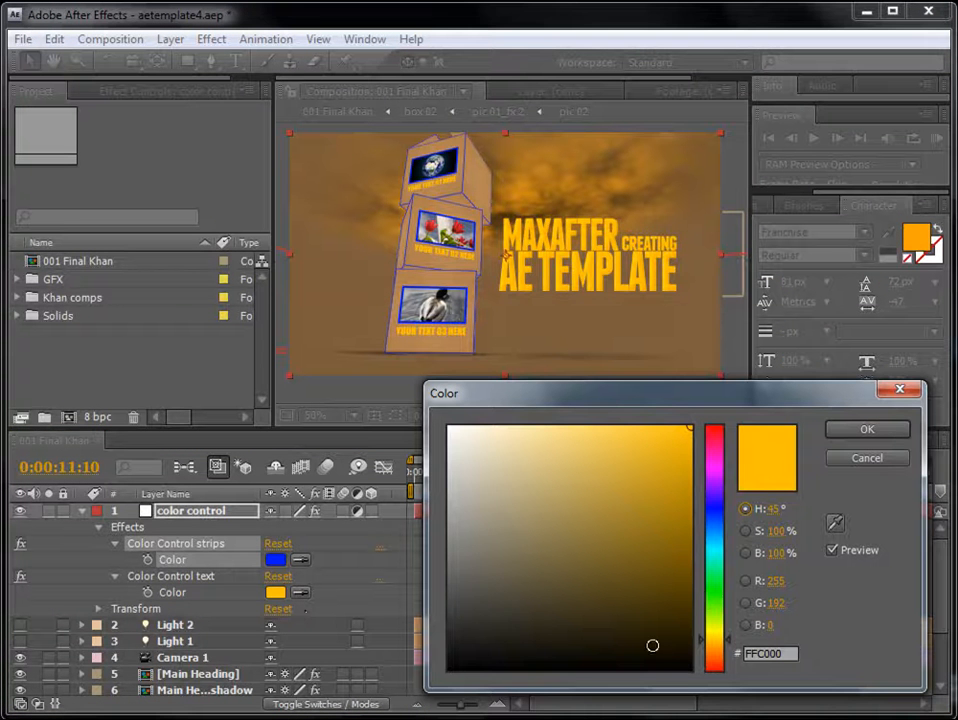
{"action": "left_click", "coordinate": [714, 508]}
{"action": "left_click_drag", "start_coordinate": [728, 438], "coordinate": [720, 671]}
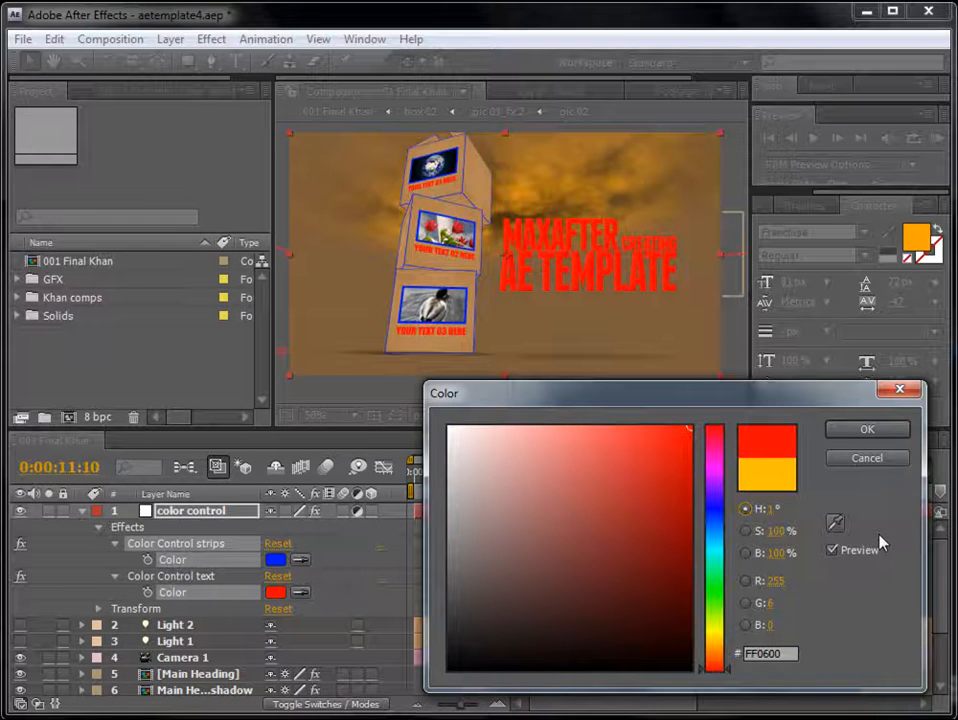
{"action": "left_click", "coordinate": [867, 459]}
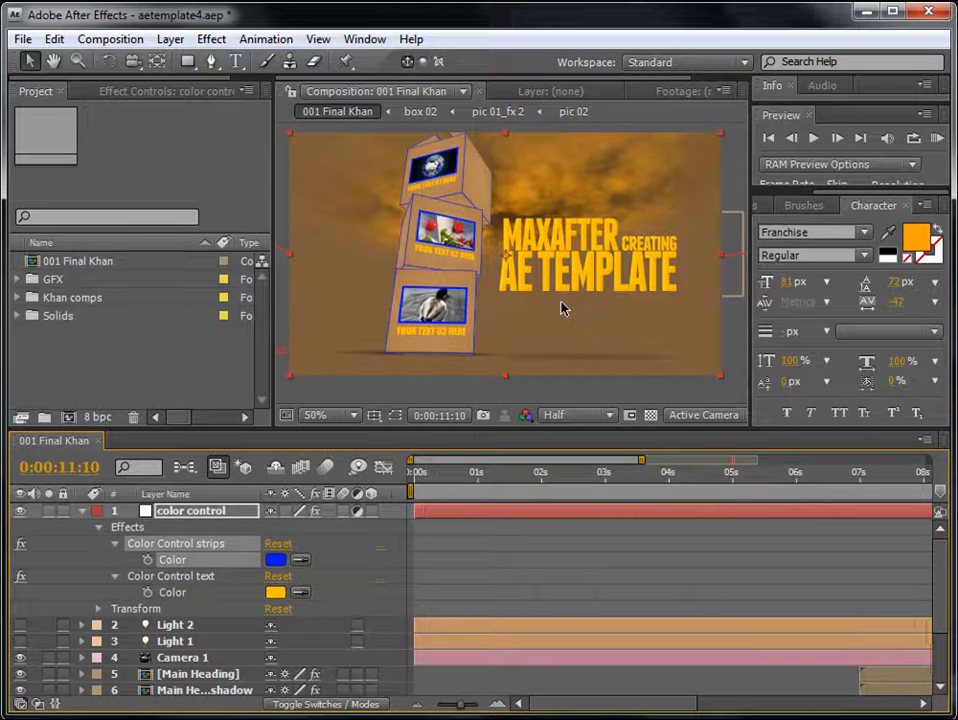
- Set the Color Control strips color to dark gray 303030 and collapse the color control layer
{"action": "left_click", "coordinate": [275, 560]}
{"action": "left_click_drag", "start_coordinate": [522, 514], "coordinate": [449, 624]}
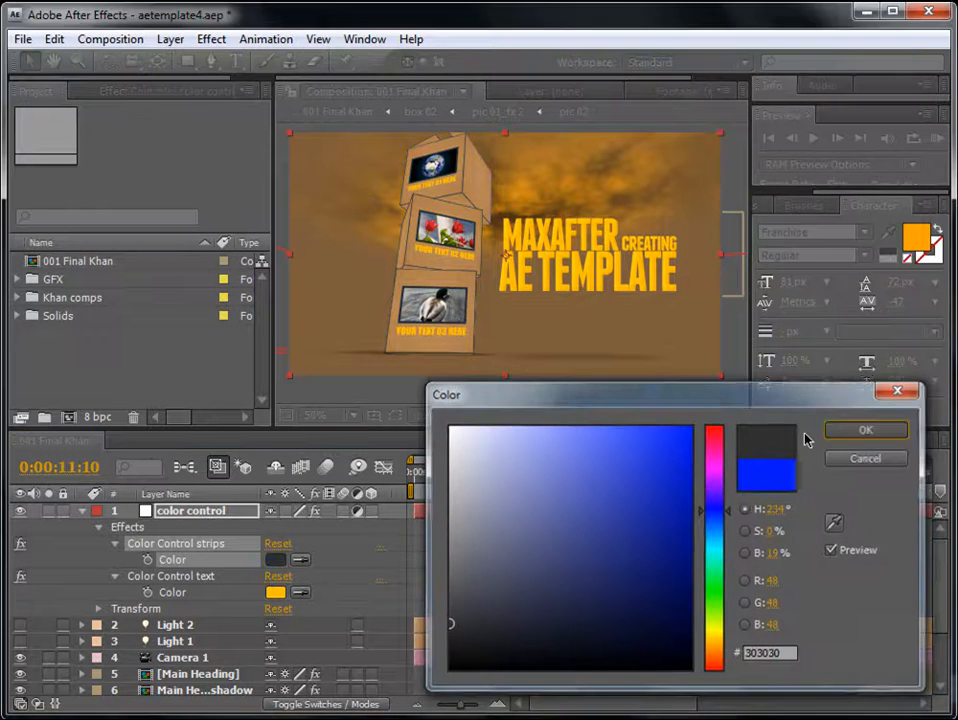
{"action": "left_click", "coordinate": [865, 429]}
{"action": "left_click", "coordinate": [83, 511]}
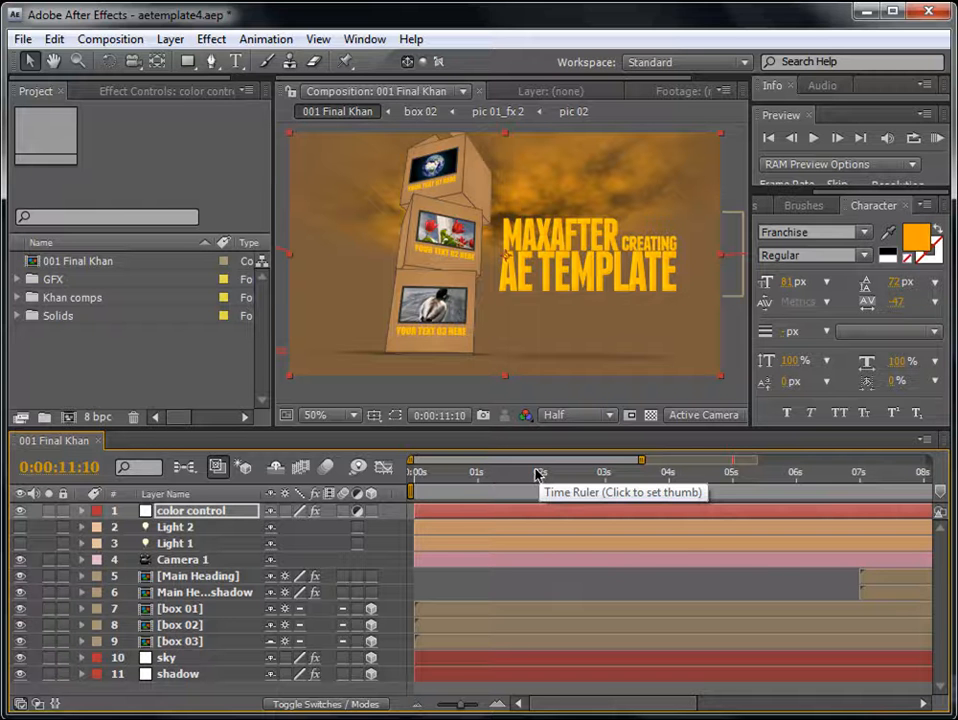
- Expand the GFX folder and open browncardboardtut.jpg for viewing as footage
{"action": "left_click", "coordinate": [125, 376]}
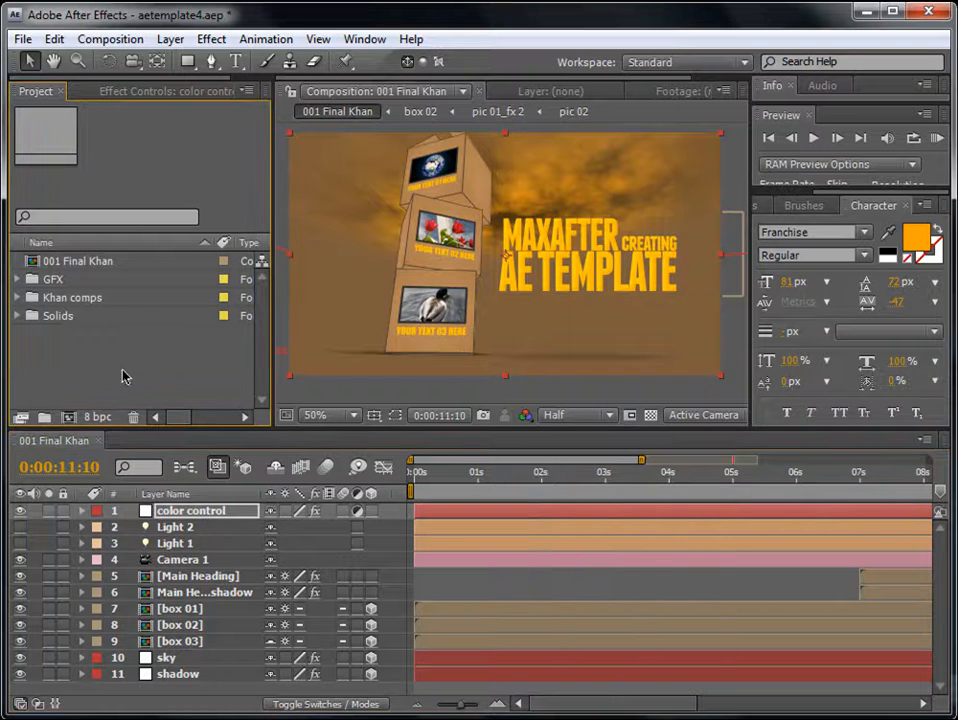
{"action": "left_click", "coordinate": [50, 279]}
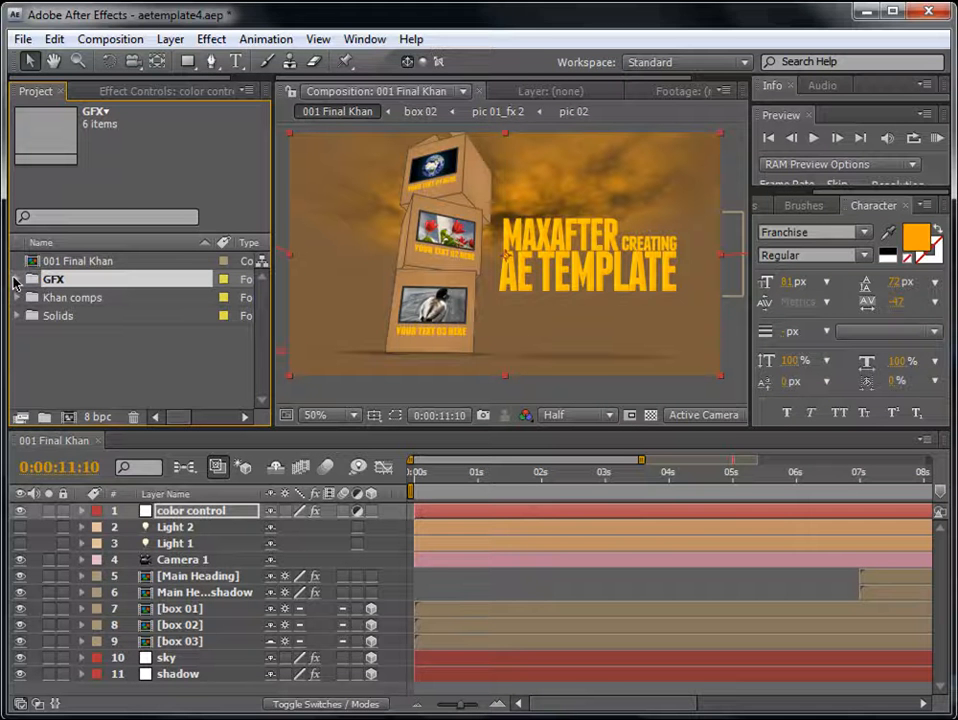
{"action": "left_click", "coordinate": [16, 280]}
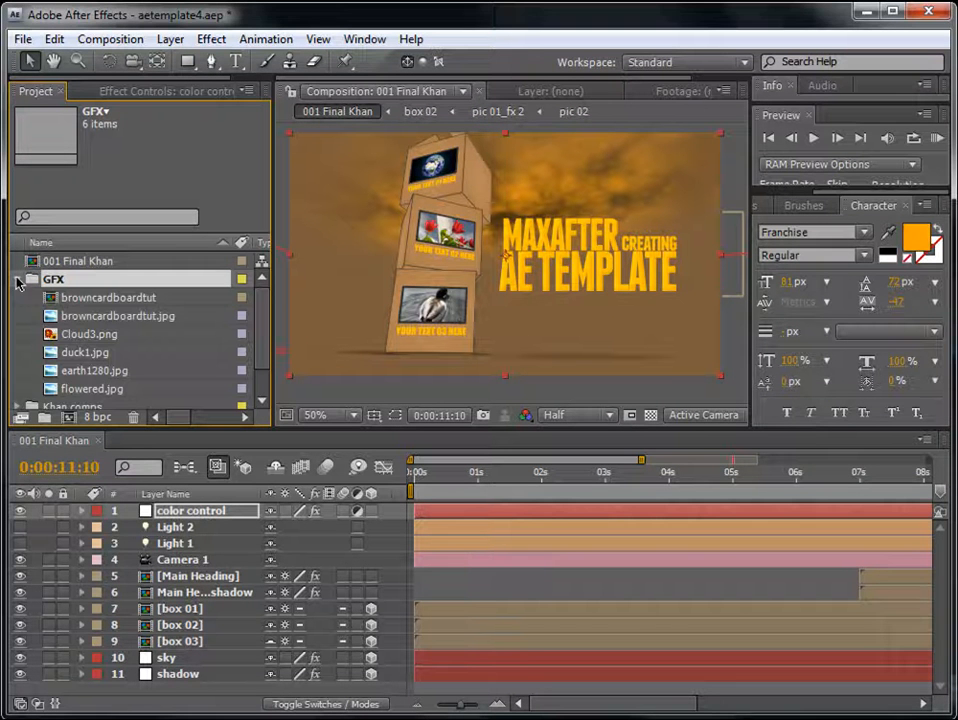
{"action": "left_click", "coordinate": [113, 318]}
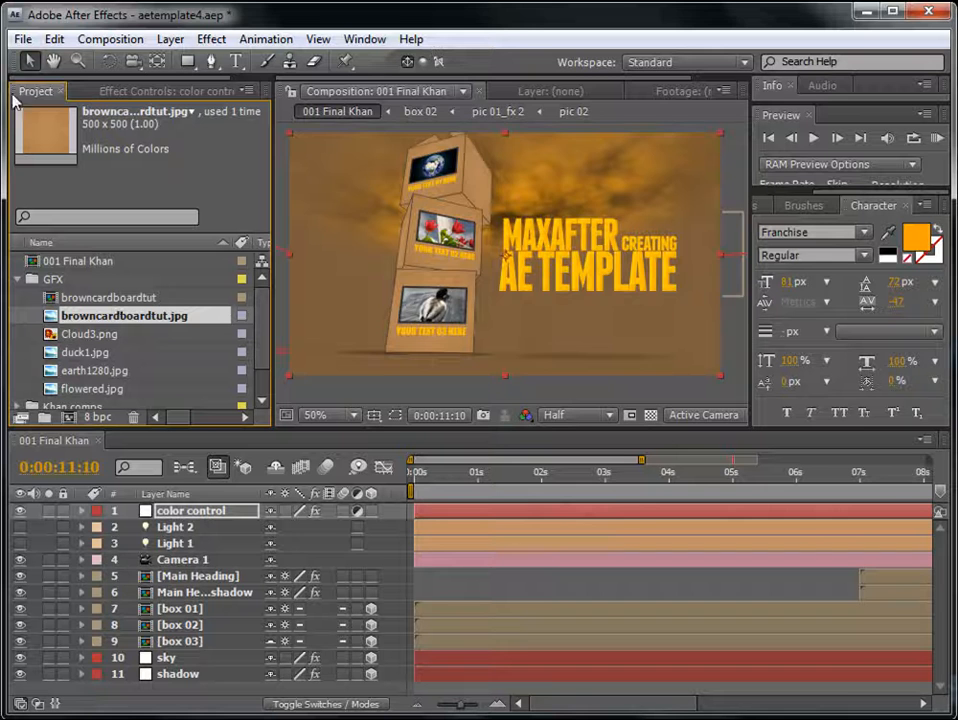
{"action": "double_click", "coordinate": [122, 318]}
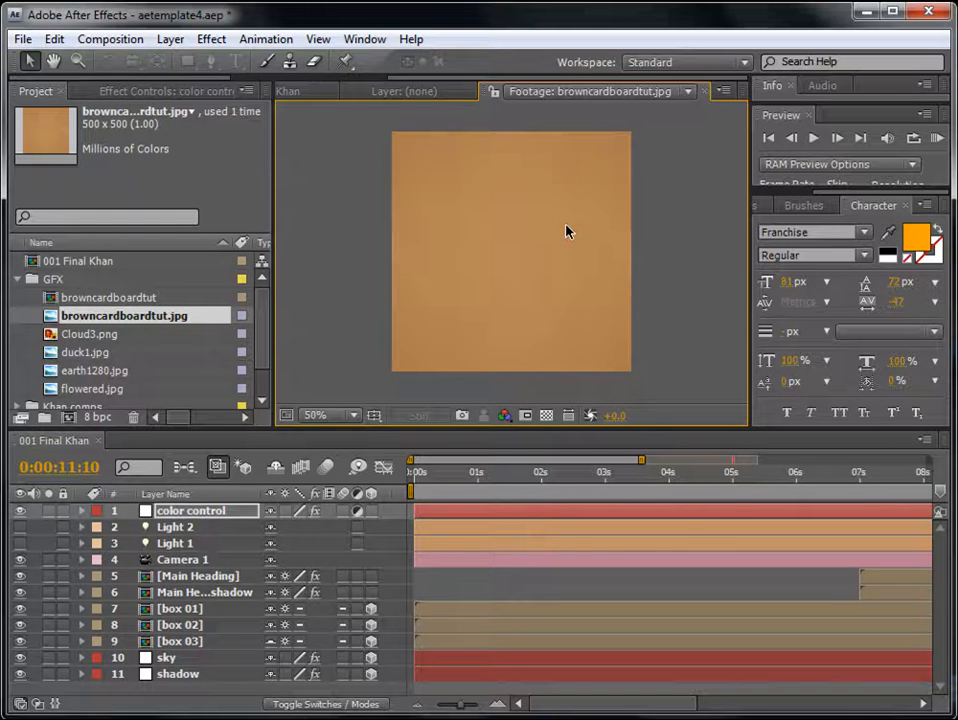
- Examine the GFX images: Cloud3.png, duck1.jpg, earth1280.jpg, flowered.jpg and browncardboardtut.jpg
{"action": "left_click", "coordinate": [85, 352]}
{"action": "left_click", "coordinate": [86, 370]}
{"action": "left_click", "coordinate": [91, 389]}
{"action": "left_click", "coordinate": [96, 370]}
{"action": "left_click", "coordinate": [94, 352]}
{"action": "left_click", "coordinate": [93, 334]}
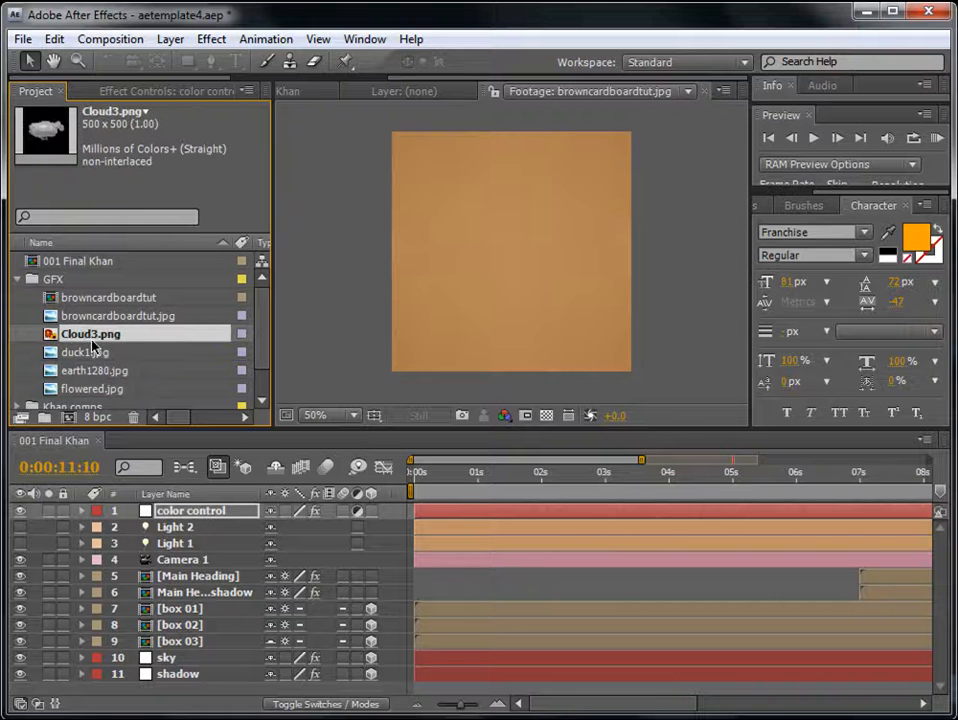
{"action": "left_click", "coordinate": [90, 353]}
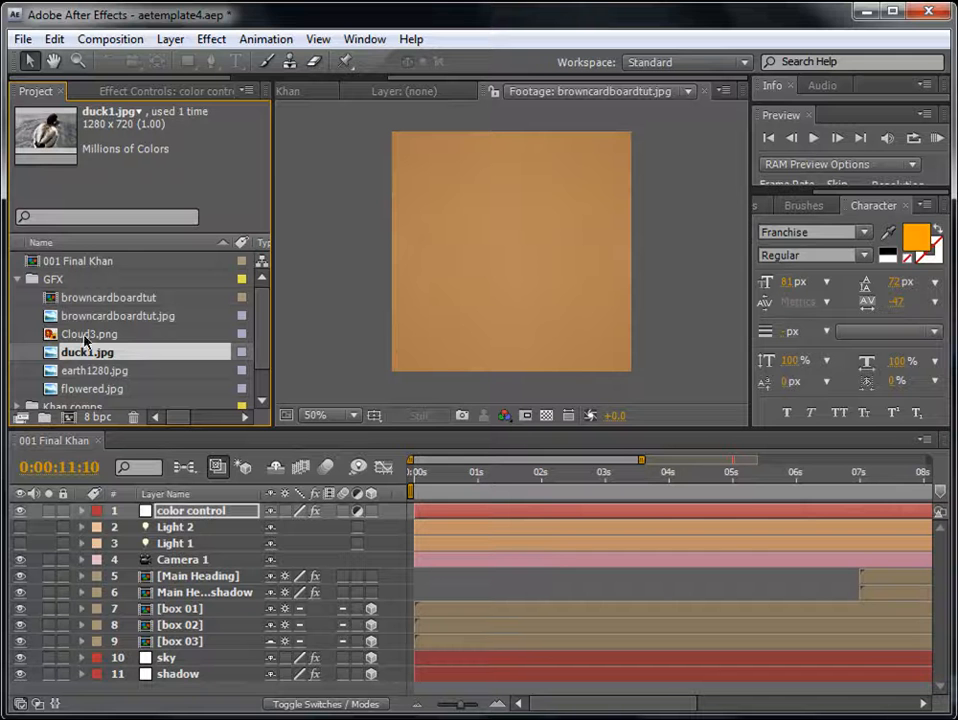
{"action": "left_click", "coordinate": [86, 371]}
{"action": "left_click", "coordinate": [86, 388]}
{"action": "left_click", "coordinate": [92, 352]}
{"action": "left_click", "coordinate": [112, 316]}
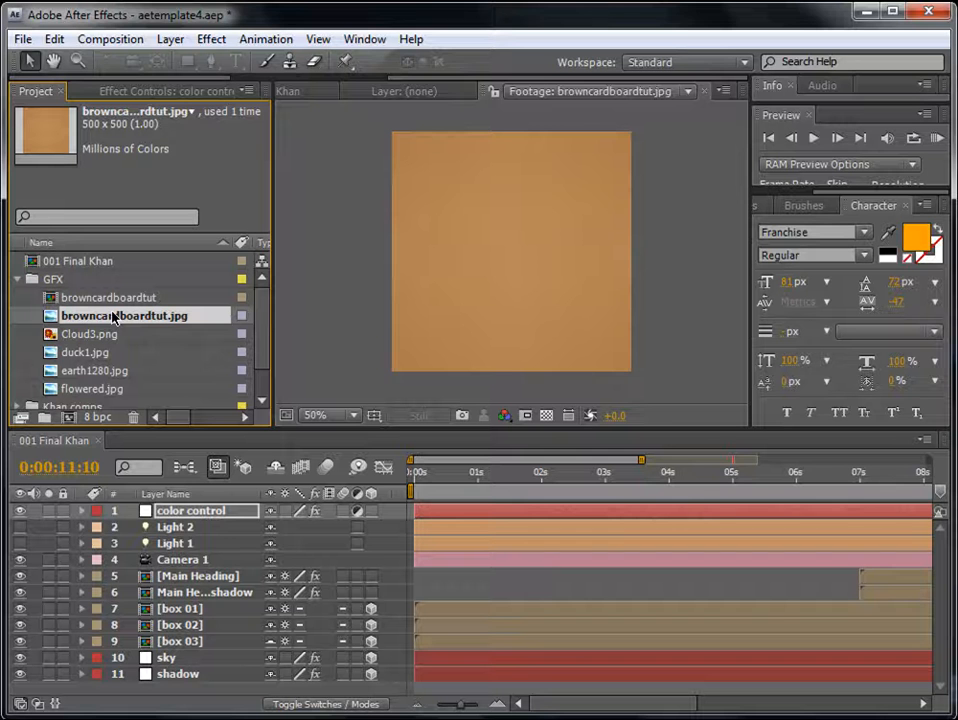
- Create a new composition from browncardboardtut.jpg and rename it box_tut
{"action": "left_click_drag", "start_coordinate": [96, 318], "coordinate": [74, 418]}
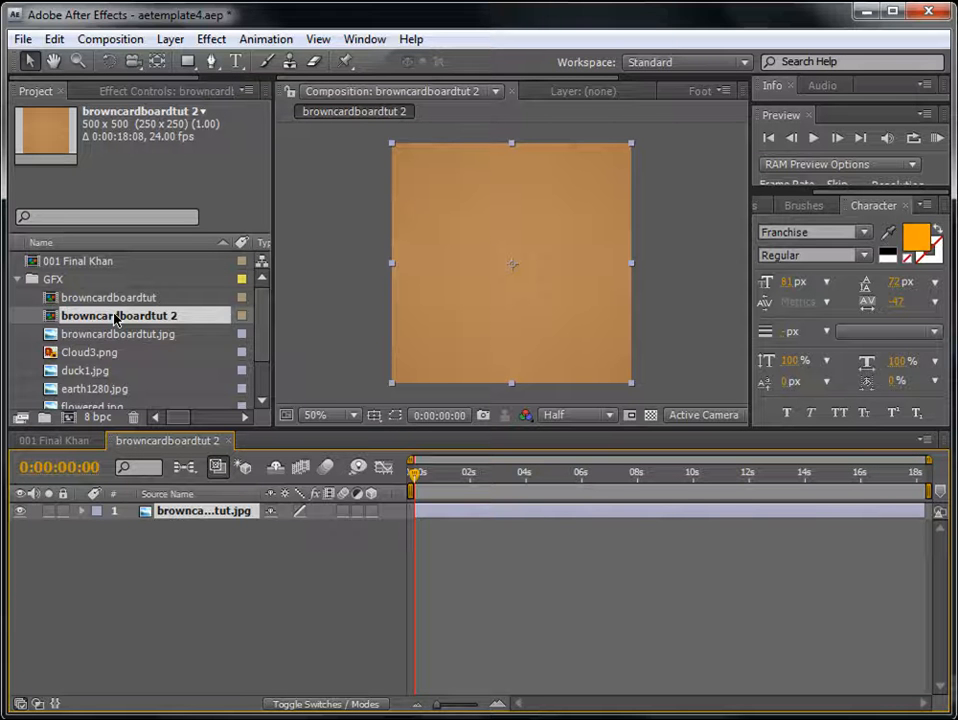
{"action": "key", "text": "Return"}
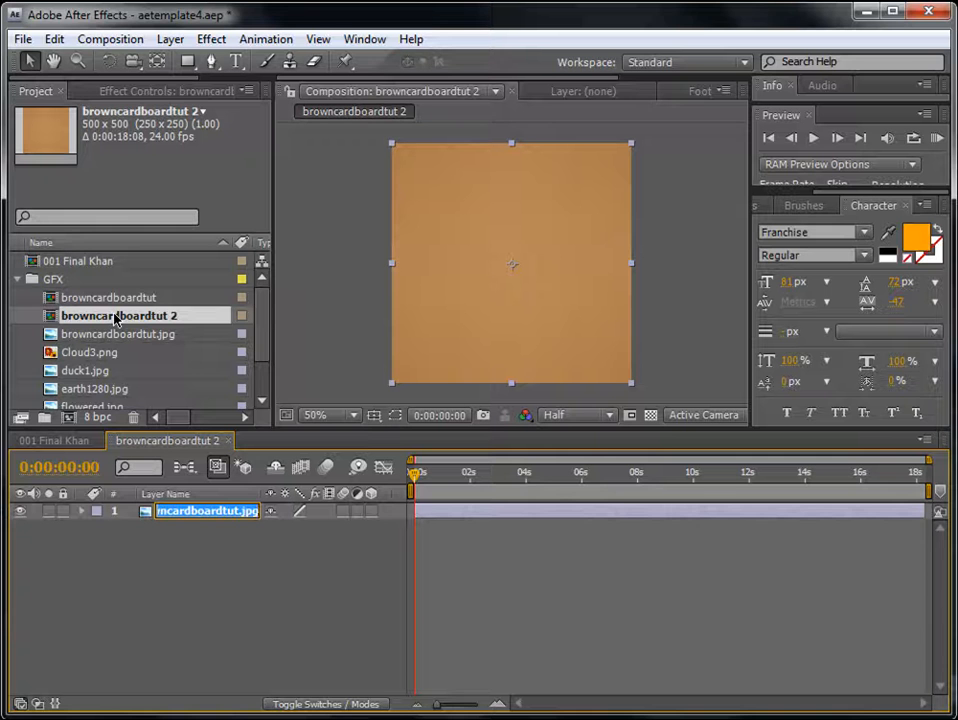
{"action": "left_click", "coordinate": [116, 318]}
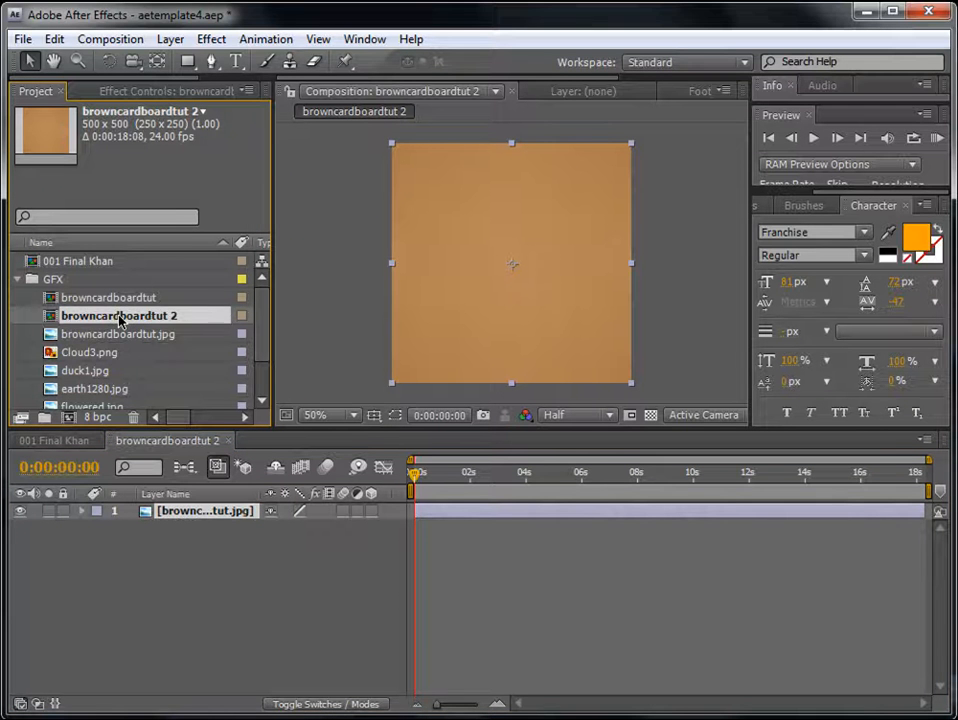
{"action": "key", "text": "Return"}
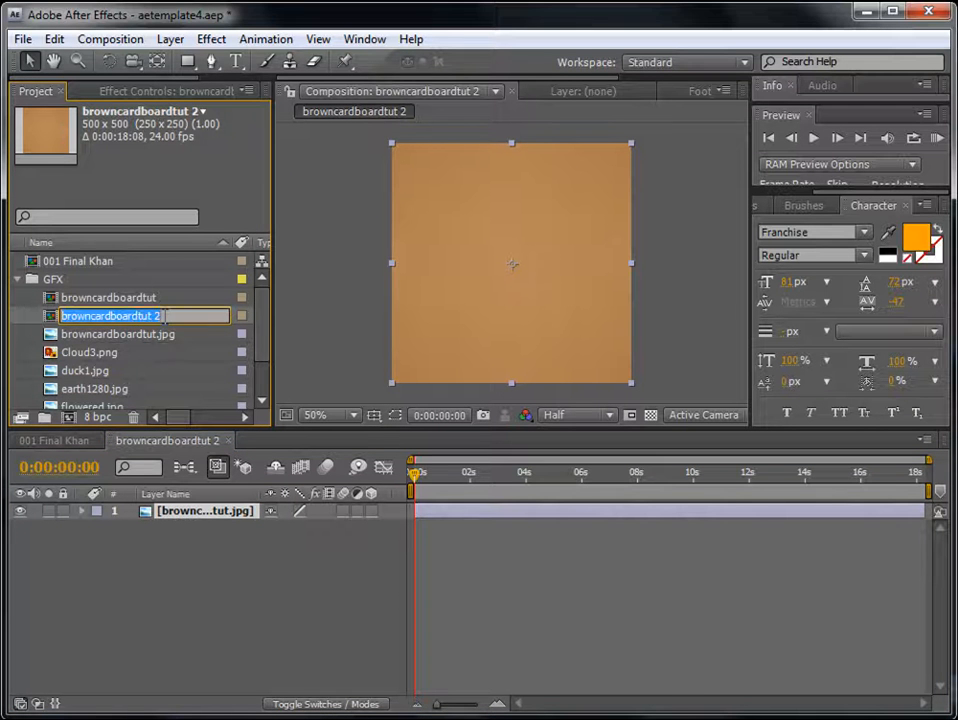
{"action": "type", "text": "box_tut"}
{"action": "key", "text": "Return"}
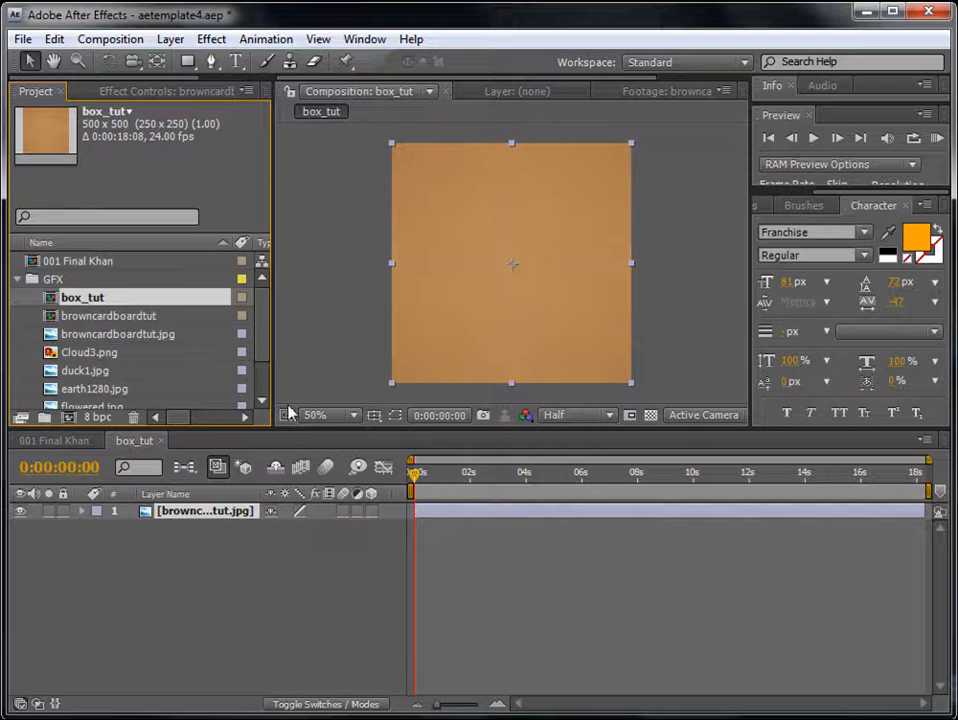
- Rename the cardboard image layer in box_tut as fornt and make it a 3D layer
{"action": "left_click_drag", "start_coordinate": [273, 400], "coordinate": [268, 401]}
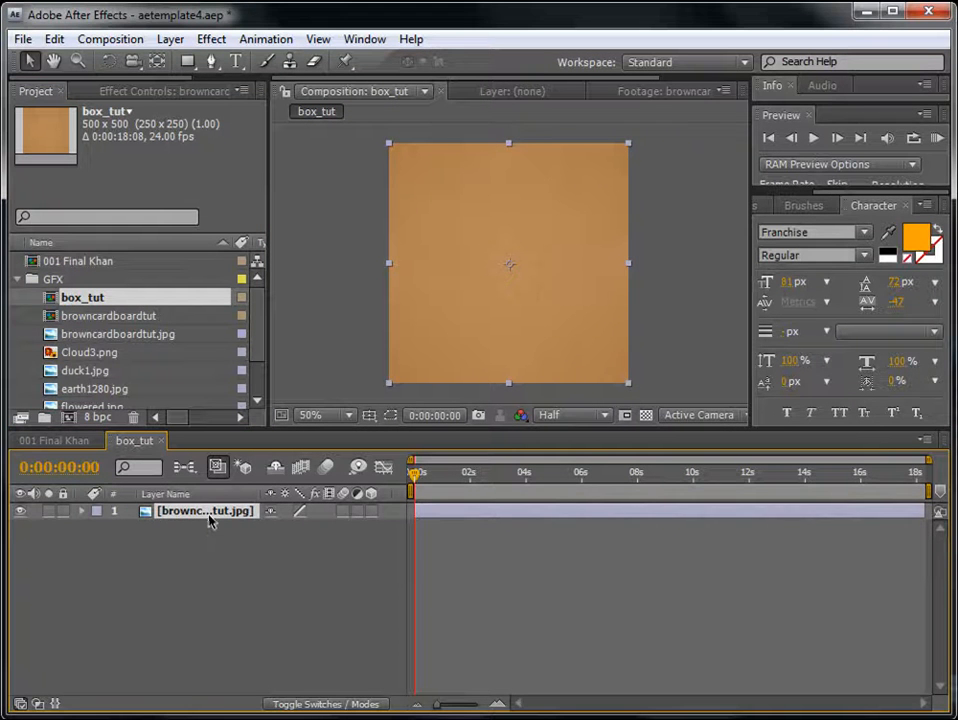
{"action": "key", "text": "Return"}
{"action": "type", "text": "fornt"}
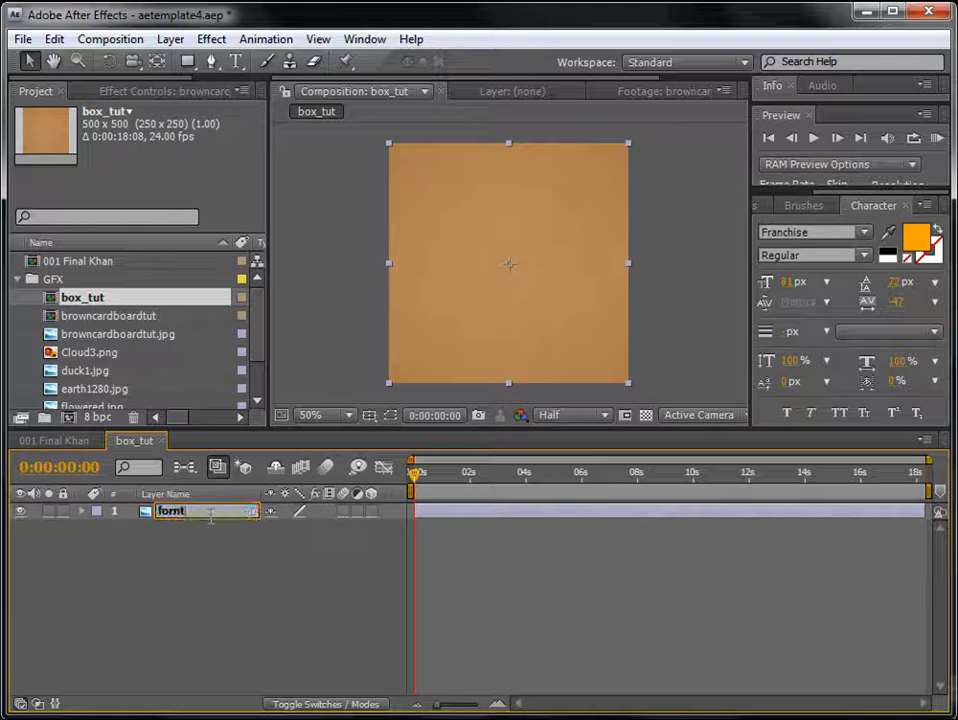
{"action": "key", "text": "Return"}
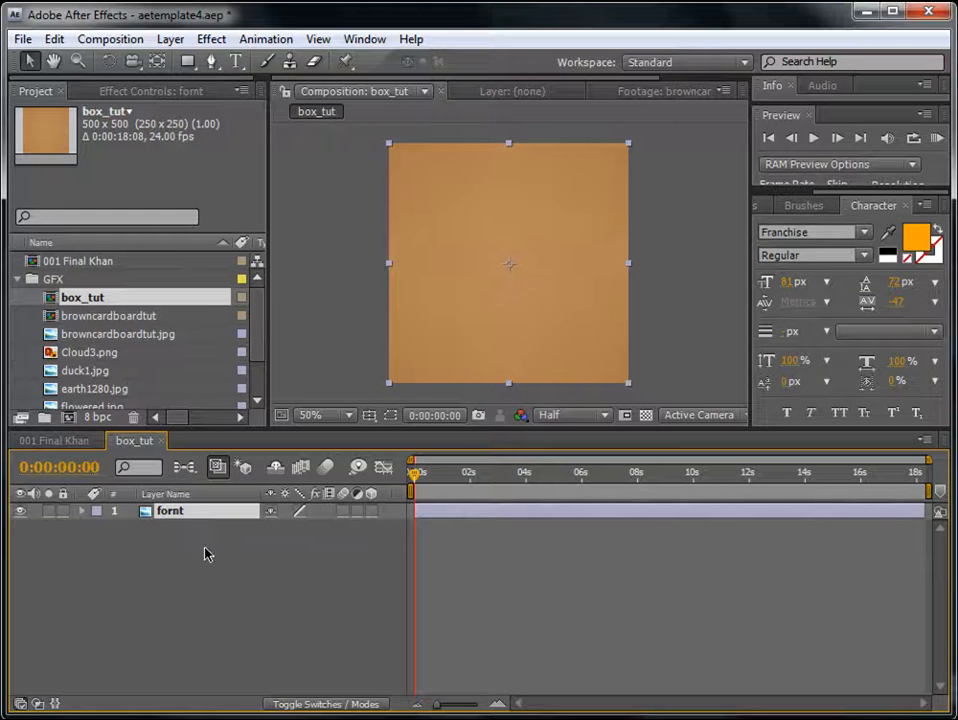
{"action": "left_click", "coordinate": [371, 512]}
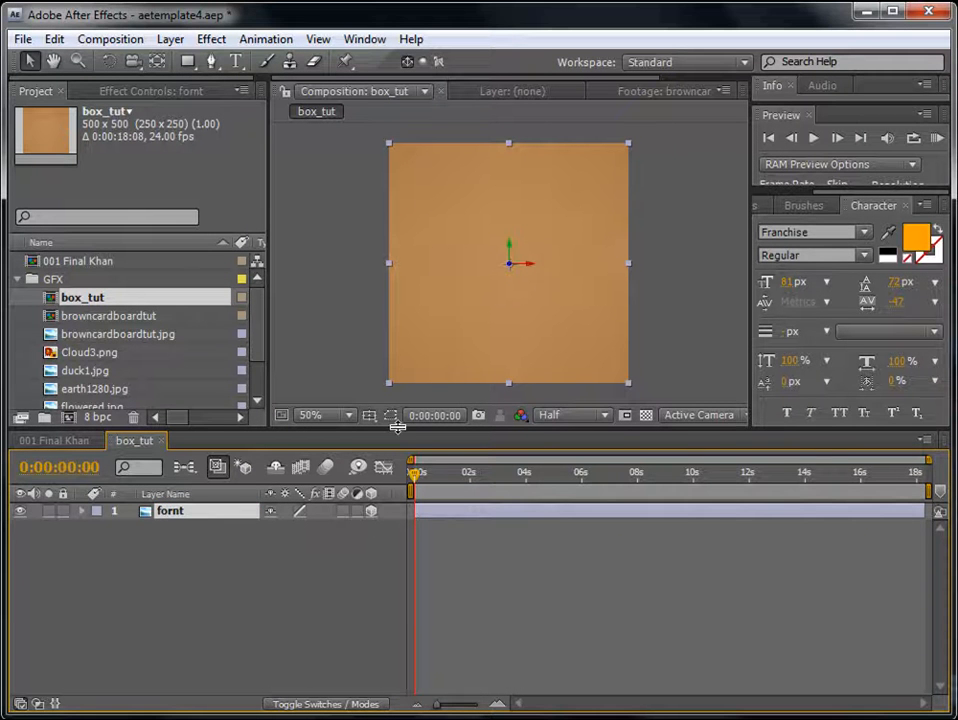
- Enlarge the composition viewer area and switch its 3D view to Custom View 1
{"action": "left_click_drag", "start_coordinate": [396, 428], "coordinate": [396, 466]}
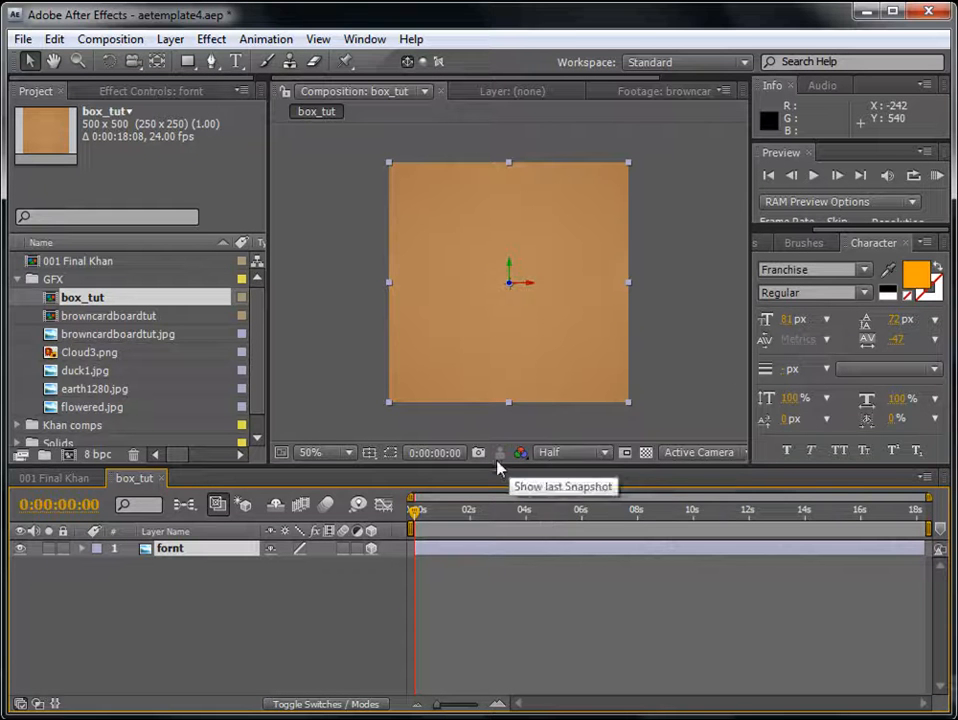
{"action": "left_click_drag", "start_coordinate": [742, 453], "coordinate": [780, 453]}
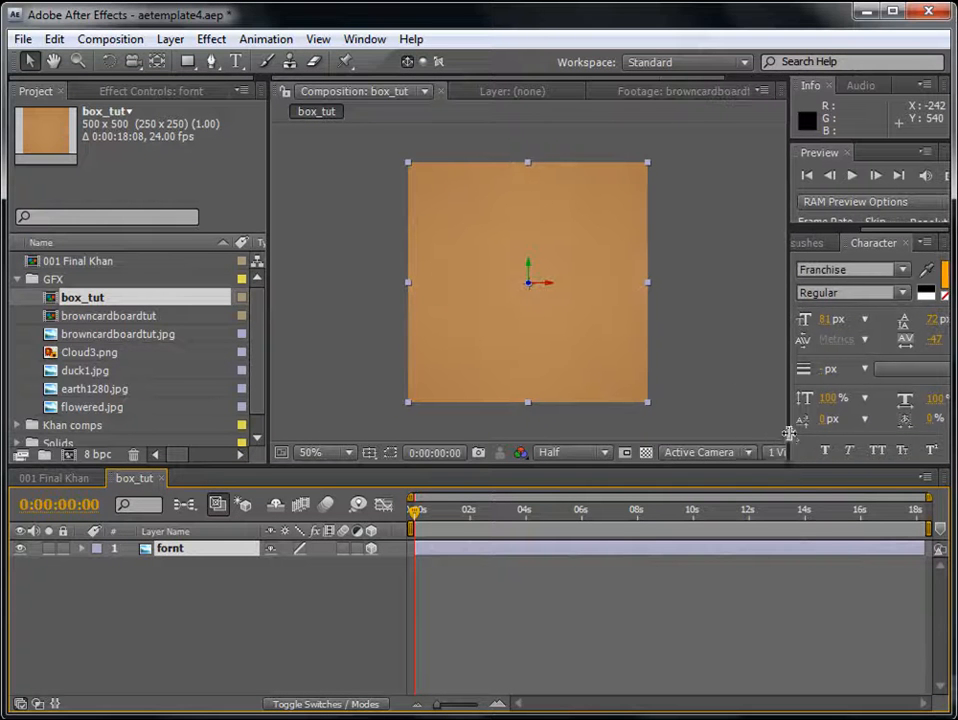
{"action": "left_click", "coordinate": [750, 454]}
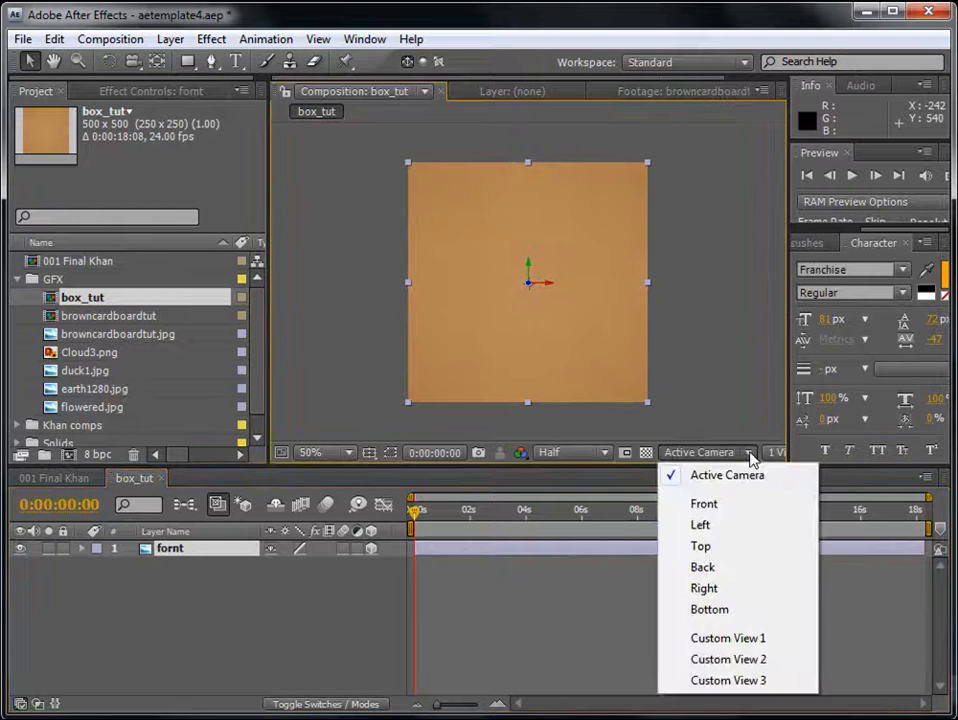
{"action": "left_click", "coordinate": [714, 645]}
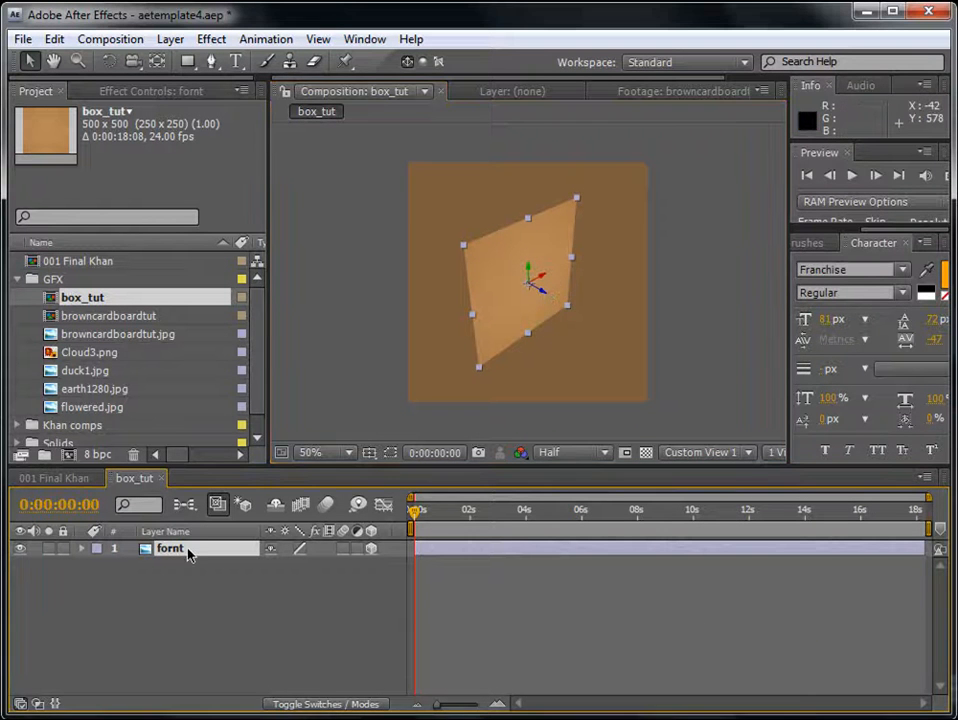
- Duplicate the fornt layer, rename the copy back, and place it below fornt in the layer stack
{"action": "key", "text": "ctrl+d"}
{"action": "key", "text": "Return"}
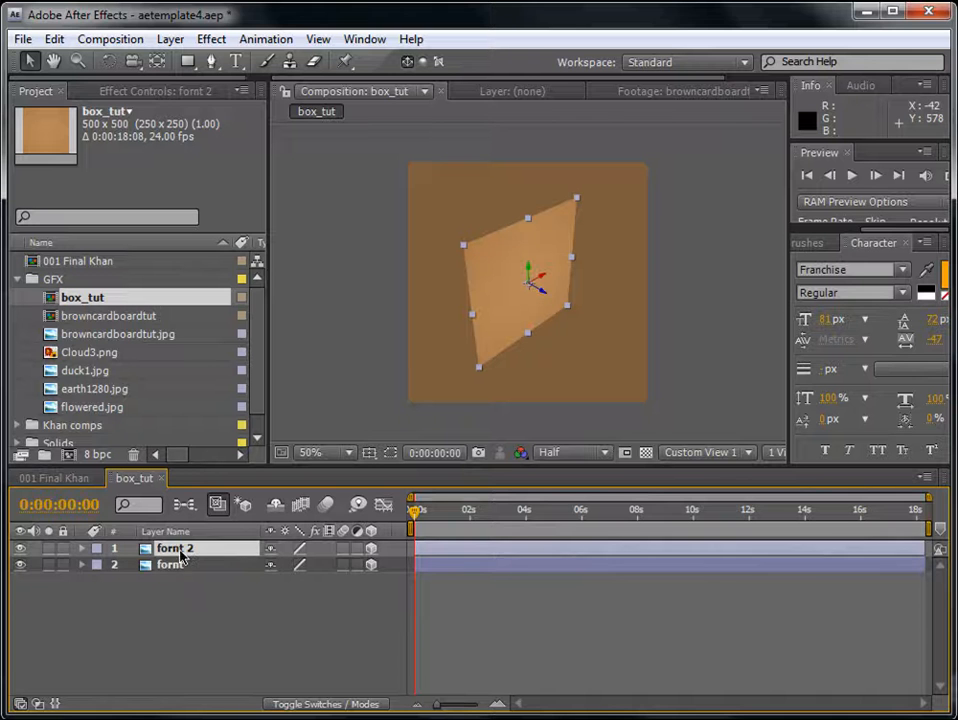
{"action": "type", "text": "back"}
{"action": "key", "text": "Return"}
{"action": "left_click_drag", "start_coordinate": [183, 552], "coordinate": [184, 578]}
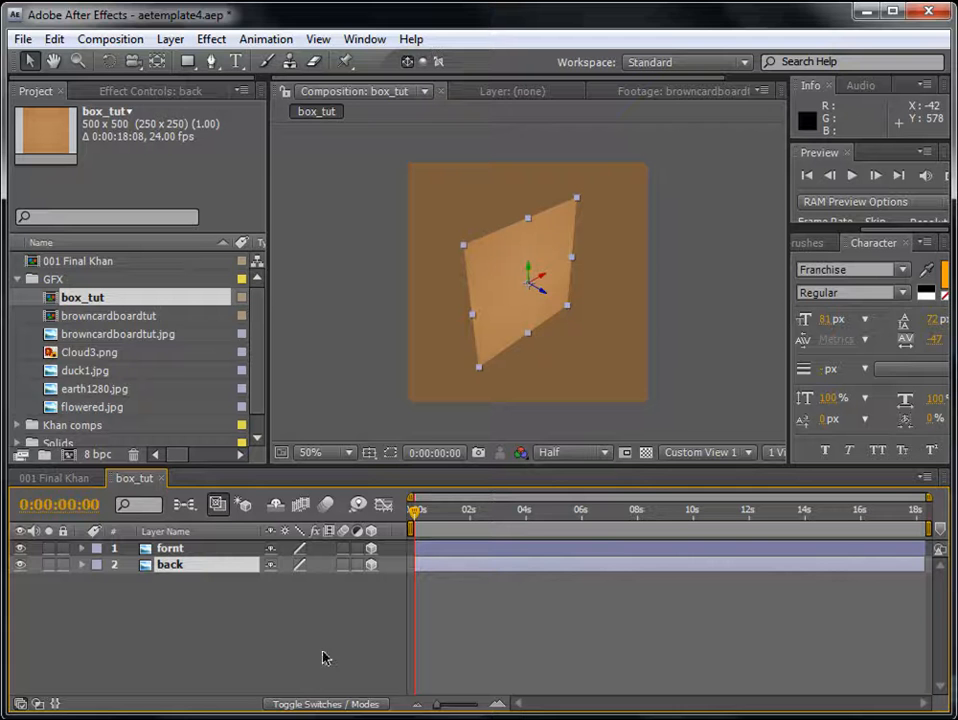
- Offset the back layer behind fornt in depth, with a Z position of 64
{"action": "left_click_drag", "start_coordinate": [549, 295], "coordinate": [460, 214]}
{"action": "left_click", "coordinate": [519, 588]}
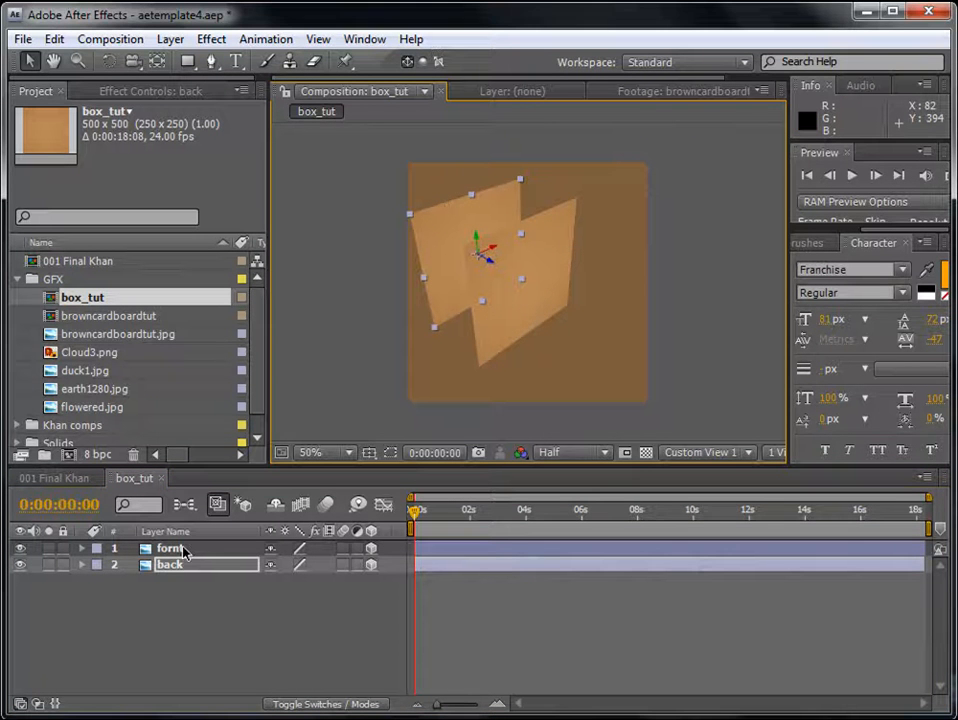
{"action": "key", "text": "p"}
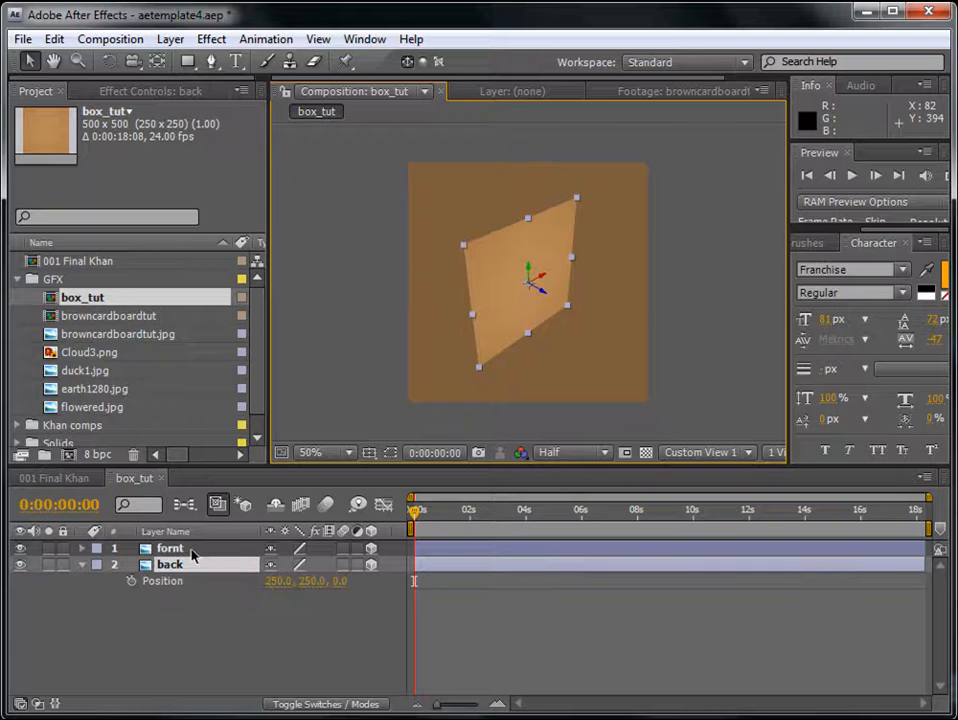
{"action": "left_click_drag", "start_coordinate": [343, 590], "coordinate": [412, 584]}
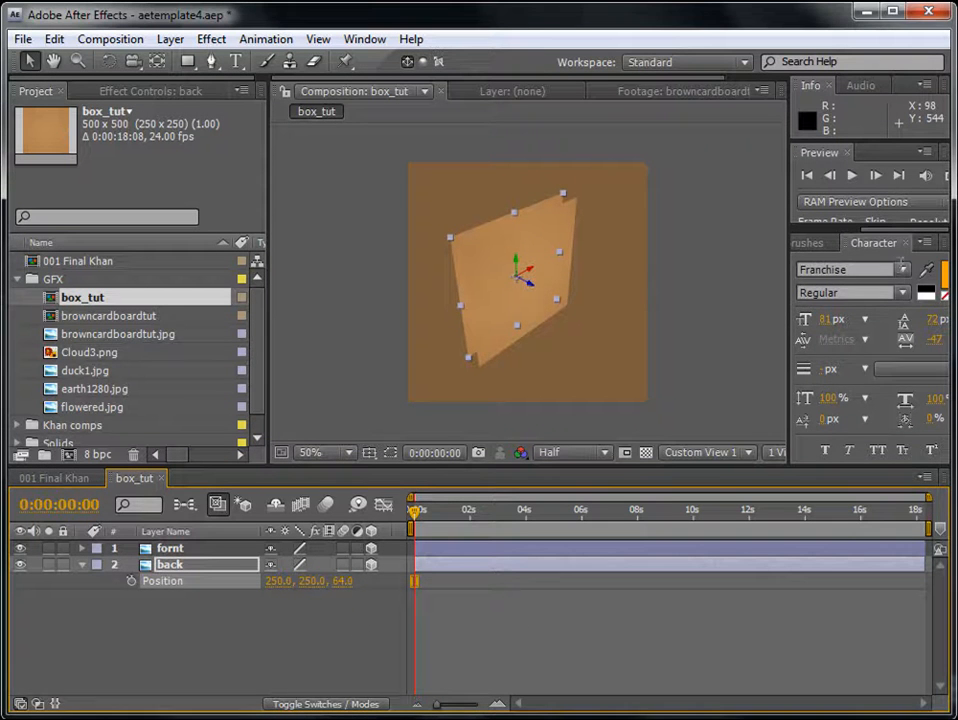
- Find the Fill effect in Effects & Presets and apply it to the back layer with its default red colour
{"action": "left_click", "coordinate": [815, 244]}
{"action": "left_click", "coordinate": [886, 243]}
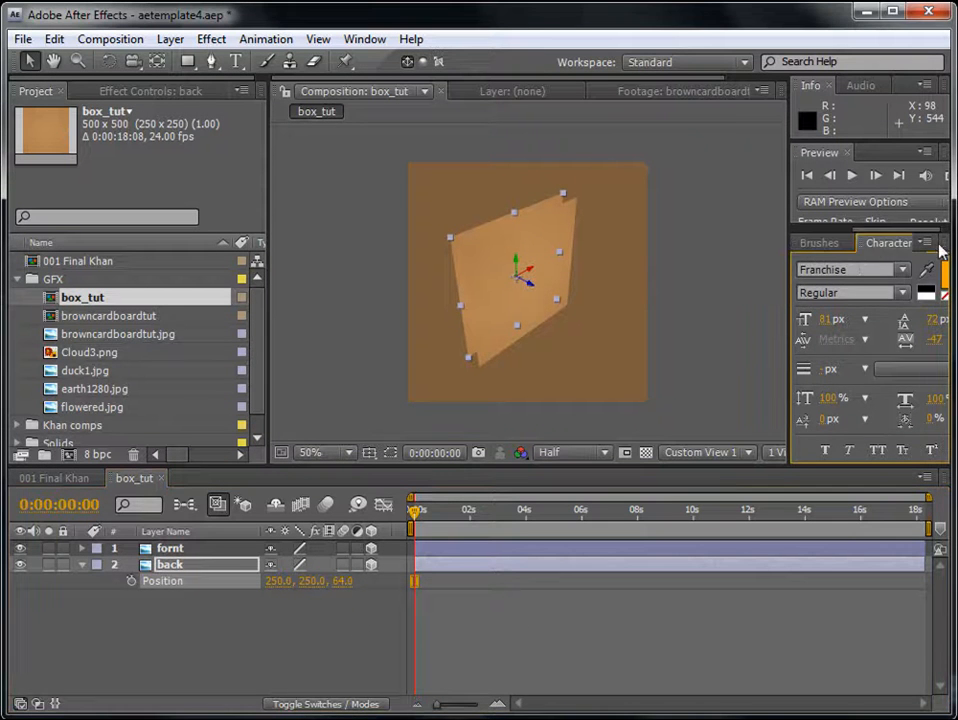
{"action": "left_click_drag", "start_coordinate": [791, 242], "coordinate": [670, 241]}
{"action": "left_click", "coordinate": [673, 243]}
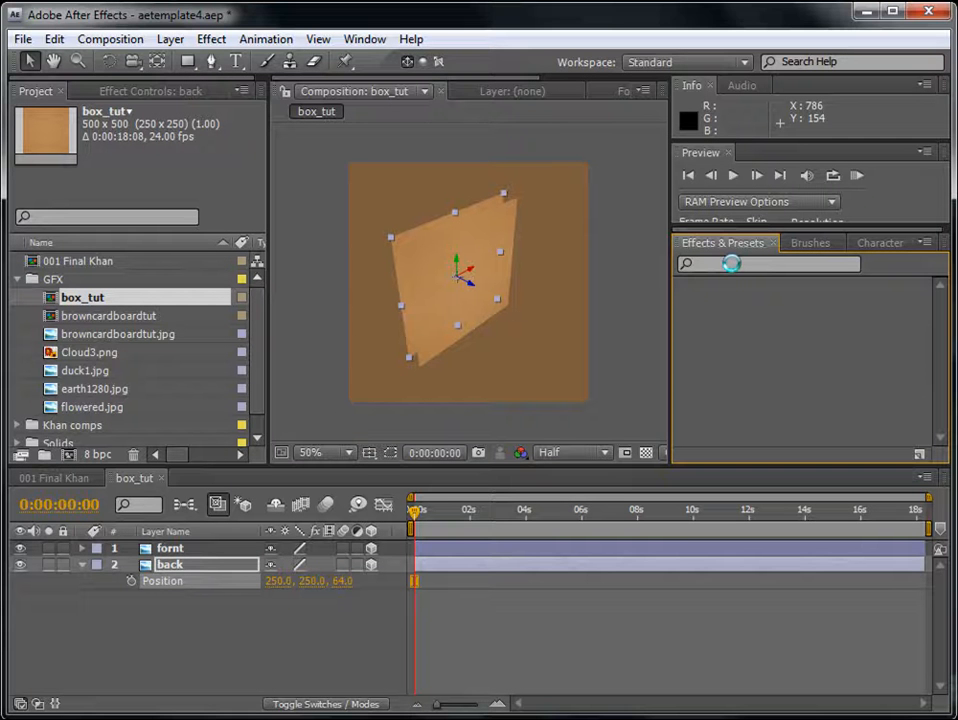
{"action": "left_click", "coordinate": [736, 263]}
{"action": "type", "text": "fill"}
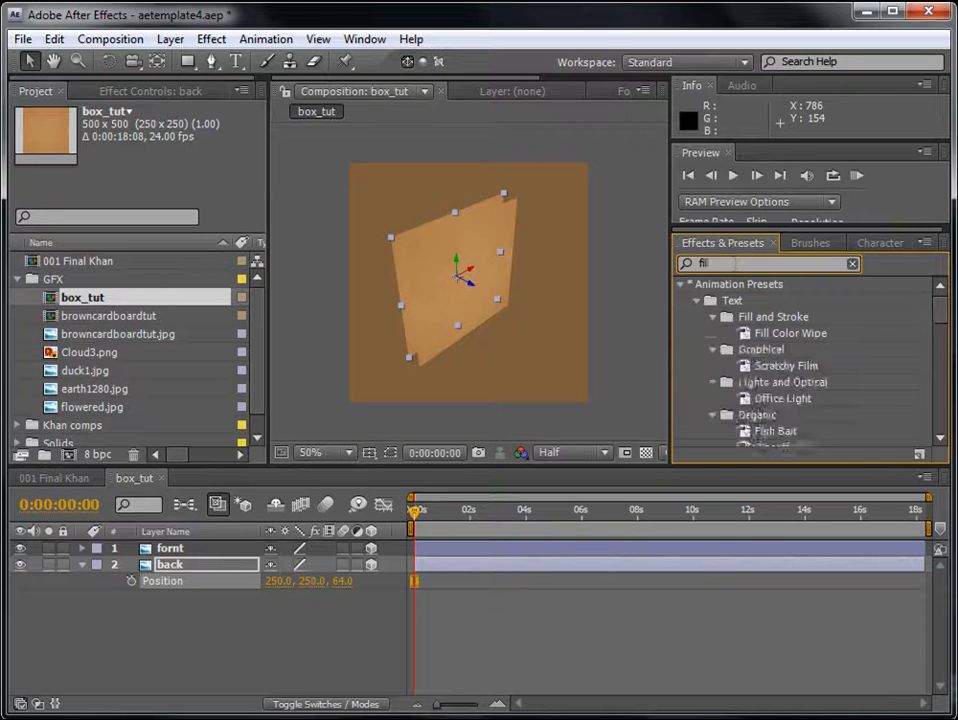
{"action": "left_click", "coordinate": [731, 383]}
{"action": "left_click_drag", "start_coordinate": [731, 384], "coordinate": [493, 572]}
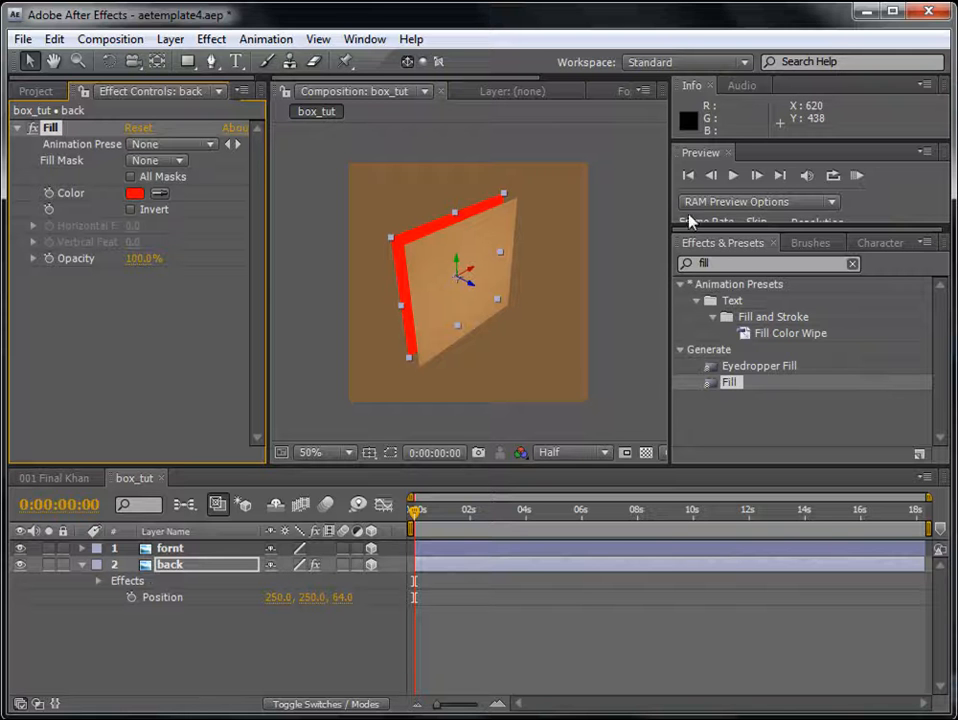
{"action": "left_click_drag", "start_coordinate": [669, 214], "coordinate": [806, 214]}
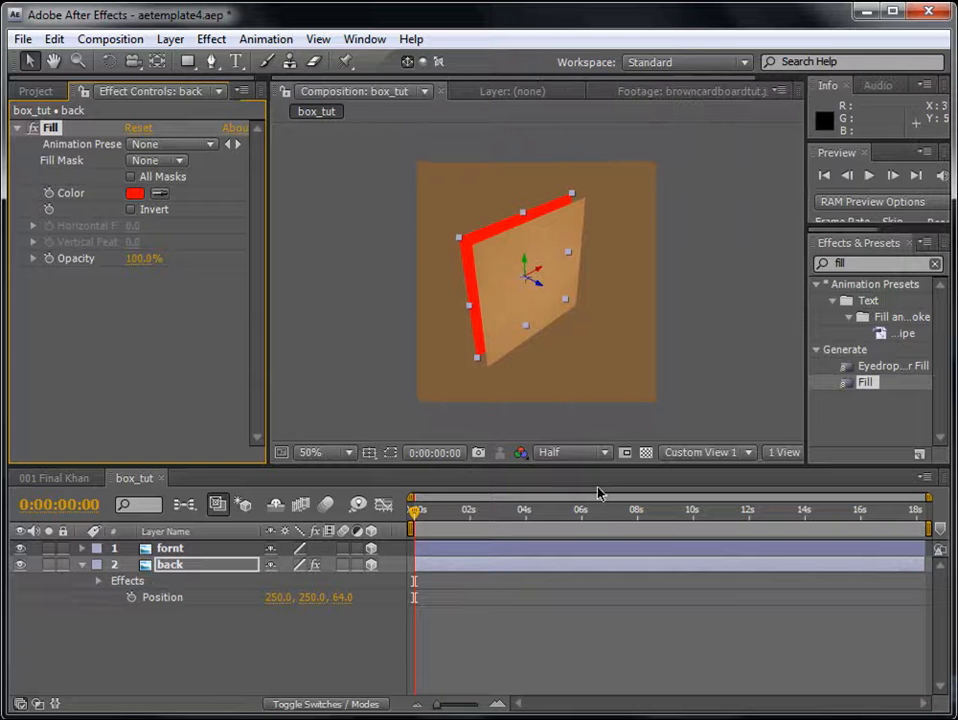
- Set the back layer's Z position to 500
{"action": "left_click", "coordinate": [174, 566]}
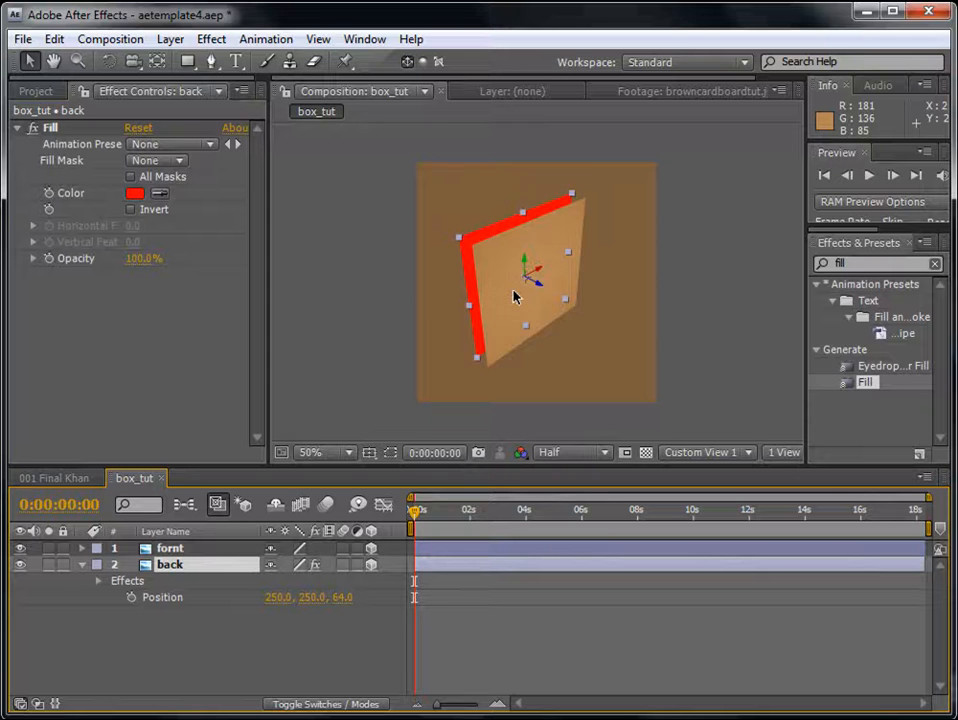
{"action": "scroll", "coordinate": [513, 293], "scroll_direction": "up", "scroll_amount": 2}
{"action": "scroll", "coordinate": [515, 296], "scroll_direction": "down", "scroll_amount": 2}
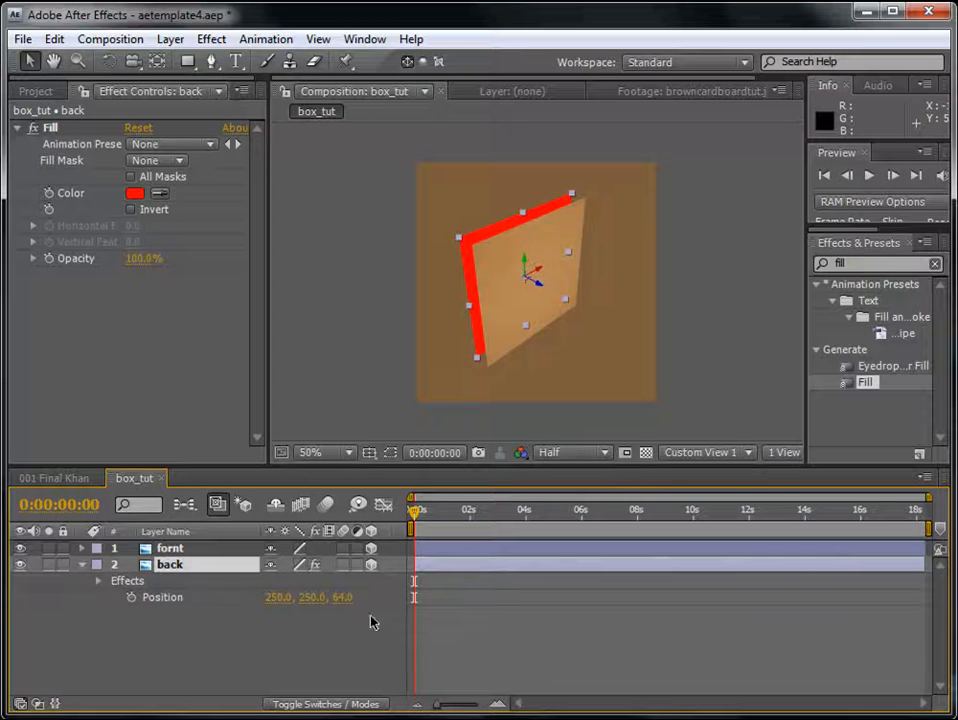
{"action": "type", "text": "550"}
{"action": "key", "text": "Return"}
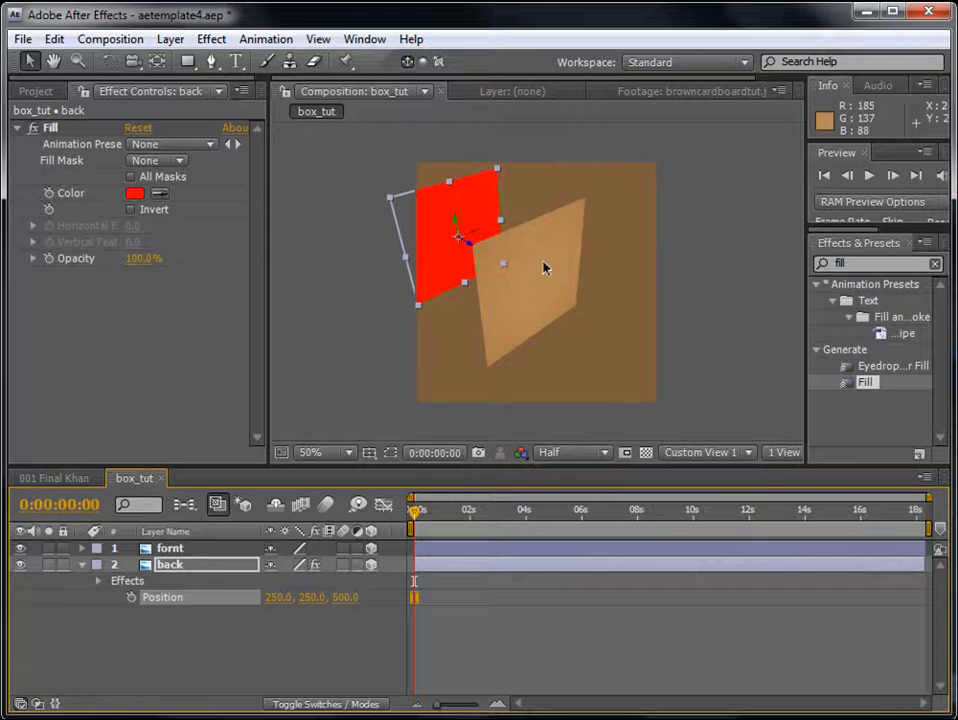
- Orbit and pan the custom view with the camera tools to examine the spacing between the fornt and back panels
{"action": "key", "text": "c"}
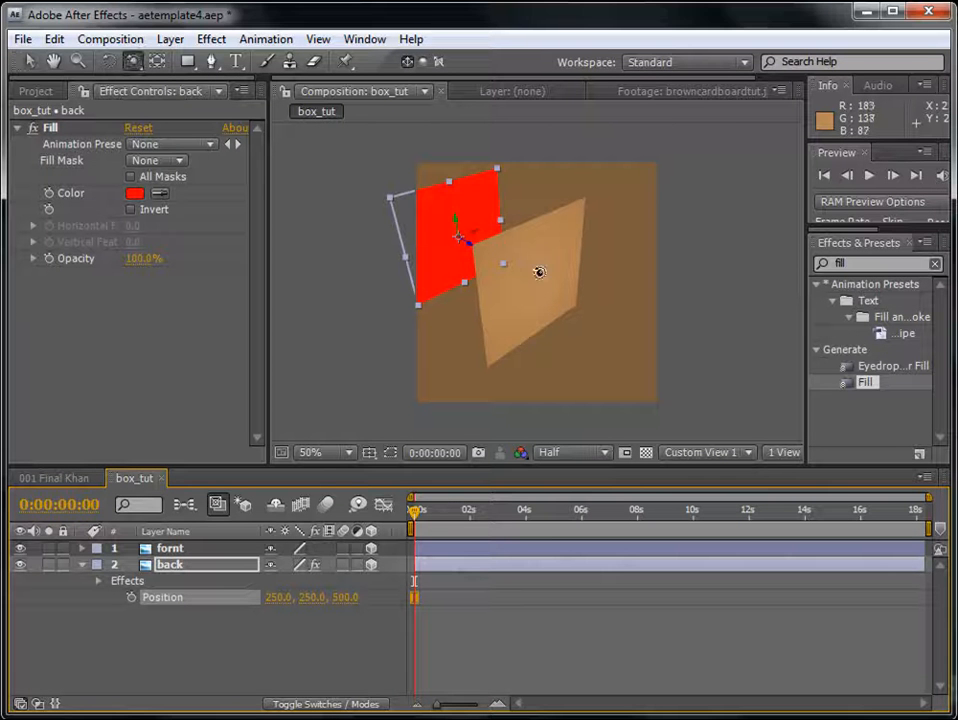
{"action": "key", "text": "c"}
{"action": "key", "text": "c"}
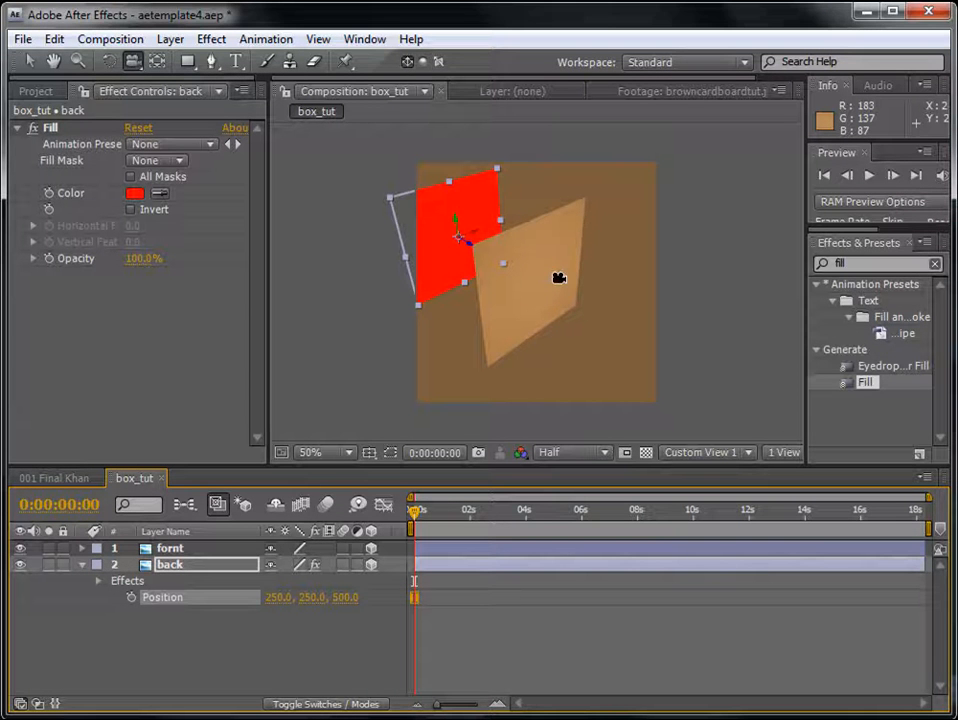
{"action": "key", "text": "c"}
{"action": "left_click", "coordinate": [135, 65]}
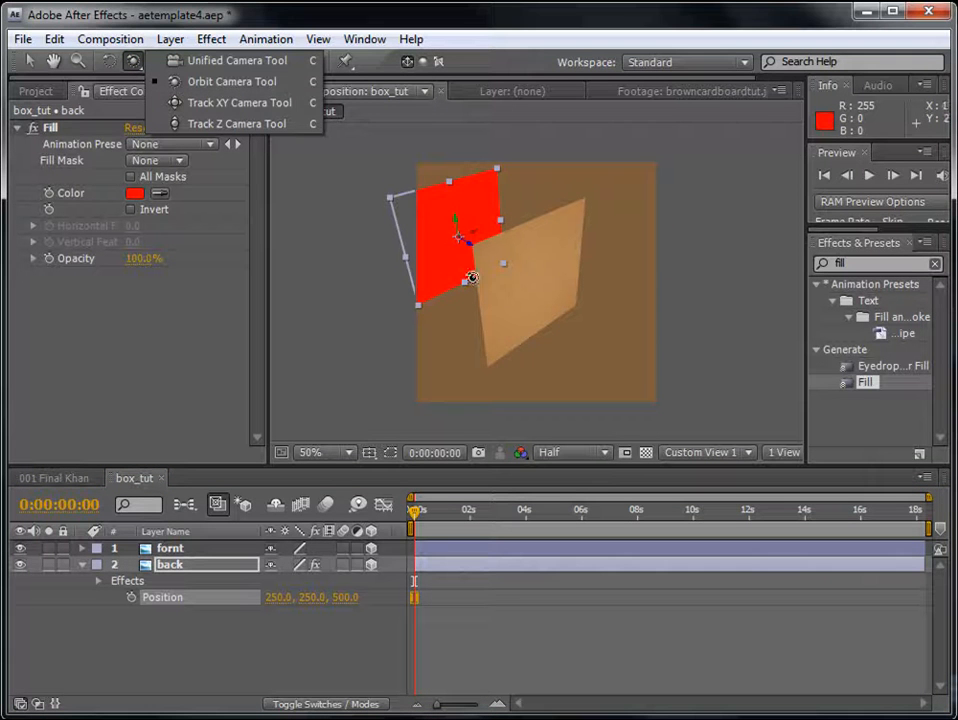
{"action": "left_click", "coordinate": [528, 267]}
{"action": "left_click_drag", "start_coordinate": [545, 283], "coordinate": [352, 234]}
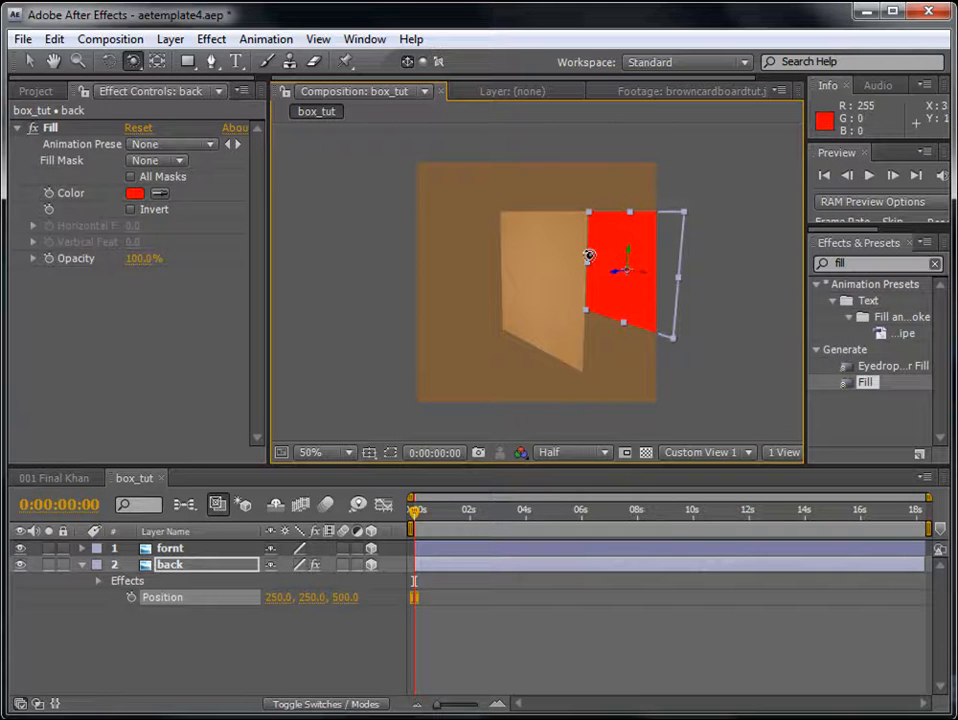
{"action": "left_click_drag", "start_coordinate": [598, 247], "coordinate": [557, 299]}
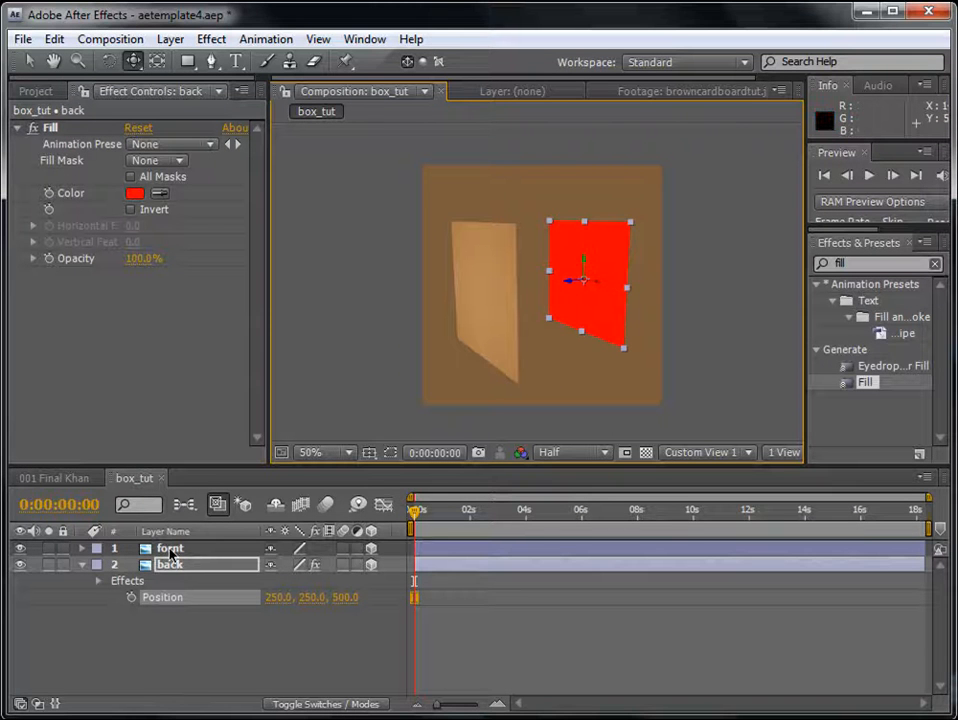
- Duplicate the fornt layer and rename the copy top
{"action": "left_click", "coordinate": [207, 549]}
{"action": "key", "text": "ctrl+d"}
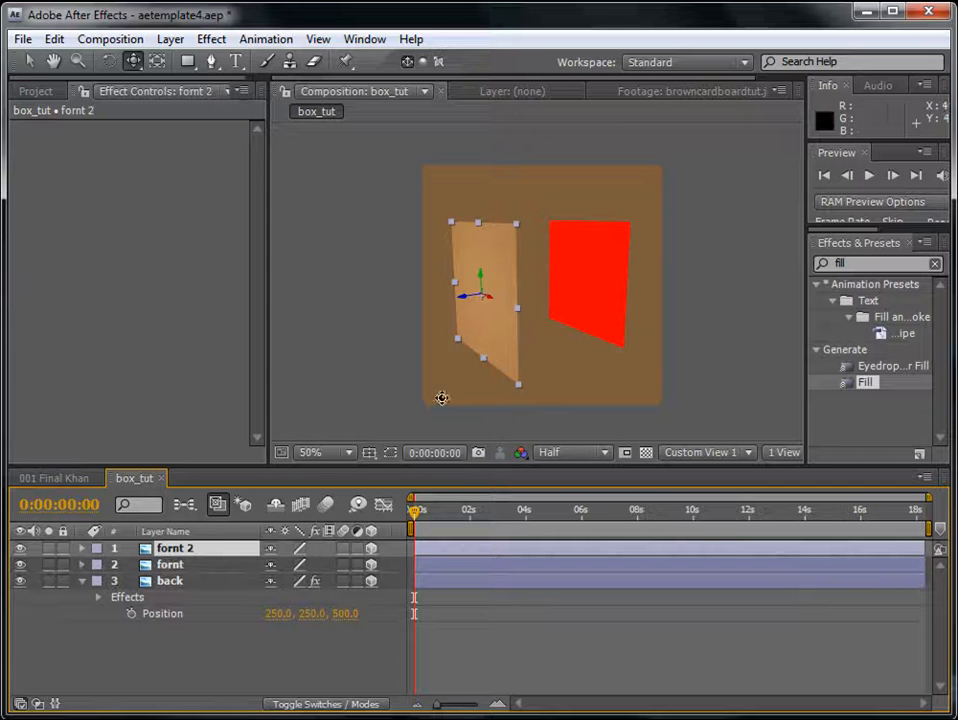
{"action": "key", "text": "Return"}
{"action": "type", "text": "to"}
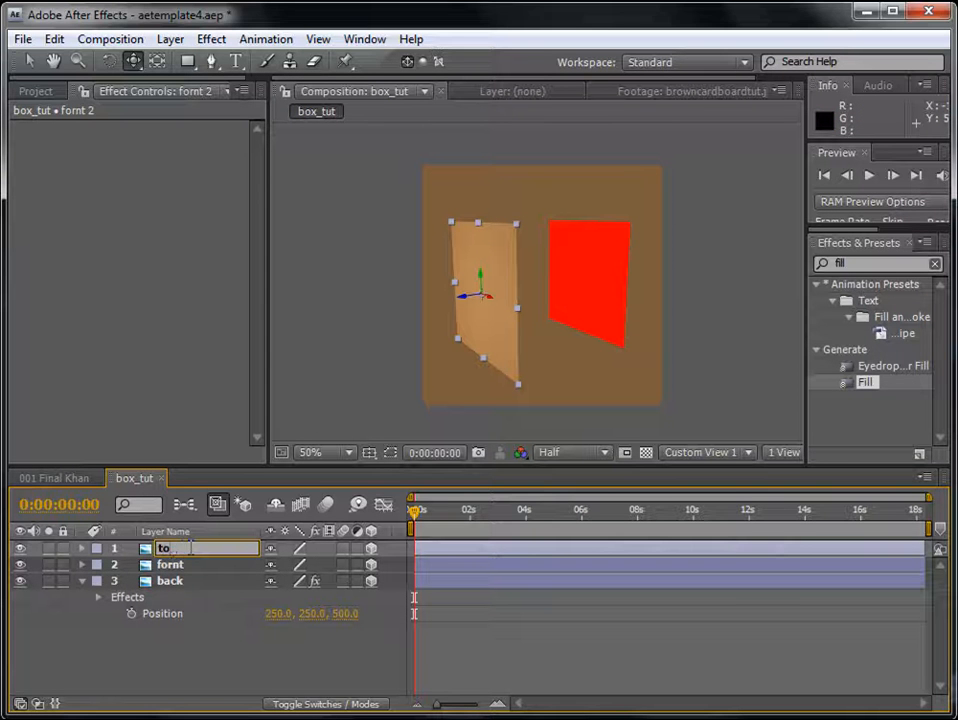
{"action": "type", "text": "p"}
{"action": "key", "text": "Return"}
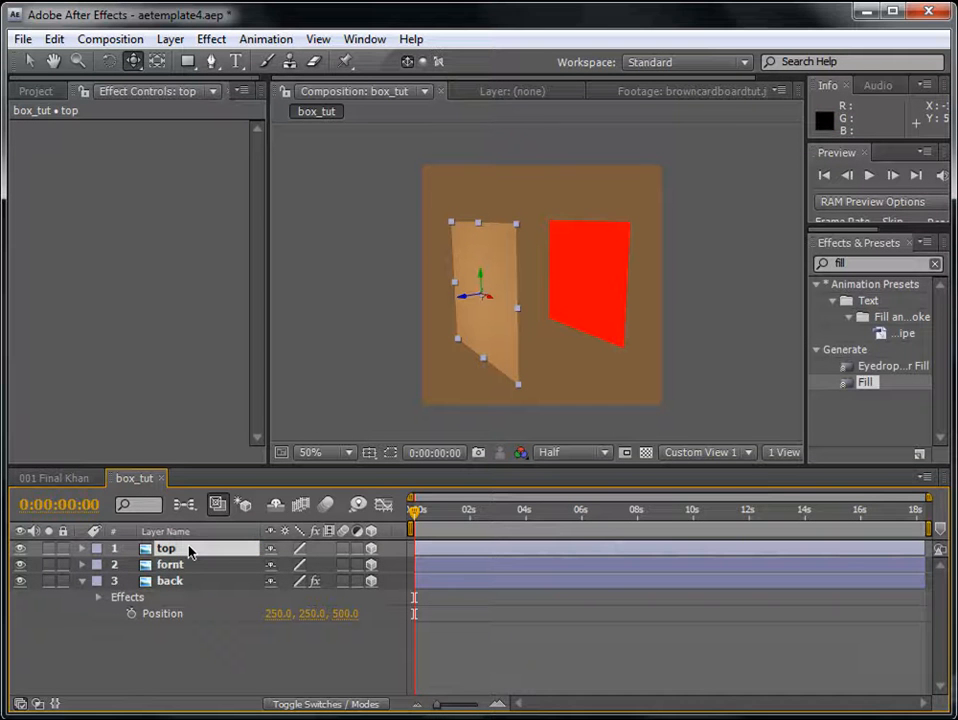
- Set the top layer's X Rotation to -90° so it lies horizontally
{"action": "key", "text": "r"}
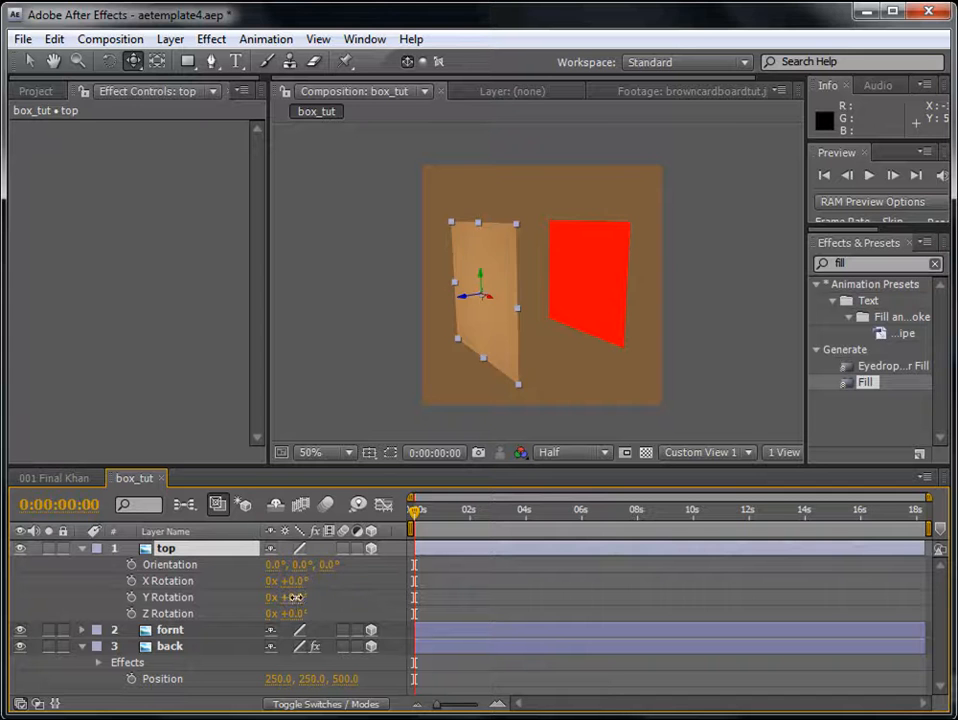
{"action": "left_click_drag", "start_coordinate": [295, 580], "coordinate": [287, 590]}
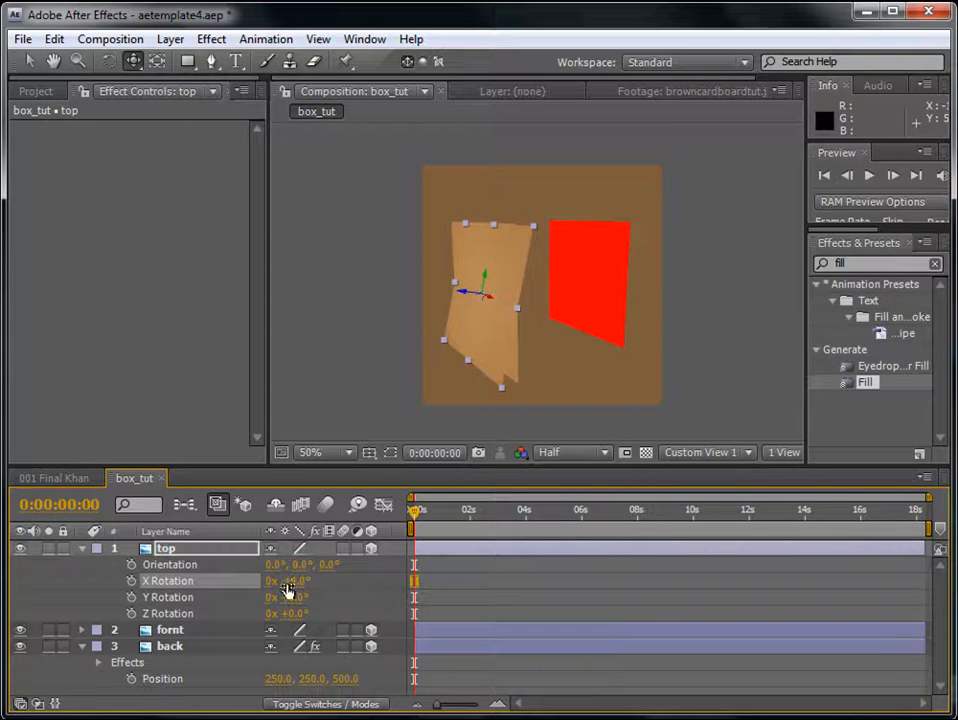
{"action": "left_click", "coordinate": [290, 581]}
{"action": "key", "text": "Return"}
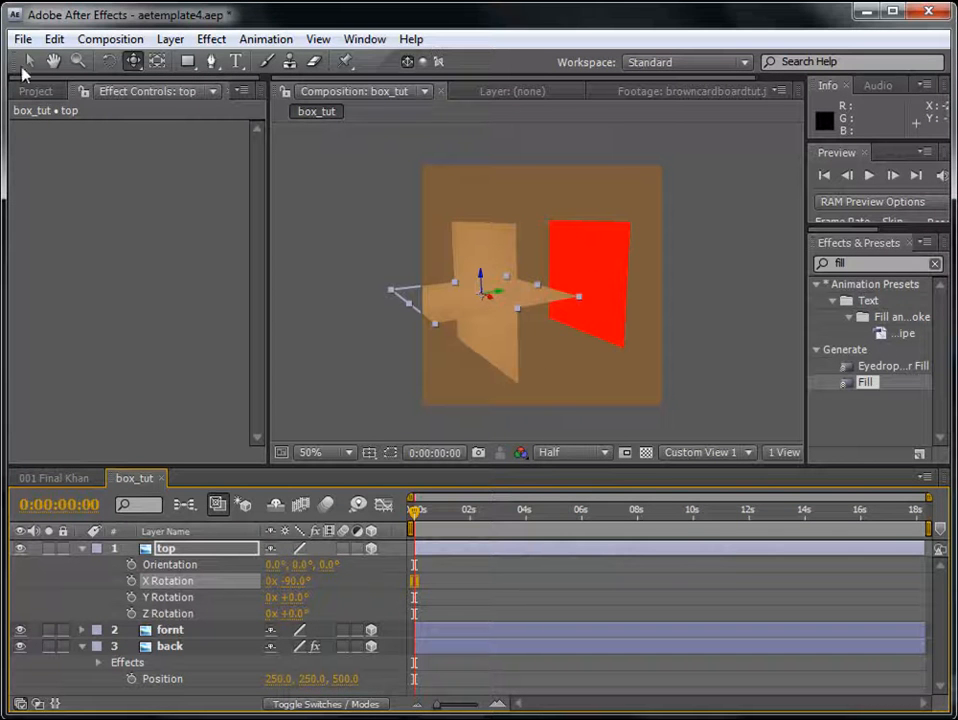
- Move the top layer in depth between the fornt and back panels, setting its Z position to 250
{"action": "left_click", "coordinate": [28, 62]}
{"action": "left_click", "coordinate": [496, 292]}
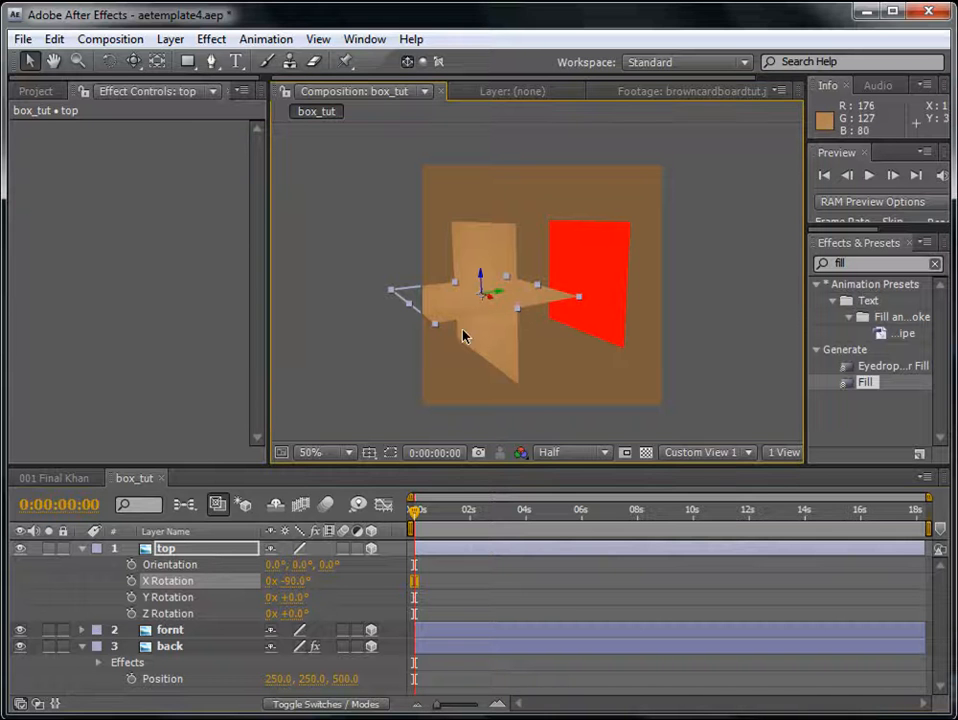
{"action": "left_click", "coordinate": [208, 548]}
{"action": "key", "text": "p"}
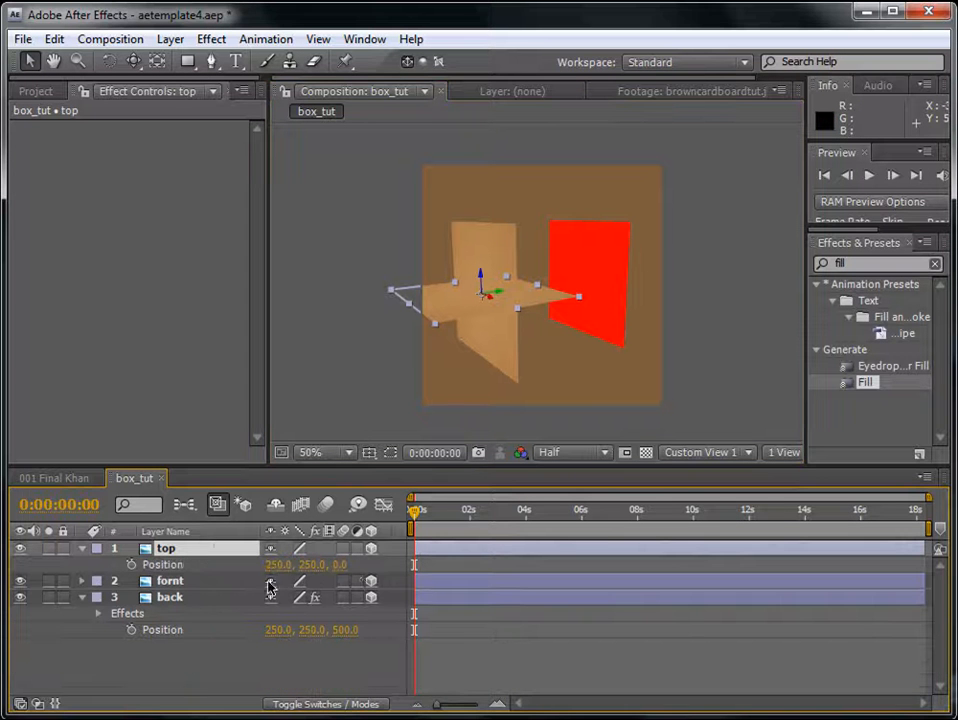
{"action": "left_click_drag", "start_coordinate": [496, 293], "coordinate": [579, 280]}
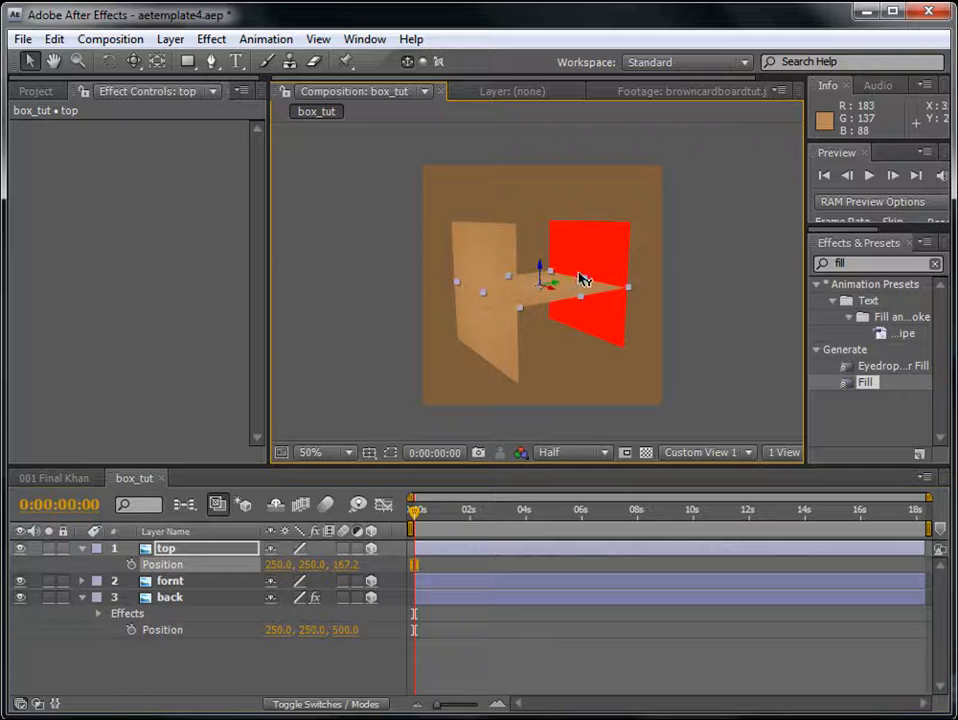
{"action": "left_click", "coordinate": [348, 566]}
{"action": "type", "text": "250"}
{"action": "key", "text": "Return"}
- Raise the top layer to the panels' upper edges with a Y position of 0, and check the fit from another angle
{"action": "left_click_drag", "start_coordinate": [543, 274], "coordinate": [560, 156]}
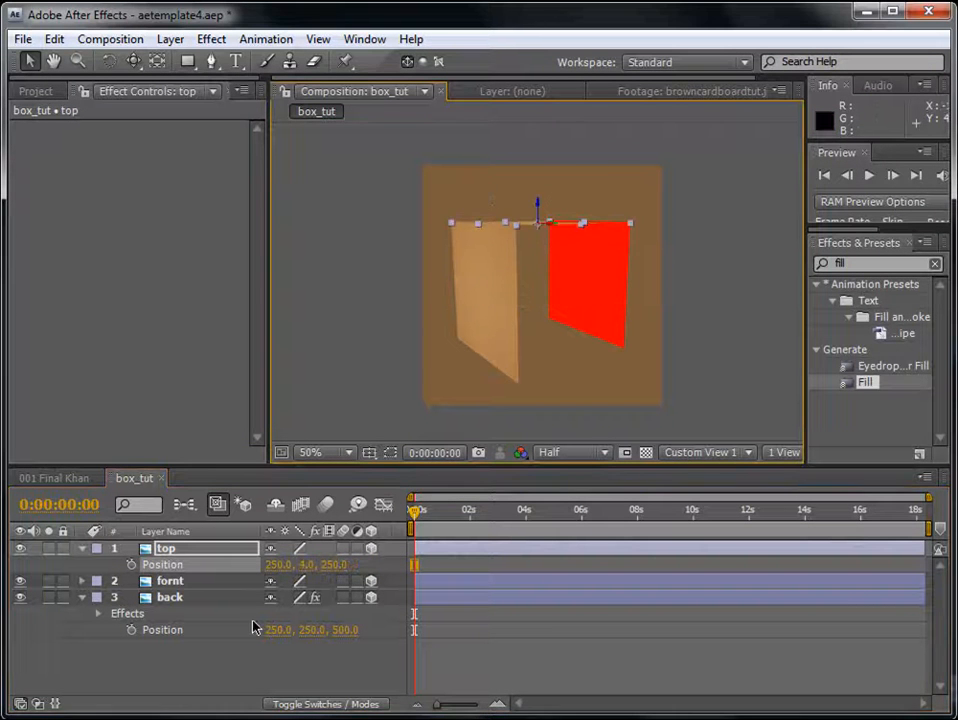
{"action": "left_click", "coordinate": [305, 565]}
{"action": "key", "text": "Return"}
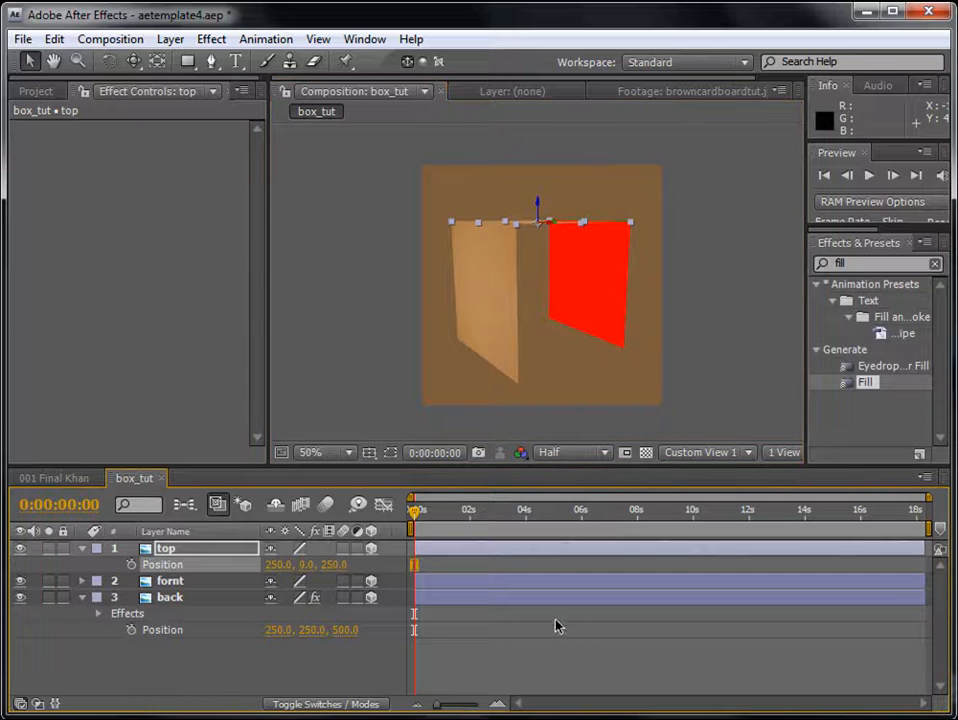
{"action": "key", "text": "c"}
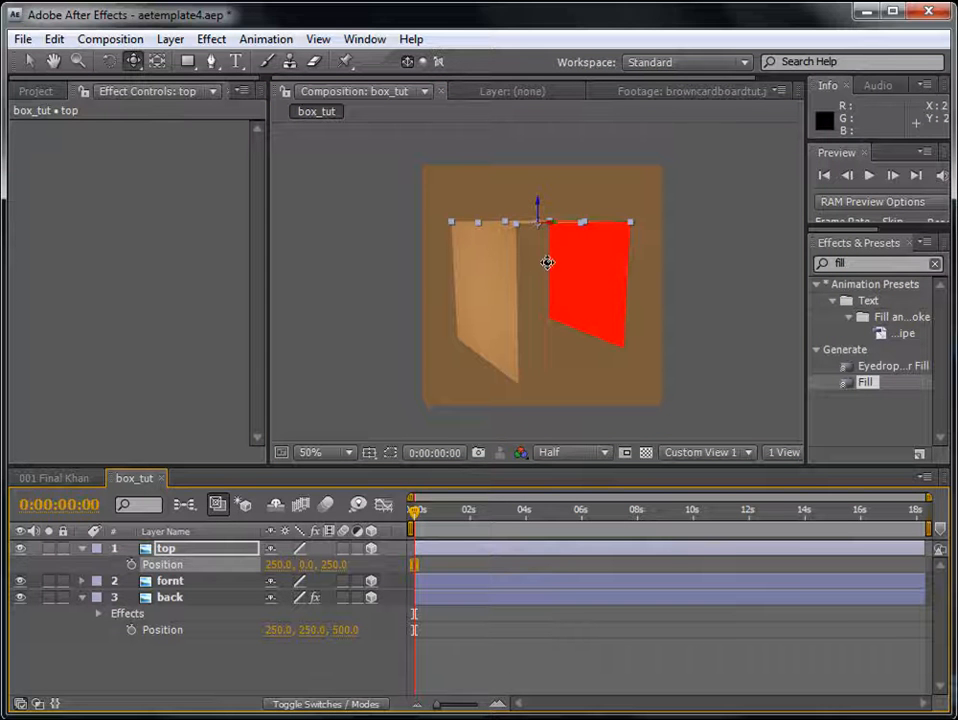
{"action": "mouse_move", "coordinate": [554, 261]}
{"action": "left_mouse_down"}
{"action": "mouse_move", "coordinate": [535, 287]}
{"action": "mouse_move", "coordinate": [588, 346]}
{"action": "mouse_move", "coordinate": [622, 293]}
{"action": "mouse_move", "coordinate": [459, 291]}
{"action": "mouse_move", "coordinate": [490, 272]}
{"action": "mouse_move", "coordinate": [543, 276]}
{"action": "left_mouse_up"}
{"action": "left_click_drag", "start_coordinate": [572, 346], "coordinate": [537, 336]}
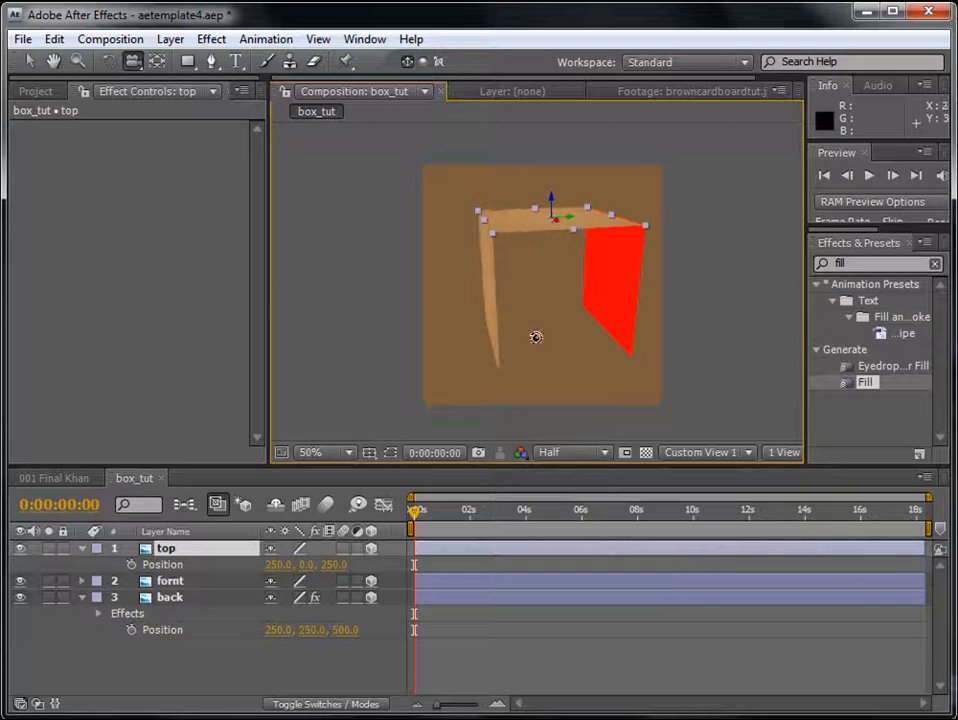
- Apply the Fill effect to the top layer, set its color to blue (0018FF), and check the box from another angle
{"action": "left_click", "coordinate": [182, 552]}
{"action": "key", "text": "p"}
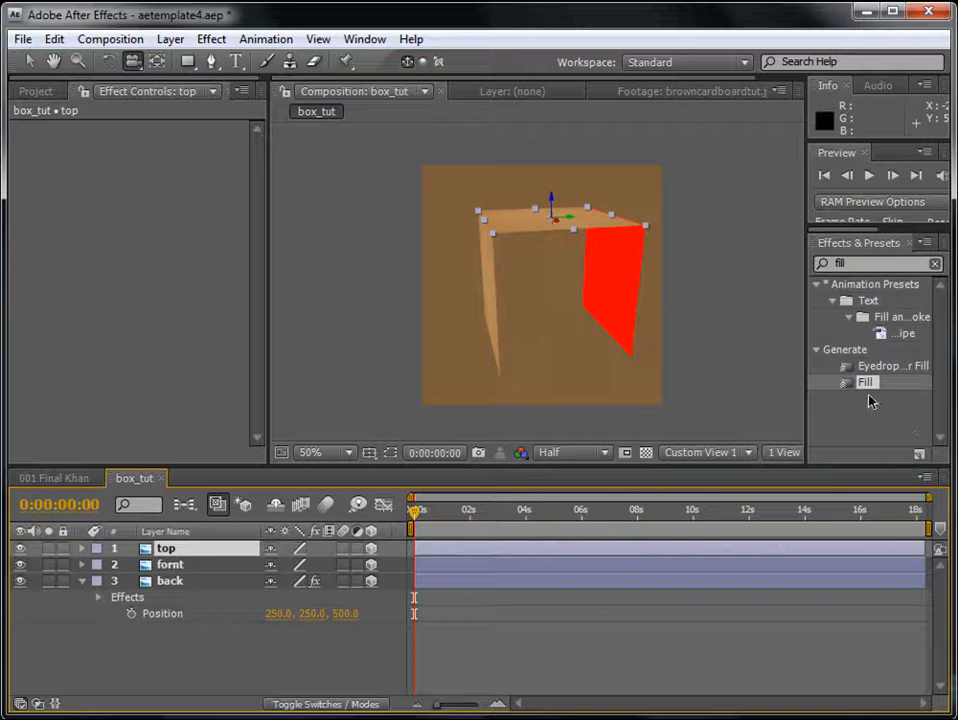
{"action": "left_click_drag", "start_coordinate": [869, 383], "coordinate": [542, 555]}
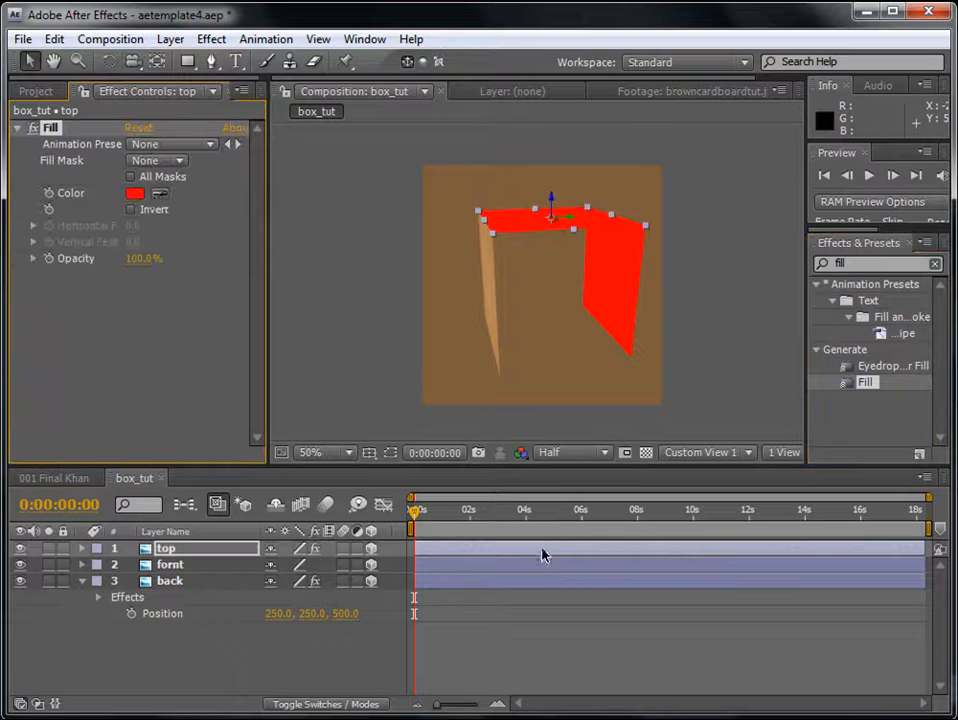
{"action": "left_click", "coordinate": [135, 194]}
{"action": "left_click", "coordinate": [712, 520]}
{"action": "left_click", "coordinate": [862, 430]}
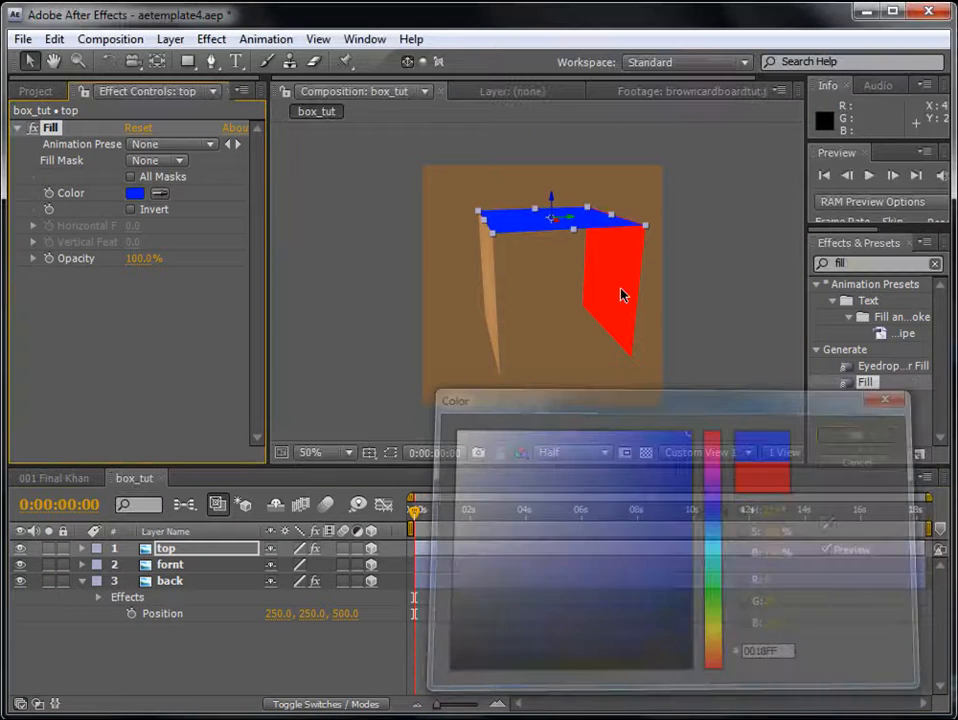
{"action": "key", "text": "c"}
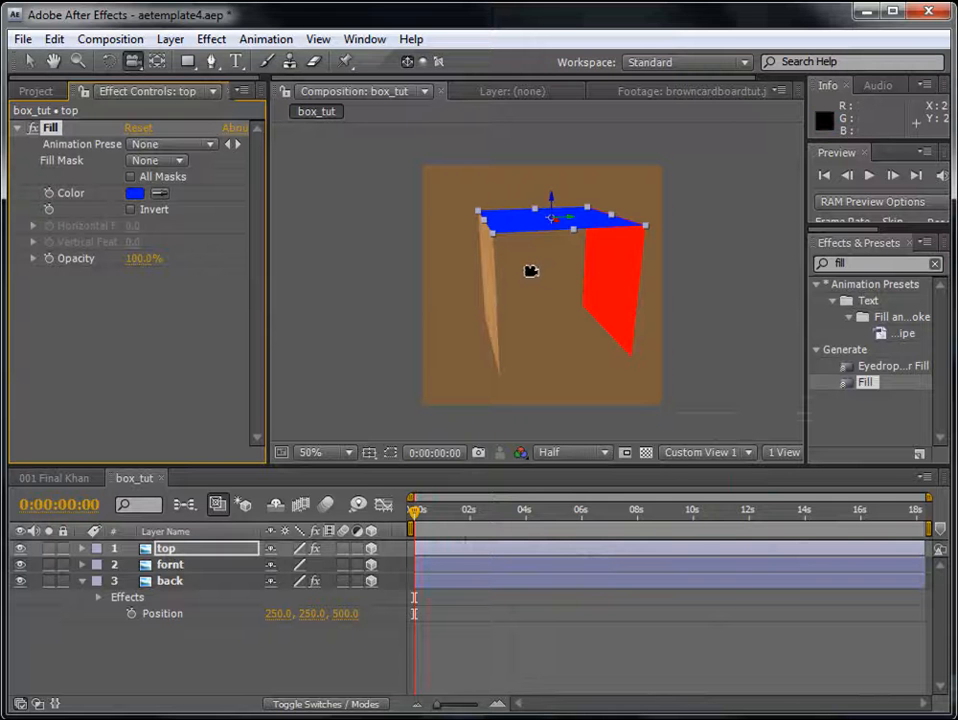
{"action": "left_click_drag", "start_coordinate": [524, 265], "coordinate": [555, 260]}
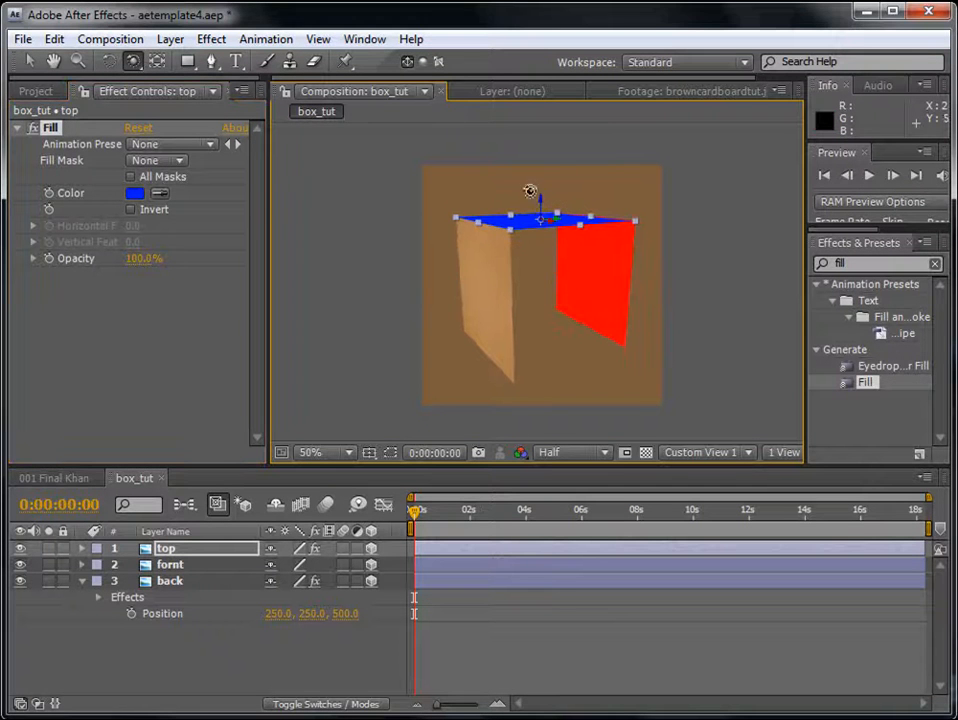
{"action": "left_click", "coordinate": [29, 61]}
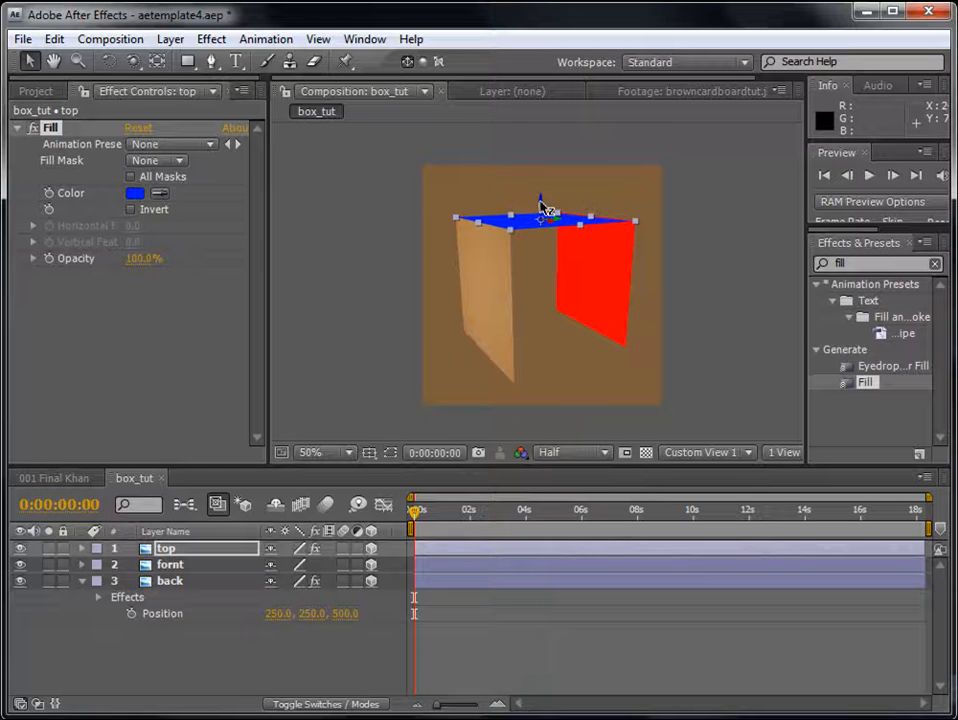
{"action": "left_click", "coordinate": [172, 550]}
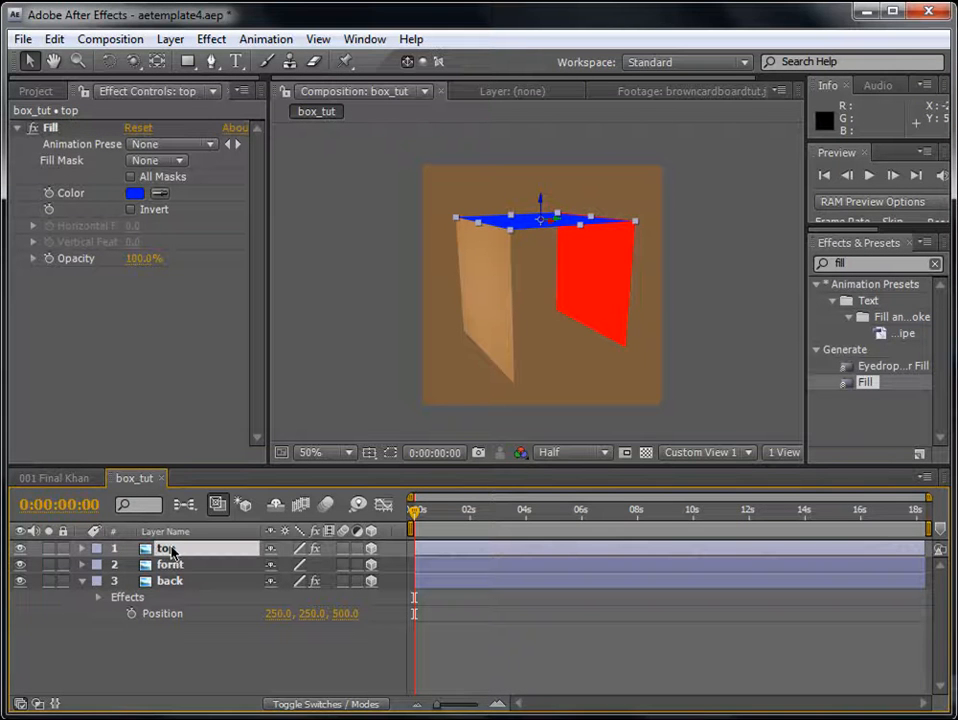
{"action": "key", "text": "ctrl+d"}
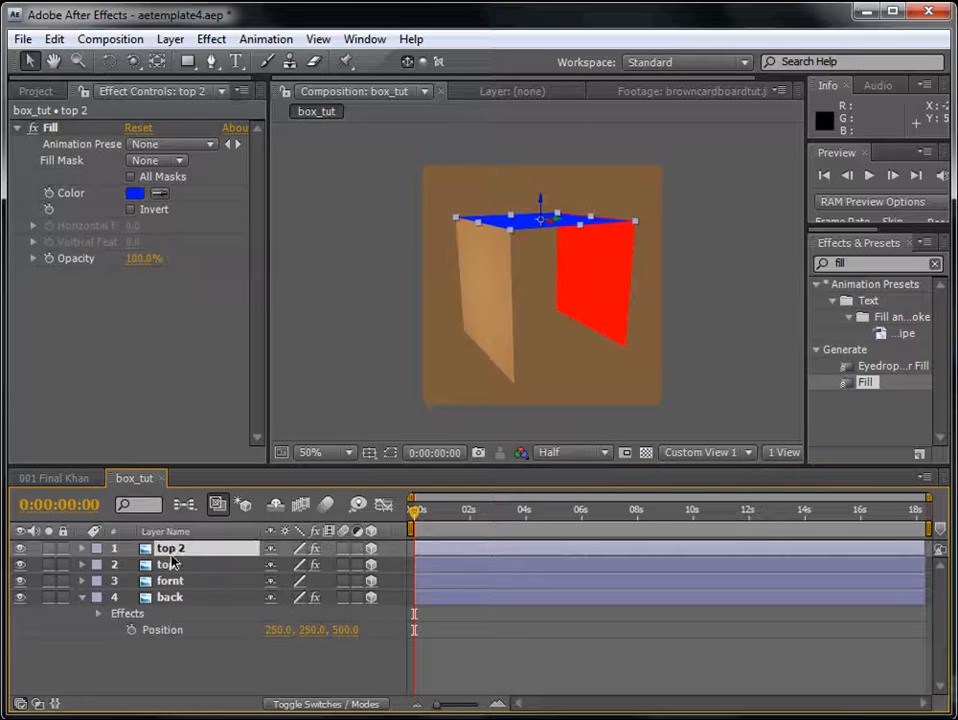
{"action": "key", "text": "Delete"}
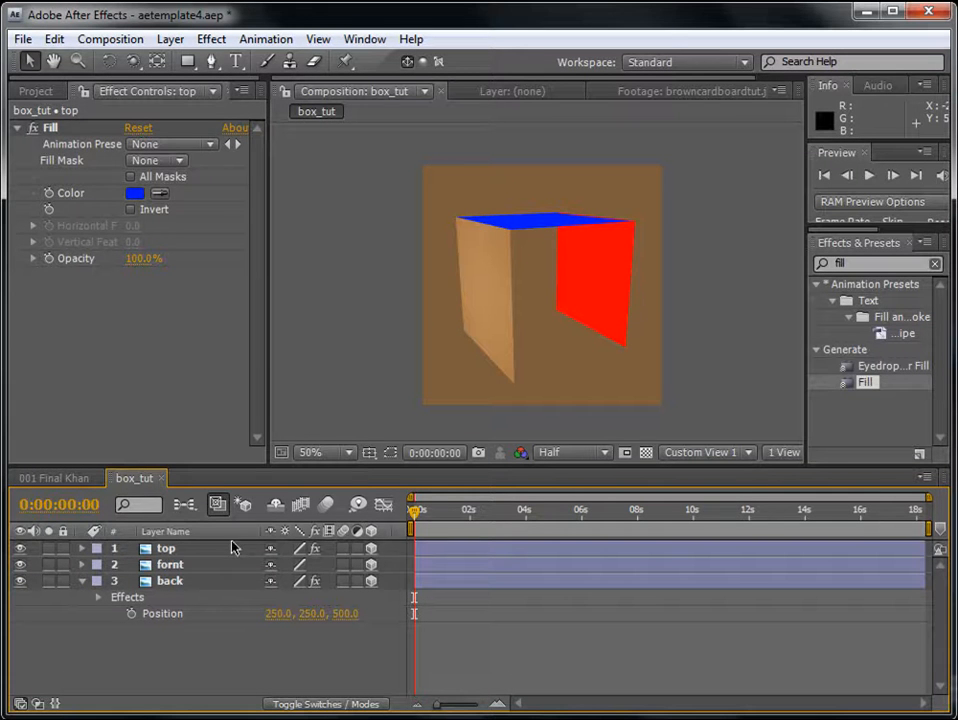
- Duplicate the top layer to get a second horizontal panel
{"action": "left_click", "coordinate": [53, 40]}
{"action": "left_click", "coordinate": [183, 549]}
{"action": "left_click", "coordinate": [172, 551]}
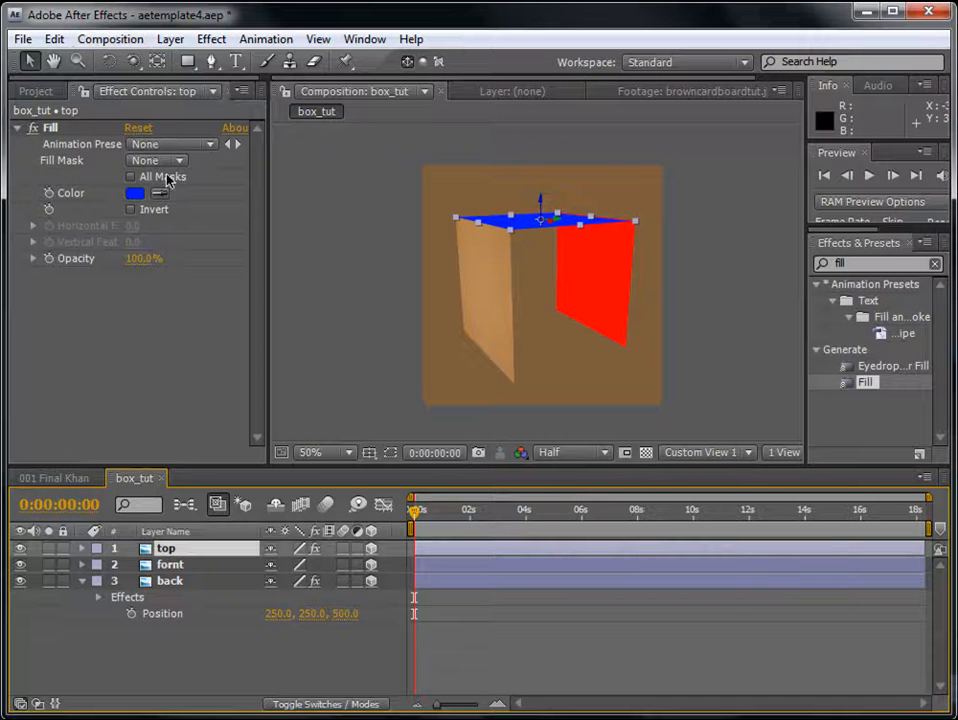
{"action": "left_click", "coordinate": [55, 40]}
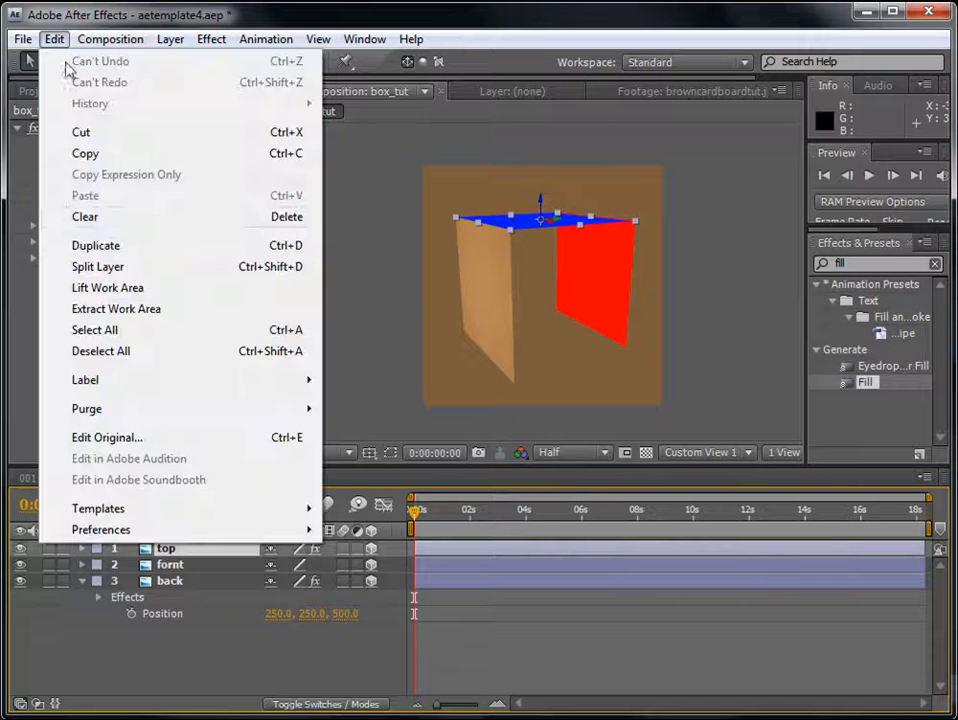
{"action": "left_click", "coordinate": [98, 245]}
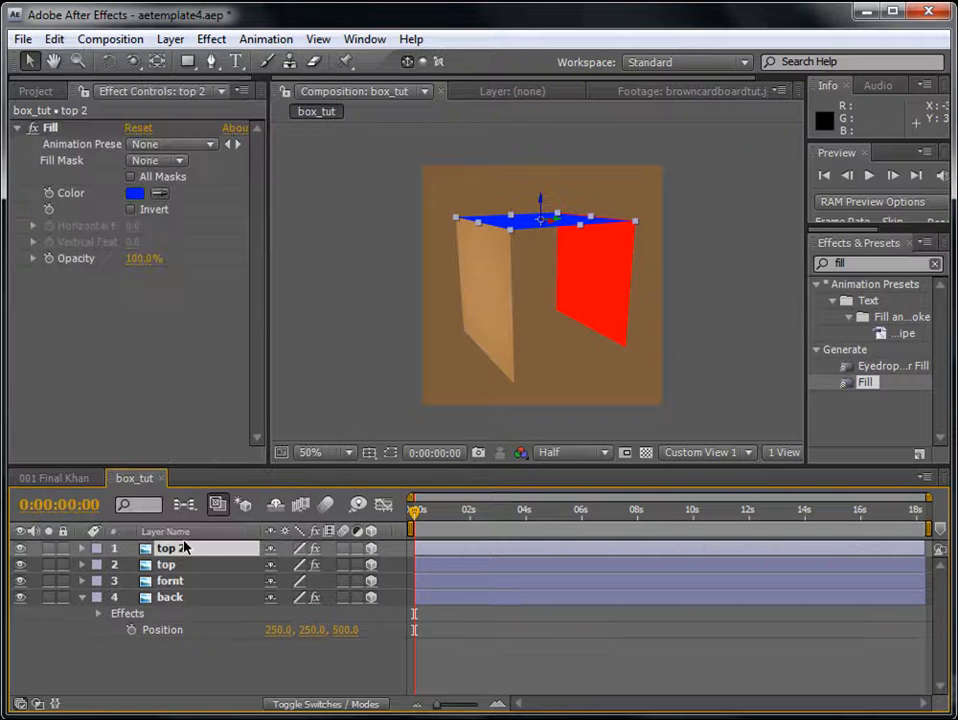
- Rename the duplicated top layer bottom and move it below the back layer in the layer order
{"action": "key", "text": "Return"}
{"action": "type", "text": "bottom"}
{"action": "key", "text": "Return"}
{"action": "left_click_drag", "start_coordinate": [180, 553], "coordinate": [216, 662]}
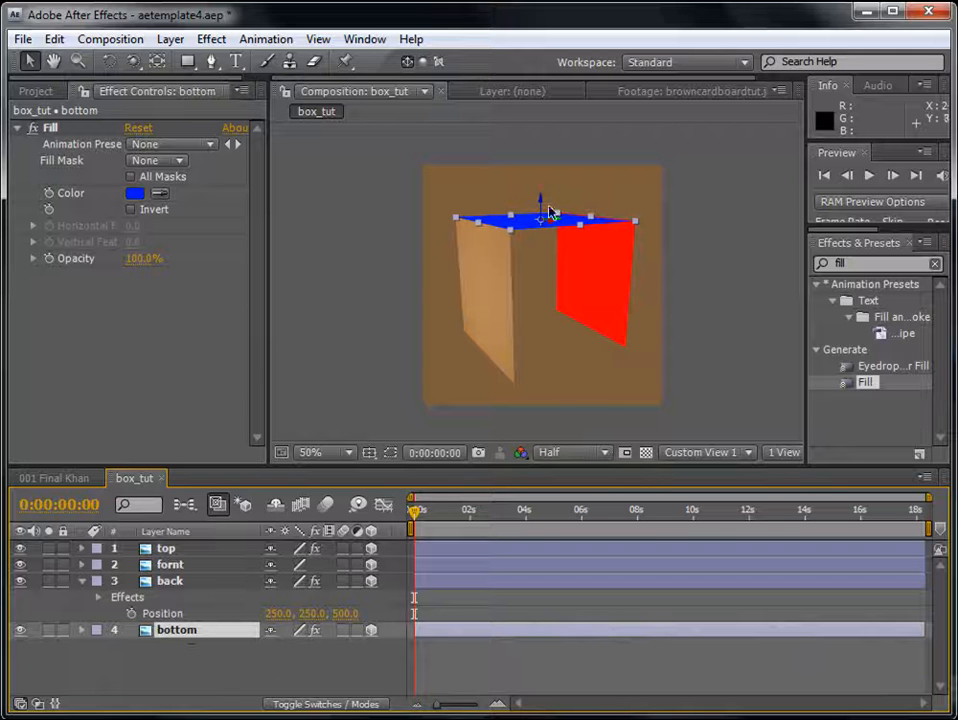
- Lower the bottom layer to the panels' lower edges with a Y position of 500, and check the fit from another angle
{"action": "left_click_drag", "start_coordinate": [547, 208], "coordinate": [554, 278]}
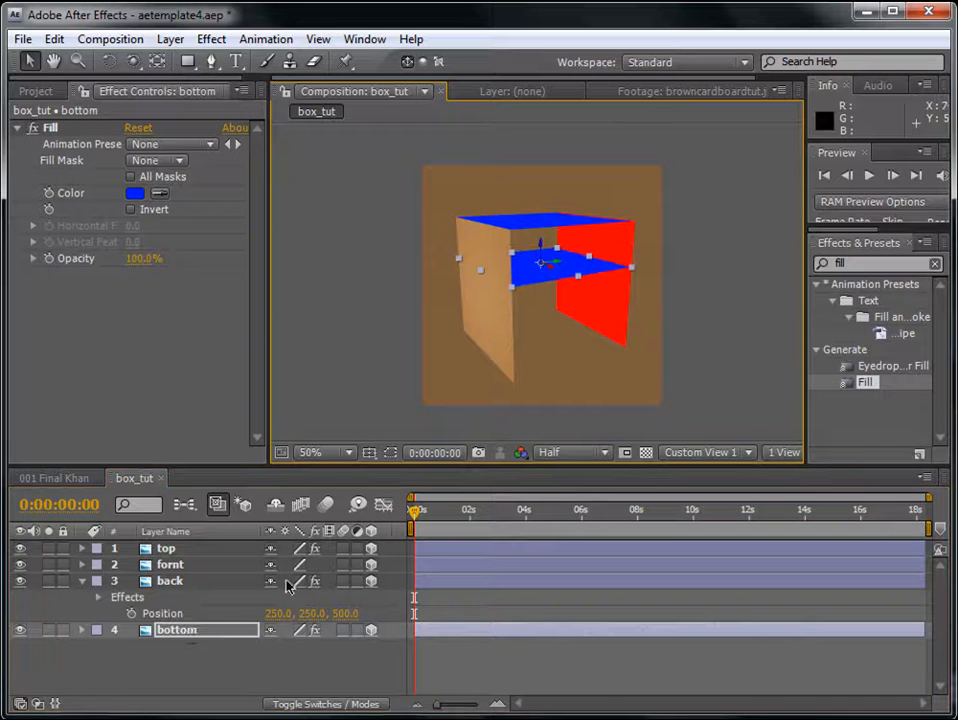
{"action": "left_click", "coordinate": [191, 627]}
{"action": "key", "text": "p"}
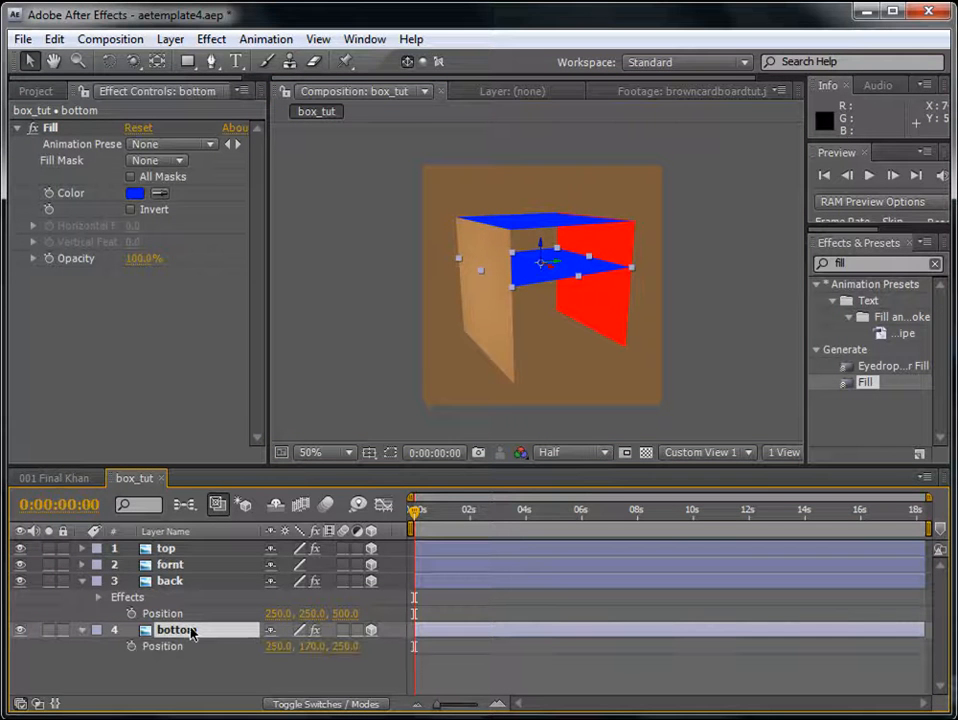
{"action": "left_click_drag", "start_coordinate": [549, 252], "coordinate": [552, 380]}
{"action": "left_click", "coordinate": [303, 646]}
{"action": "type", "text": "500"}
{"action": "key", "text": "Return"}
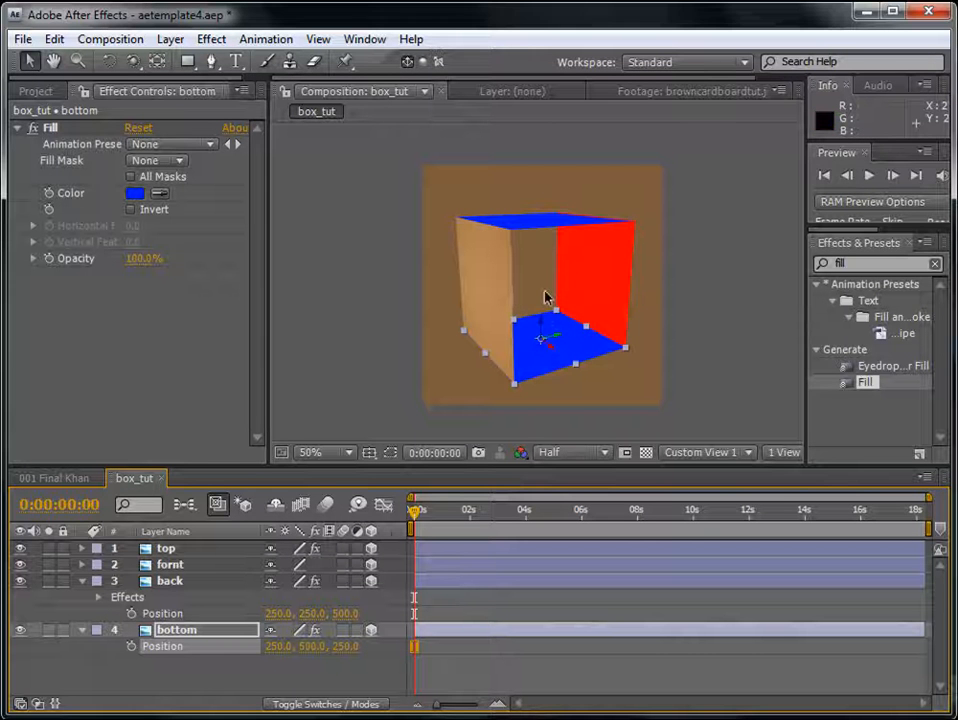
{"action": "key", "text": "c"}
{"action": "left_click_drag", "start_coordinate": [541, 289], "coordinate": [570, 290]}
- Duplicate the fornt layer and move the copy above the top layer in the layer order
{"action": "left_click", "coordinate": [84, 580]}
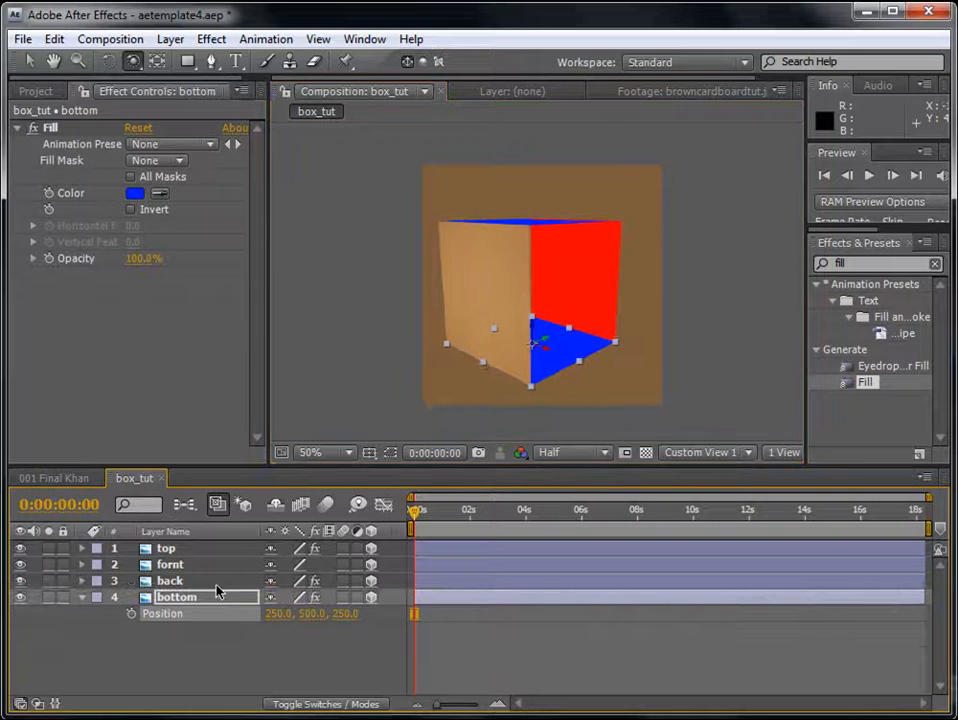
{"action": "left_click", "coordinate": [166, 550]}
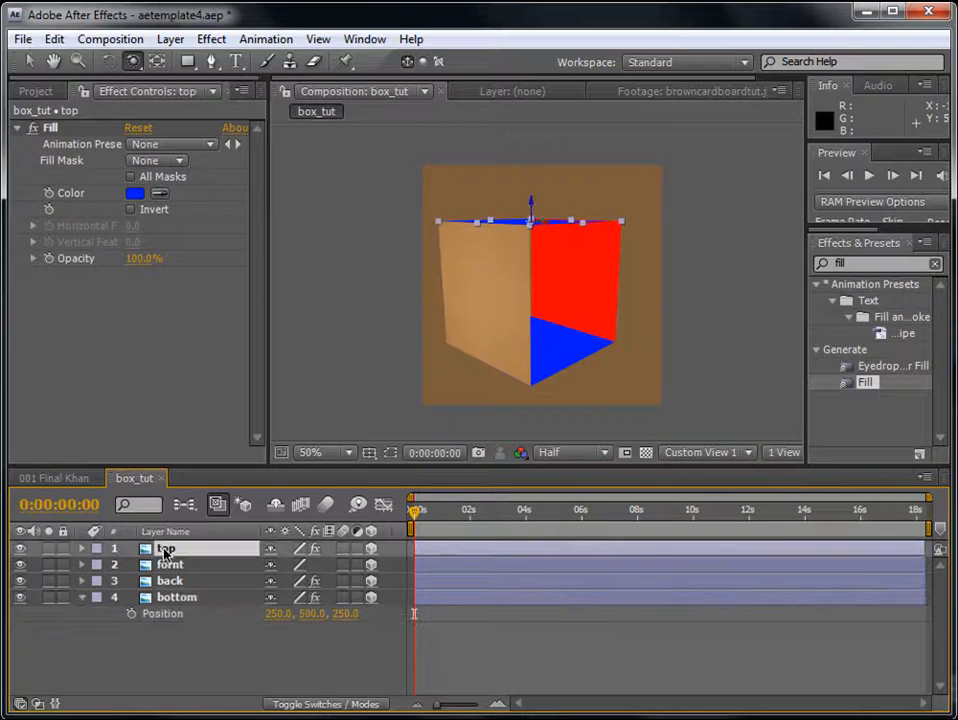
{"action": "left_click", "coordinate": [172, 565]}
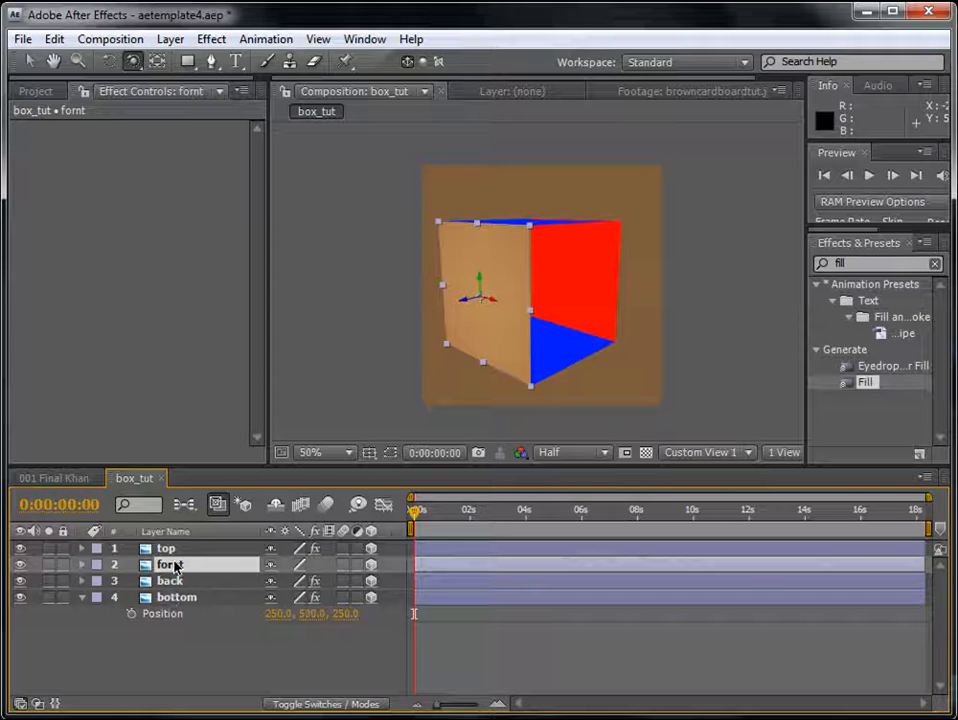
{"action": "key", "text": "ctrl+d"}
{"action": "left_click_drag", "start_coordinate": [176, 566], "coordinate": [184, 549]}
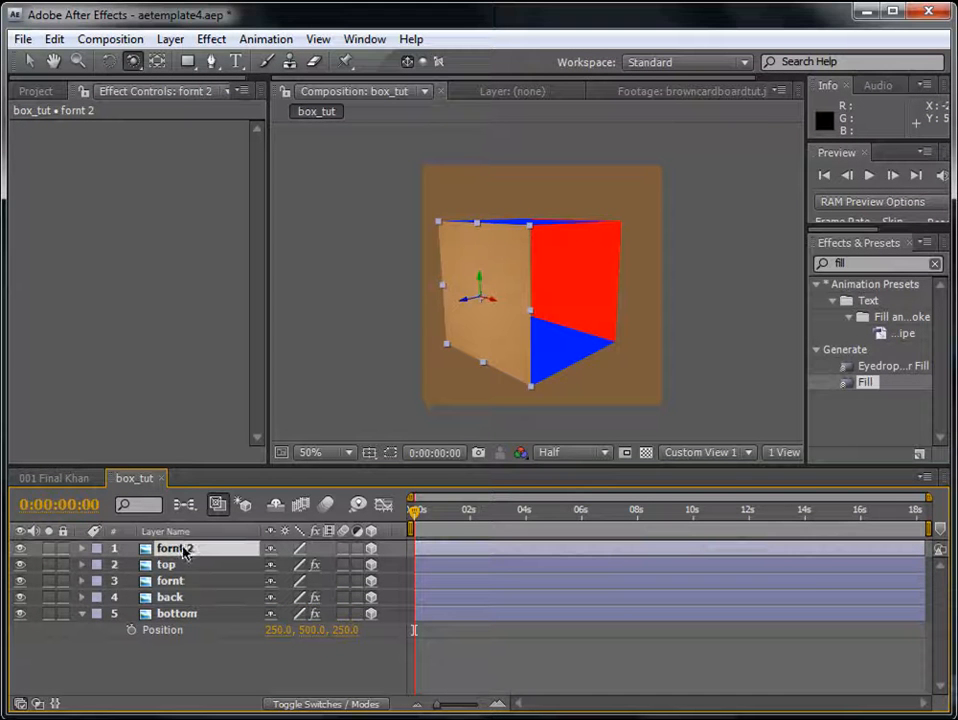
- Rename the duplicated fornt layer side_R
{"action": "key", "text": "Return"}
{"action": "type", "text": "s"}
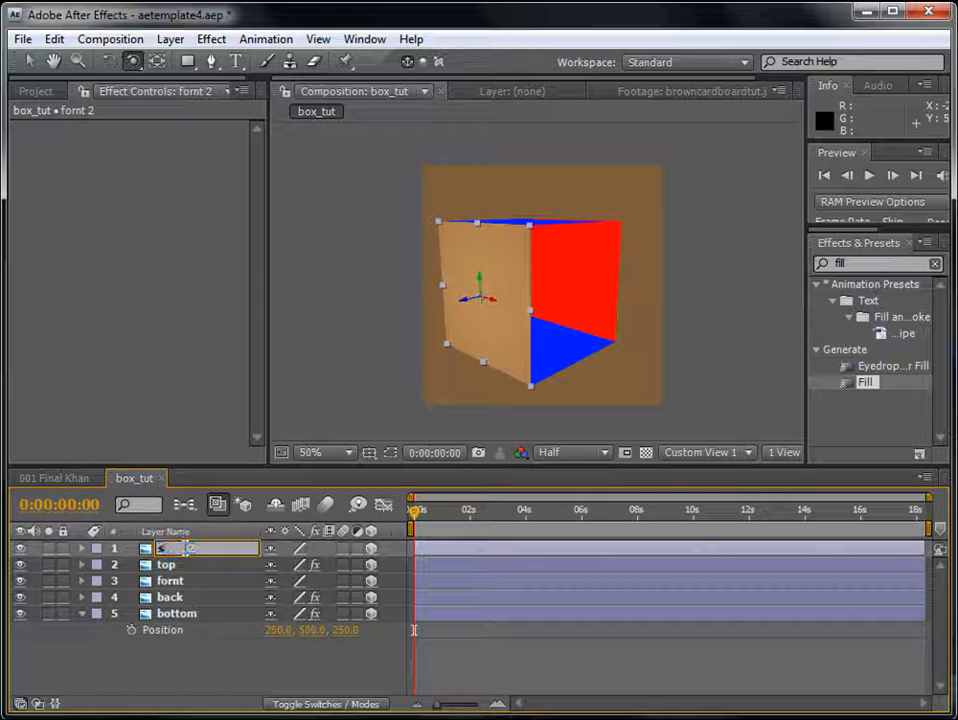
{"action": "type", "text": "ide_R"}
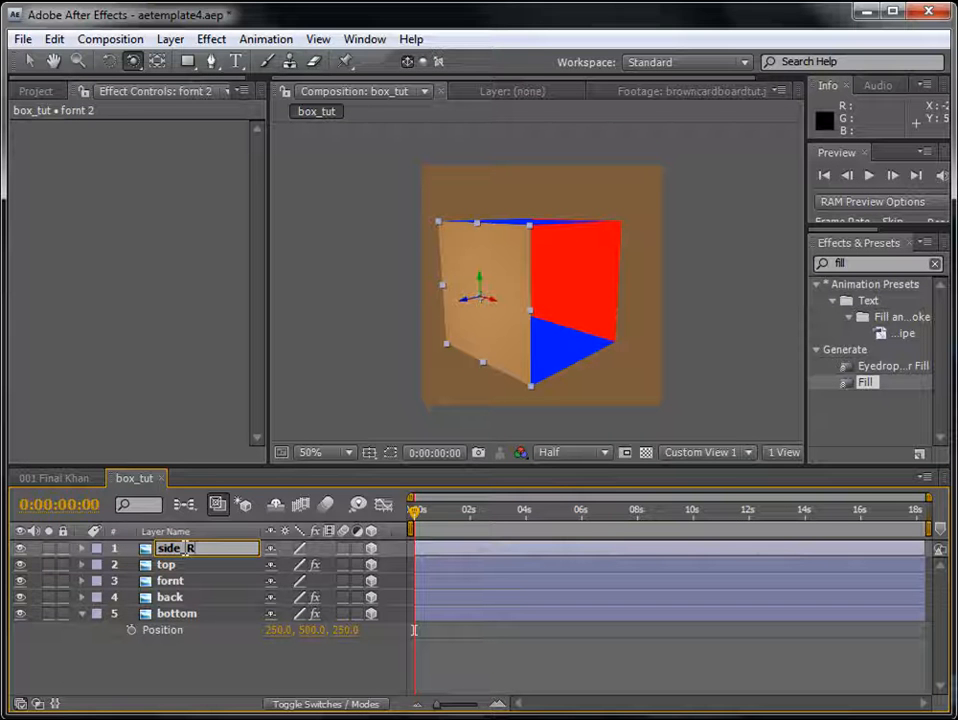
{"action": "key", "text": "Return"}
- Set the side_R layer's Y Rotation to -90° so it stands perpendicular to the fornt panel
{"action": "key", "text": "r"}
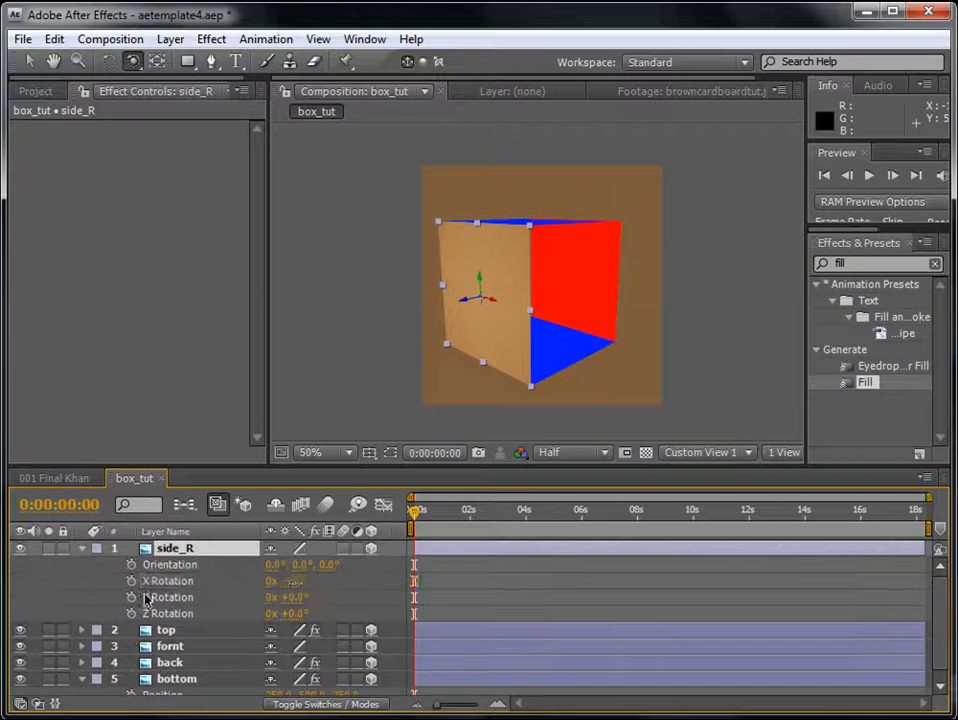
{"action": "left_click", "coordinate": [292, 581]}
{"action": "mouse_move", "coordinate": [294, 581]}
{"action": "left_mouse_down"}
{"action": "mouse_move", "coordinate": [280, 581]}
{"action": "mouse_move", "coordinate": [289, 597]}
{"action": "mouse_move", "coordinate": [280, 597]}
{"action": "left_mouse_up"}
{"action": "key", "text": "ctrl+z"}
{"action": "left_click", "coordinate": [297, 599]}
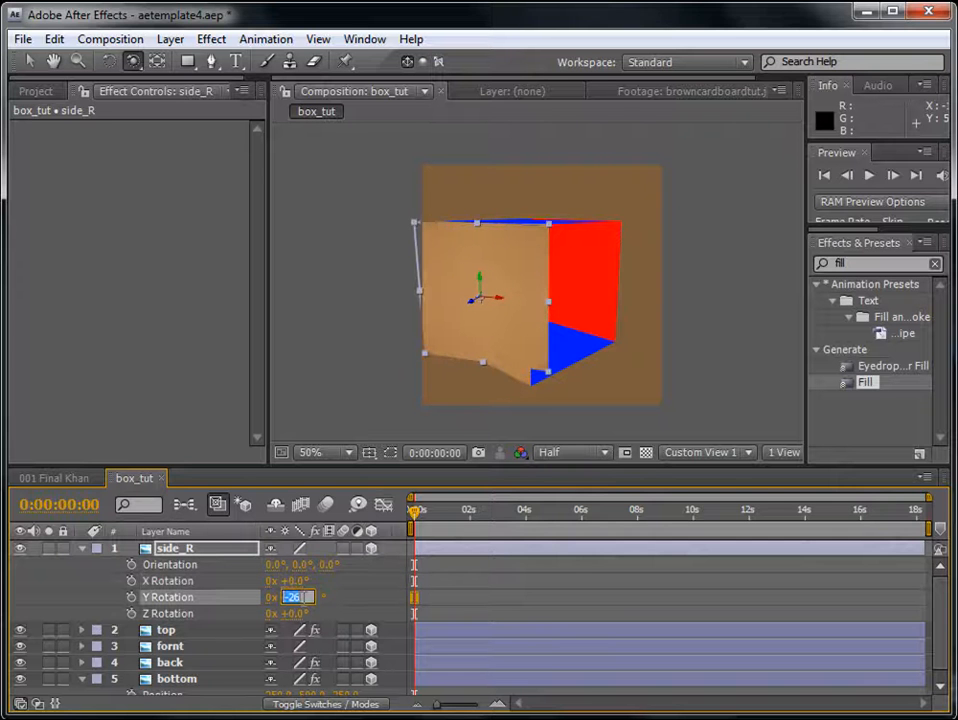
{"action": "key", "text": "Return"}
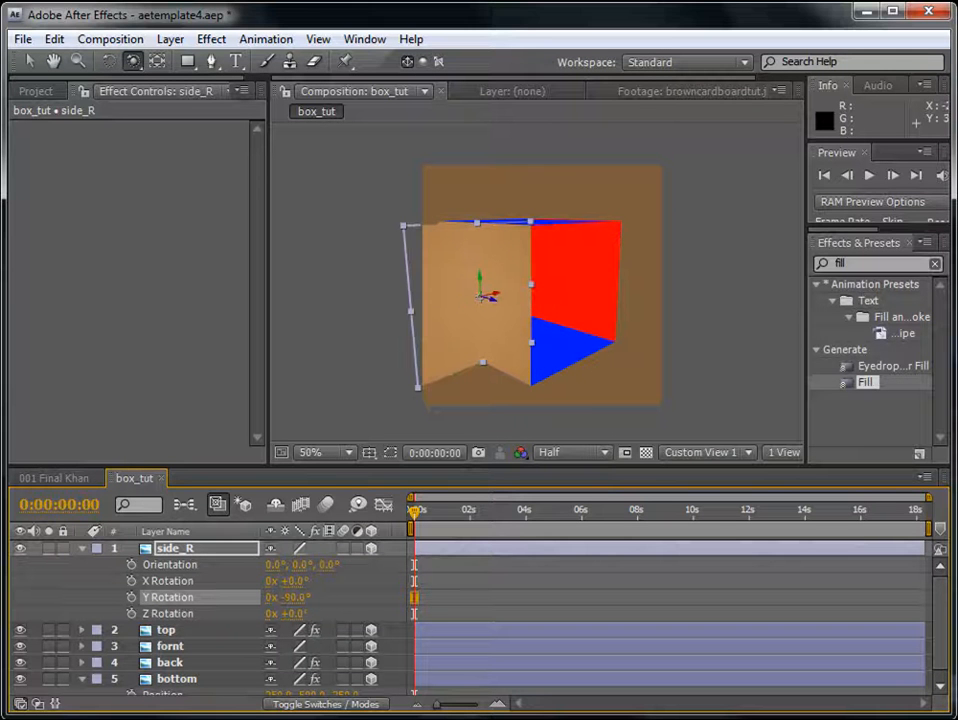
- Move the side_R layer in depth between the fornt and back panels, setting its Z position to 250
{"action": "left_click", "coordinate": [29, 60]}
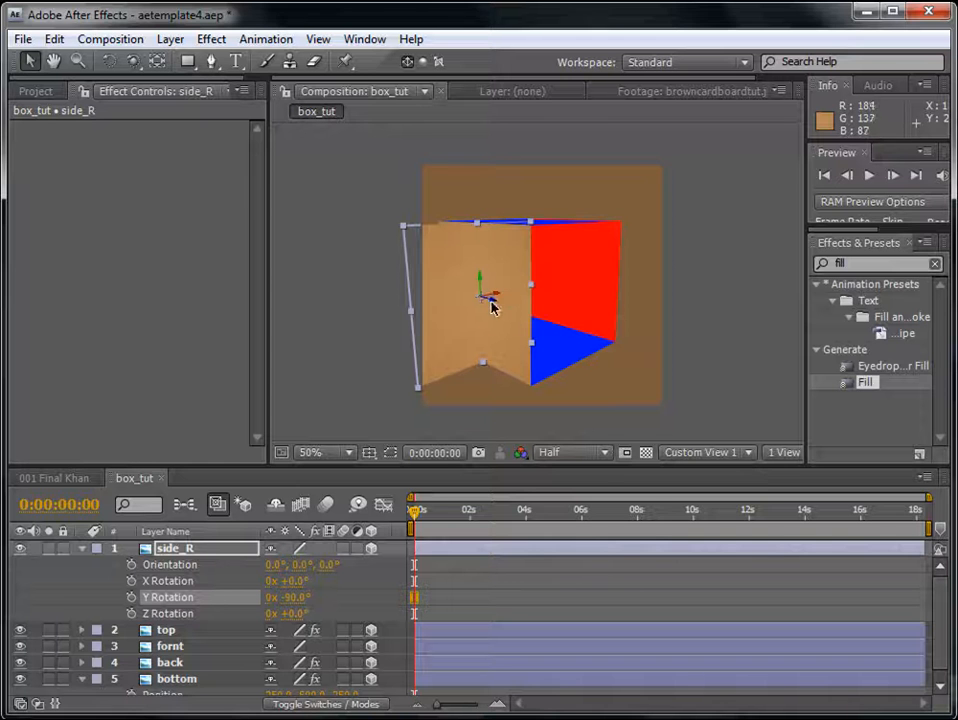
{"action": "left_click_drag", "start_coordinate": [505, 299], "coordinate": [603, 283]}
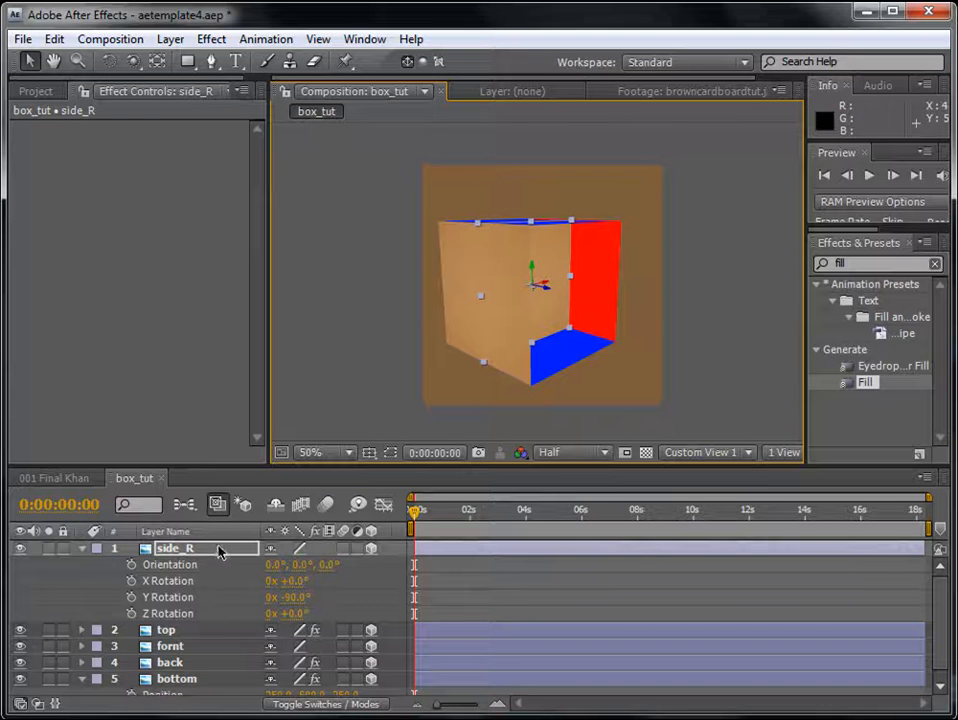
{"action": "key", "text": "p"}
{"action": "left_click", "coordinate": [350, 565]}
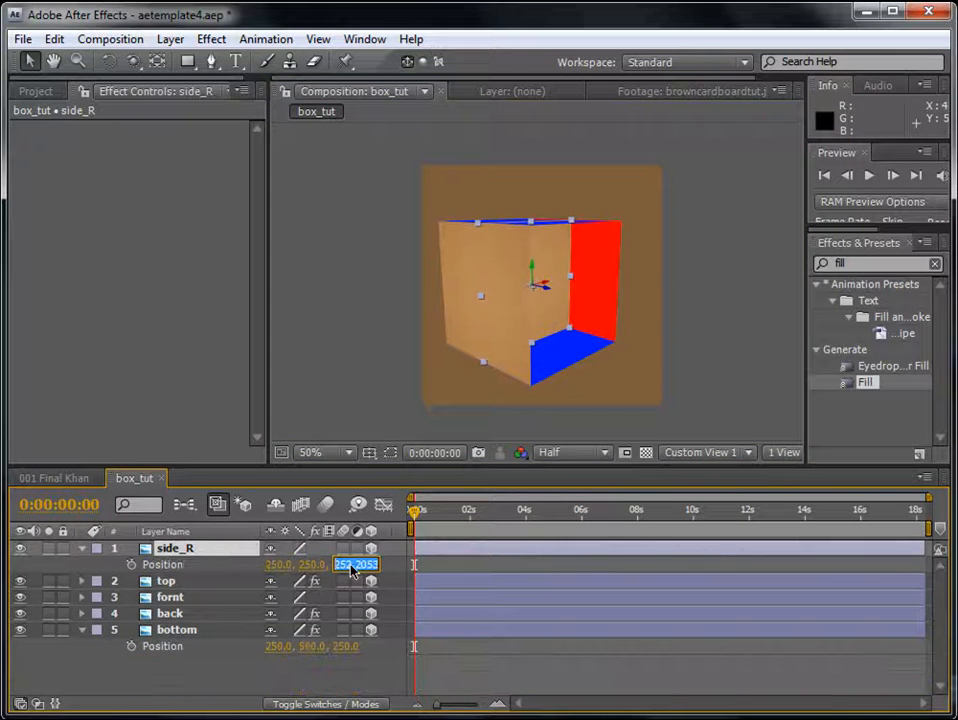
{"action": "type", "text": "250"}
{"action": "key", "text": "Return"}
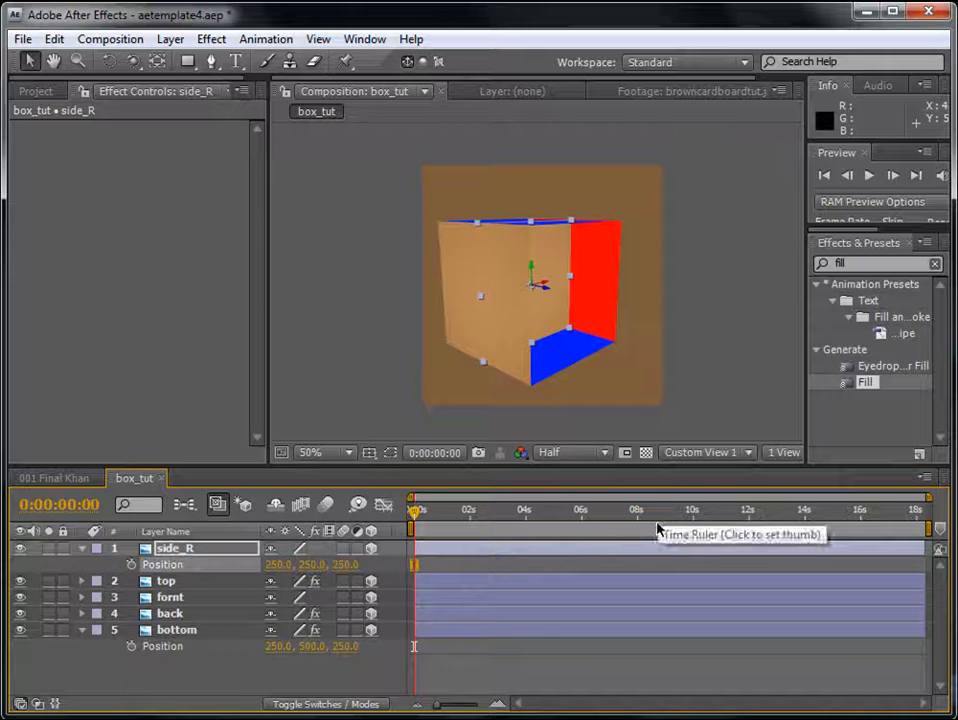
- Move the side_R layer sideways to the box's open right edge with an X position of 500
{"action": "left_click_drag", "start_coordinate": [545, 284], "coordinate": [664, 325]}
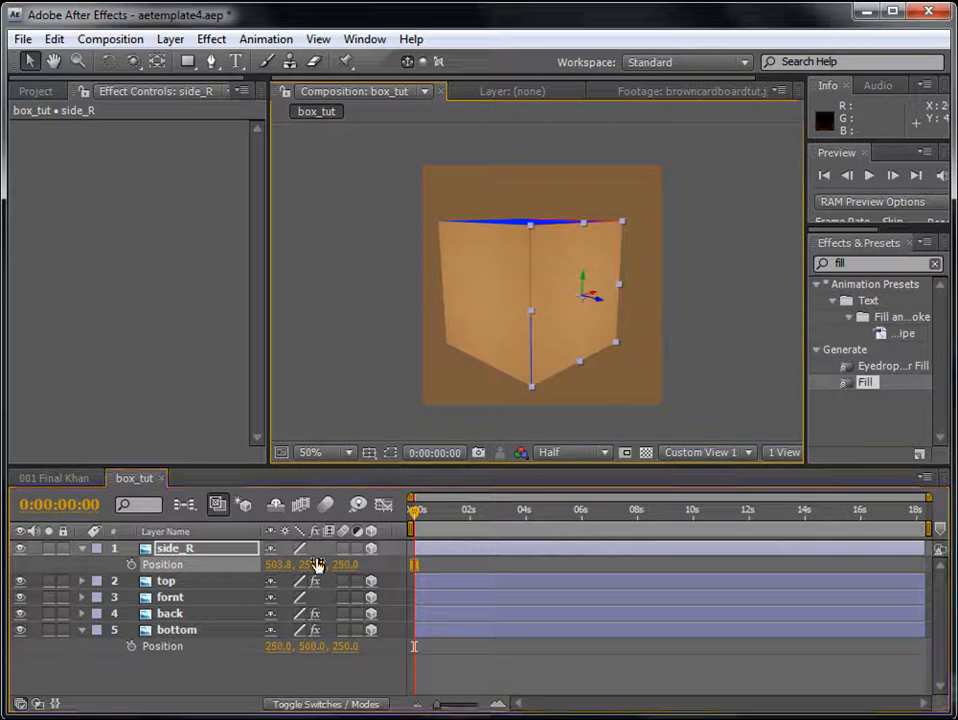
{"action": "left_click", "coordinate": [270, 565]}
{"action": "type", "text": "500"}
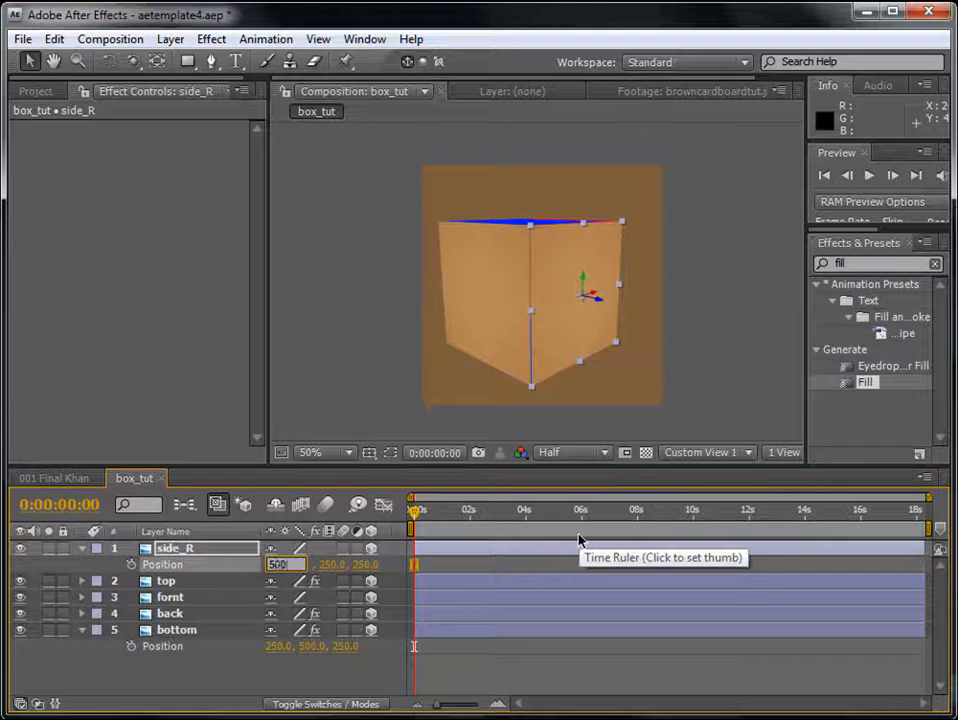
{"action": "key", "text": "Return"}
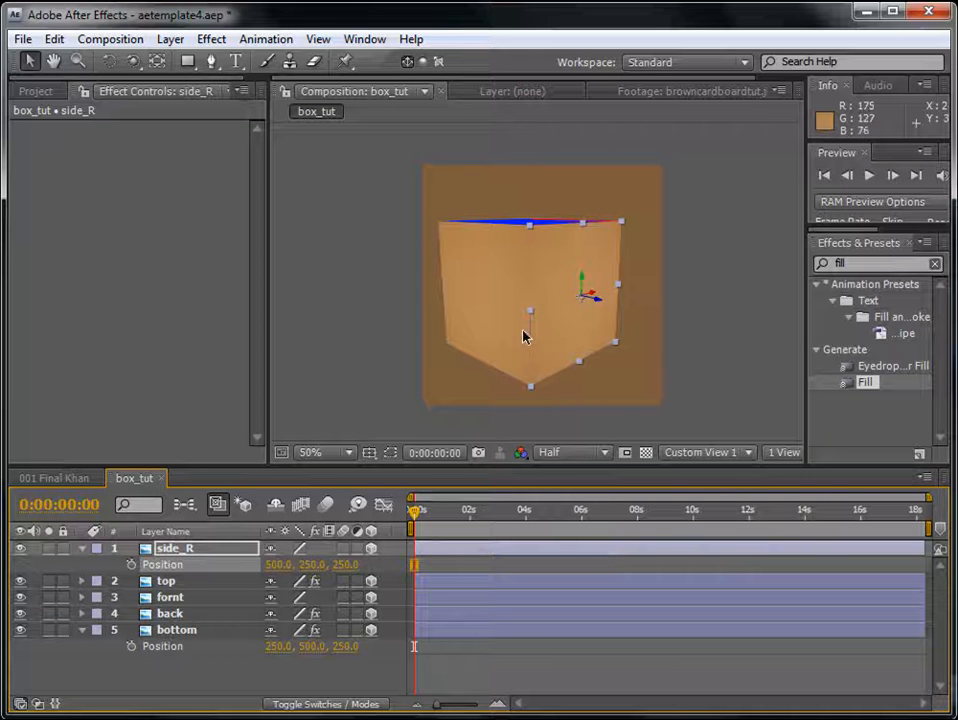
- Apply a Fill effect to the side_R layer and set its color to green 00FF66
{"action": "key", "text": "p"}
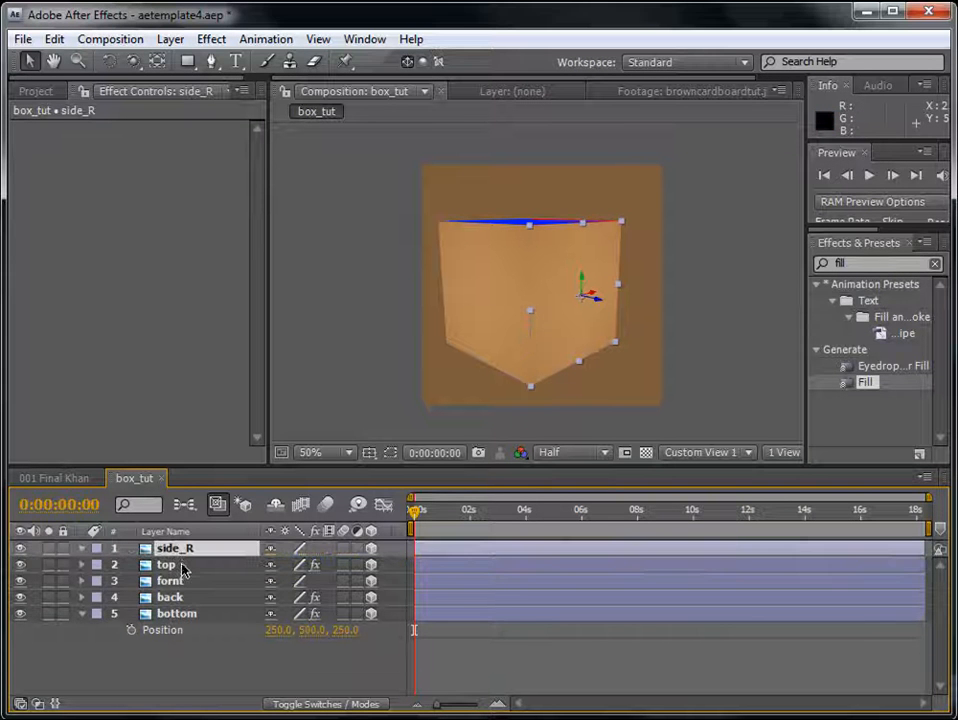
{"action": "left_click_drag", "start_coordinate": [868, 384], "coordinate": [193, 550]}
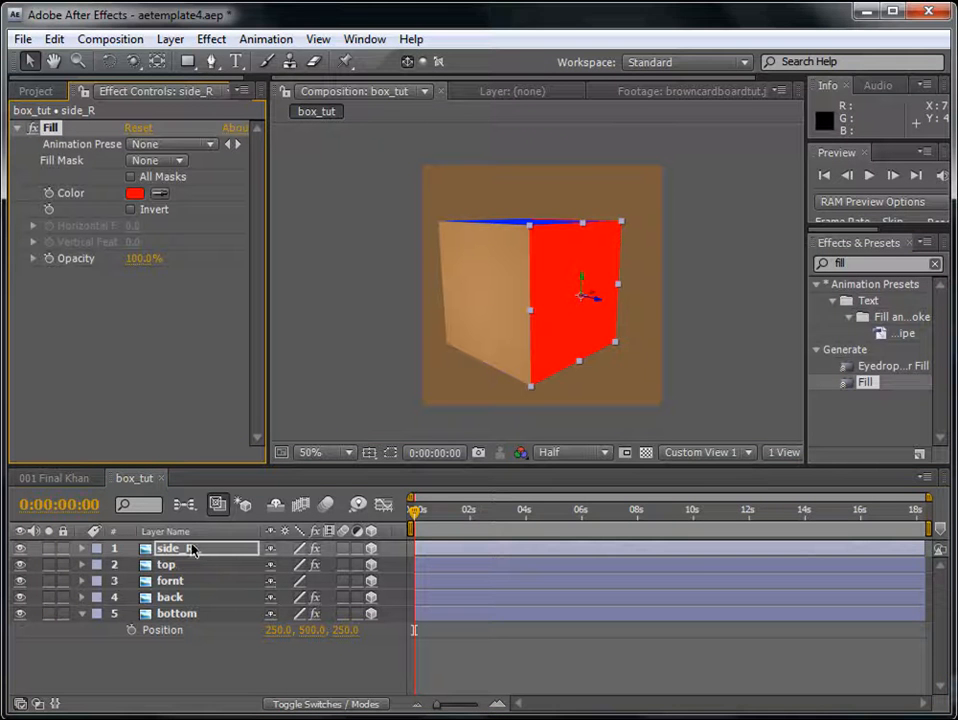
{"action": "left_click", "coordinate": [135, 193]}
{"action": "left_click_drag", "start_coordinate": [723, 539], "coordinate": [714, 568]}
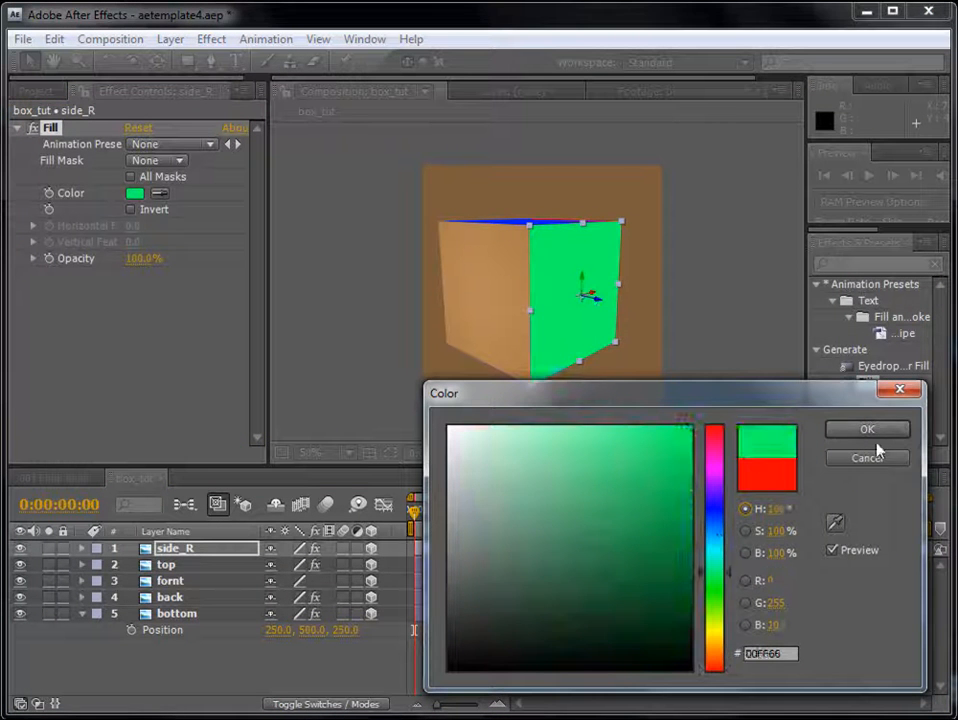
{"action": "left_click", "coordinate": [876, 443]}
- Duplicate the side_R layer and rename the copy side_L
{"action": "key", "text": "c"}
{"action": "left_click_drag", "start_coordinate": [569, 315], "coordinate": [613, 206]}
{"action": "left_click", "coordinate": [29, 61]}
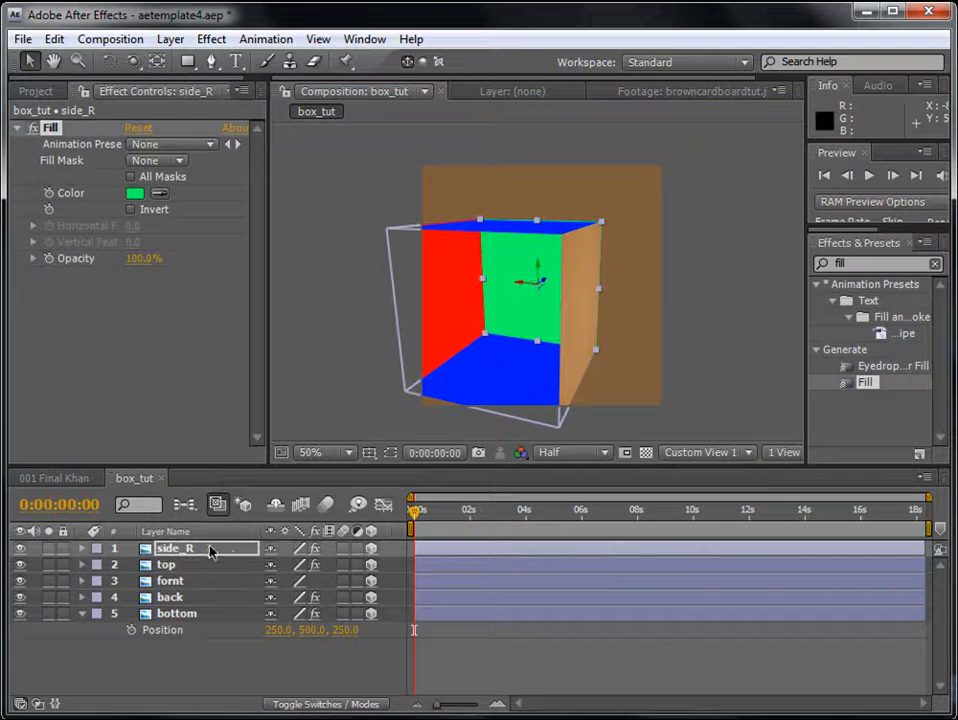
{"action": "key", "text": "ctrl+d"}
{"action": "key", "text": "Return"}
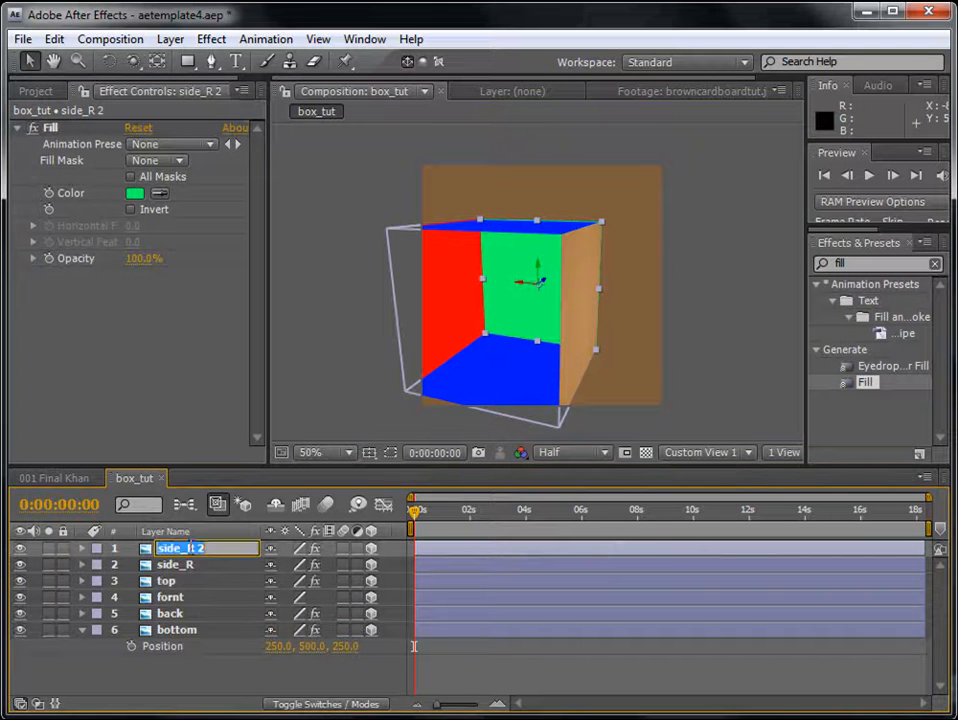
{"action": "left_click_drag", "start_coordinate": [176, 548], "coordinate": [233, 546]}
{"action": "type", "text": "L"}
{"action": "key", "text": "Return"}
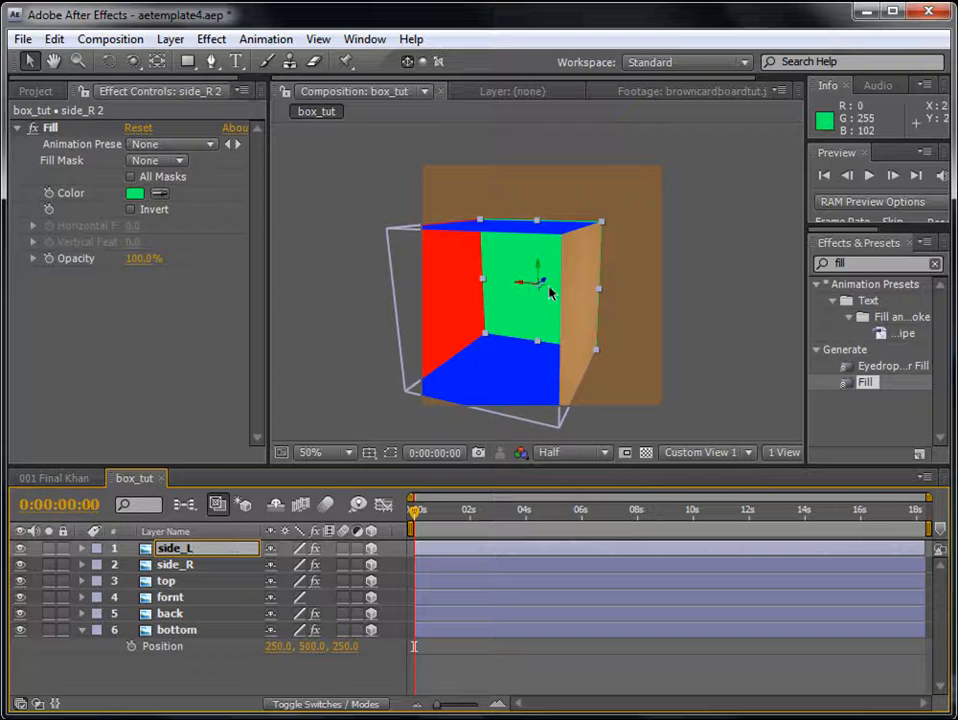
- Move the side_L layer across to the box's open side, setting its X position to 0
{"action": "left_click", "coordinate": [187, 554]}
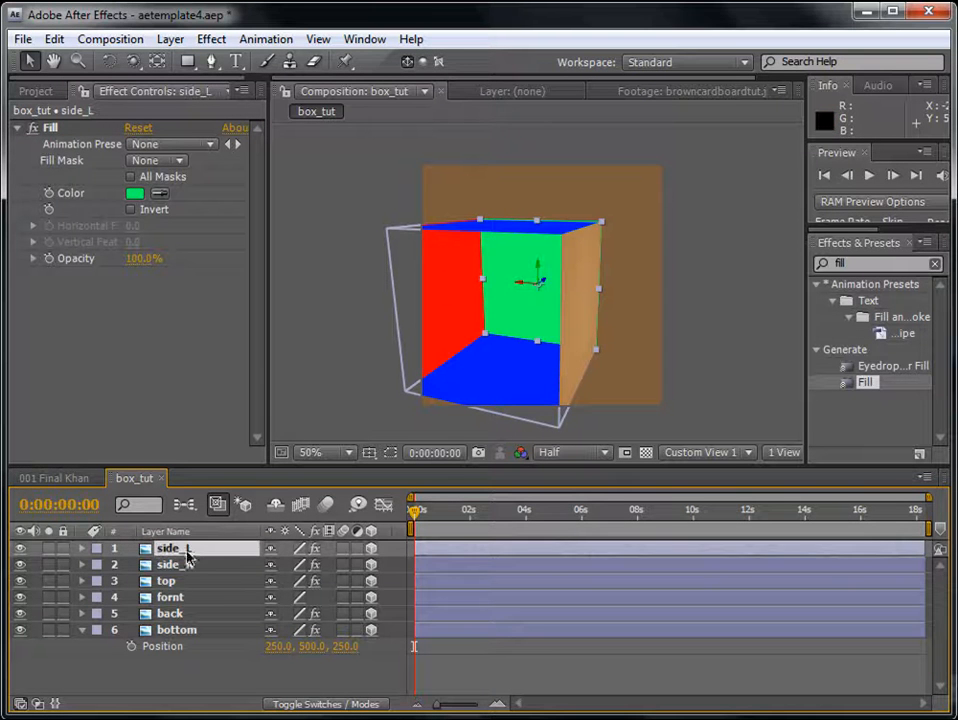
{"action": "key", "text": "p"}
{"action": "left_click_drag", "start_coordinate": [547, 283], "coordinate": [368, 413]}
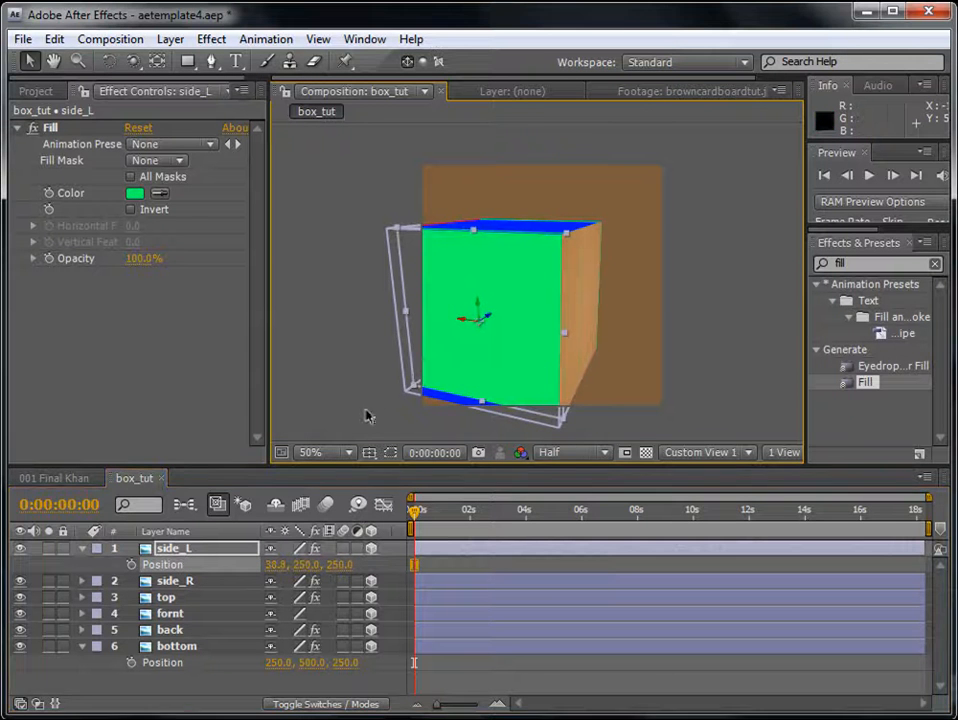
{"action": "left_click", "coordinate": [275, 564]}
{"action": "type", "text": "0"}
{"action": "key", "text": "Return"}
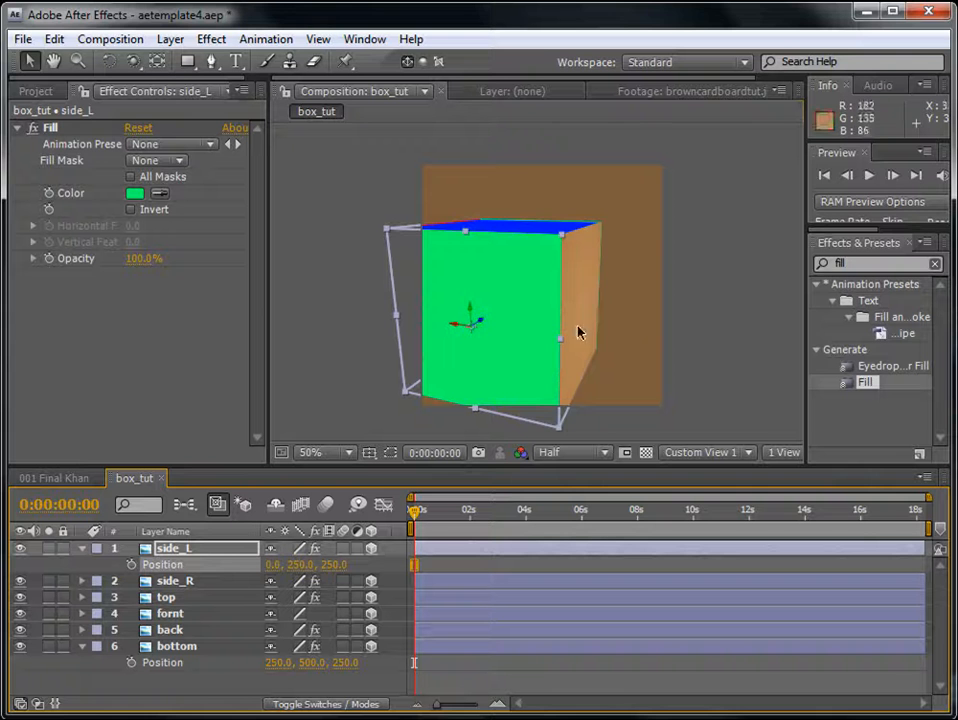
- Rename the box_tut composition in the GFX folder as box_tut_original
{"action": "key", "text": "c"}
{"action": "left_click_drag", "start_coordinate": [409, 223], "coordinate": [483, 274]}
{"action": "left_click", "coordinate": [44, 94]}
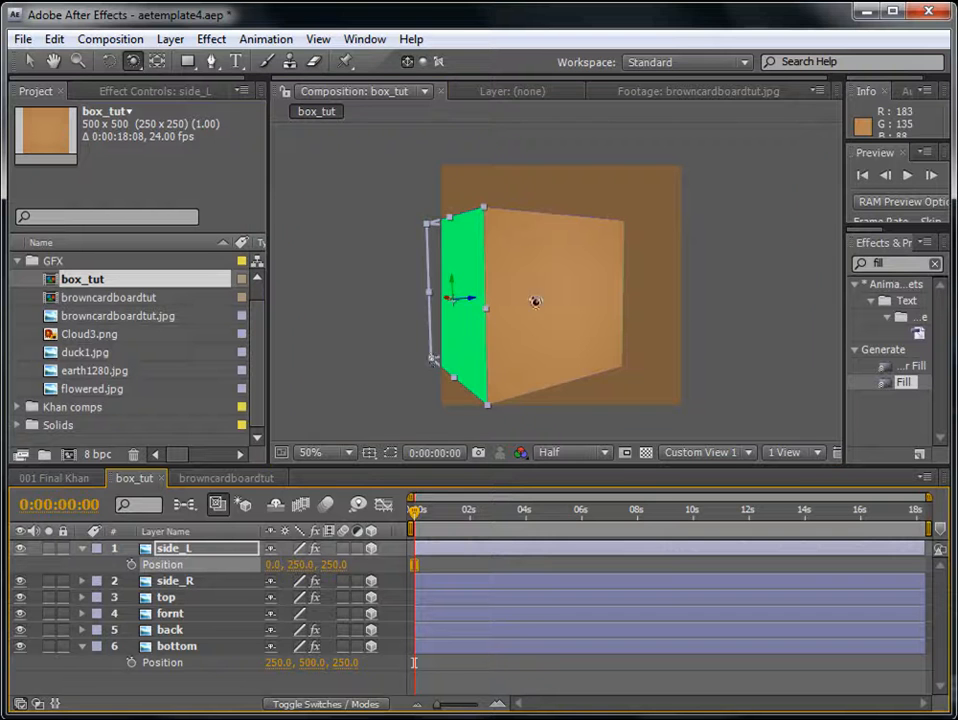
{"action": "left_click_drag", "start_coordinate": [532, 299], "coordinate": [580, 258]}
{"action": "left_click", "coordinate": [95, 285]}
{"action": "key", "text": "Return"}
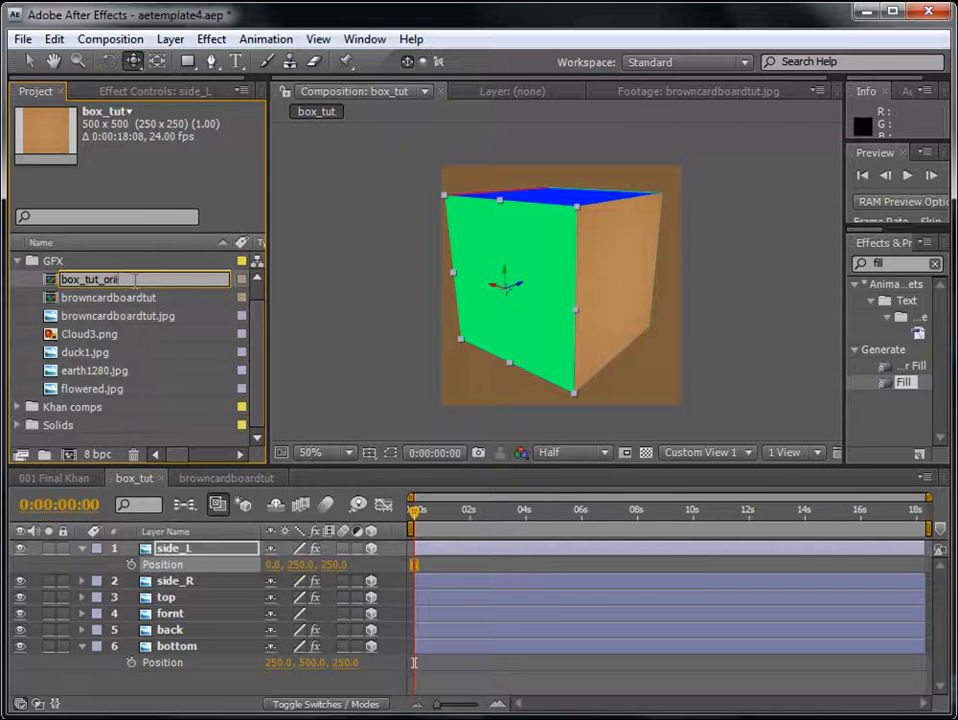
{"action": "type", "text": "_original"}
{"action": "key", "text": "Return"}
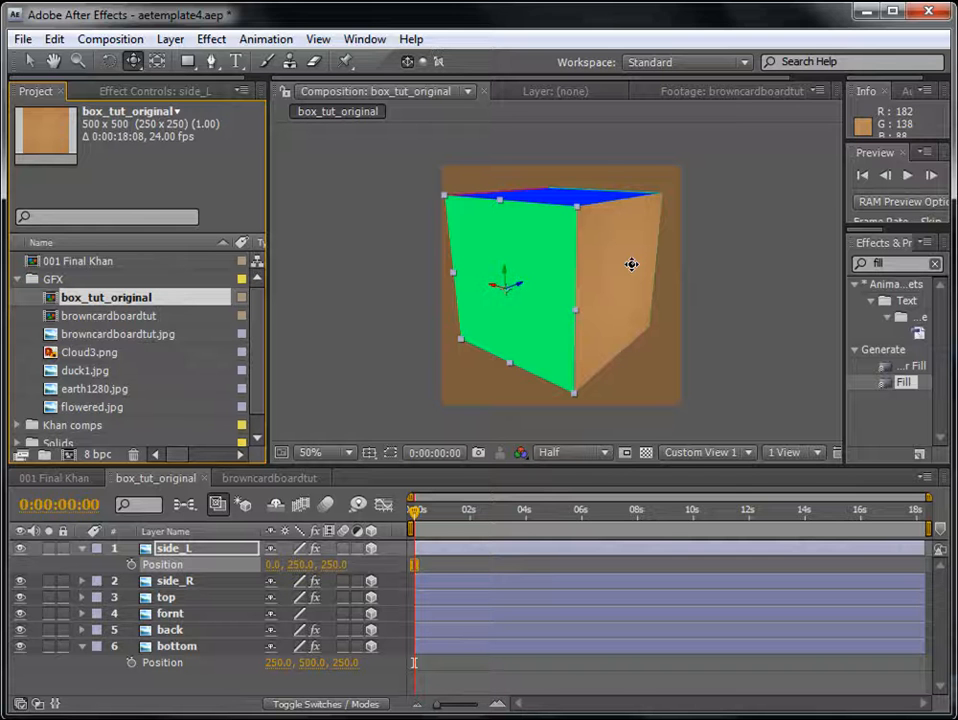
{"action": "left_click", "coordinate": [93, 336]}
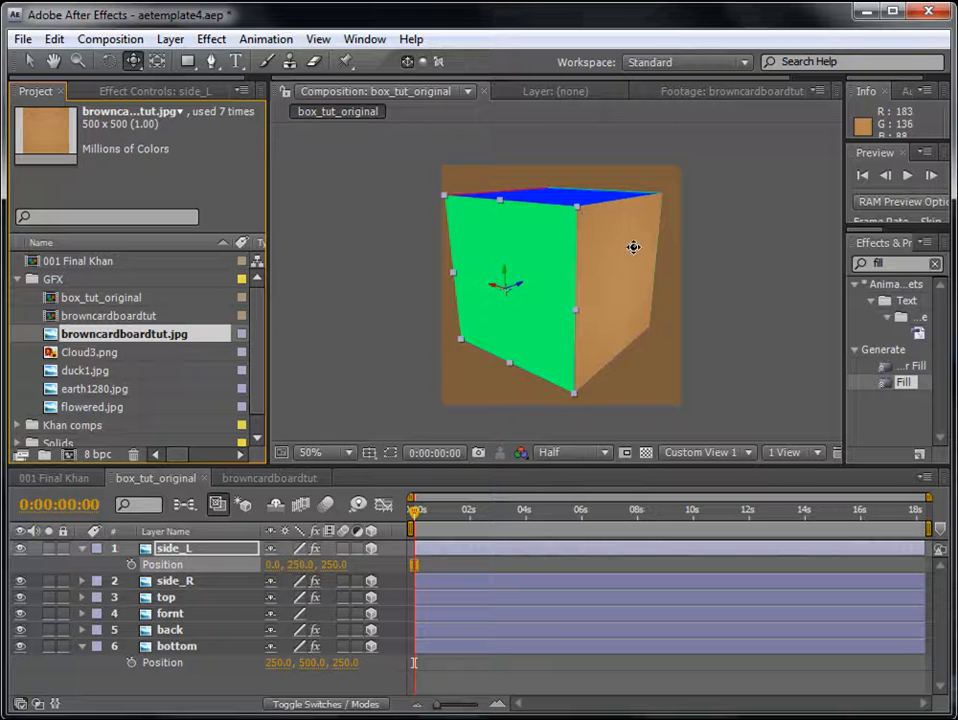
{"action": "left_click_drag", "start_coordinate": [605, 252], "coordinate": [558, 261]}
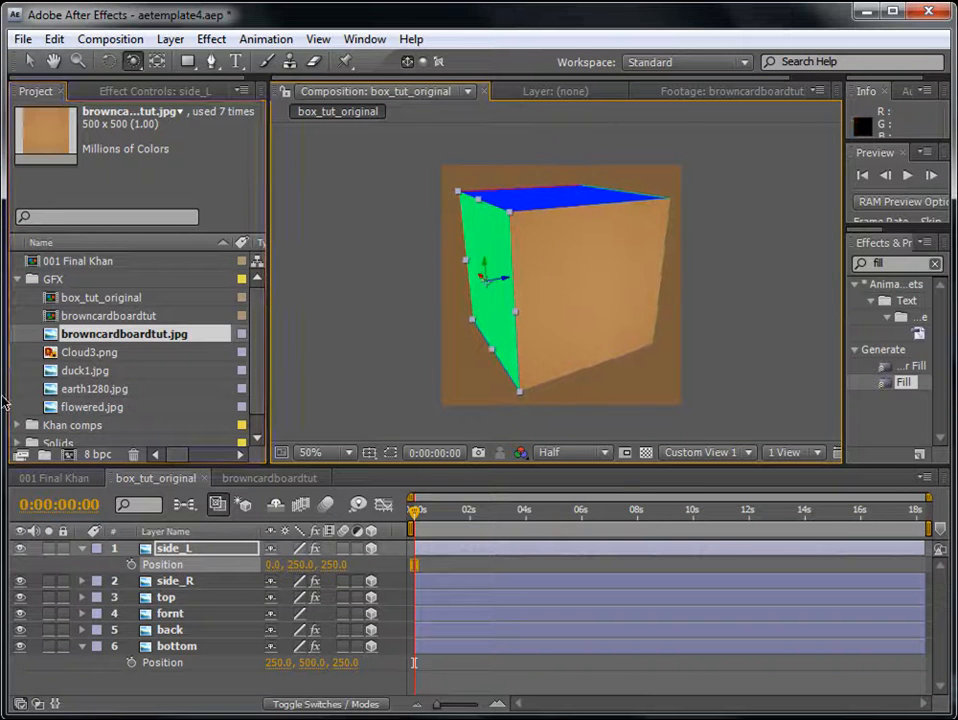
- Collapse the GFX folder and create a new project folder named tut
{"action": "left_click", "coordinate": [133, 297]}
{"action": "scroll", "coordinate": [252, 370], "scroll_direction": "down", "scroll_amount": 1}
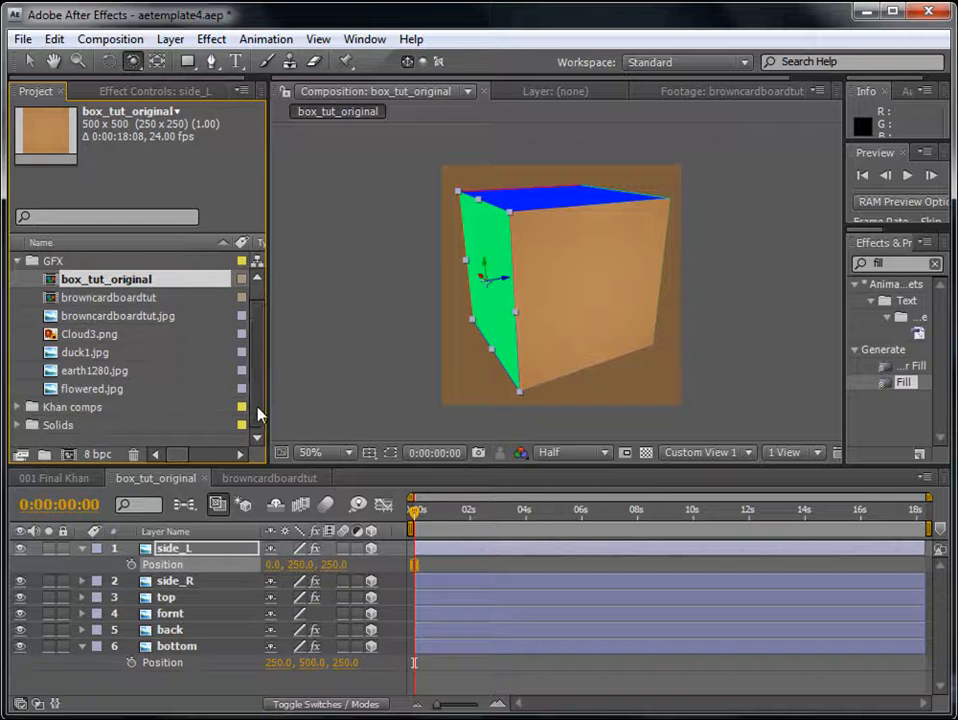
{"action": "left_click", "coordinate": [17, 262]}
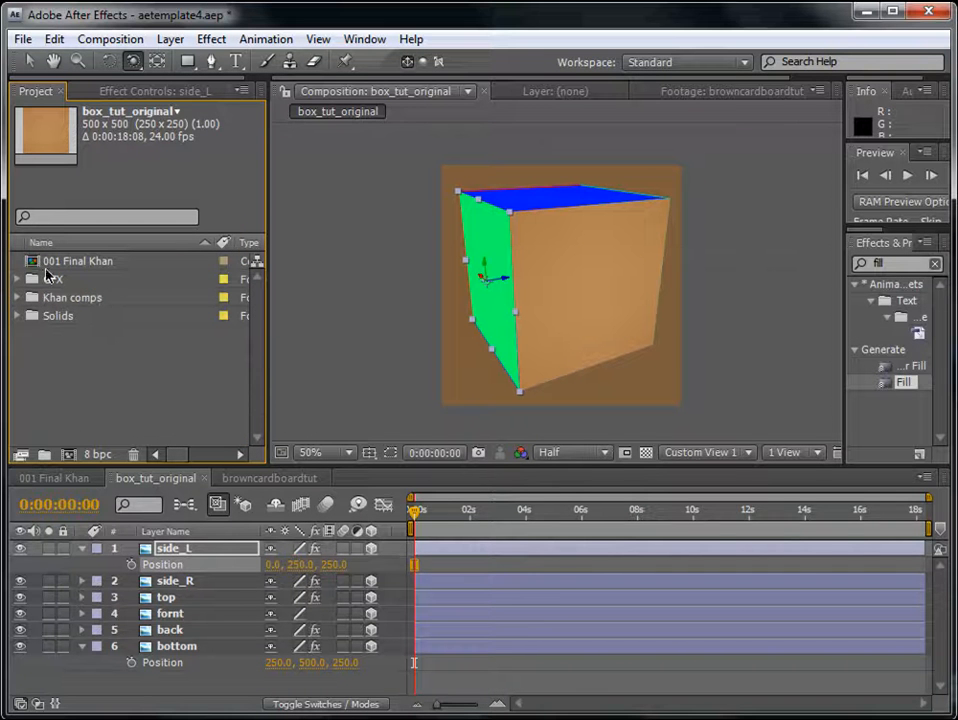
{"action": "left_click", "coordinate": [44, 455]}
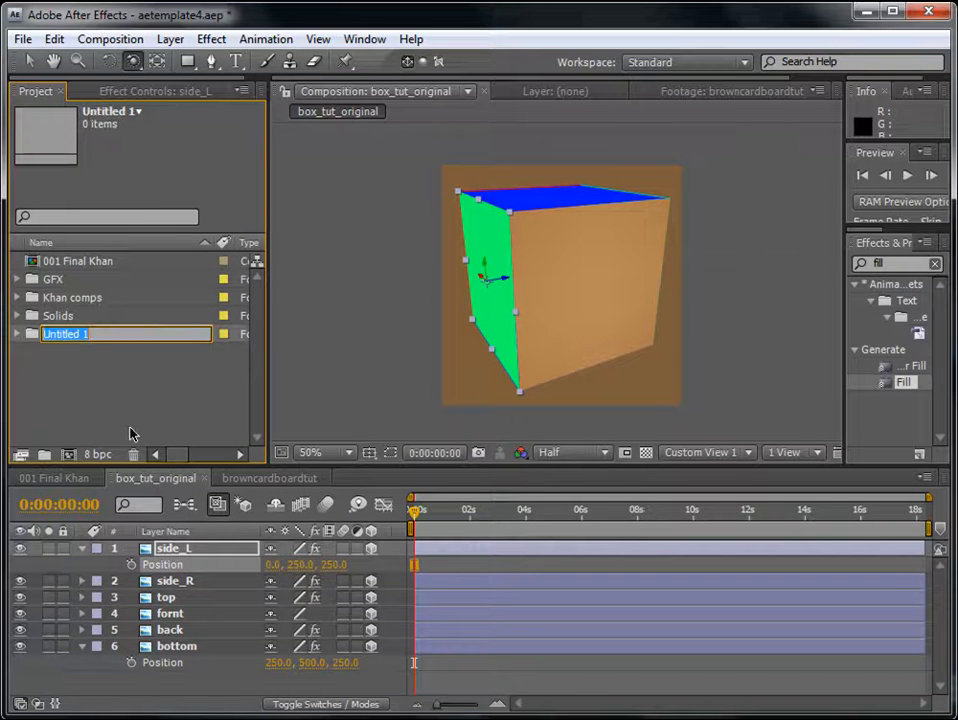
{"action": "type", "text": "tut"}
{"action": "key", "text": "Return"}
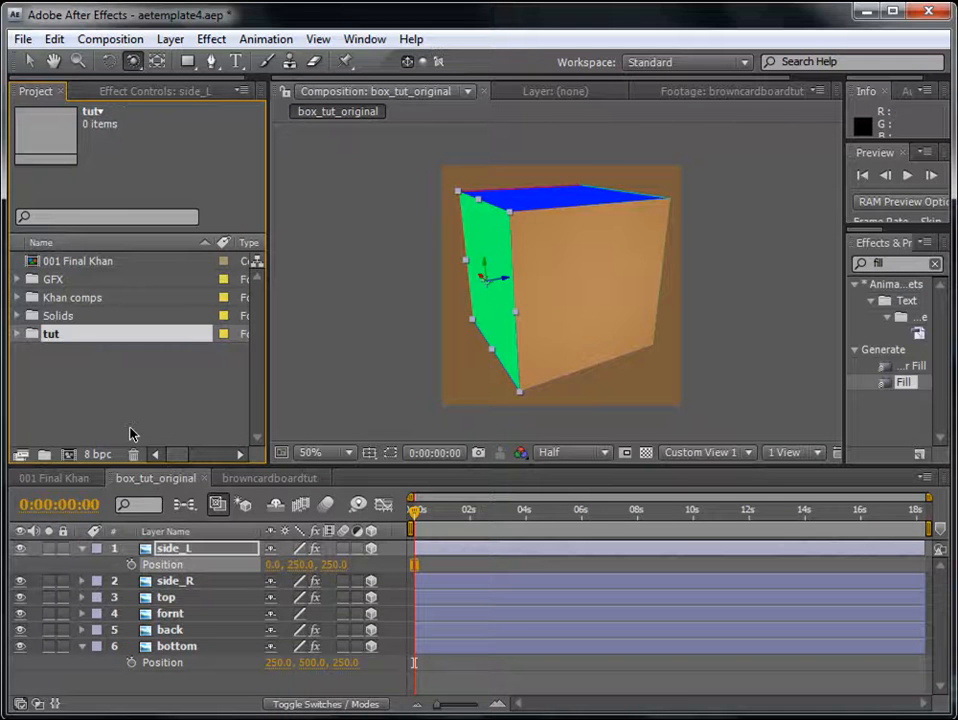
- Create a new composition from box_tut_original in the GFX folder, nesting it as a layer
{"action": "left_click", "coordinate": [18, 280]}
{"action": "left_click", "coordinate": [95, 280]}
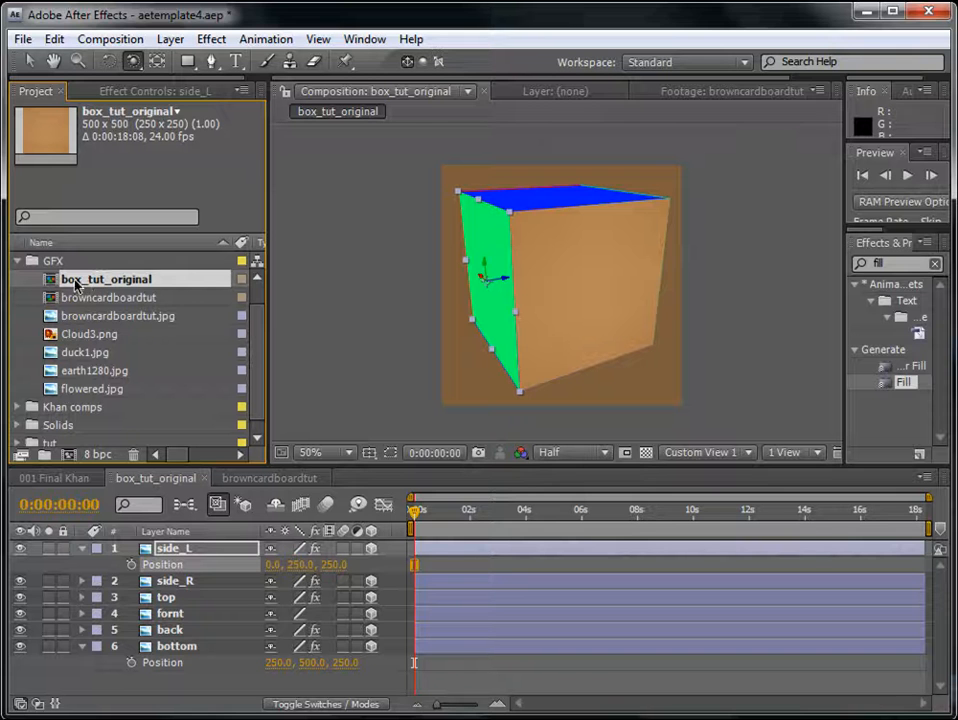
{"action": "left_click_drag", "start_coordinate": [84, 285], "coordinate": [68, 458]}
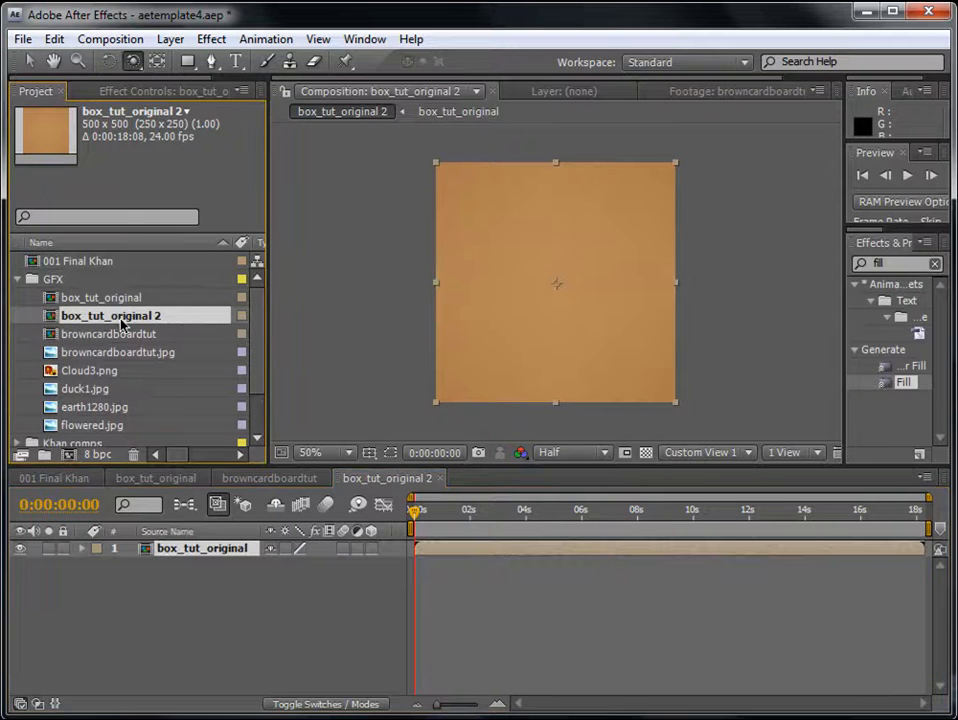
- Rename the new composition containing the nested box as box 01
{"action": "key", "text": "Return"}
{"action": "left_click_drag", "start_coordinate": [150, 318], "coordinate": [77, 320]}
{"action": "left_click", "coordinate": [84, 334]}
{"action": "left_click", "coordinate": [160, 318]}
{"action": "key", "text": "Return"}
{"action": "type", "text": "box 0"}
{"action": "key", "text": "Return"}
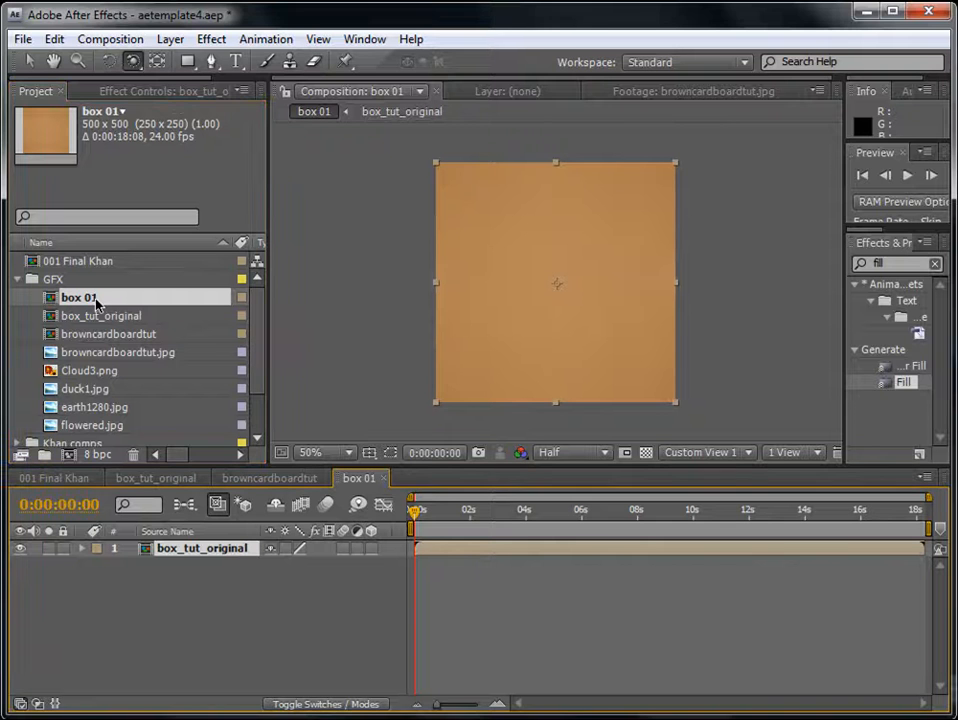
- Enlarge the project item list and move the box 01 composition from the GFX folder into the tut folder
{"action": "scroll", "coordinate": [261, 346], "scroll_direction": "down", "scroll_amount": 1}
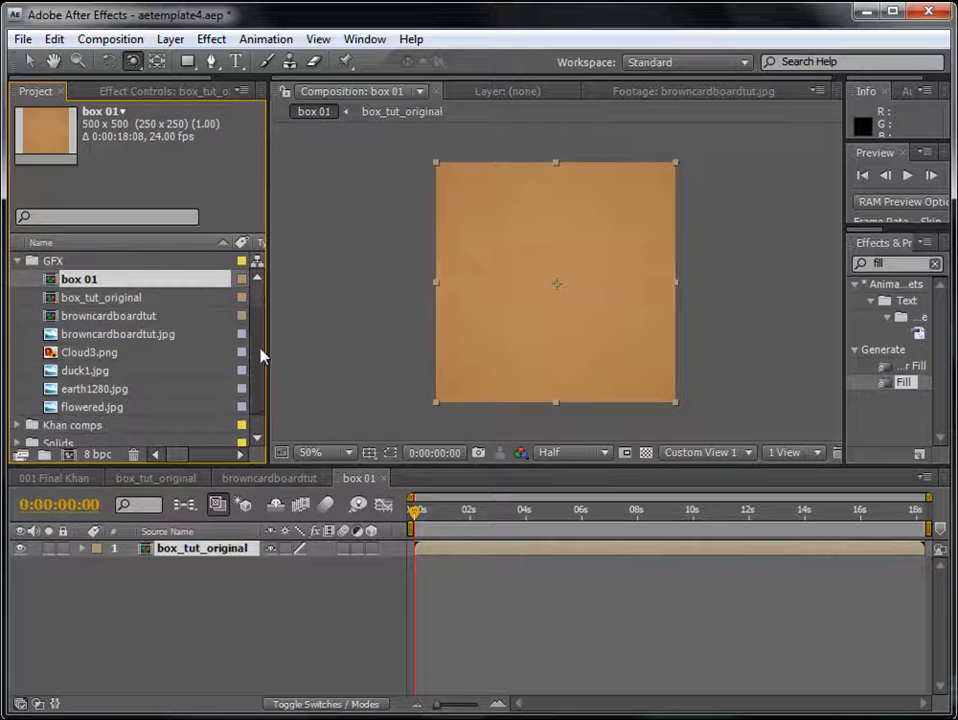
{"action": "mouse_move", "coordinate": [94, 278]}
{"action": "left_mouse_down"}
{"action": "mouse_move", "coordinate": [88, 325]}
{"action": "mouse_move", "coordinate": [94, 281]}
{"action": "left_mouse_up"}
{"action": "left_click_drag", "start_coordinate": [94, 469], "coordinate": [96, 519]}
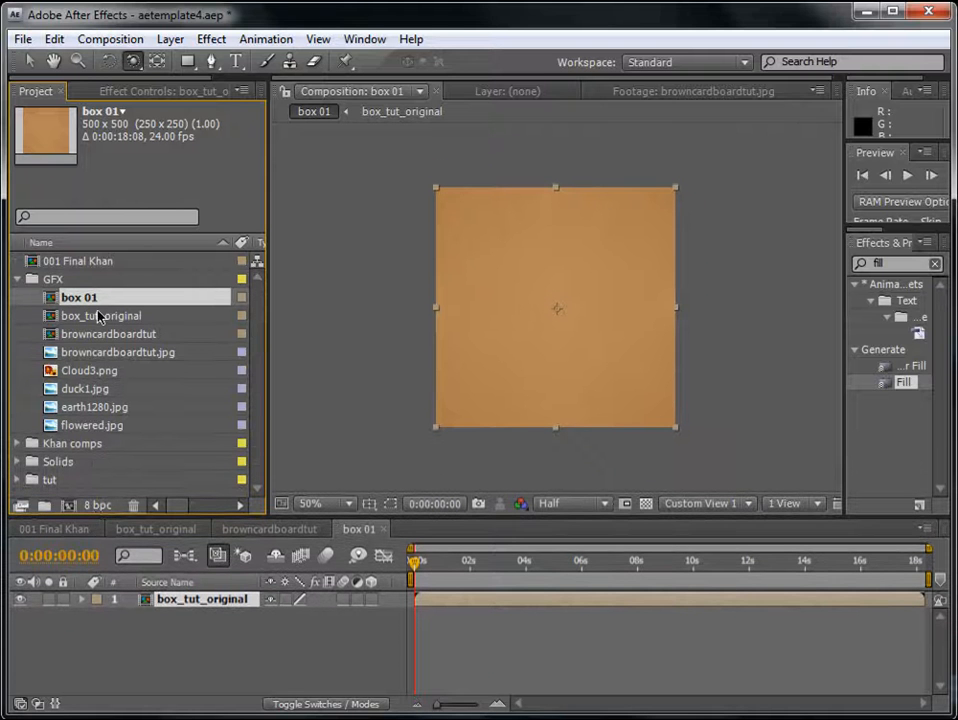
{"action": "left_click_drag", "start_coordinate": [90, 297], "coordinate": [85, 480]}
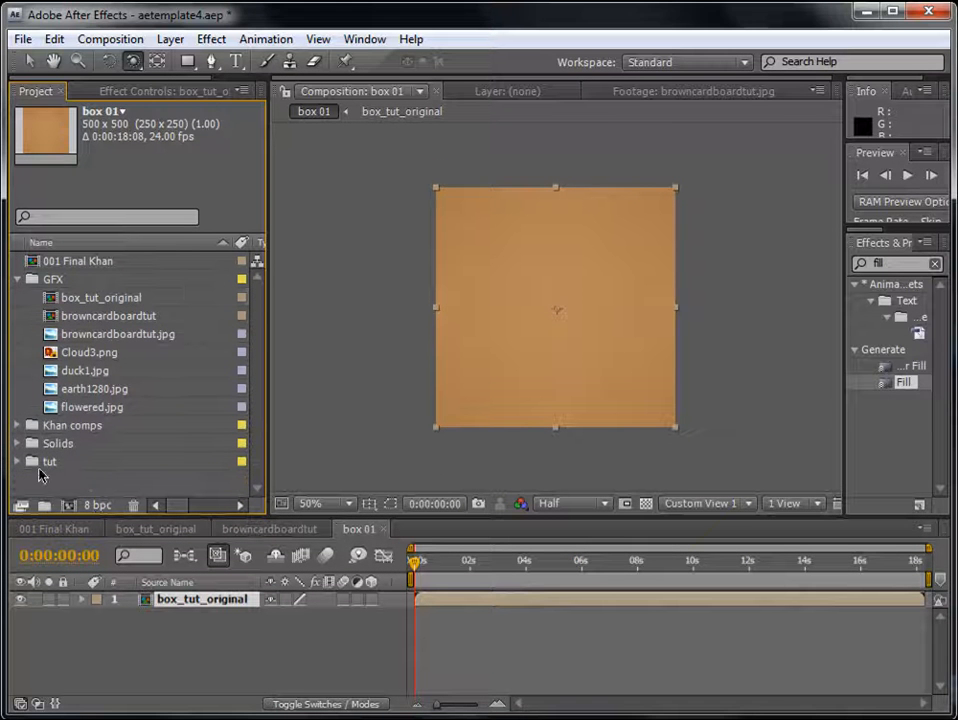
- Rename the tut folder 01tut, expand it and select the box 01 composition inside
{"action": "left_click", "coordinate": [57, 464]}
{"action": "key", "text": "Return"}
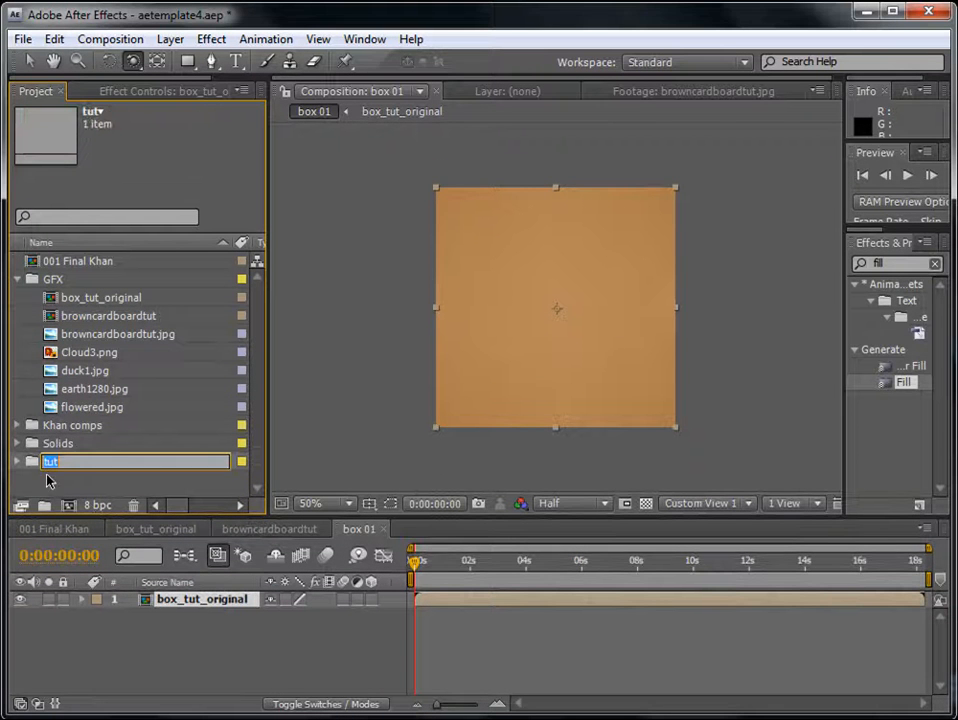
{"action": "left_click", "coordinate": [99, 461]}
{"action": "type", "text": "01"}
{"action": "key", "text": "Return"}
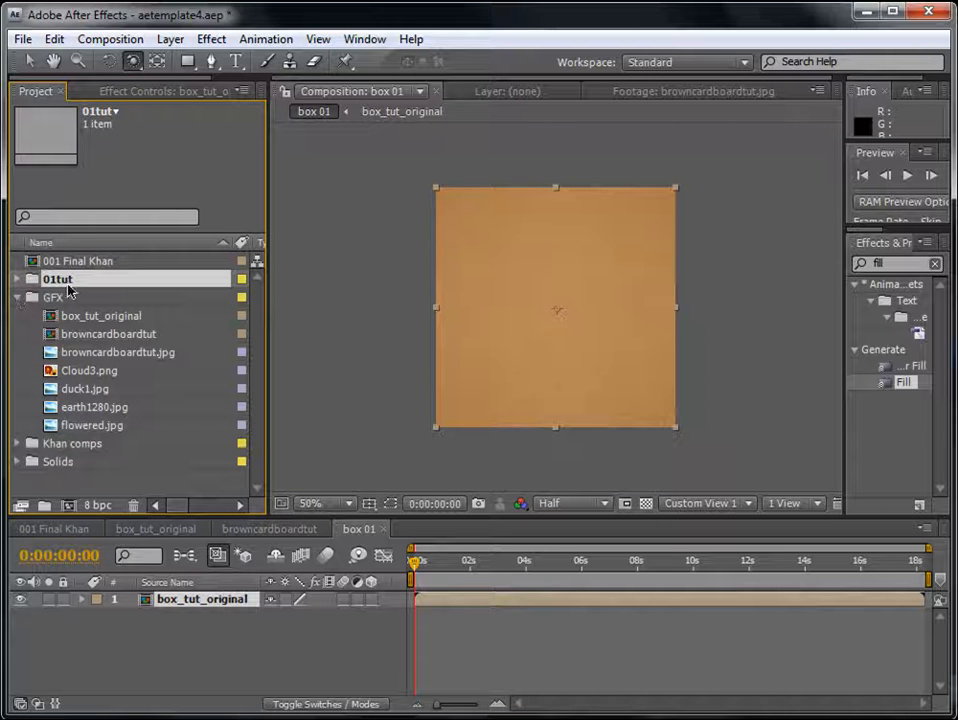
{"action": "left_click", "coordinate": [18, 280]}
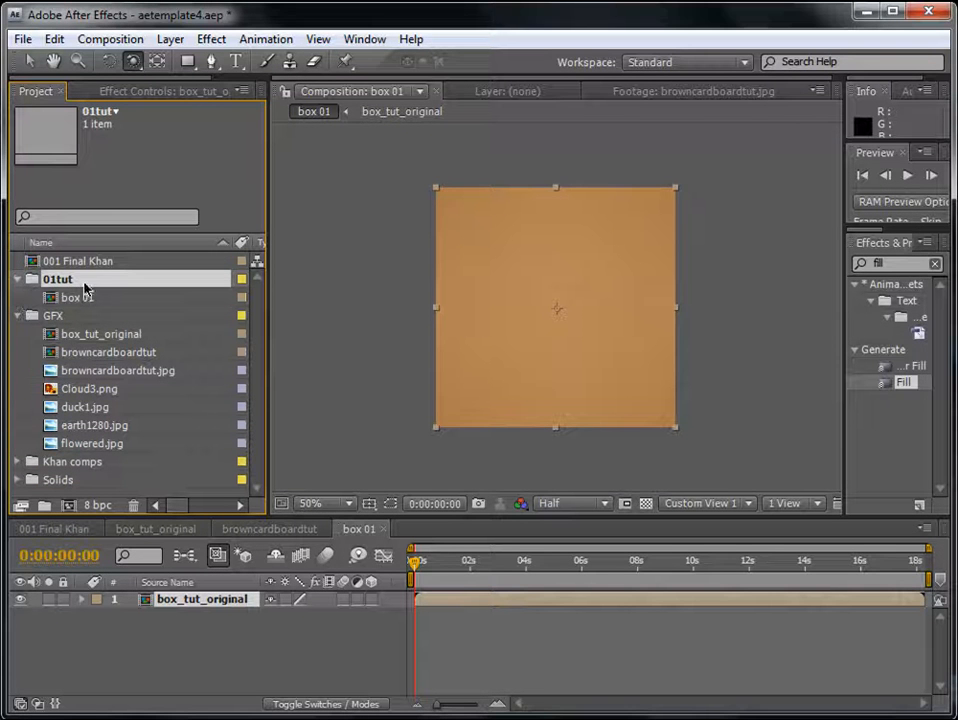
{"action": "left_click", "coordinate": [80, 297]}
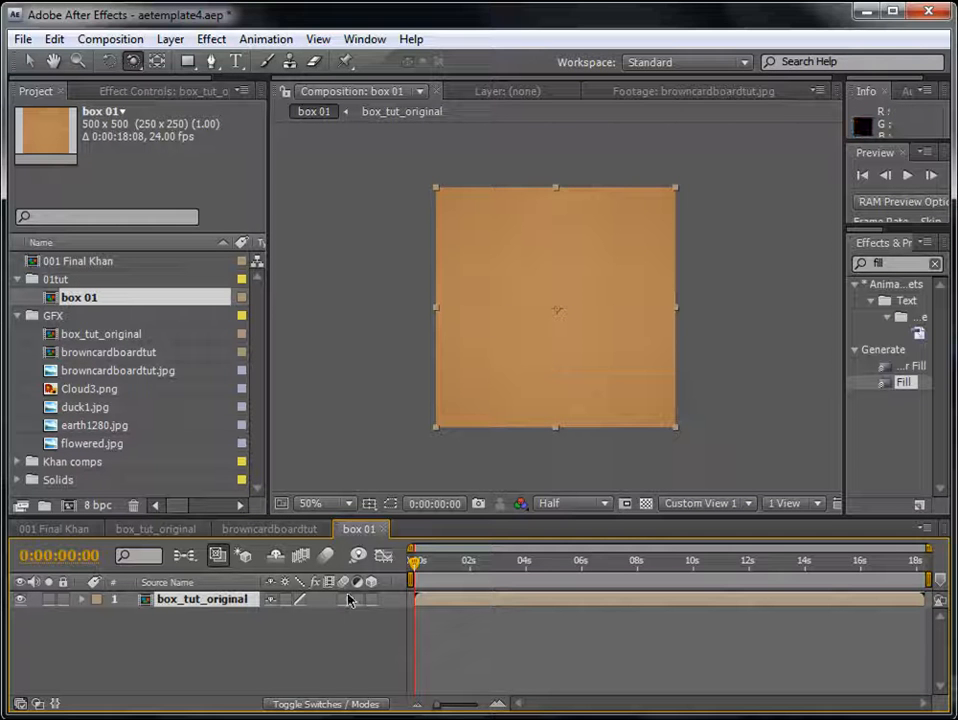
- Enable Collapse Transformations and 3D for the nested box_tut_original layer in box 01, and check the box from several angles
{"action": "left_click", "coordinate": [288, 600]}
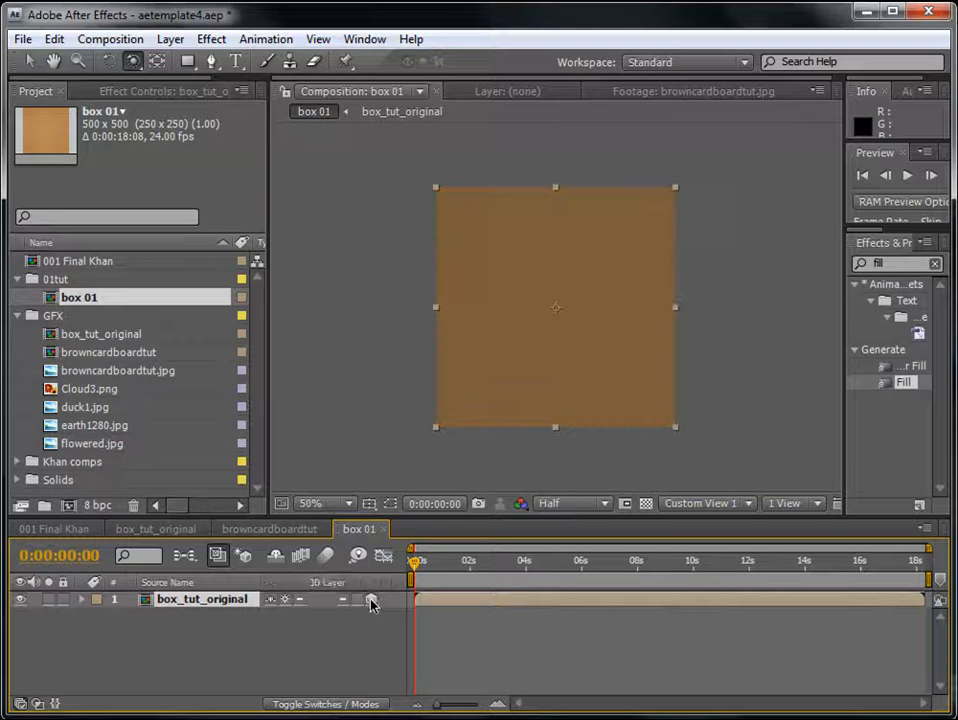
{"action": "left_click", "coordinate": [371, 600]}
{"action": "left_click_drag", "start_coordinate": [548, 337], "coordinate": [577, 419]}
{"action": "left_click_drag", "start_coordinate": [546, 337], "coordinate": [535, 300]}
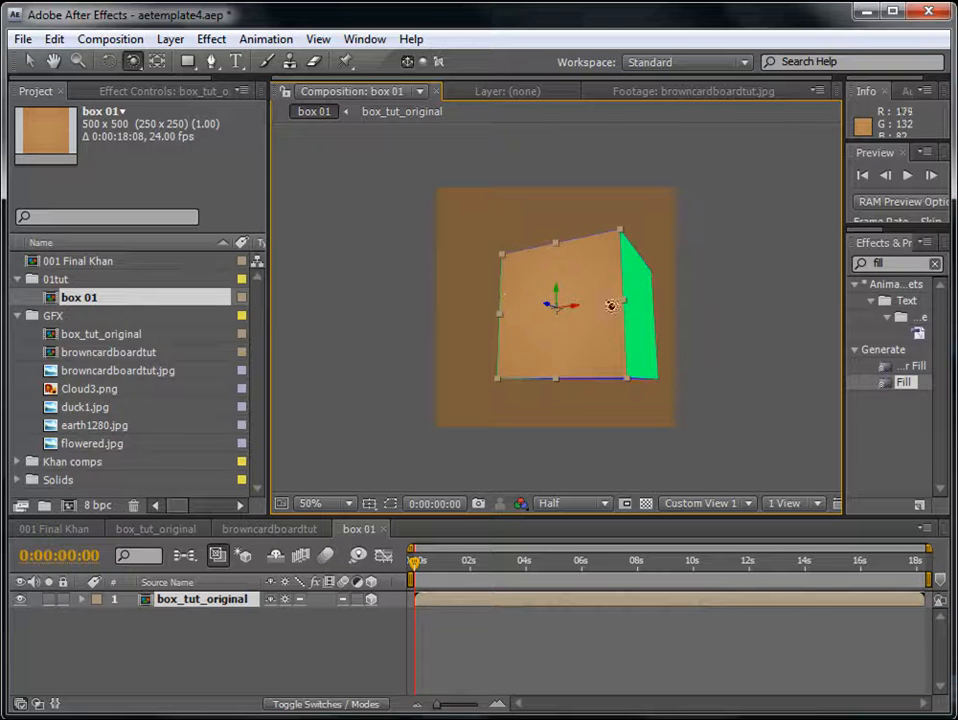
{"action": "left_click_drag", "start_coordinate": [569, 312], "coordinate": [547, 327]}
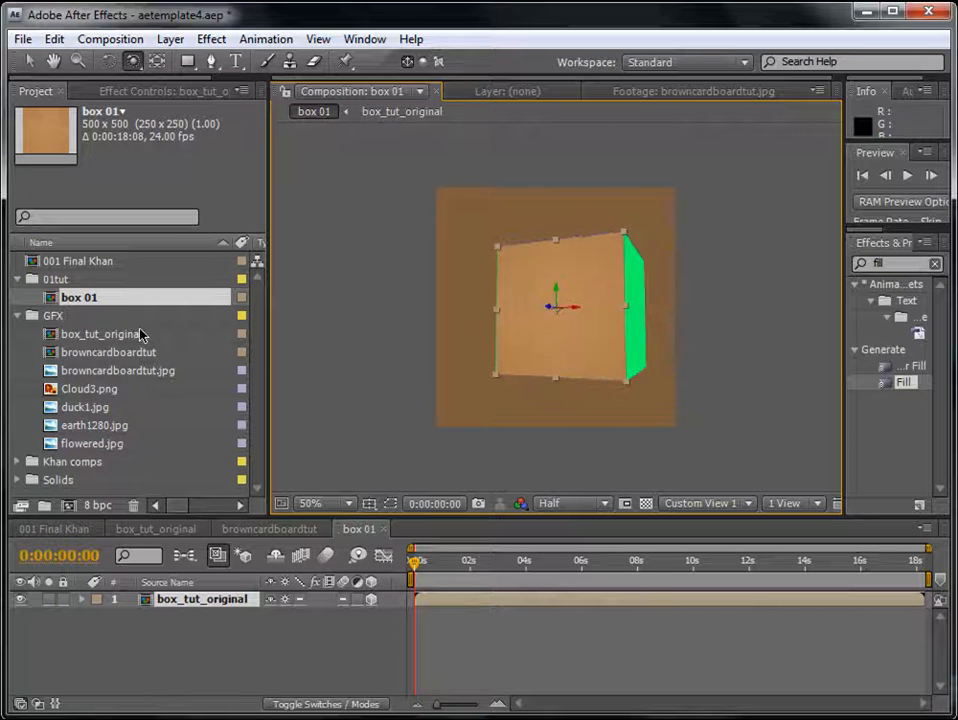
- Collapse the GFX folder and create a subfolder named "Replace Photo/vid here" inside 01tut
{"action": "left_click_drag", "start_coordinate": [229, 513], "coordinate": [210, 532]}
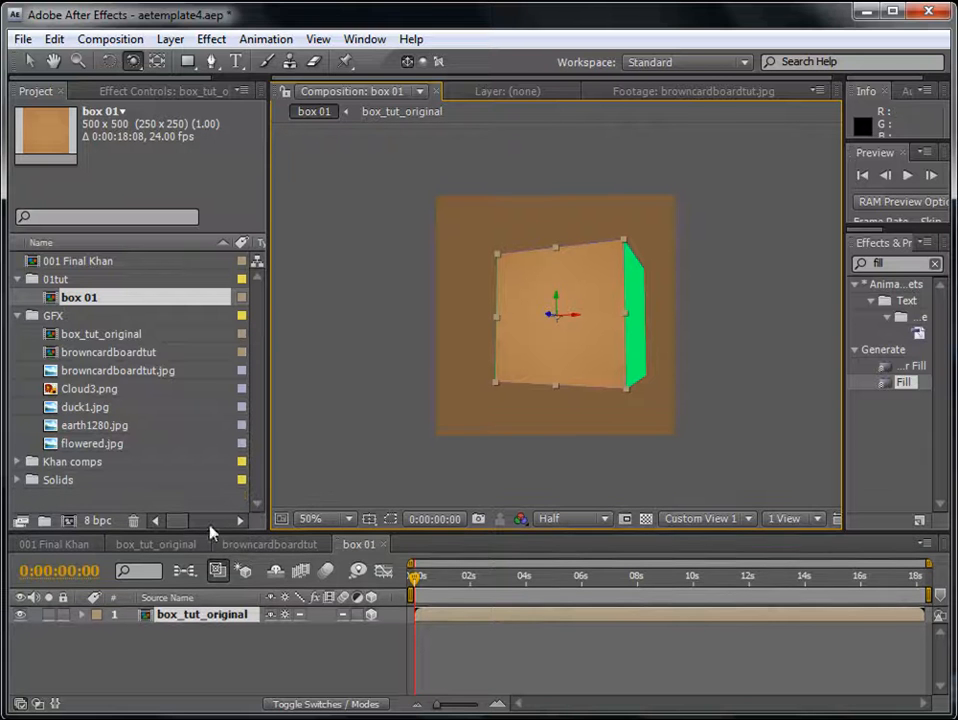
{"action": "left_click", "coordinate": [17, 315]}
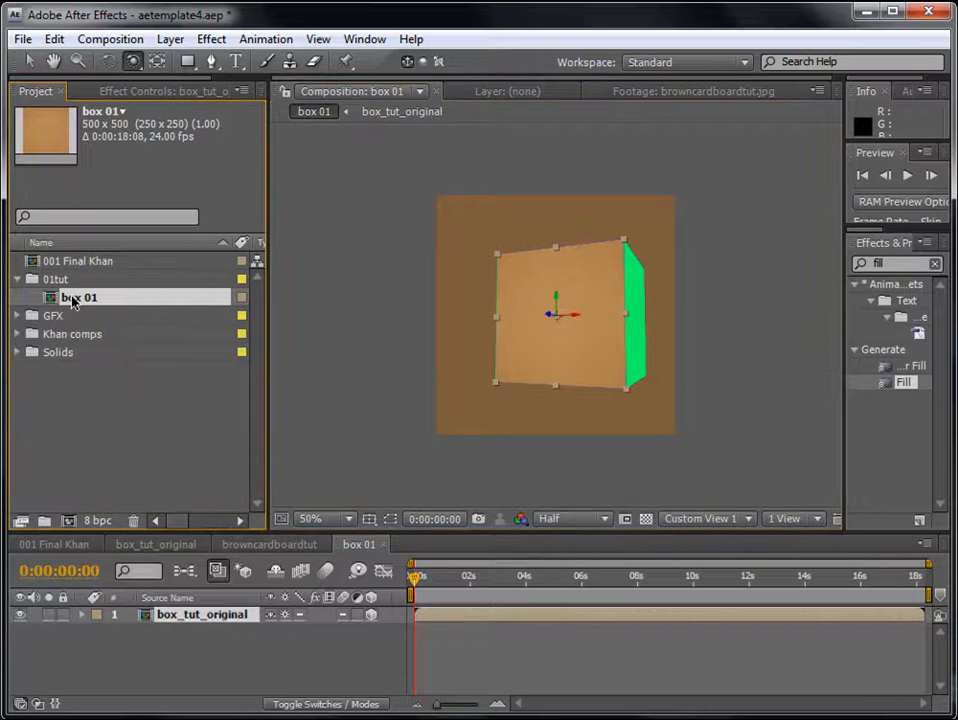
{"action": "left_click", "coordinate": [45, 524]}
{"action": "type", "text": "Replace Phot"}
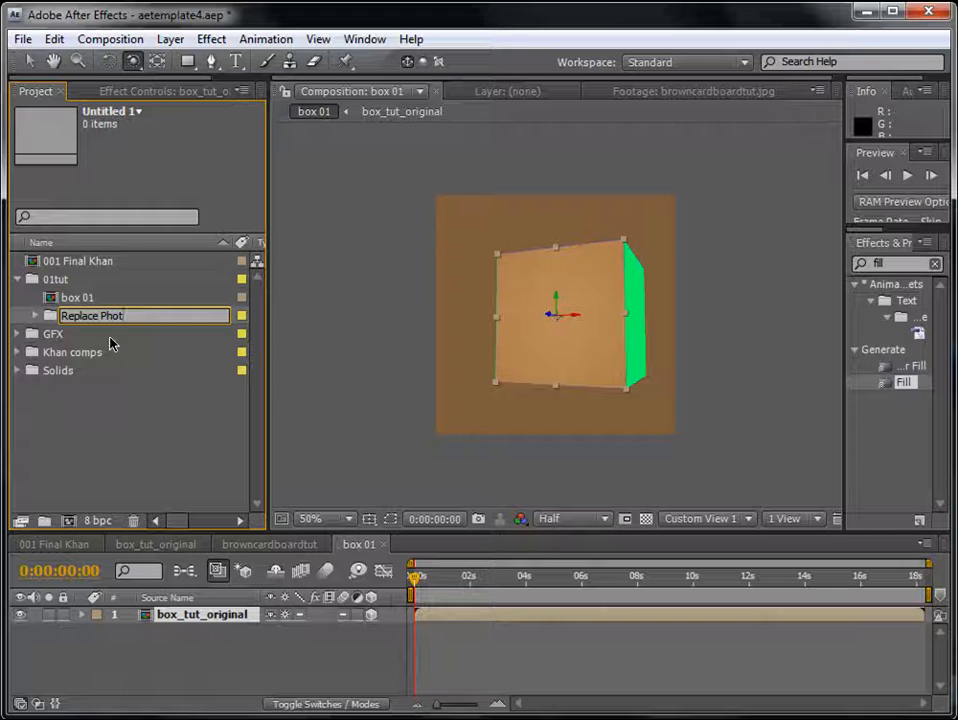
{"action": "type", "text": "o/Vid here"}
{"action": "left_click", "coordinate": [128, 408]}
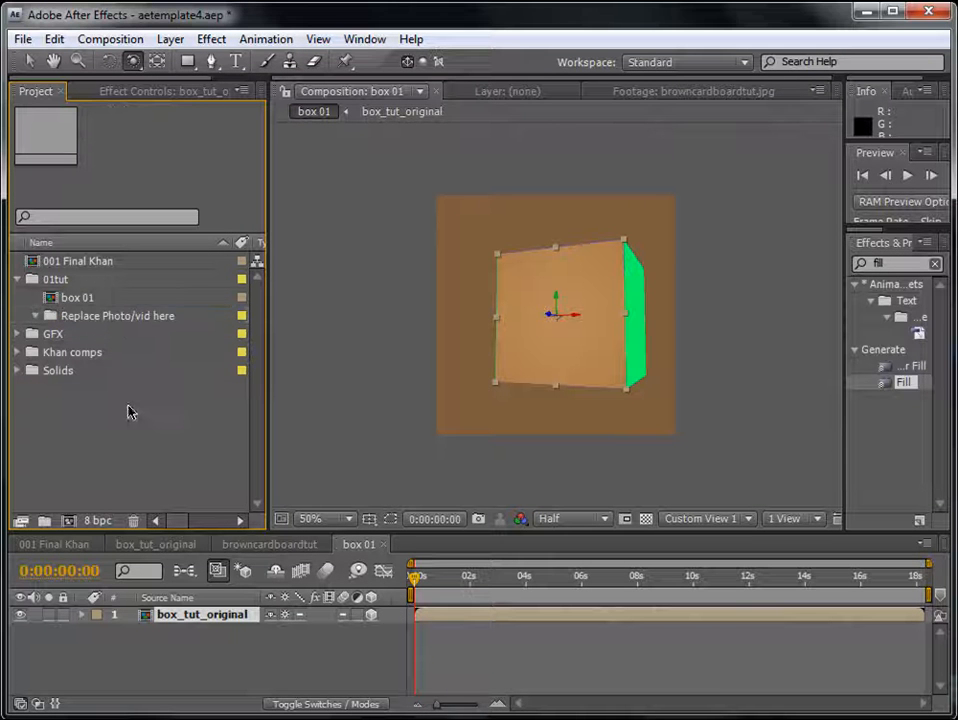
- Create a folder named "Replace Text here" inside 01tut, and collapse the Replace Photo/vid here folder
{"action": "left_click", "coordinate": [46, 523]}
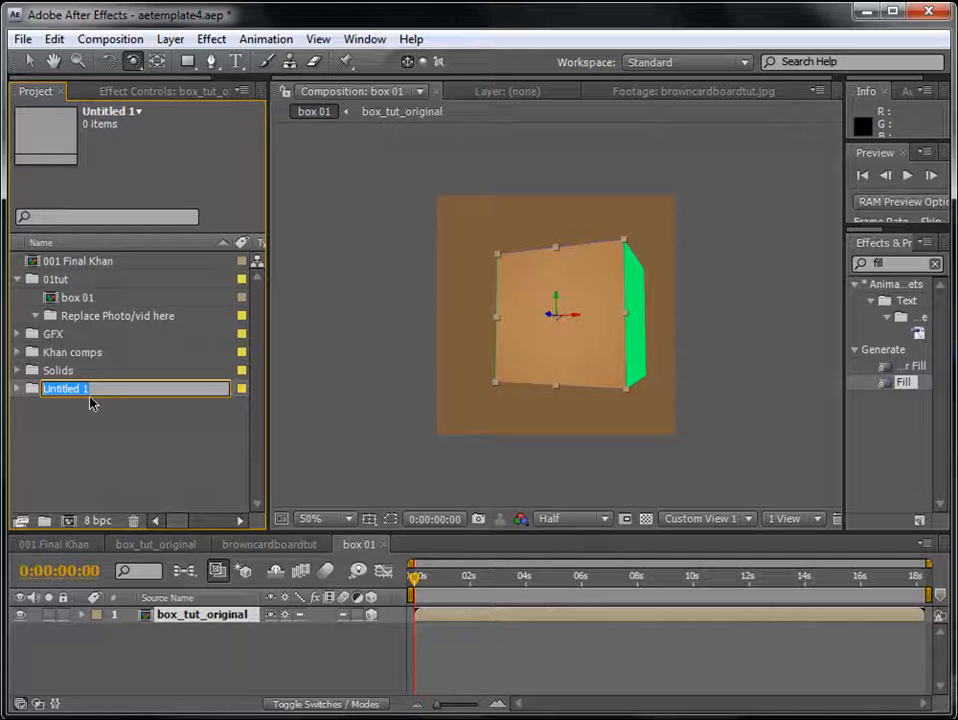
{"action": "type", "text": "Replace"}
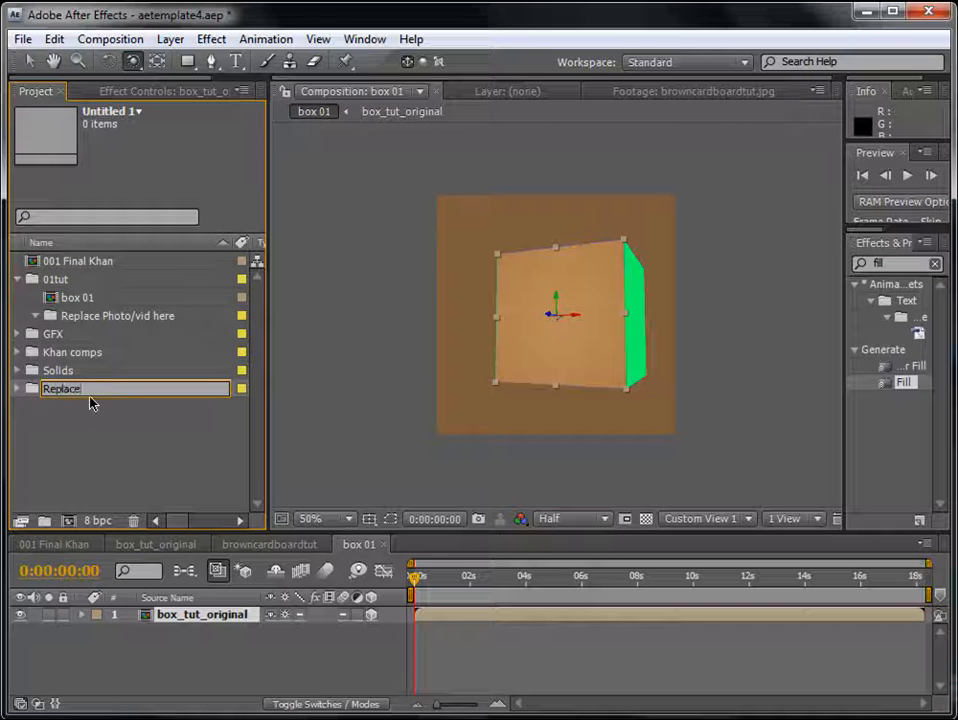
{"action": "type", "text": " Text h"}
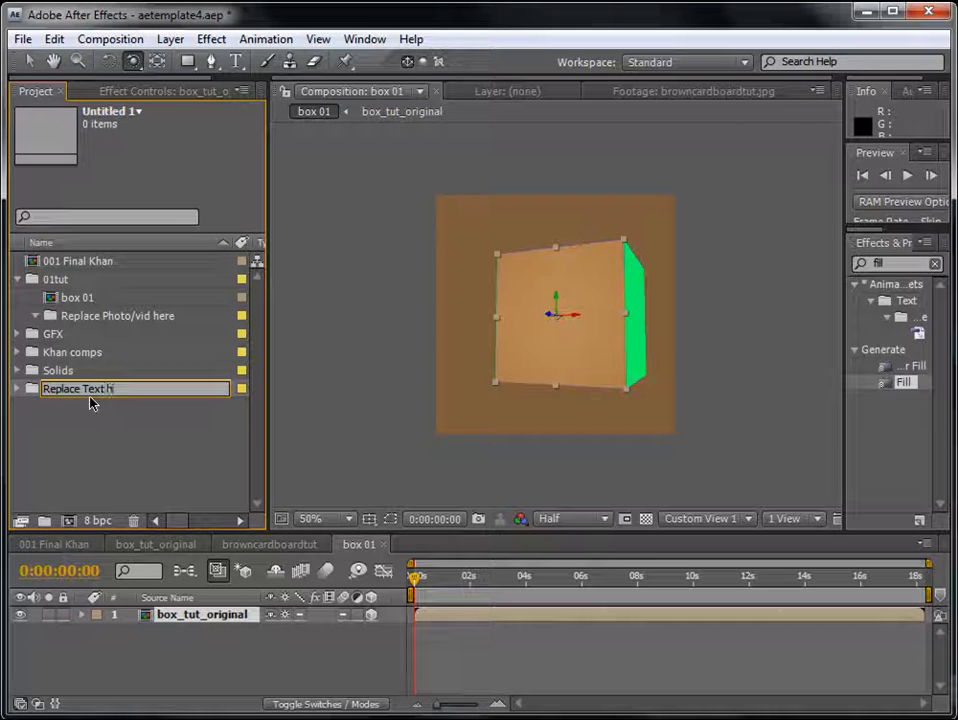
{"action": "type", "text": "ere"}
{"action": "key", "text": "Return"}
{"action": "left_click_drag", "start_coordinate": [82, 370], "coordinate": [88, 284]}
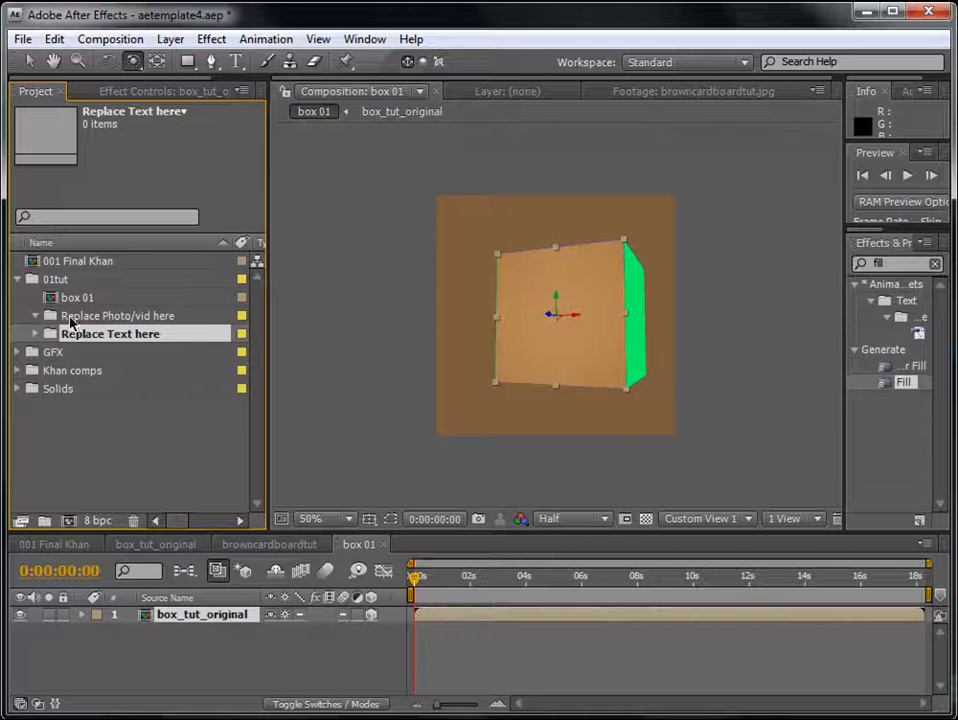
{"action": "left_click", "coordinate": [150, 427]}
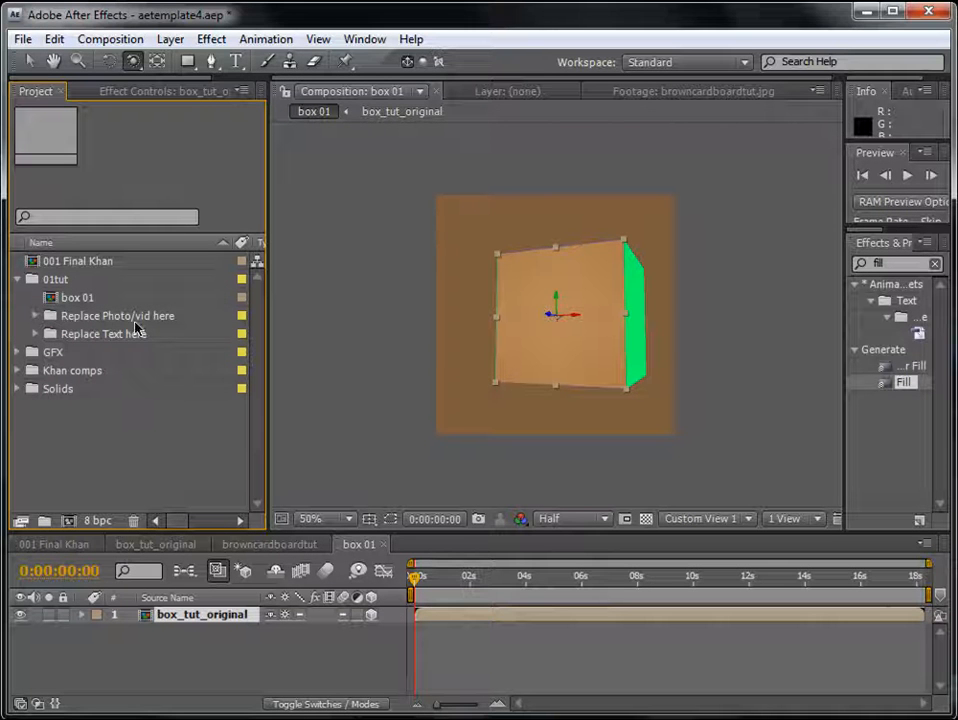
{"action": "left_click", "coordinate": [36, 316]}
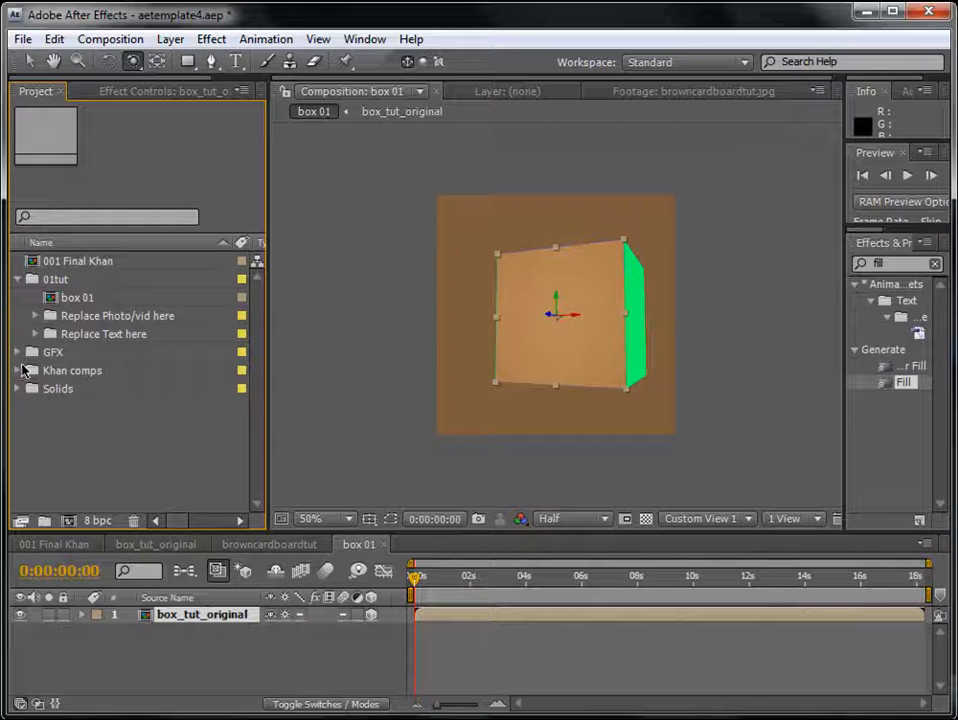
- Expand the GFX folder and create a new composition from earth1280.jpg
{"action": "left_click", "coordinate": [17, 353]}
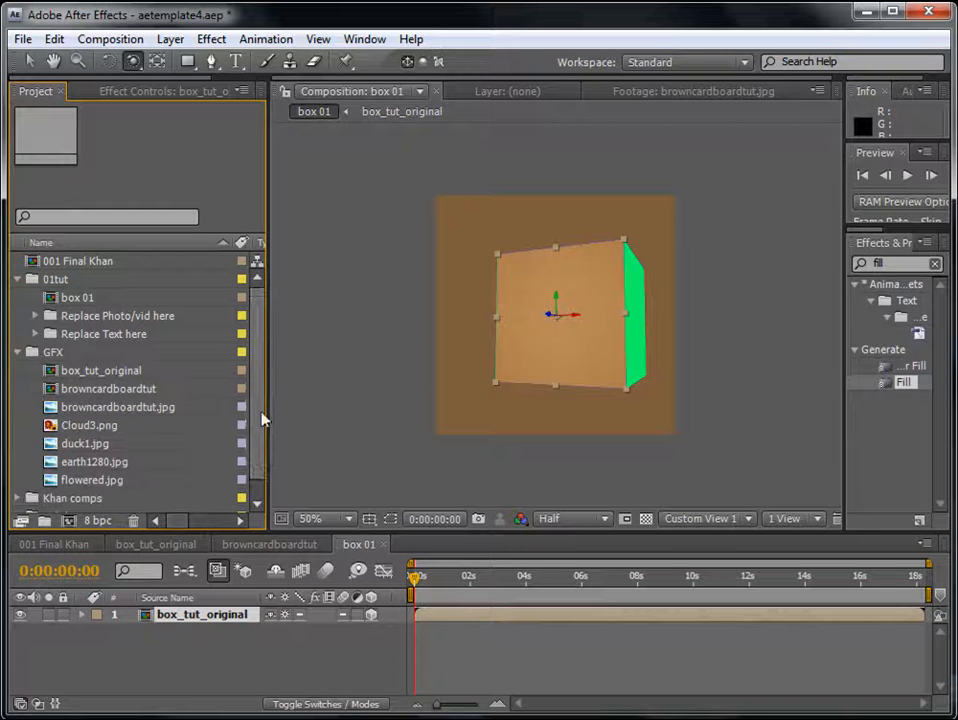
{"action": "scroll", "coordinate": [260, 440], "scroll_direction": "down", "scroll_amount": 1}
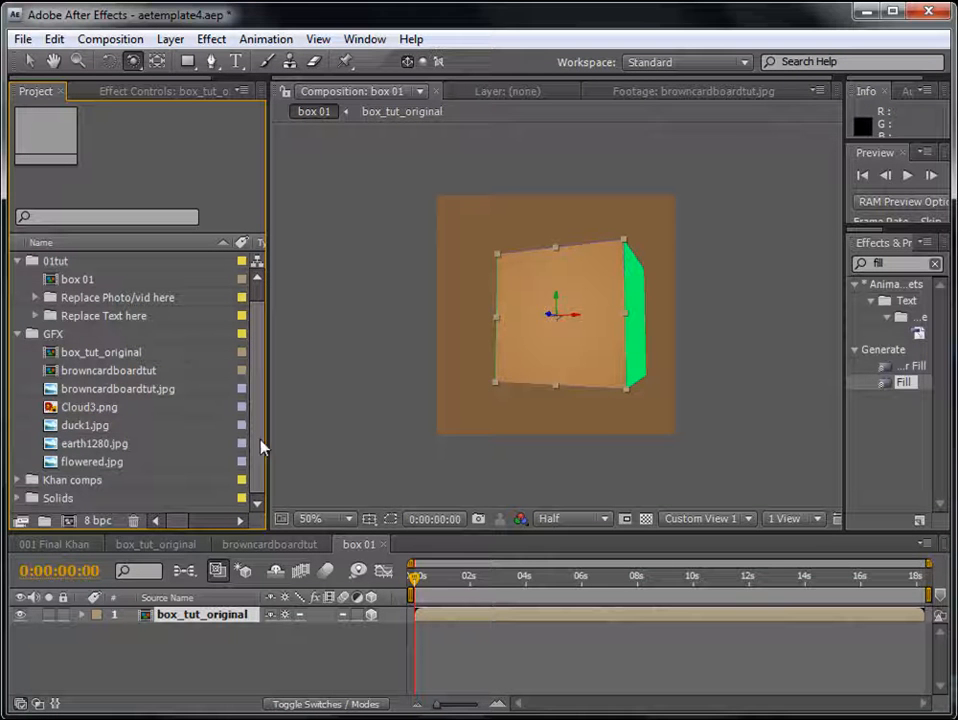
{"action": "left_click", "coordinate": [68, 426]}
{"action": "left_click", "coordinate": [100, 444]}
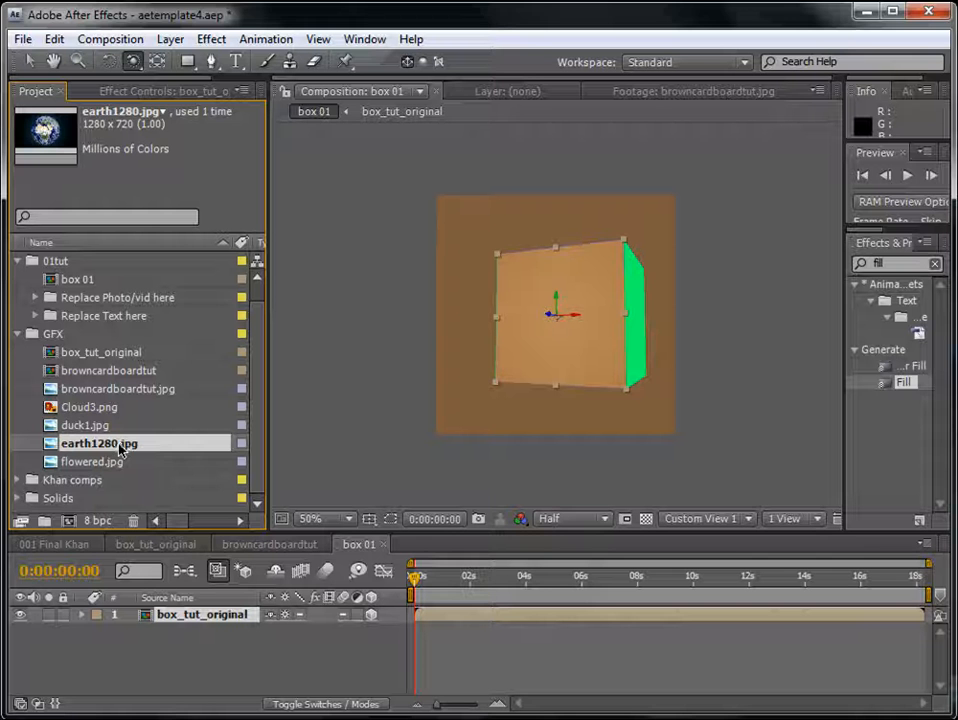
{"action": "scroll", "coordinate": [100, 455], "scroll_direction": "up", "scroll_amount": 1}
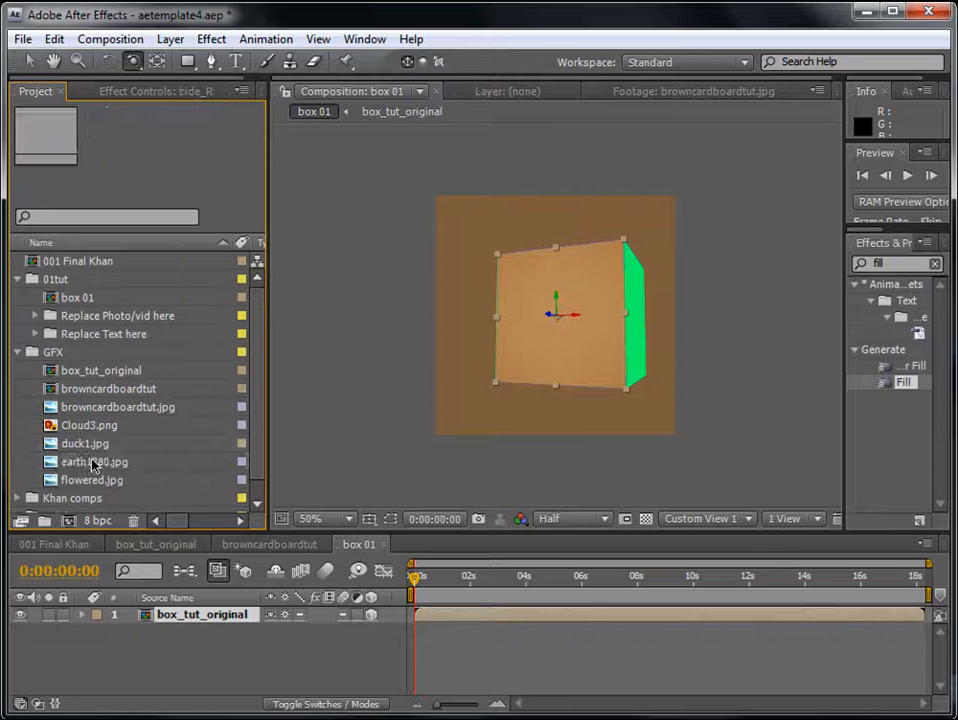
{"action": "left_click_drag", "start_coordinate": [80, 465], "coordinate": [70, 520]}
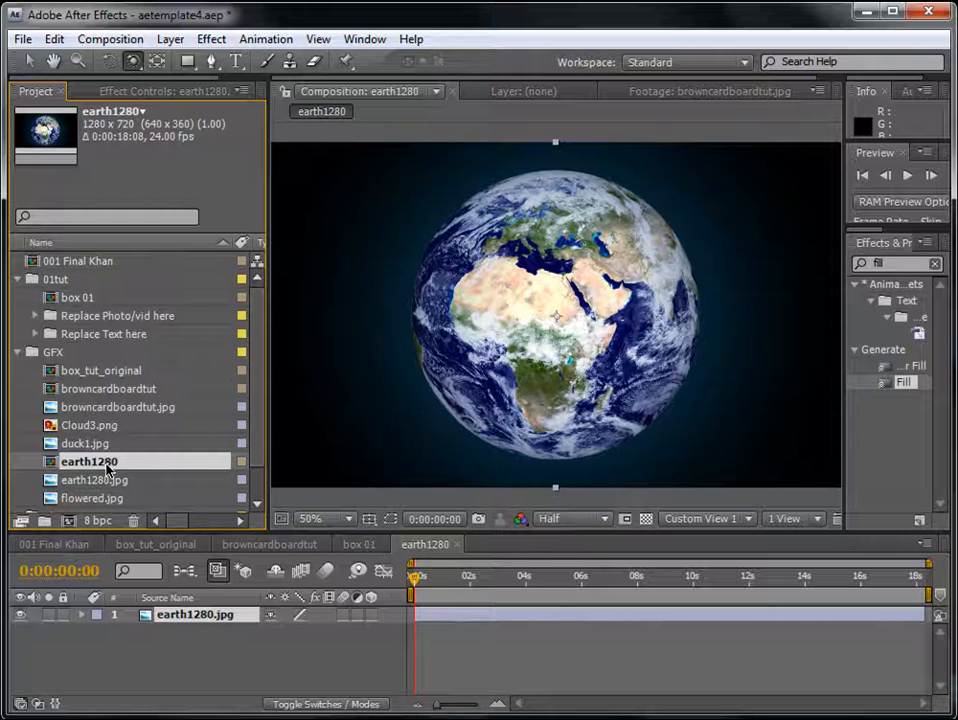
- Rename the earth1280 composition "Replace pic 01"
{"action": "key", "text": "Return"}
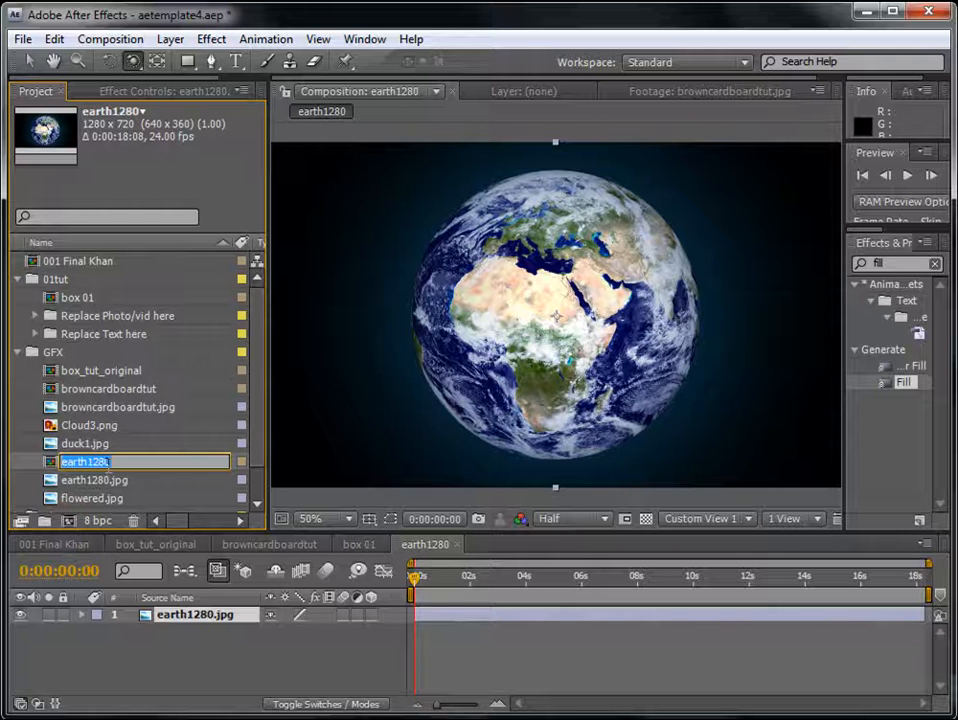
{"action": "type", "text": "Replace"}
{"action": "key", "text": "BackSpace"}
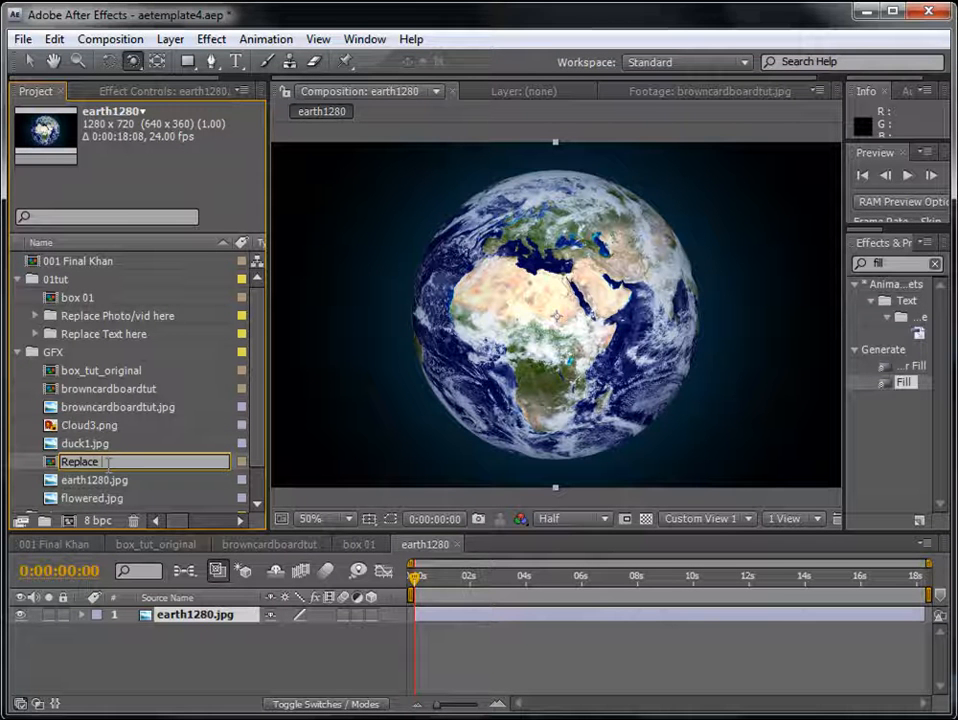
{"action": "type", "text": "e pic 01"}
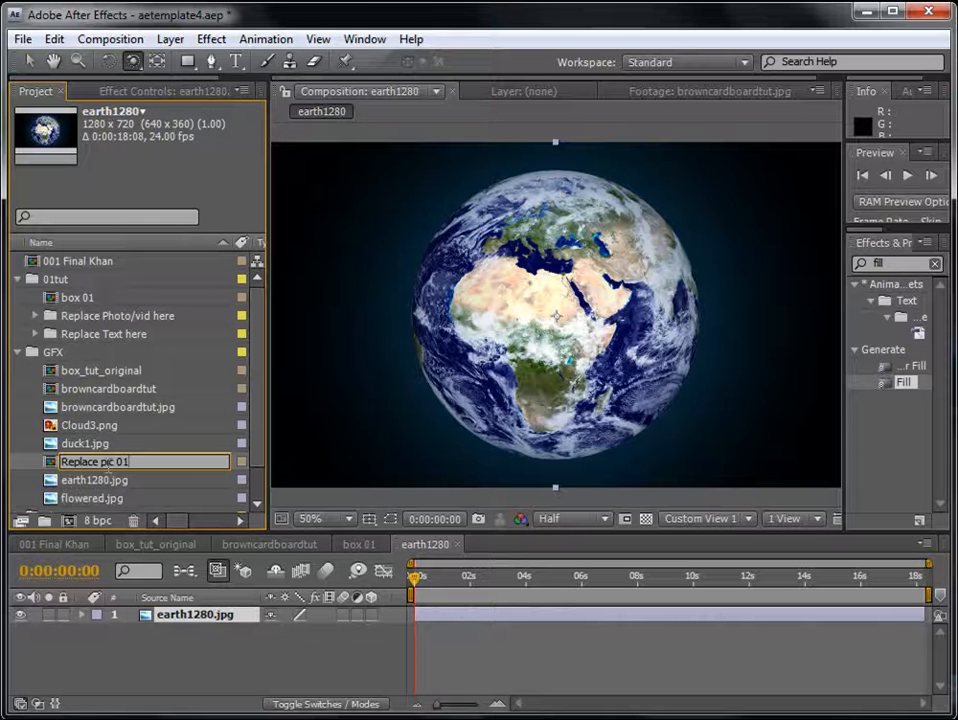
{"action": "key", "text": "Return"}
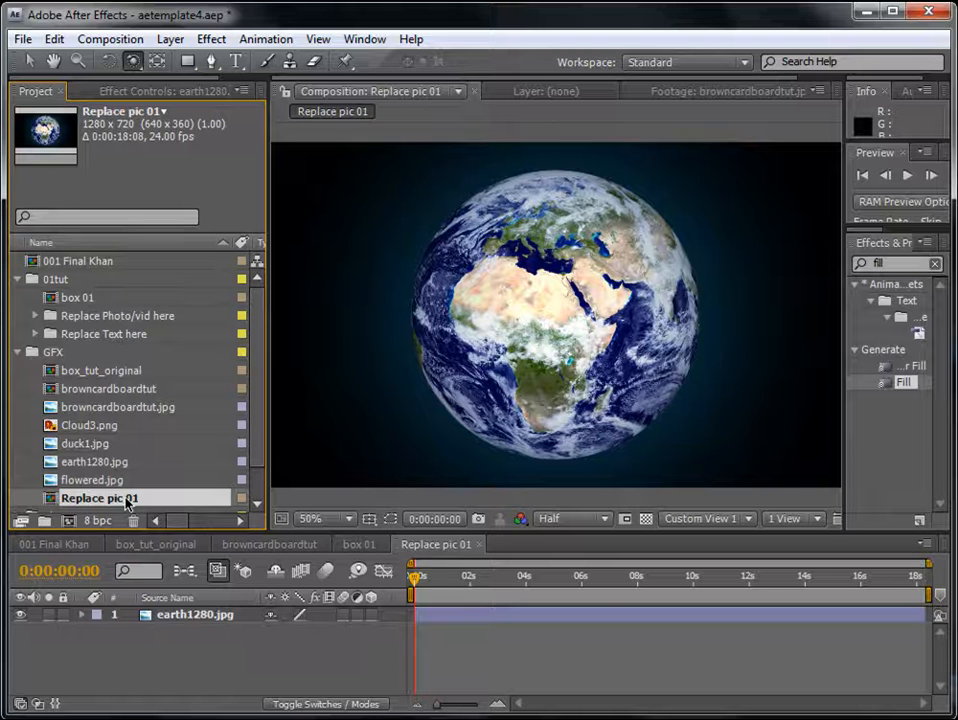
- Move Replace pic 01 into the Replace Photo/vid here folder, leave the folder expanded, and enlarge the timeline area
{"action": "left_click_drag", "start_coordinate": [130, 505], "coordinate": [152, 316]}
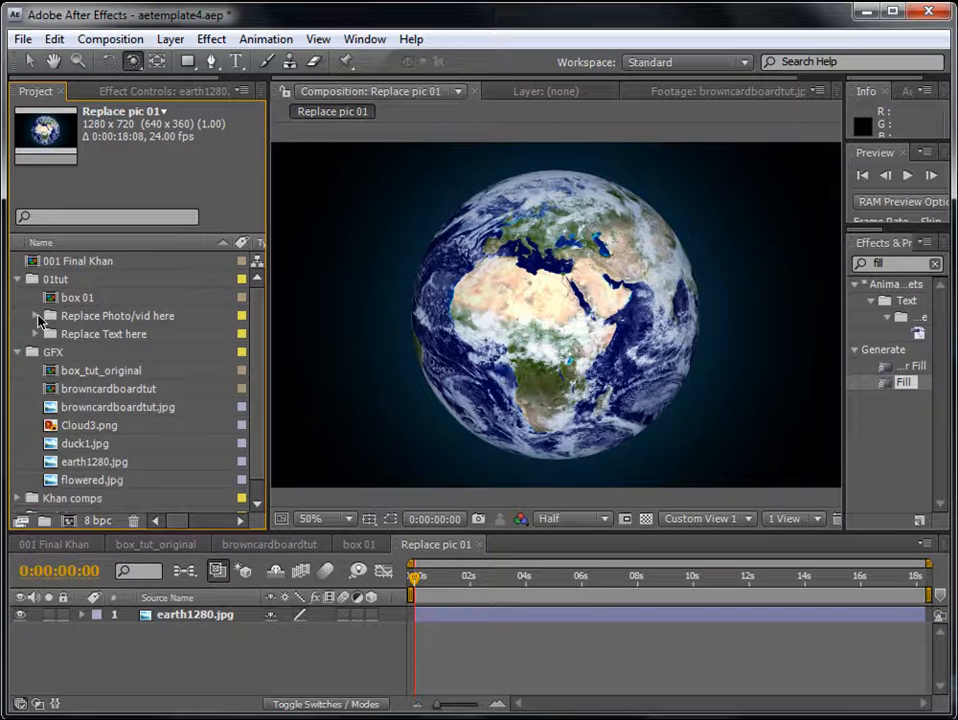
{"action": "left_click", "coordinate": [36, 315]}
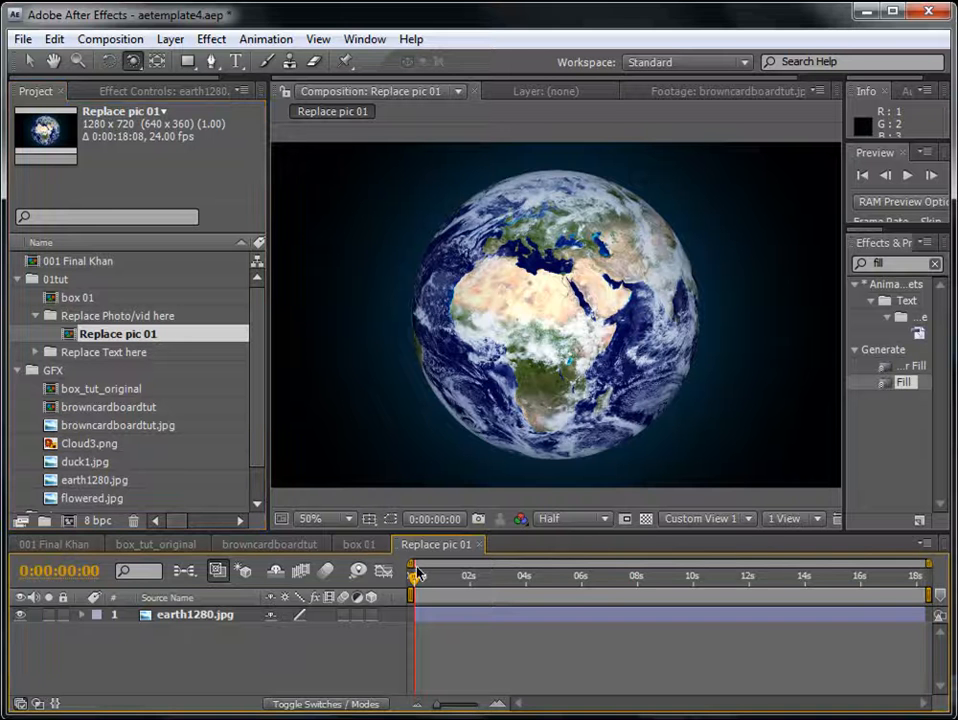
{"action": "left_click_drag", "start_coordinate": [440, 531], "coordinate": [450, 481]}
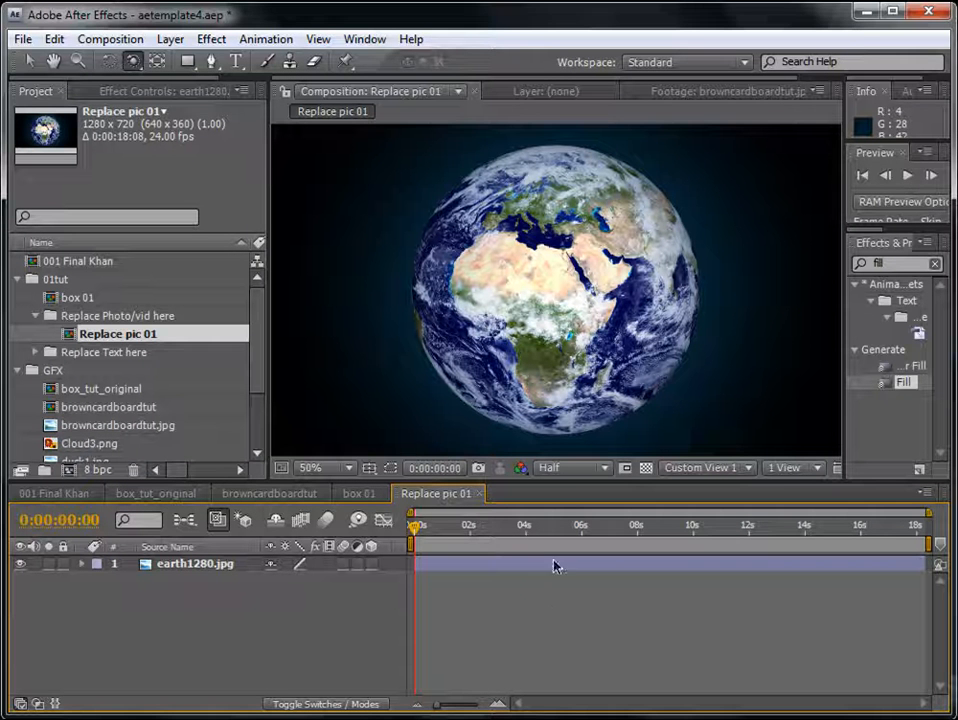
{"action": "left_click", "coordinate": [37, 316]}
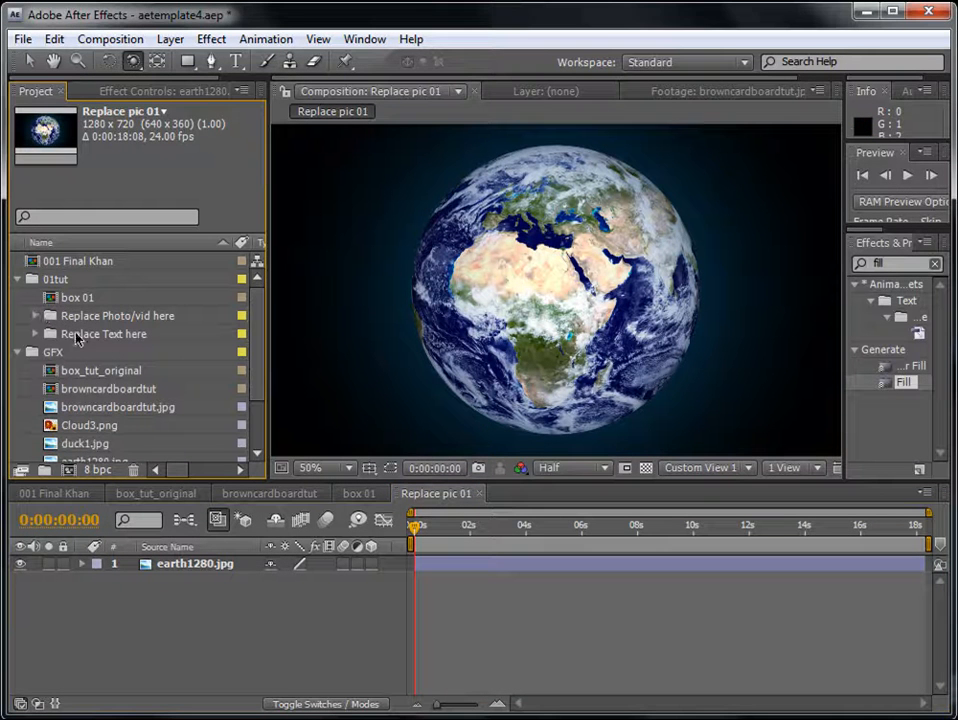
{"action": "left_click", "coordinate": [113, 318]}
{"action": "left_click", "coordinate": [37, 316]}
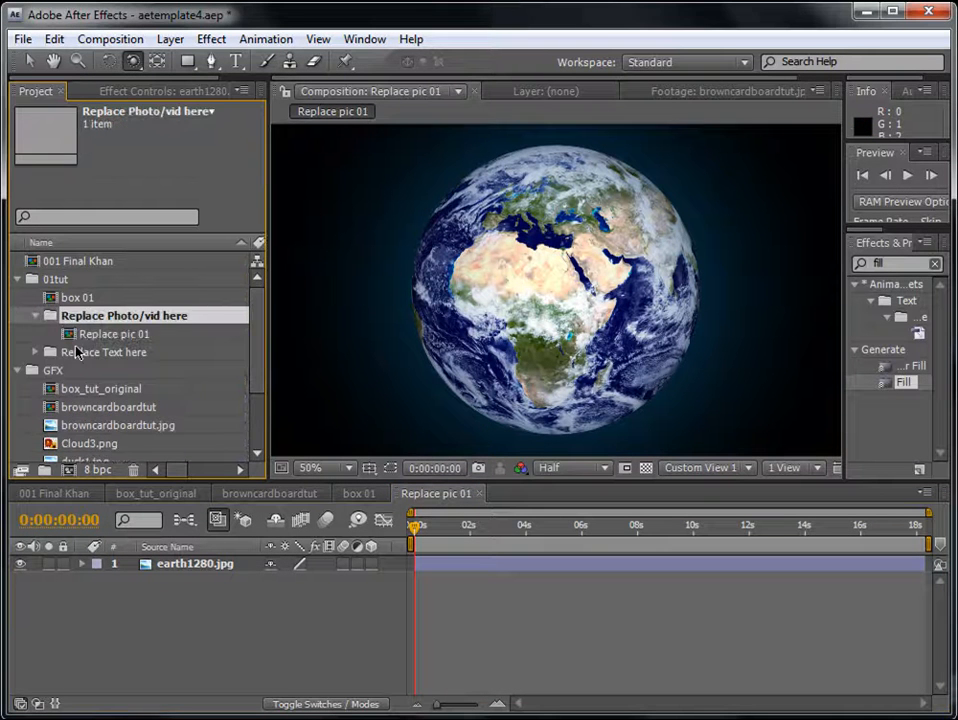
- Move the current time of box 01 to 0:00:02:06 and open the Replace pic 01 composition
{"action": "double_click", "coordinate": [66, 297]}
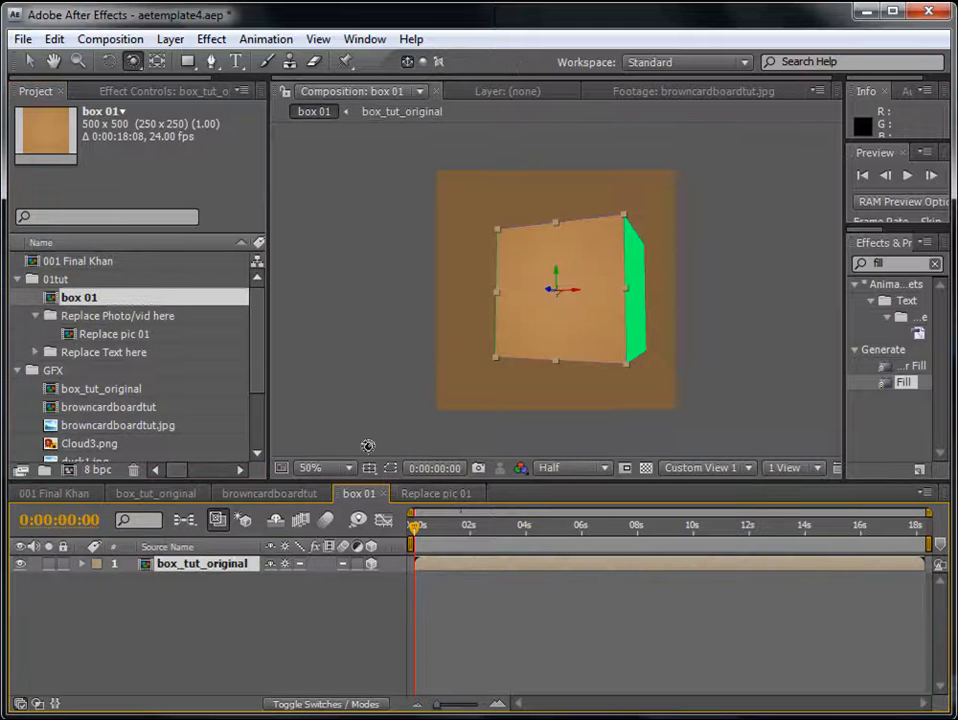
{"action": "left_click", "coordinate": [477, 524]}
{"action": "left_click", "coordinate": [96, 317]}
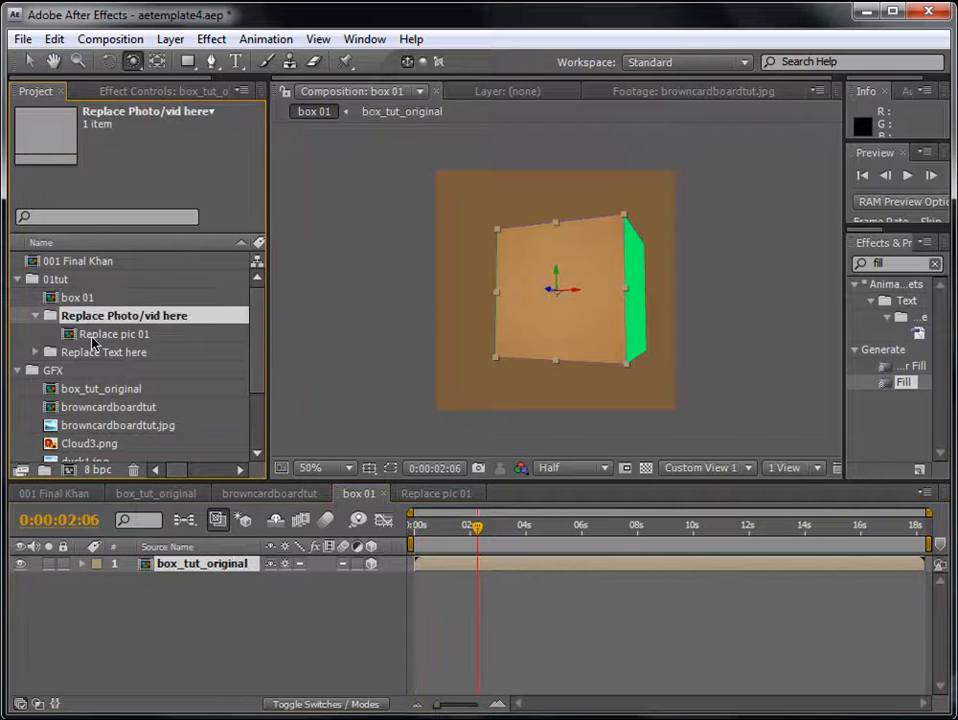
{"action": "double_click", "coordinate": [94, 340]}
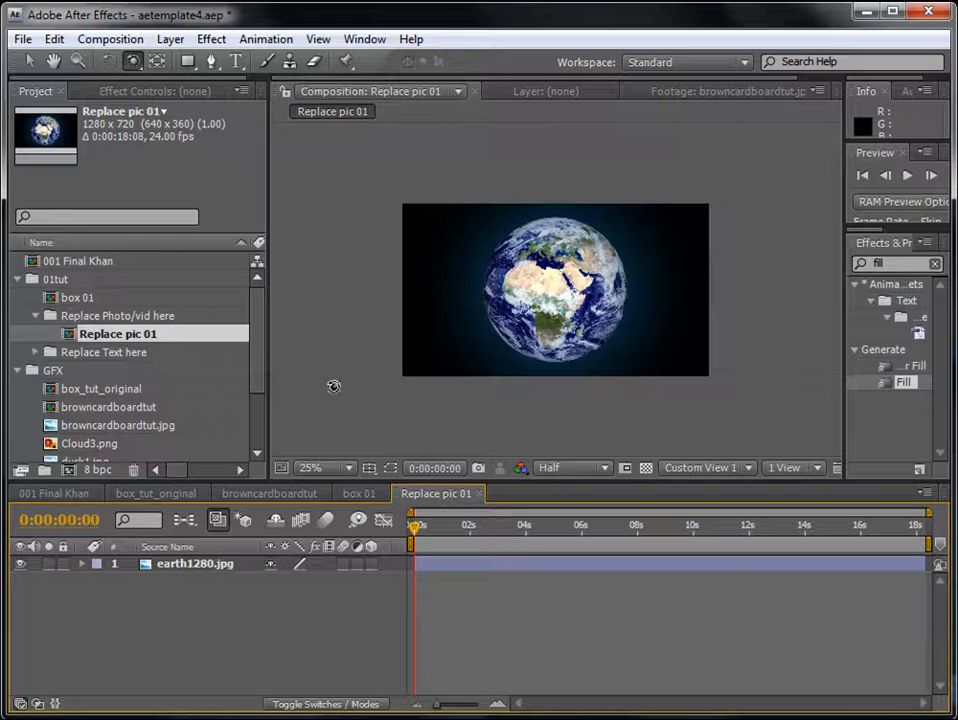
- Try placing flowered.jpg from the GFX folder above the earth image in Replace pic 01, and delete that layer again
{"action": "scroll", "coordinate": [258, 368], "scroll_direction": "down", "scroll_amount": 1}
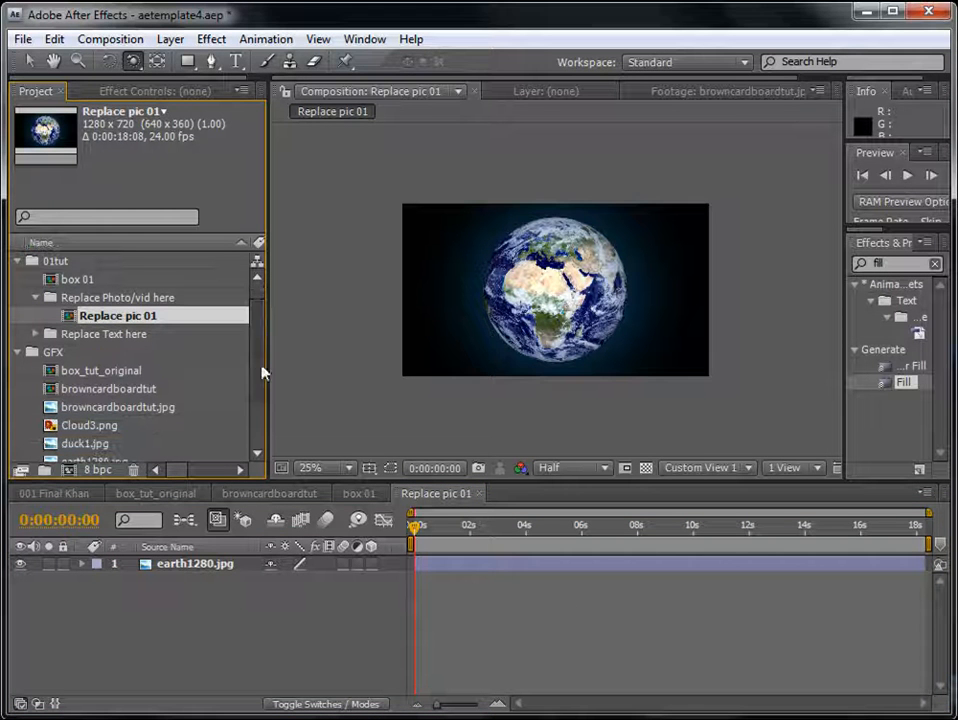
{"action": "left_click", "coordinate": [95, 428]}
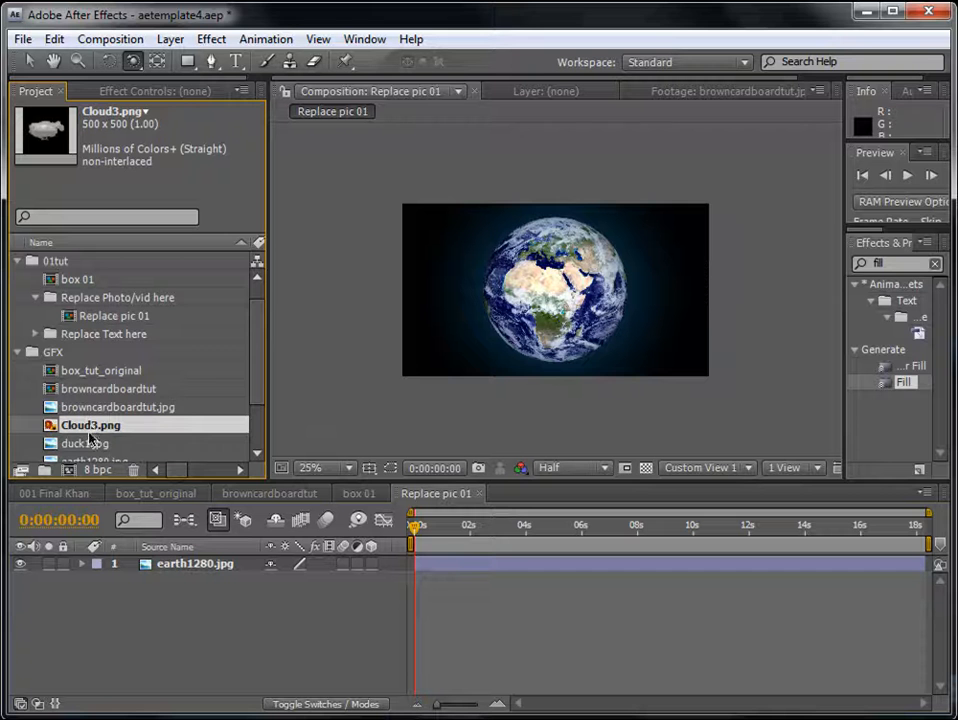
{"action": "scroll", "coordinate": [258, 405], "scroll_direction": "down", "scroll_amount": 3}
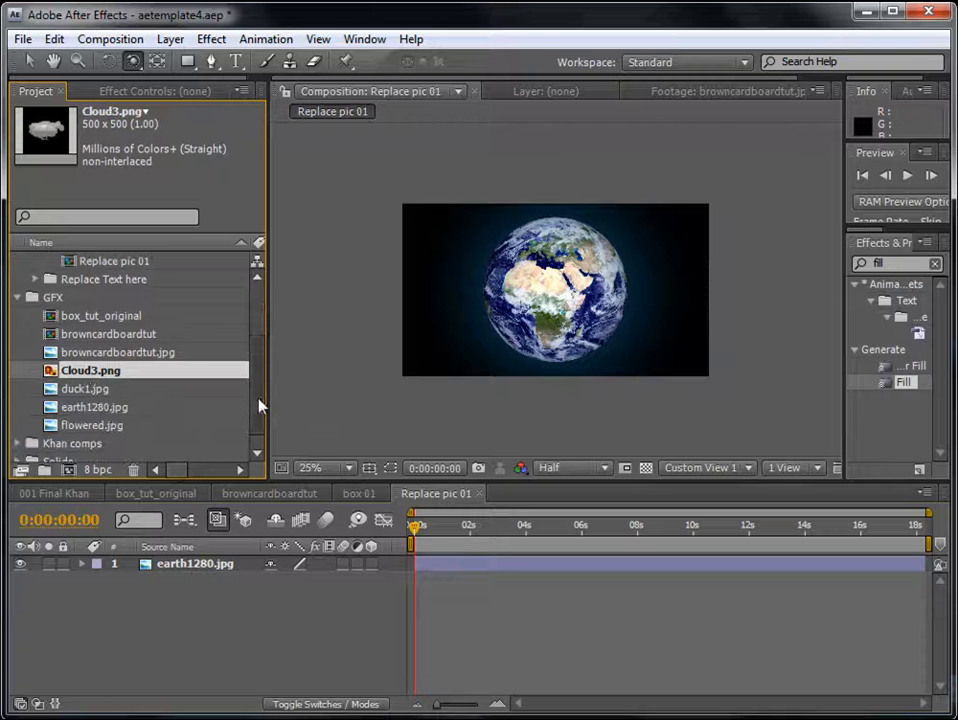
{"action": "left_click", "coordinate": [87, 392]}
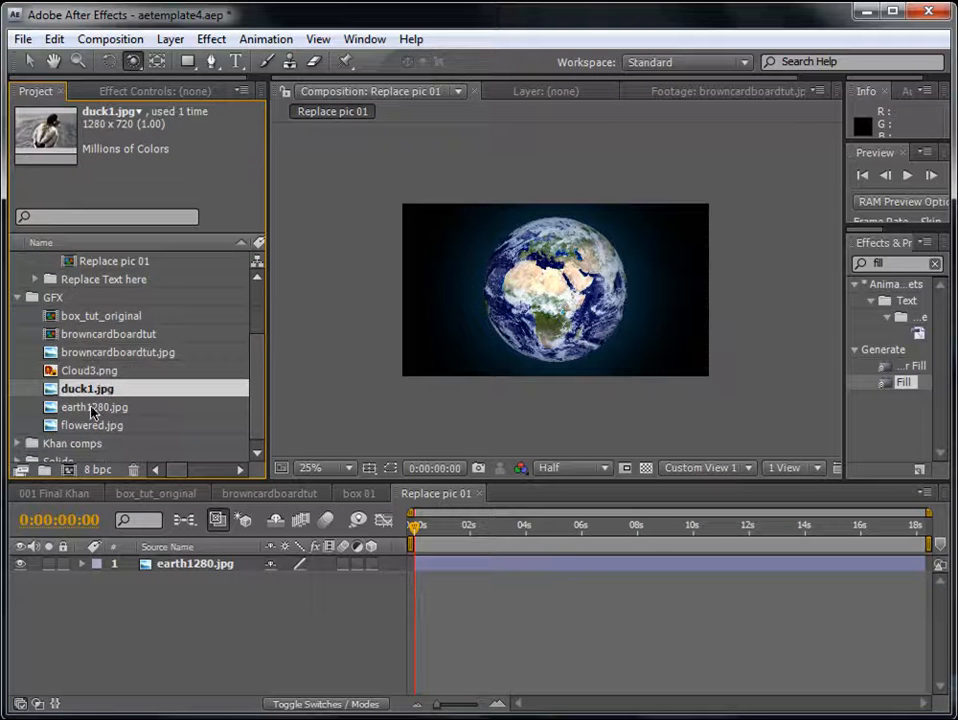
{"action": "left_click", "coordinate": [92, 410]}
{"action": "left_click_drag", "start_coordinate": [92, 410], "coordinate": [160, 568]}
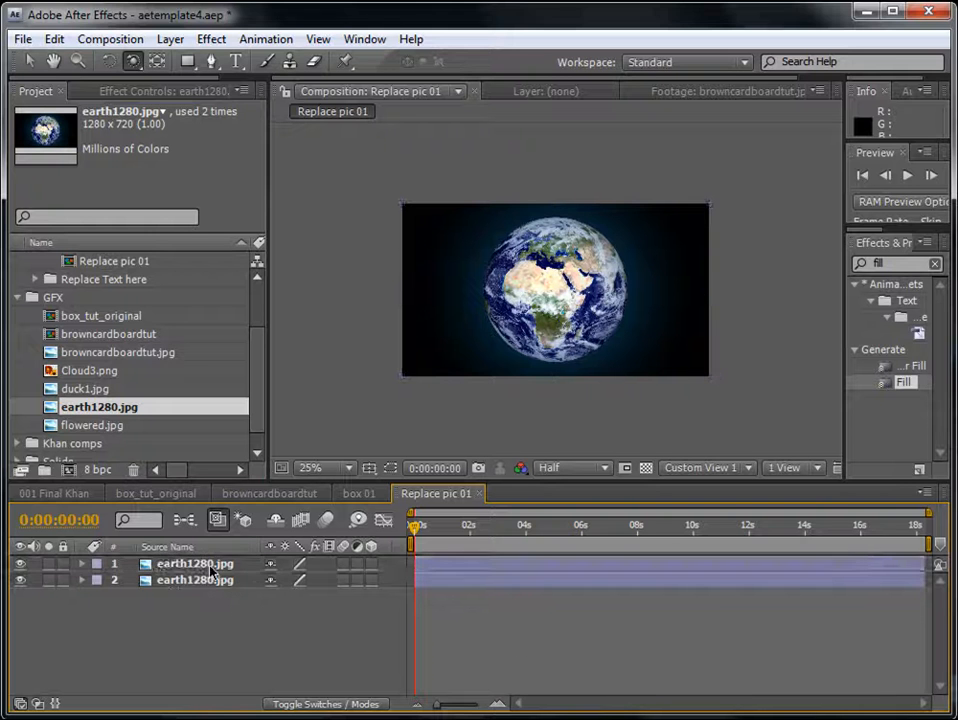
{"action": "left_click_drag", "start_coordinate": [92, 425], "coordinate": [233, 587]}
{"action": "left_click", "coordinate": [564, 619]}
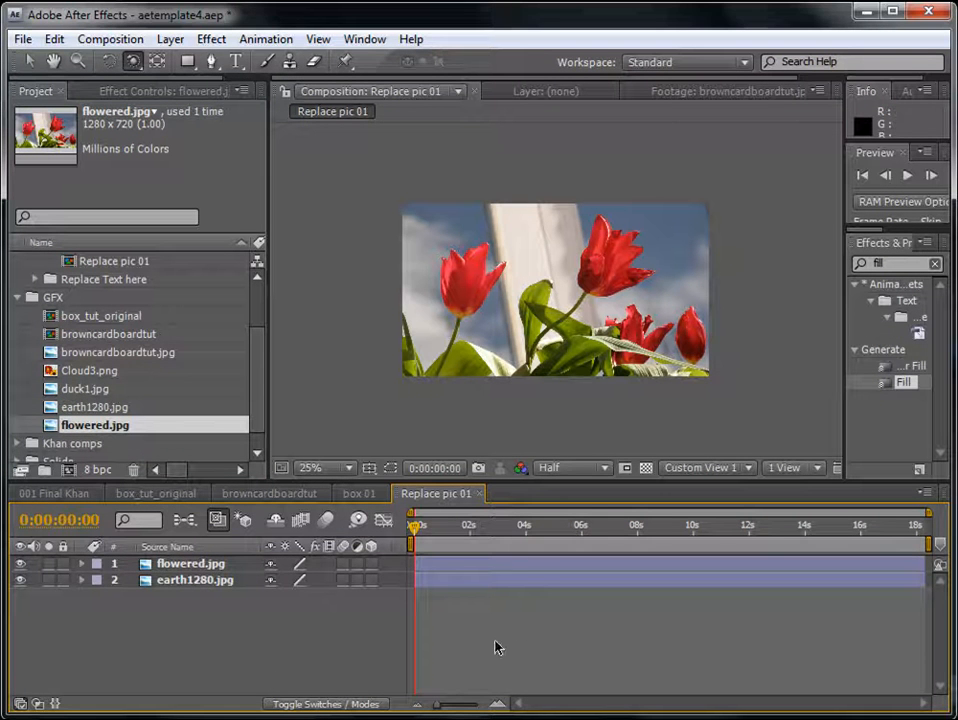
{"action": "left_click", "coordinate": [186, 563]}
{"action": "key", "text": "Delete"}
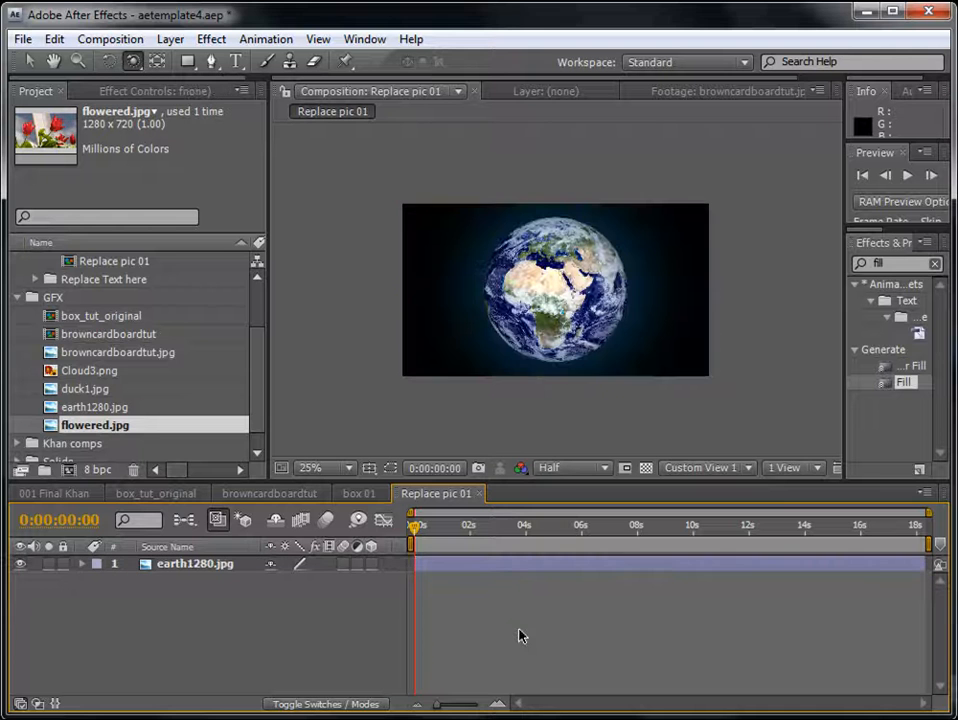
- Add the Replace pic 01 composition to box 01 above the box_tut_original layer and make it a 3D layer
{"action": "left_click_drag", "start_coordinate": [263, 359], "coordinate": [259, 312]}
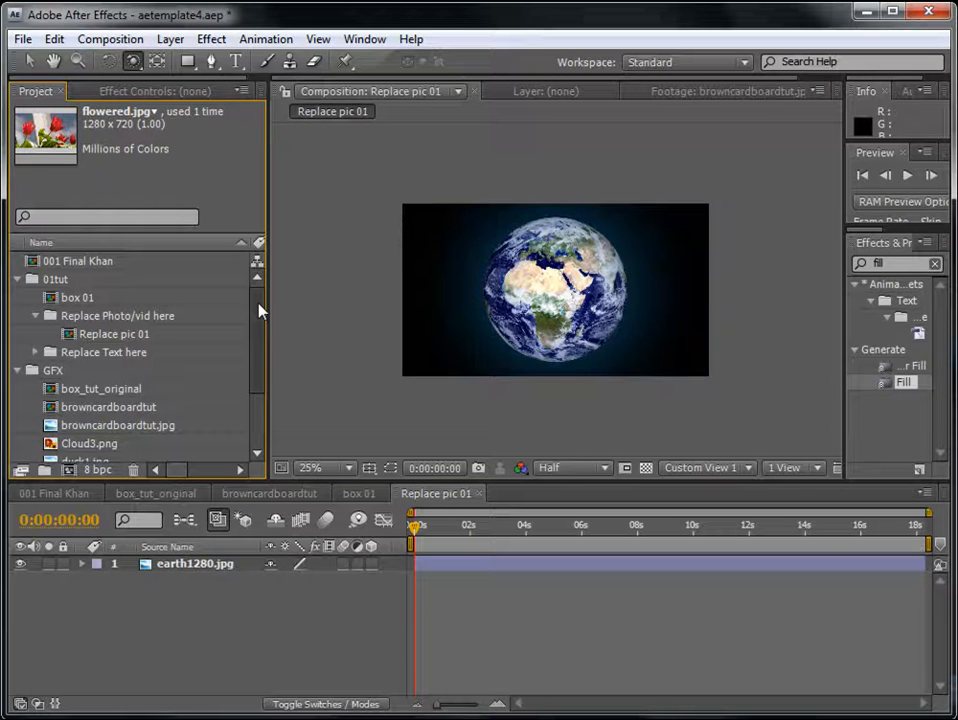
{"action": "double_click", "coordinate": [79, 297]}
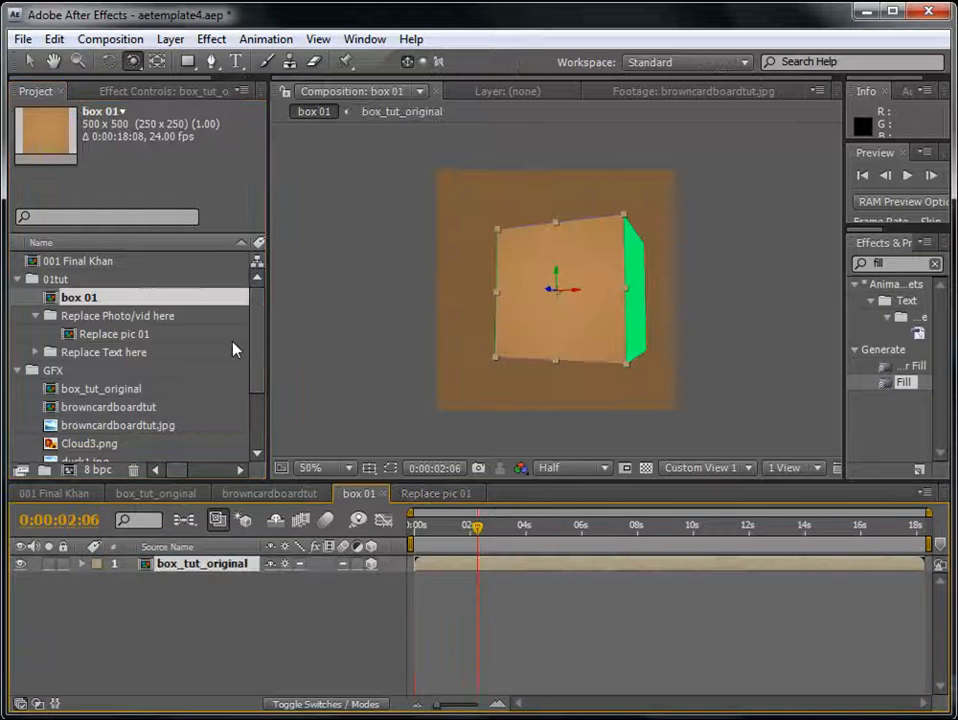
{"action": "left_click_drag", "start_coordinate": [261, 353], "coordinate": [261, 369]}
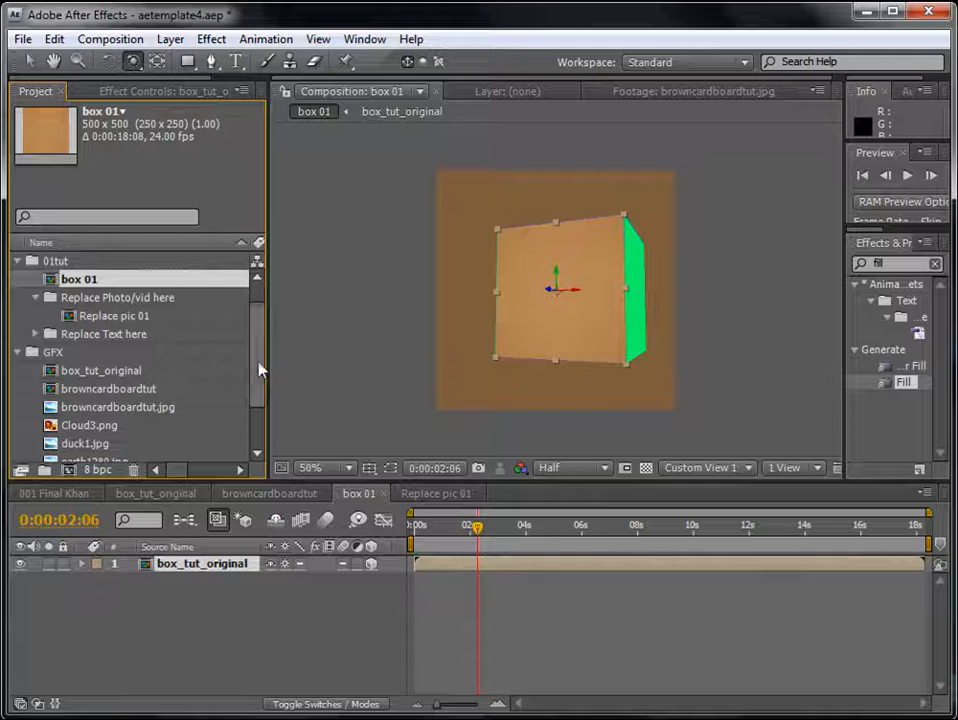
{"action": "left_click", "coordinate": [113, 314]}
{"action": "left_click_drag", "start_coordinate": [162, 526], "coordinate": [261, 626]}
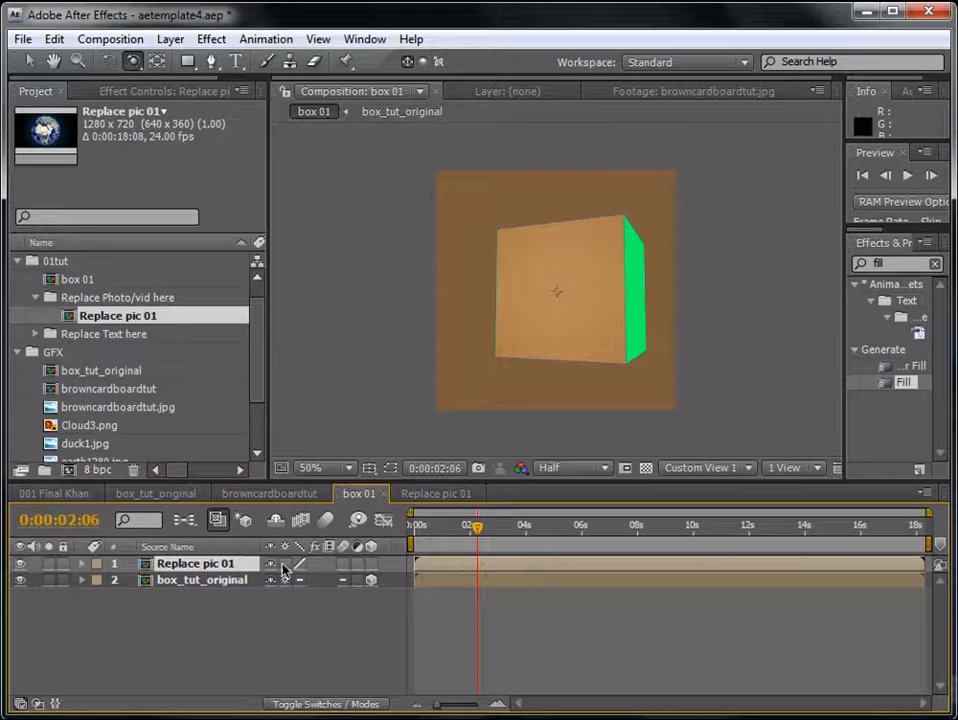
{"action": "left_click", "coordinate": [370, 564]}
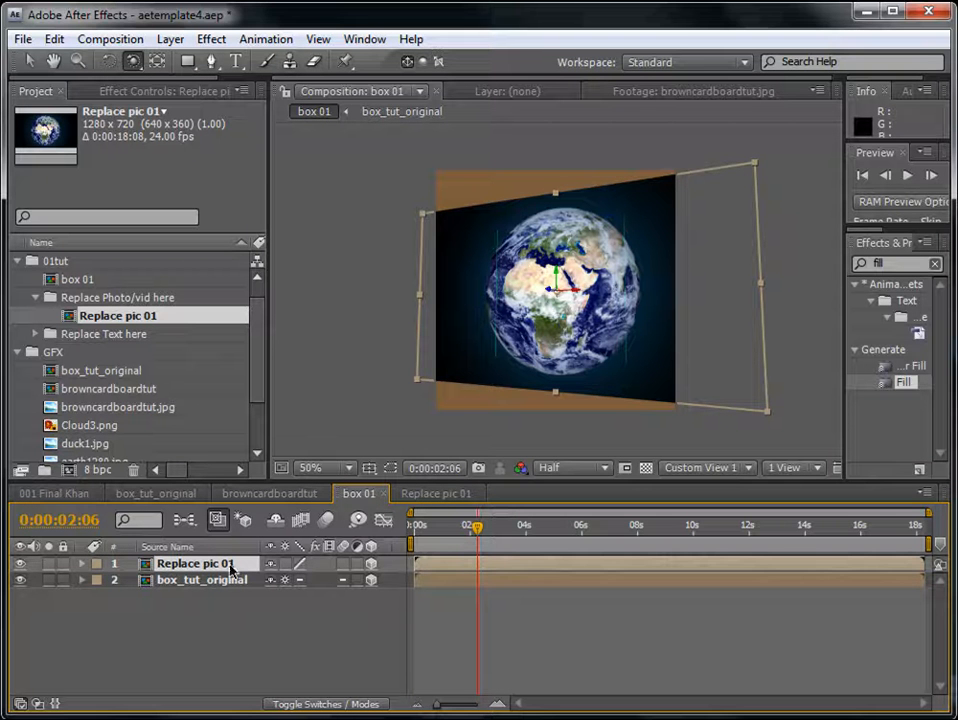
- Scale the Replace pic 01 layer to 33% and move it slightly upward on the box's front face
{"action": "key", "text": "s"}
{"action": "left_click_drag", "start_coordinate": [292, 580], "coordinate": [234, 579]}
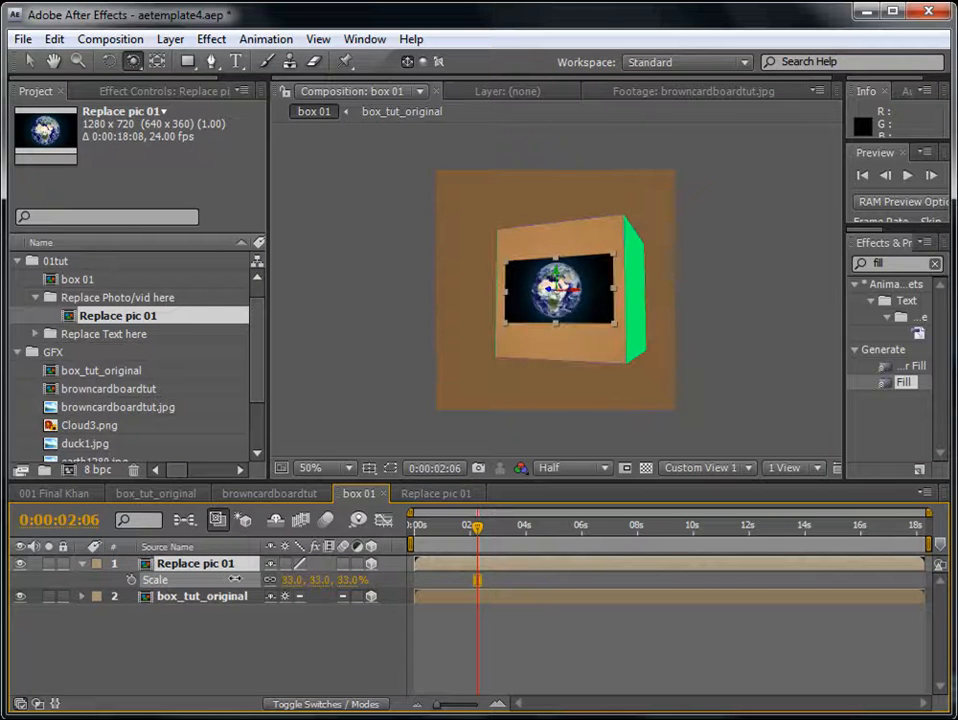
{"action": "left_click_drag", "start_coordinate": [426, 246], "coordinate": [470, 240]}
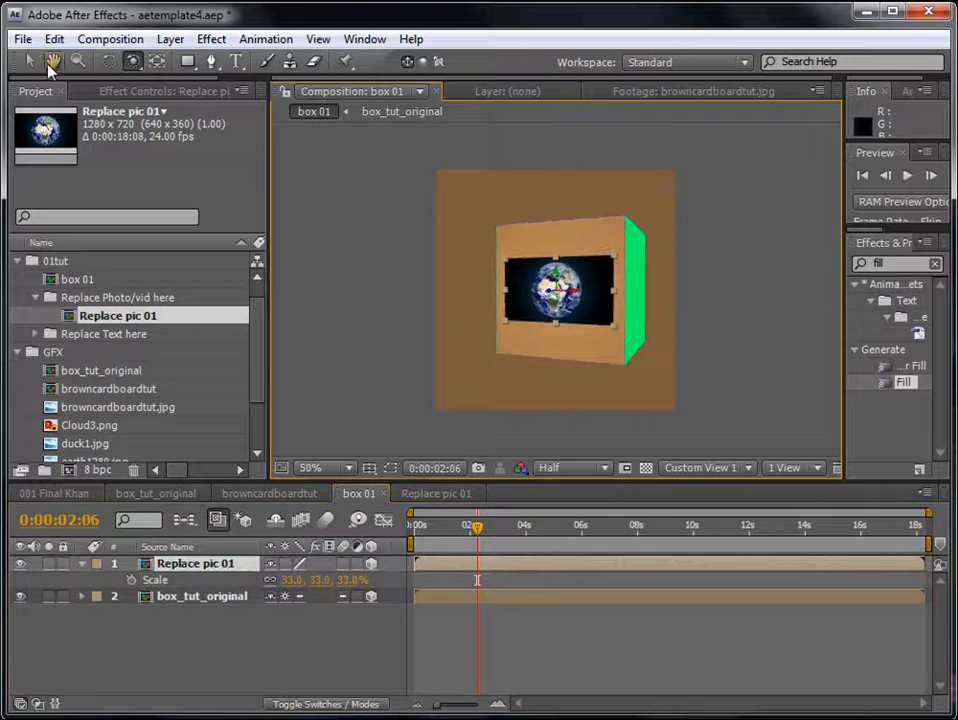
{"action": "left_click", "coordinate": [28, 60]}
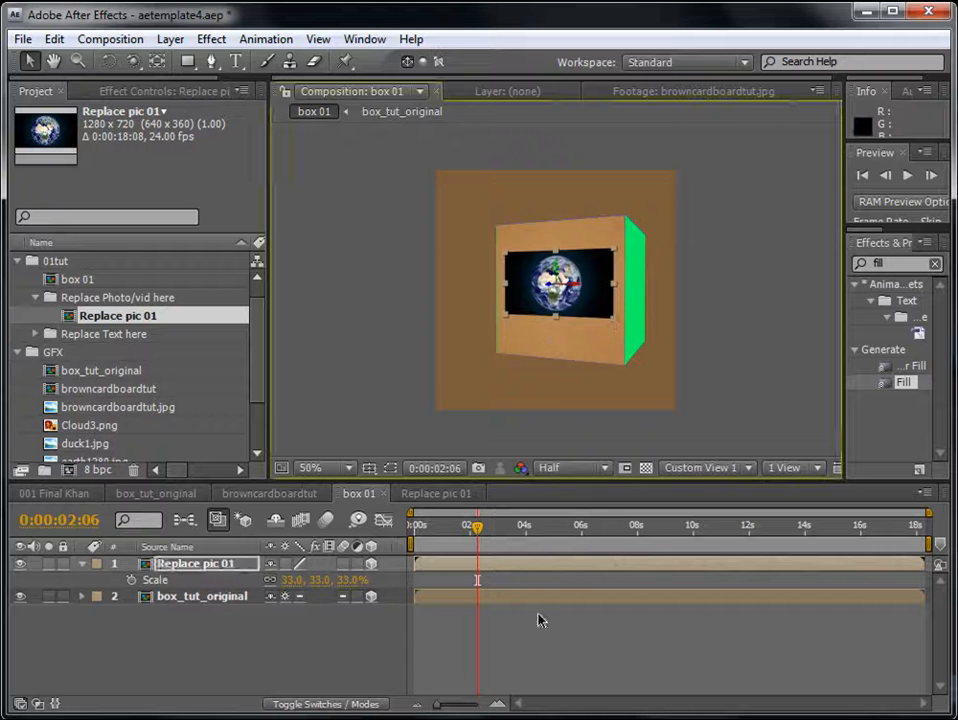
{"action": "left_click", "coordinate": [592, 632]}
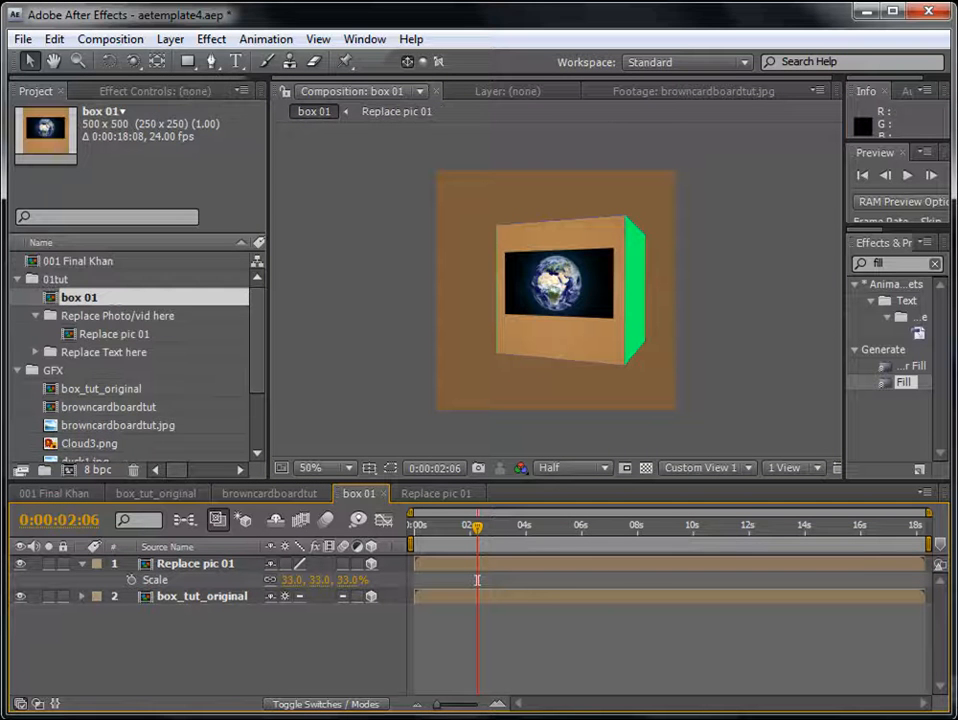
- Create a new composition named Replace Text 01, 500 px wide and 150 px high, with a duration of 0:00:18:08
{"action": "left_click", "coordinate": [110, 39]}
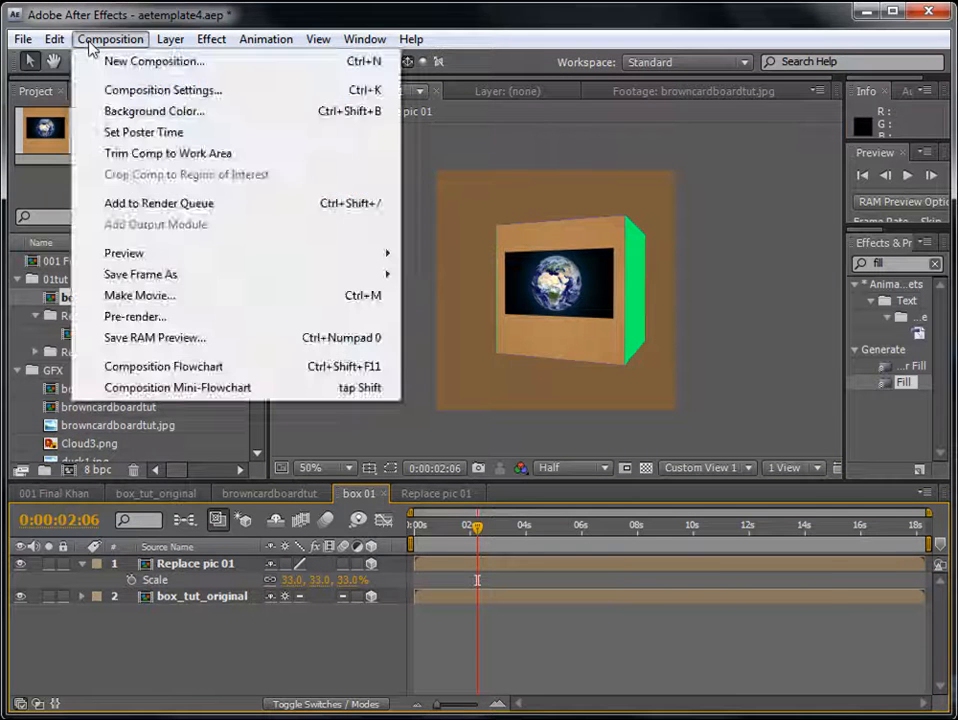
{"action": "left_click", "coordinate": [130, 60]}
{"action": "left_click", "coordinate": [460, 356]}
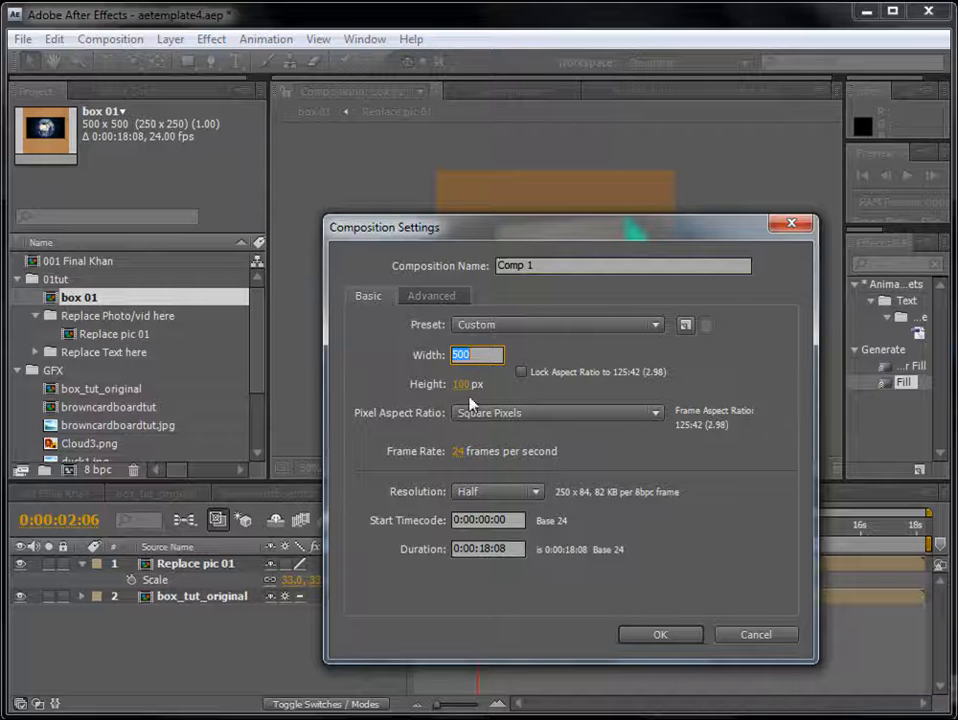
{"action": "left_click", "coordinate": [462, 386]}
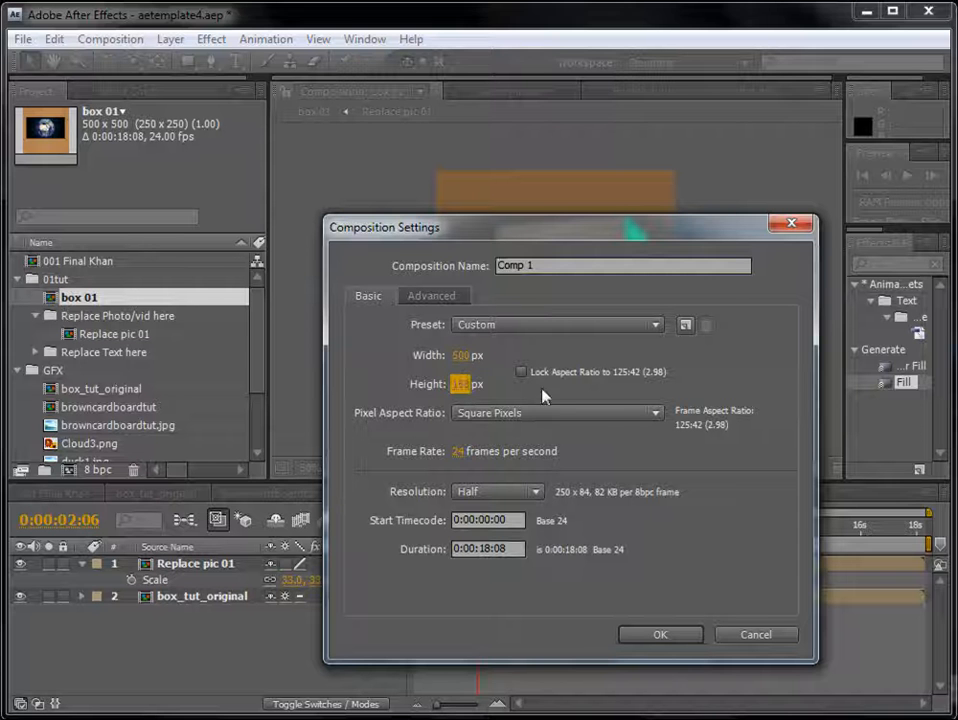
{"action": "left_click", "coordinate": [455, 385]}
{"action": "type", "text": "150"}
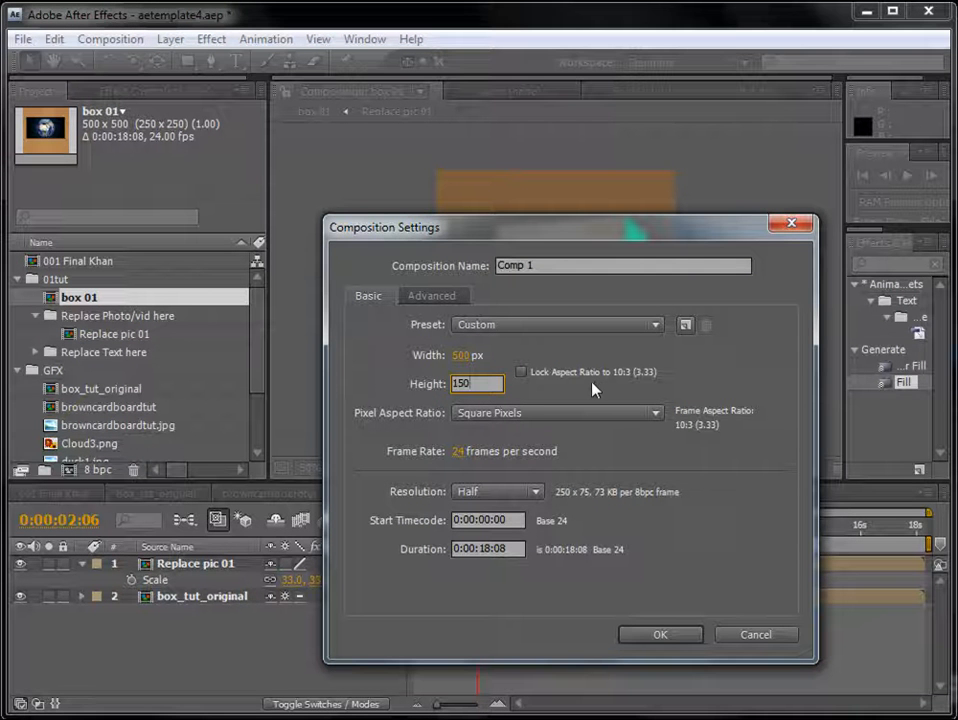
{"action": "key", "text": "Return"}
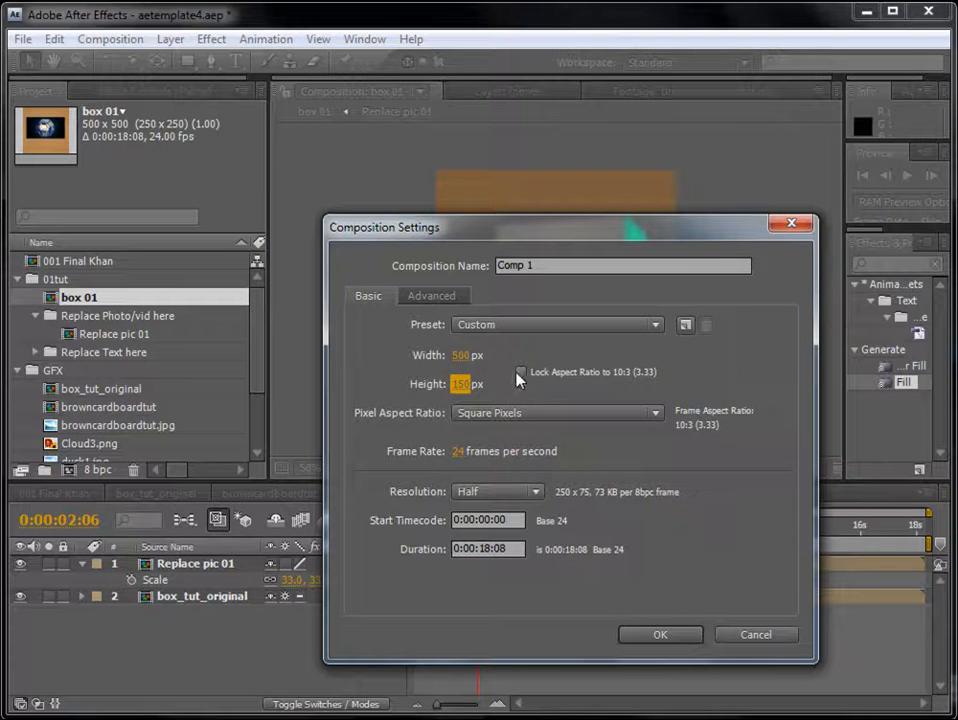
{"action": "left_click", "coordinate": [550, 267]}
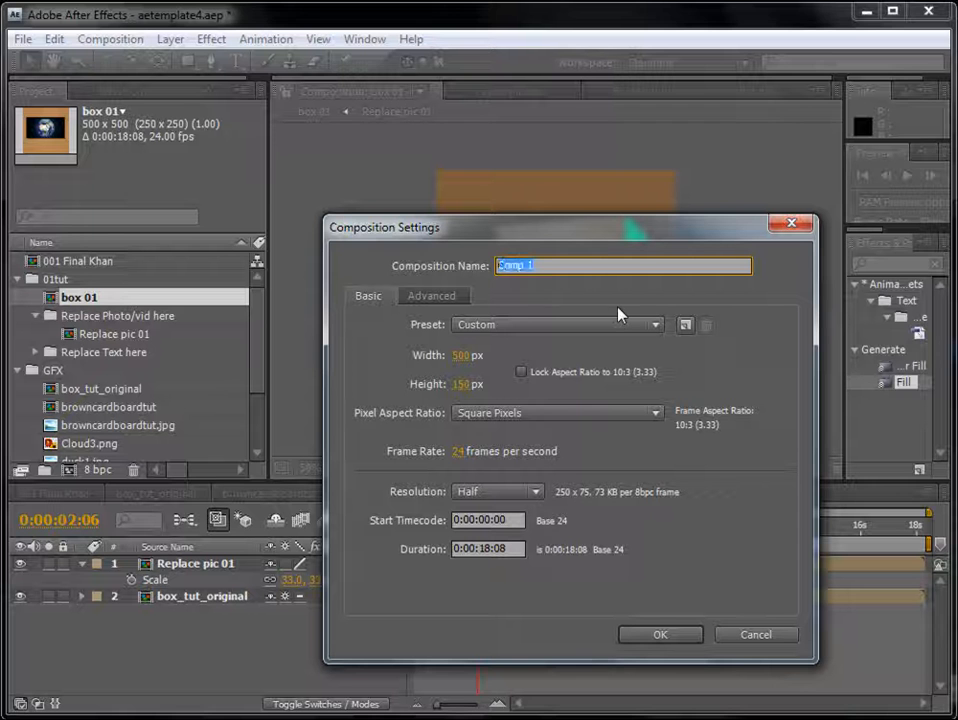
{"action": "type", "text": "Replace Tex"}
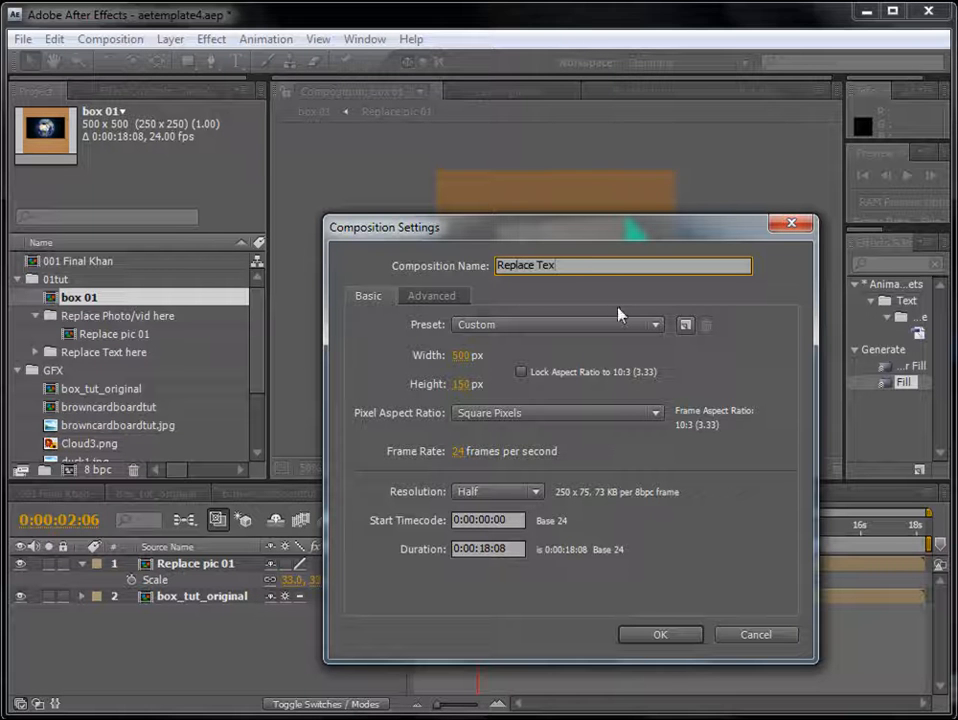
{"action": "type", "text": "t 01"}
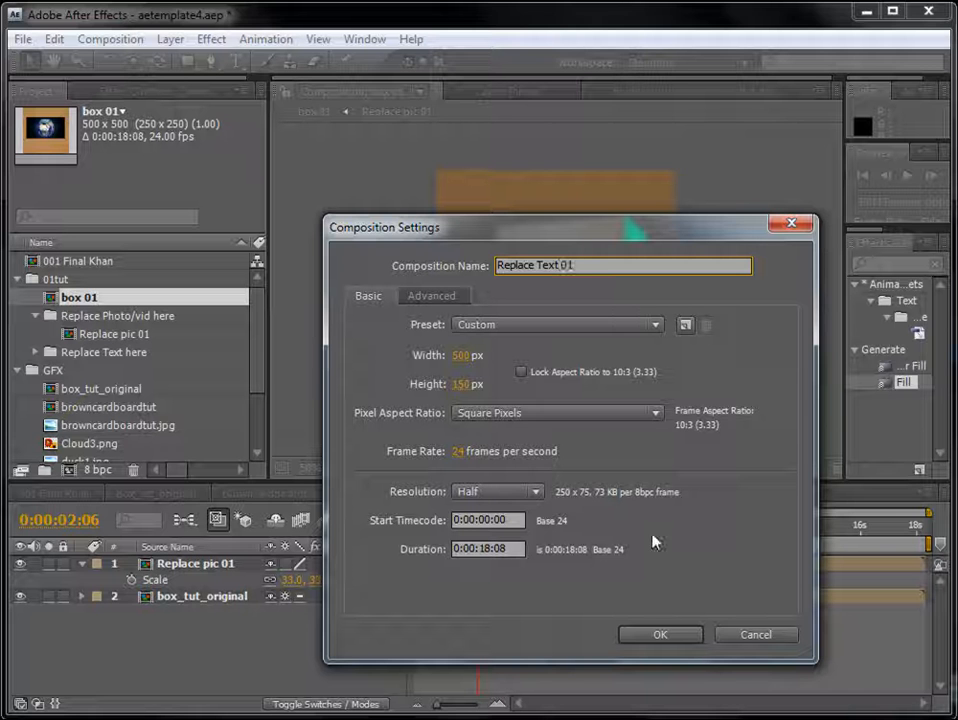
{"action": "left_click", "coordinate": [662, 635]}
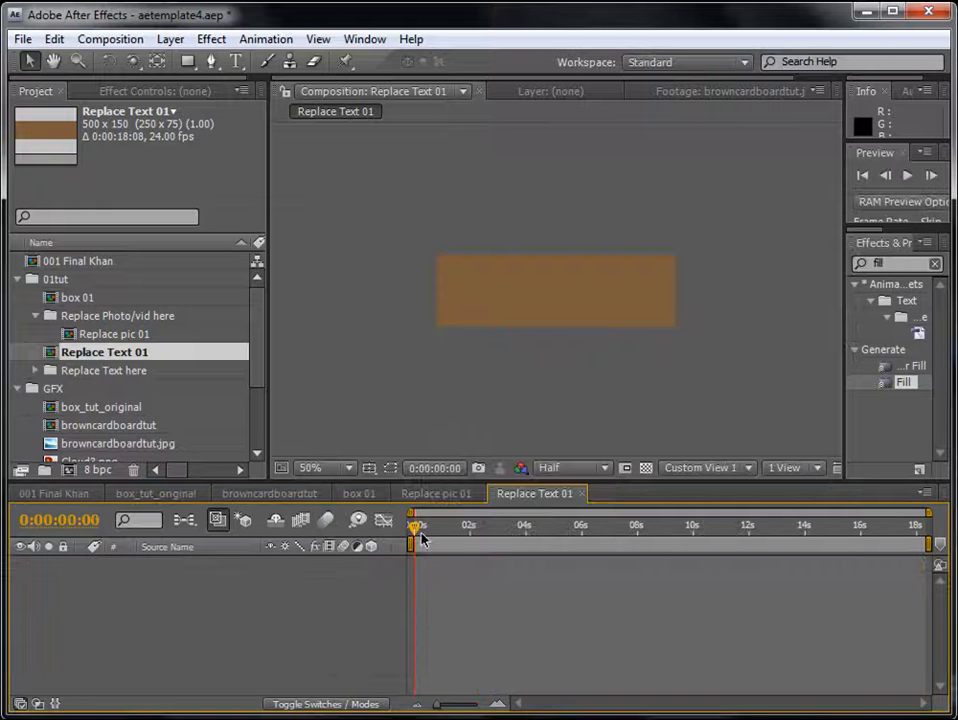
- Add a text layer reading YOUR TEXT 01 HERE to the Replace Text 01 composition
{"action": "left_click", "coordinate": [170, 39]}
{"action": "mouse_move", "coordinate": [190, 66]}
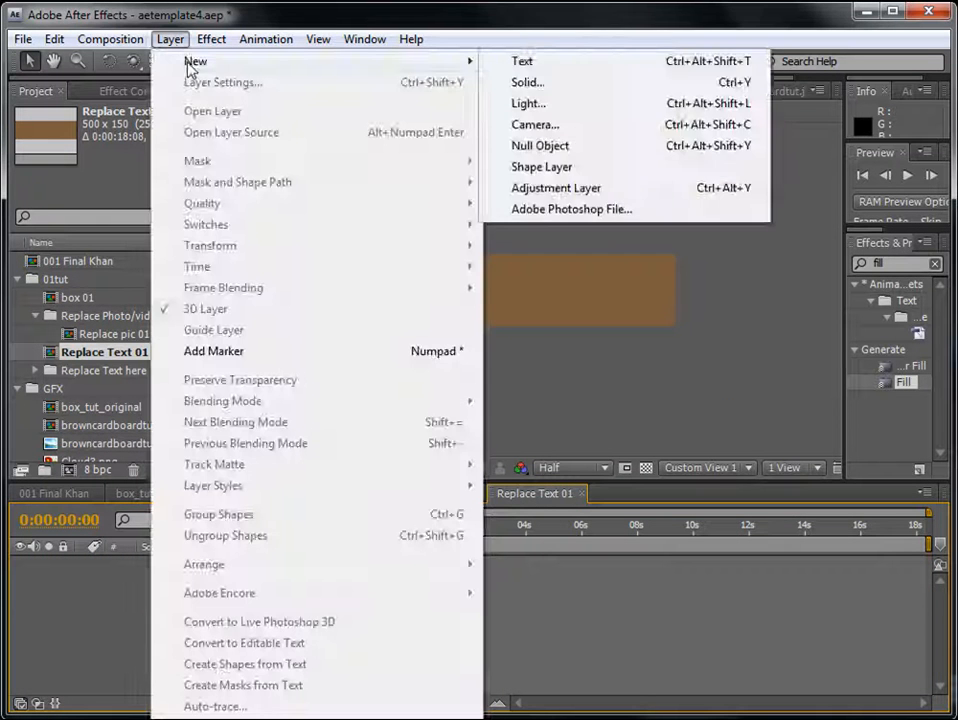
{"action": "left_click", "coordinate": [518, 62]}
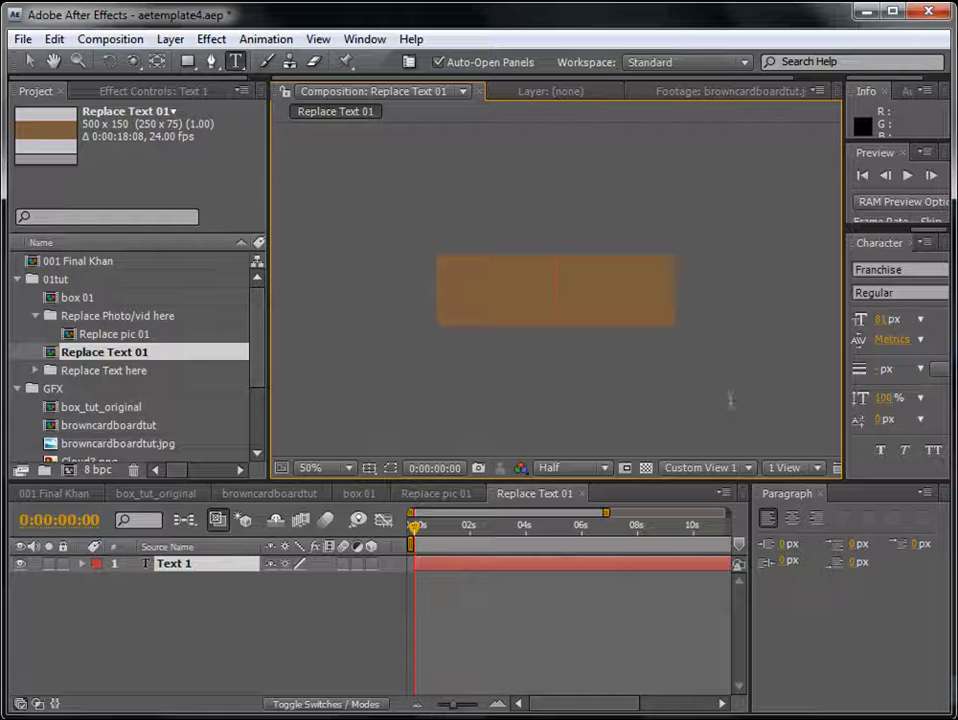
{"action": "type", "text": "YOUR TEXT 01"}
{"action": "left_click", "coordinate": [488, 601]}
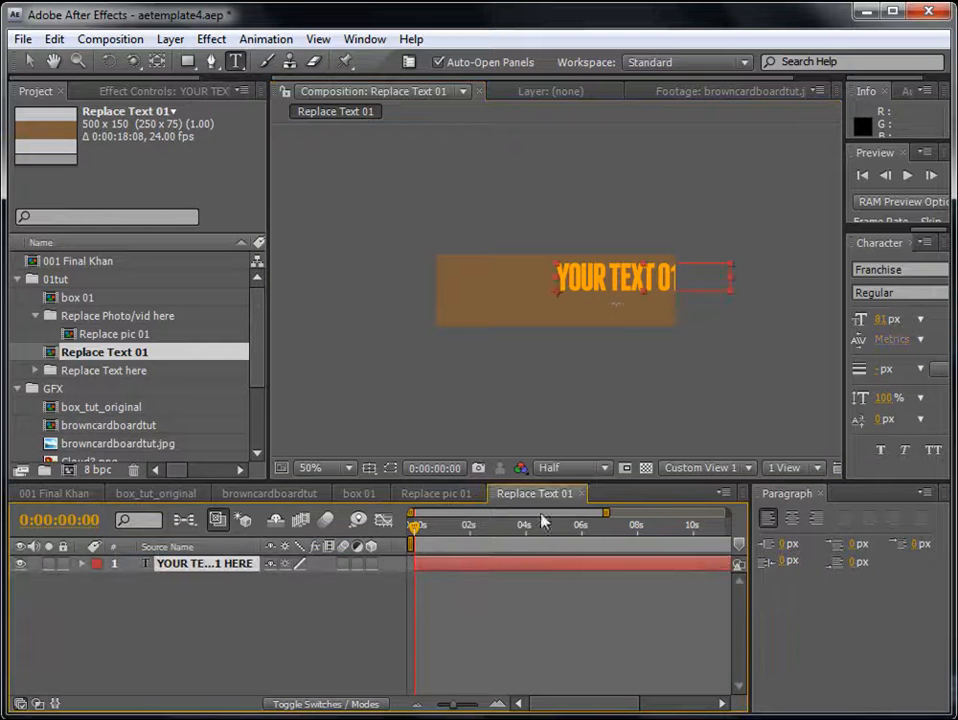
{"action": "scroll", "coordinate": [590, 393], "scroll_direction": "up", "scroll_amount": 1}
{"action": "scroll", "coordinate": [617, 311], "scroll_direction": "down", "scroll_amount": 1}
- Center-align the text and place it in the middle of the frame, with the title/action safe guides shown
{"action": "left_click", "coordinate": [29, 61]}
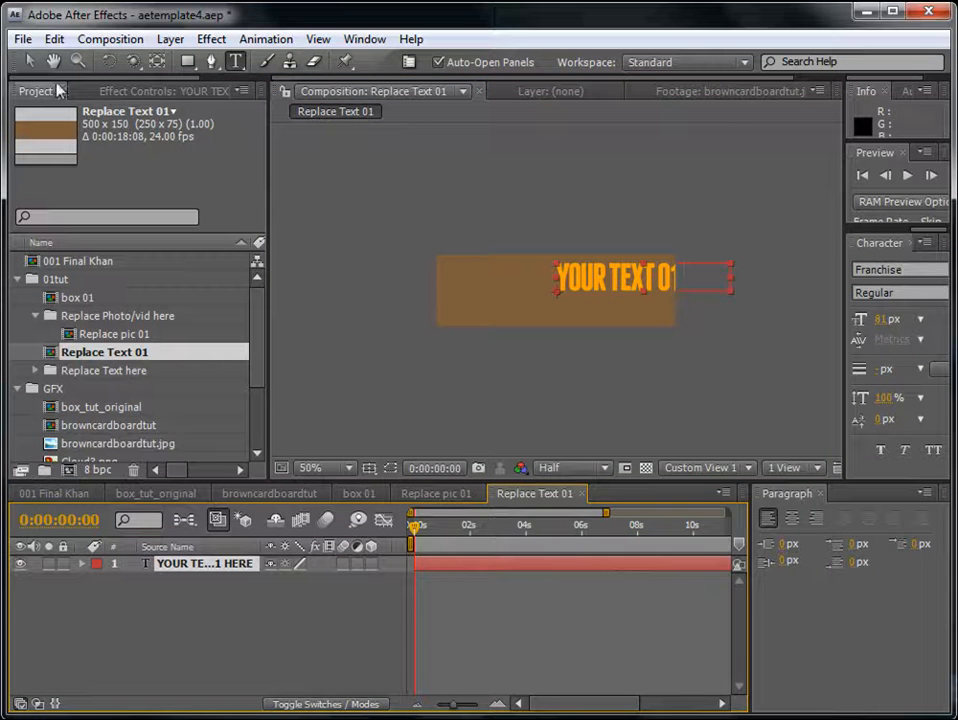
{"action": "left_click", "coordinate": [791, 518]}
{"action": "scroll", "coordinate": [577, 279], "scroll_direction": "up", "scroll_amount": 1}
{"action": "left_click_drag", "start_coordinate": [583, 279], "coordinate": [588, 304]}
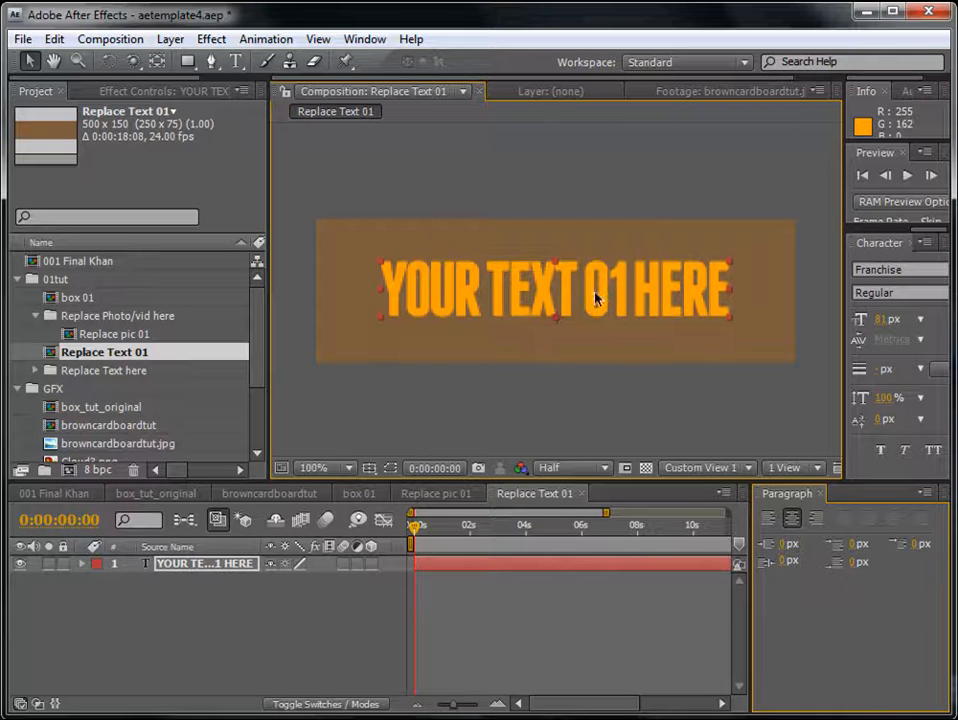
{"action": "left_click", "coordinate": [369, 467]}
{"action": "left_click", "coordinate": [410, 370]}
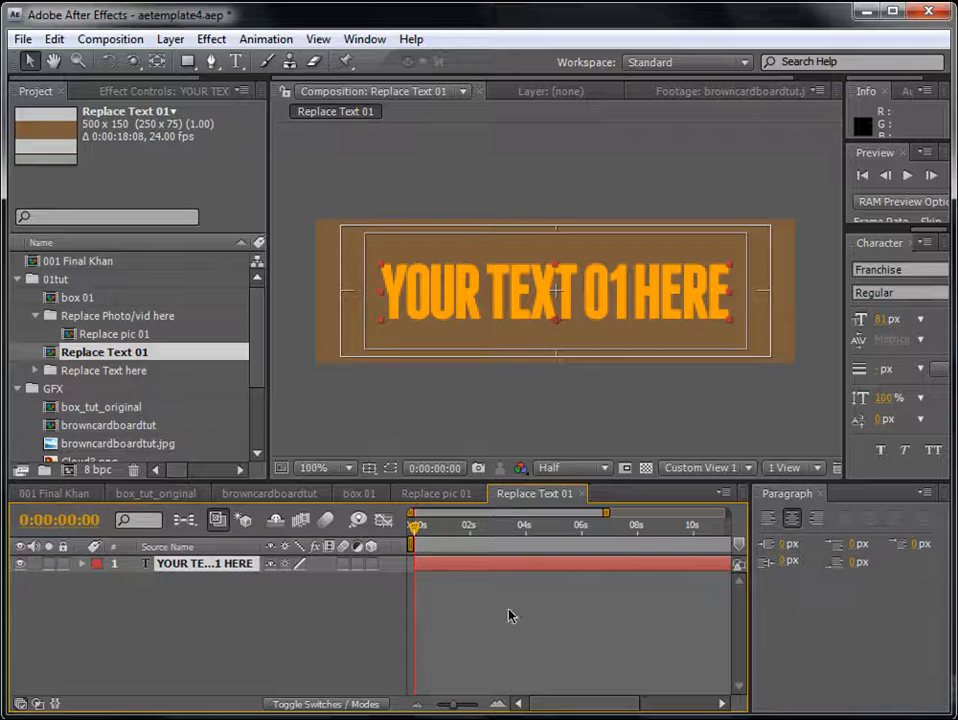
- Enlarge the YOUR TEXT 01 HERE text to a font size of 101 px
{"action": "left_click_drag", "start_coordinate": [883, 320], "coordinate": [899, 321]}
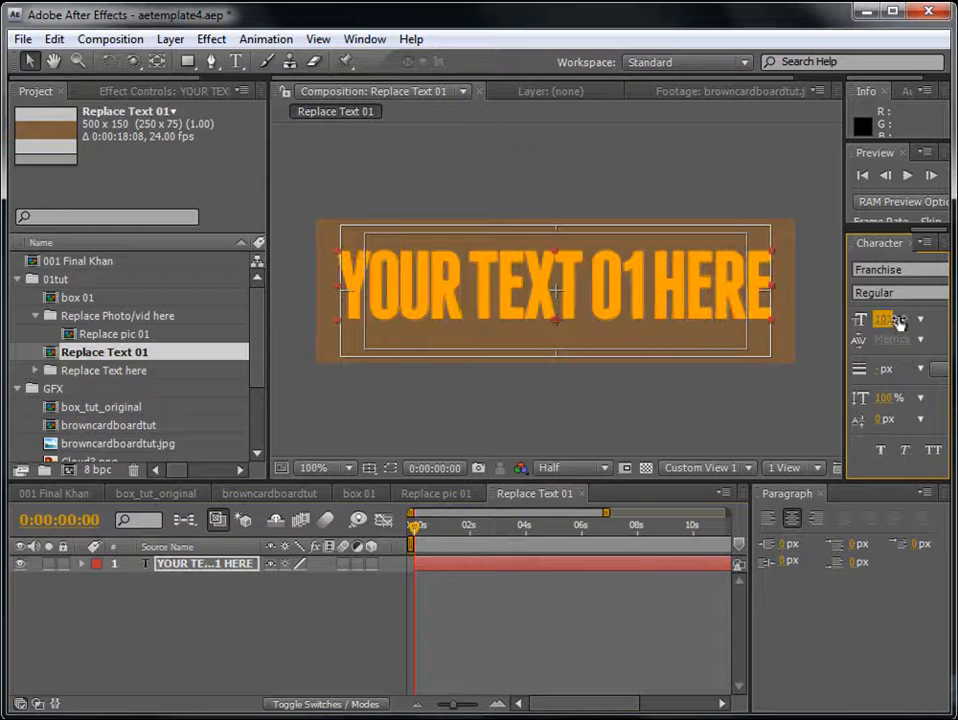
{"action": "left_click", "coordinate": [535, 648]}
{"action": "left_click", "coordinate": [222, 568]}
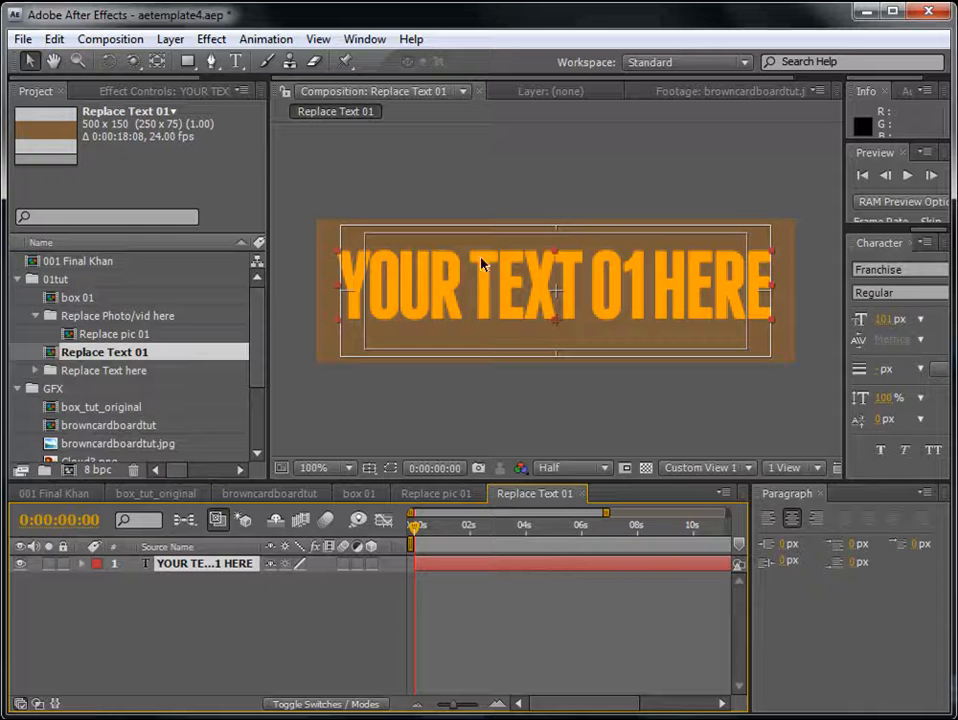
{"action": "left_click", "coordinate": [476, 592]}
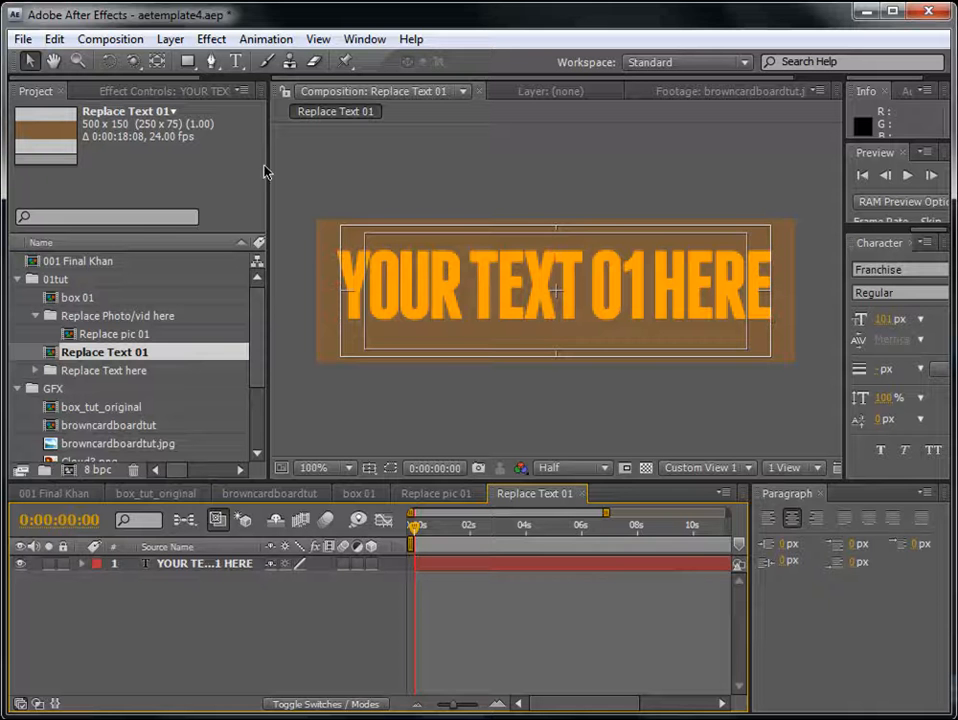
- Set the height of the Replace Text 01 composition to 120 px
{"action": "left_click", "coordinate": [128, 40]}
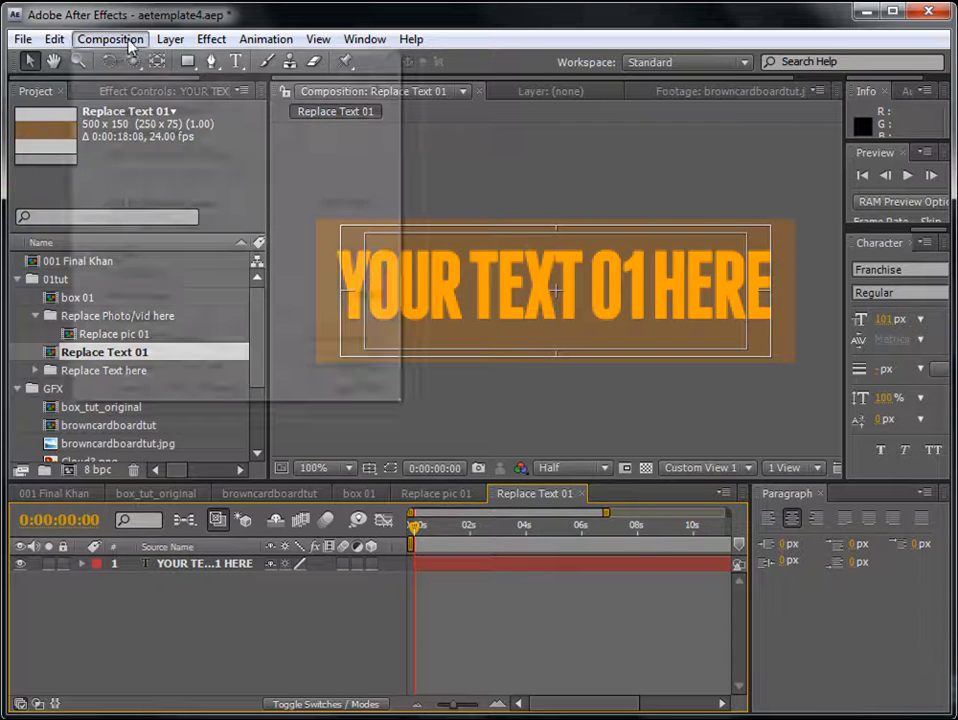
{"action": "left_click", "coordinate": [135, 89]}
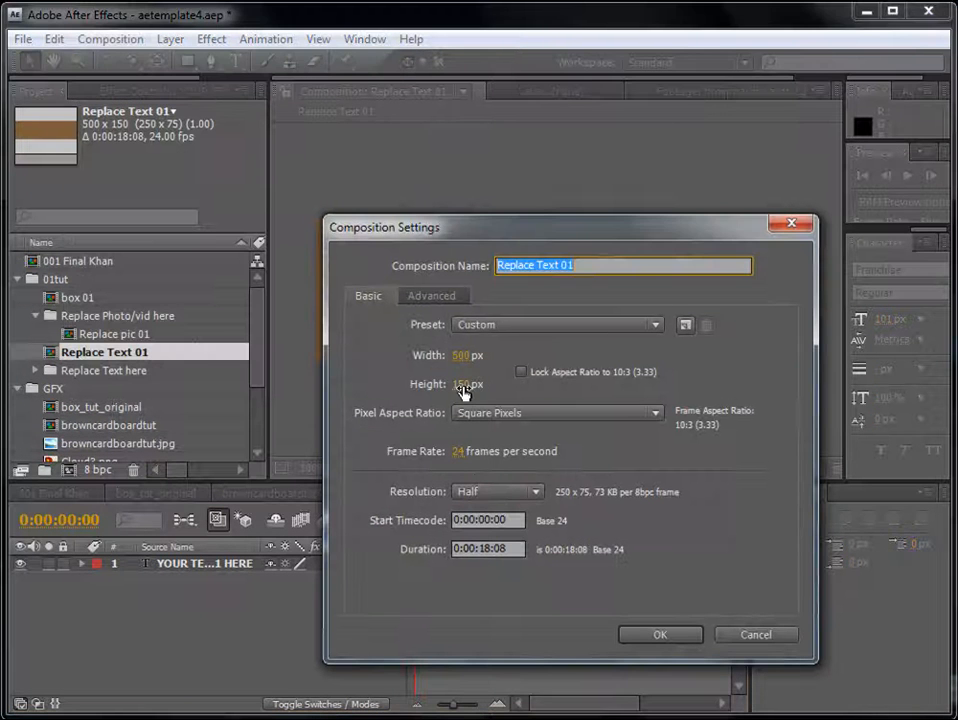
{"action": "left_click", "coordinate": [462, 385]}
{"action": "type", "text": "420"}
{"action": "left_click", "coordinate": [688, 638]}
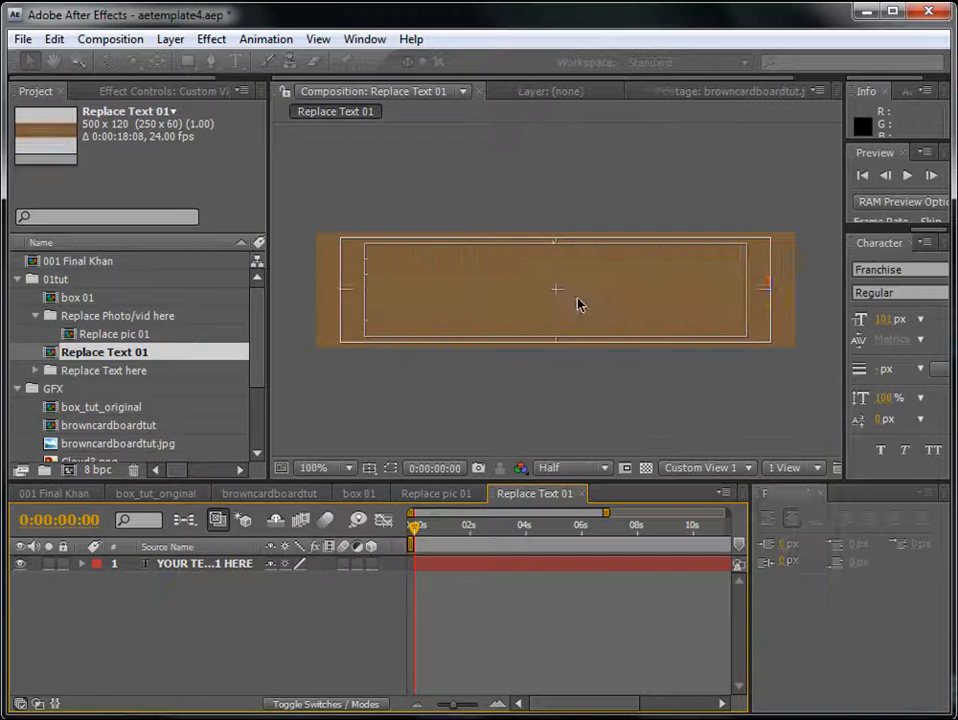
{"action": "left_click", "coordinate": [539, 288]}
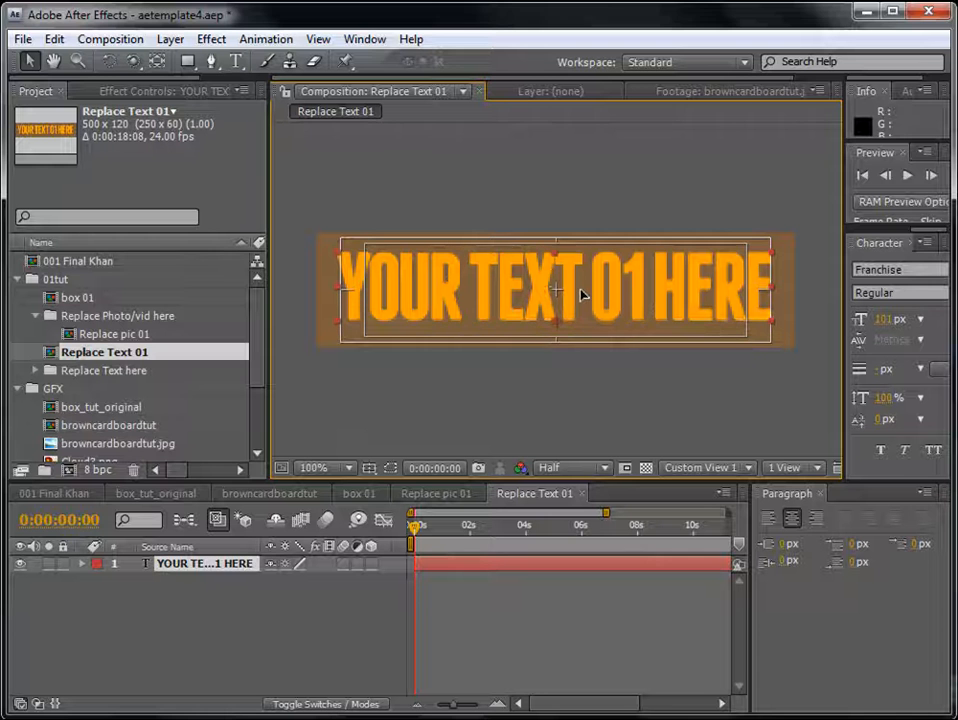
{"action": "left_click", "coordinate": [236, 62]}
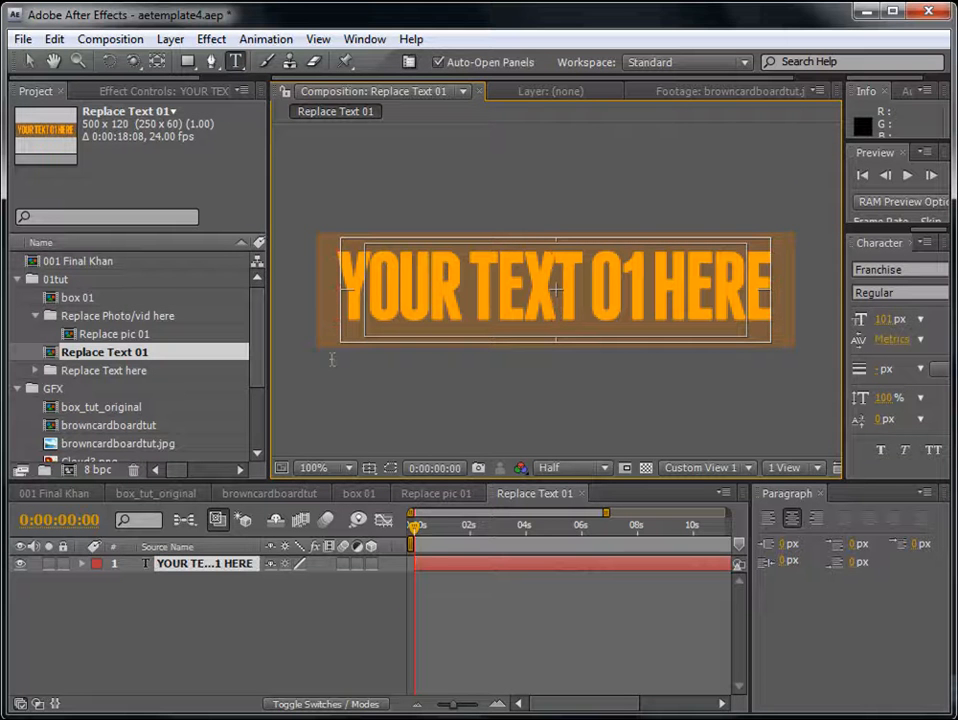
{"action": "left_click", "coordinate": [464, 564]}
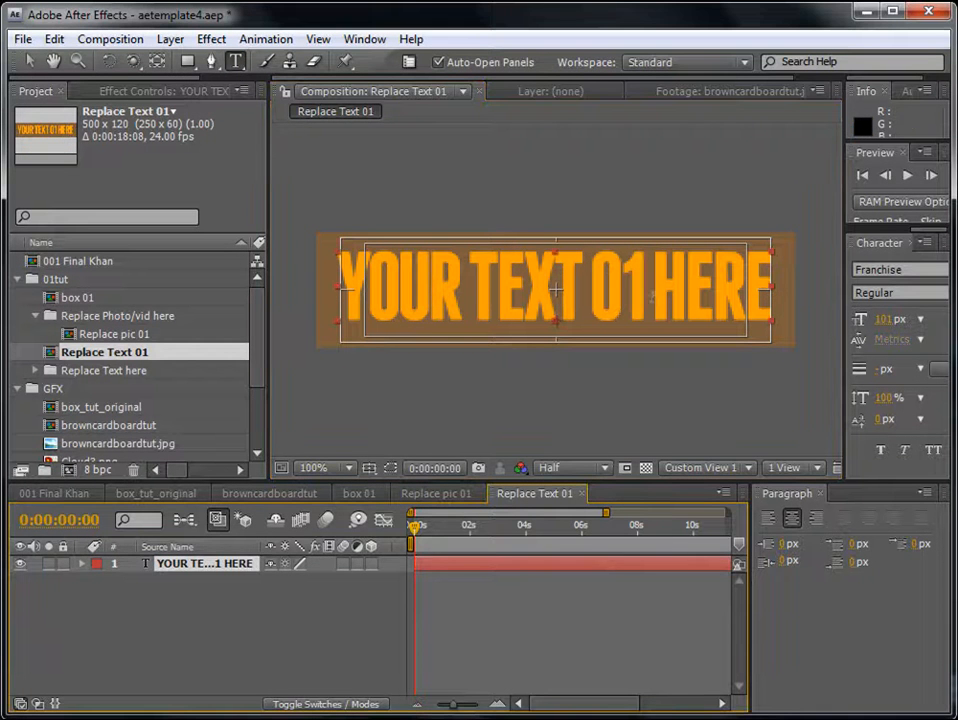
{"action": "left_click", "coordinate": [26, 58]}
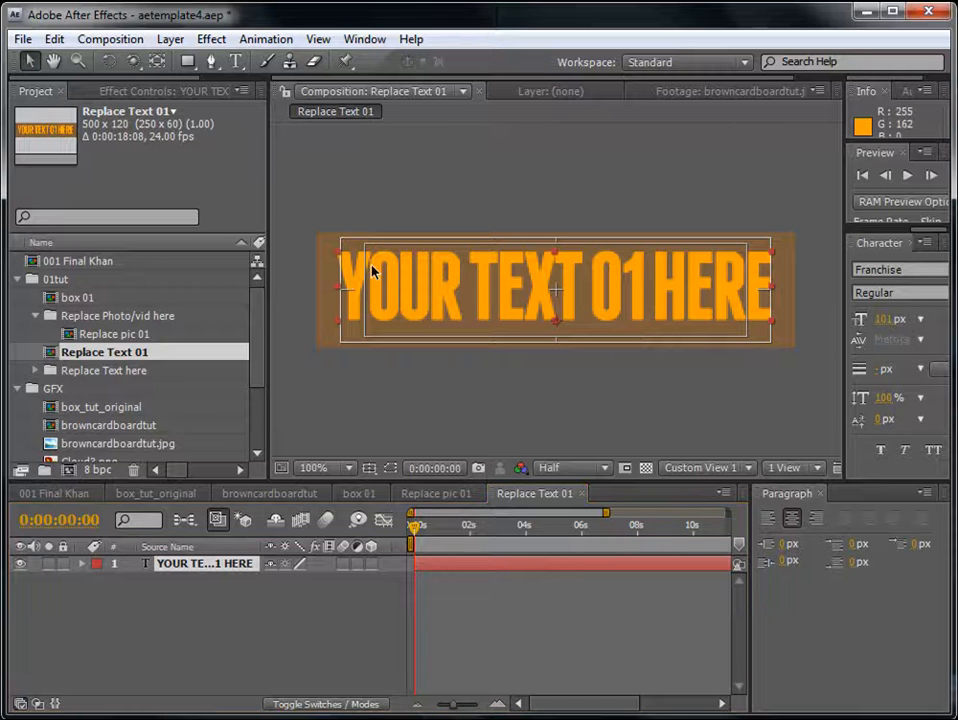
{"action": "left_click", "coordinate": [490, 601]}
- Move the Replace Text 01 composition into the Replace Text here folder and expand that folder
{"action": "left_click", "coordinate": [100, 358]}
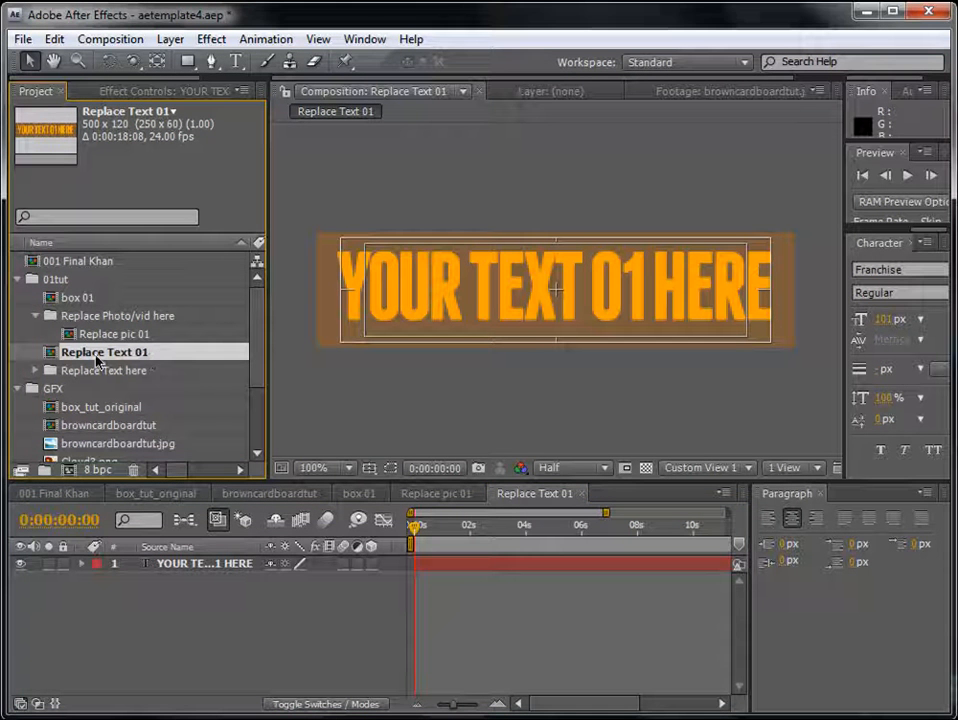
{"action": "left_click_drag", "start_coordinate": [101, 358], "coordinate": [101, 388]}
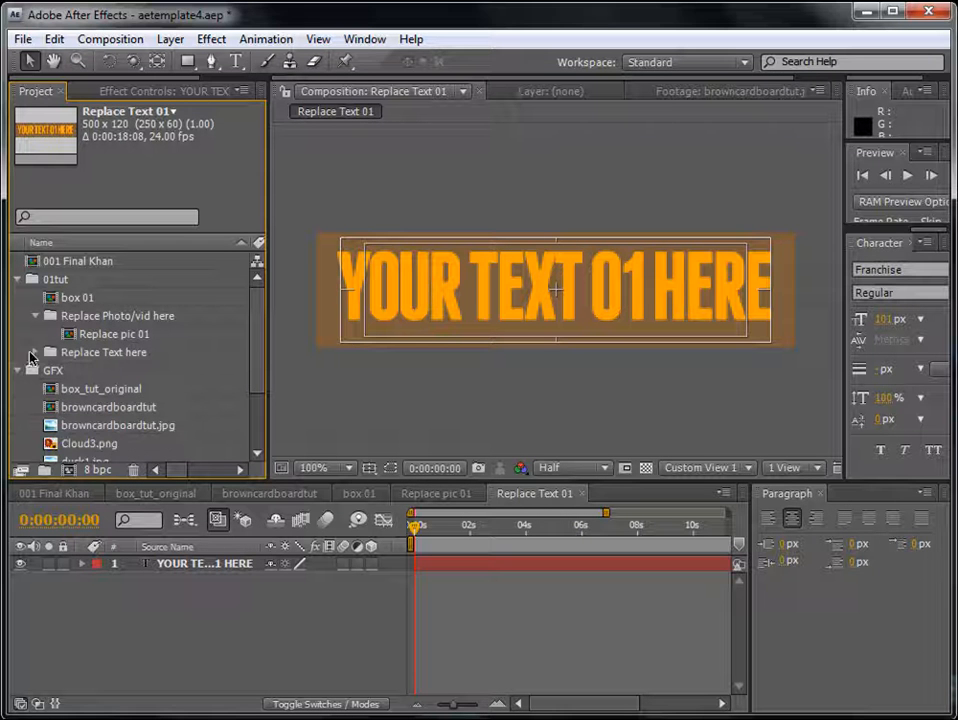
{"action": "left_click", "coordinate": [35, 353]}
{"action": "left_click", "coordinate": [98, 371]}
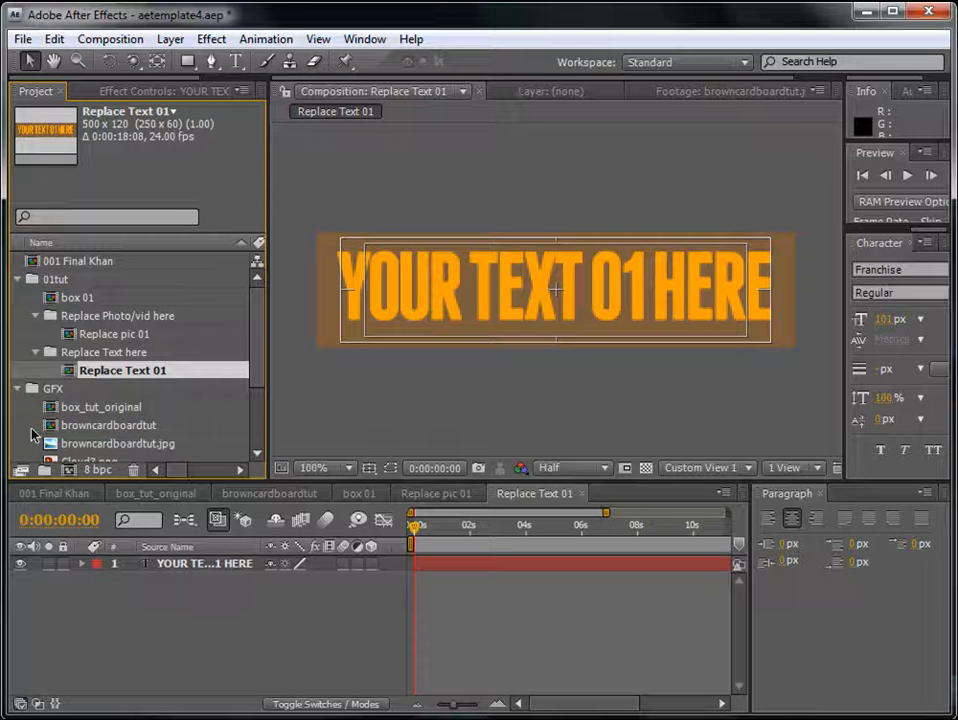
- Open box 01 and add the Replace Text 01 composition above the Replace pic 01 layer
{"action": "double_click", "coordinate": [79, 298]}
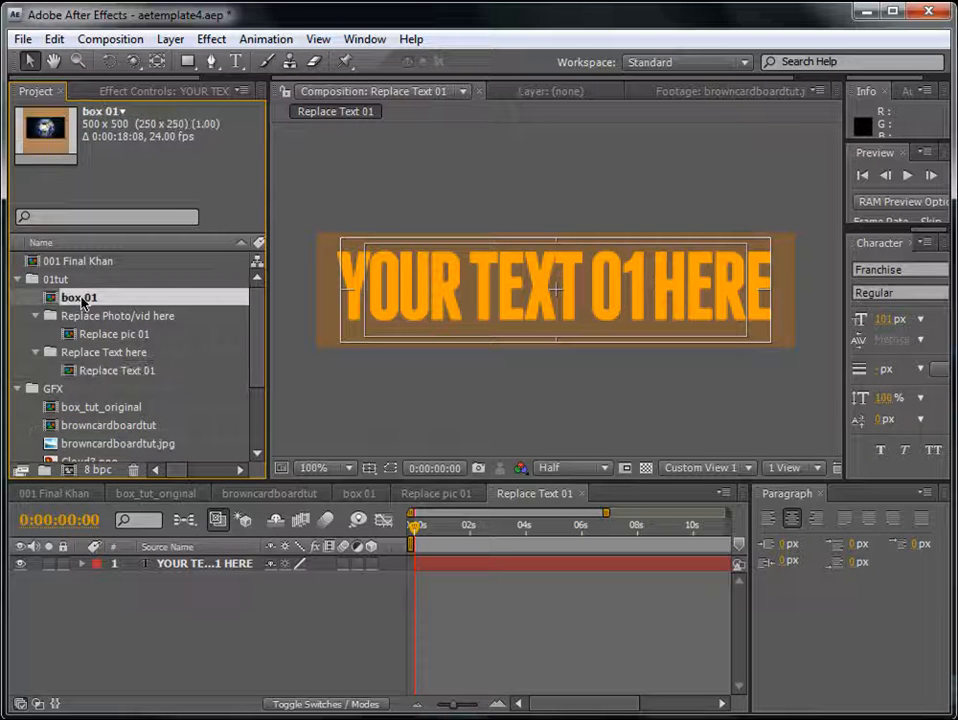
{"action": "left_click", "coordinate": [104, 372]}
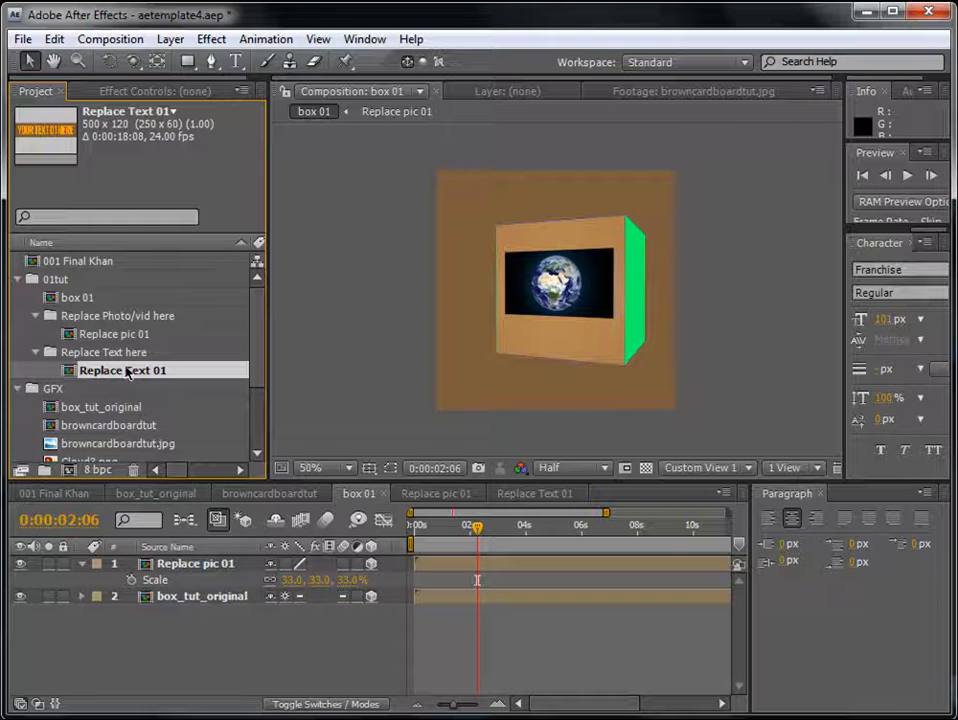
{"action": "left_click_drag", "start_coordinate": [127, 372], "coordinate": [200, 565]}
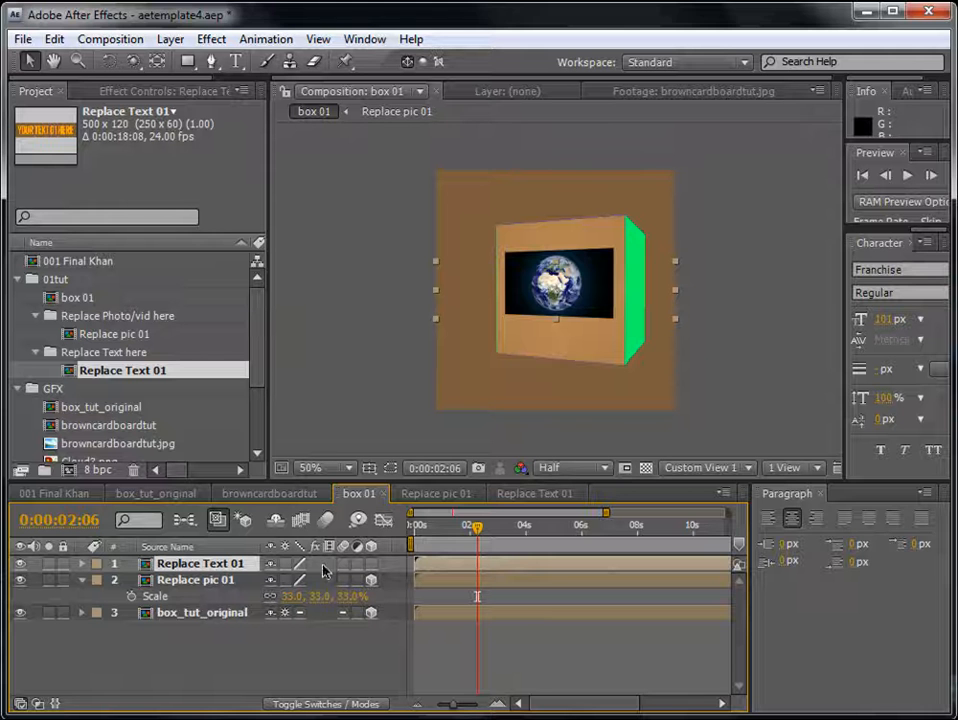
- Make the Replace Text 01 layer 3D and move it below the earth picture on the box's front face
{"action": "left_click", "coordinate": [371, 564]}
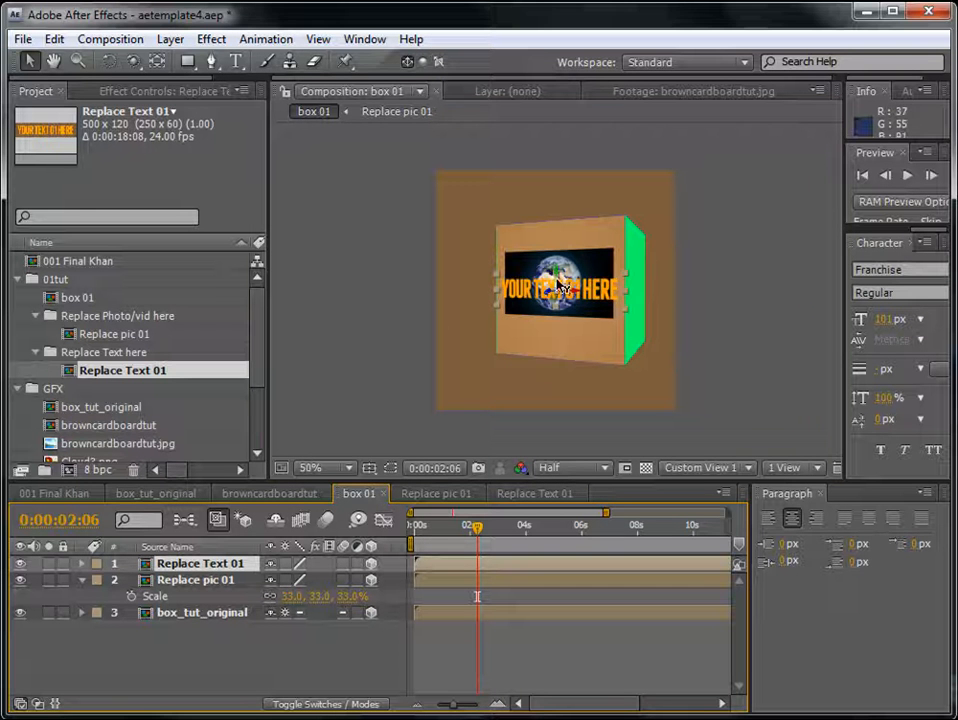
{"action": "left_click_drag", "start_coordinate": [560, 302], "coordinate": [552, 359]}
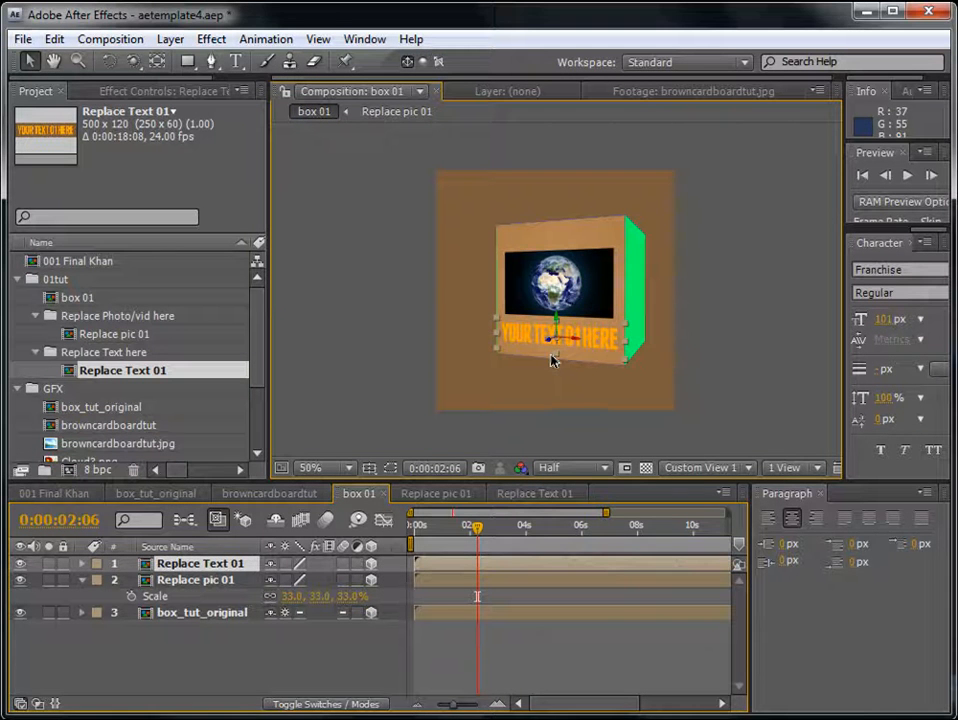
{"action": "left_click", "coordinate": [549, 650]}
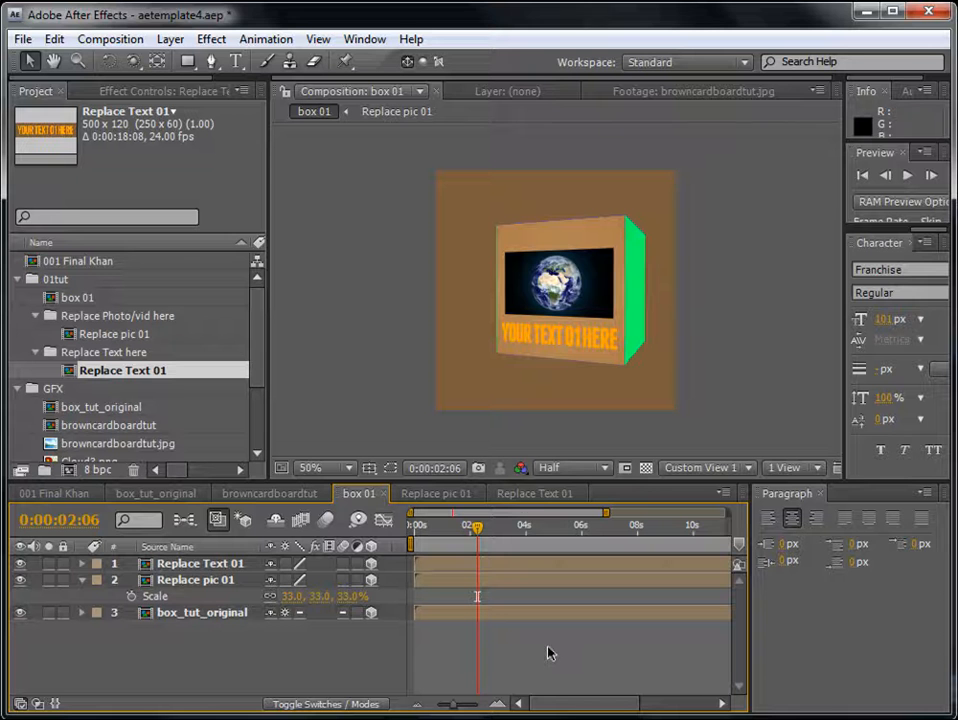
- Scale down the Replace Text 01 layer so the text fits inside the edges of the box's front face
{"action": "left_click", "coordinate": [180, 566]}
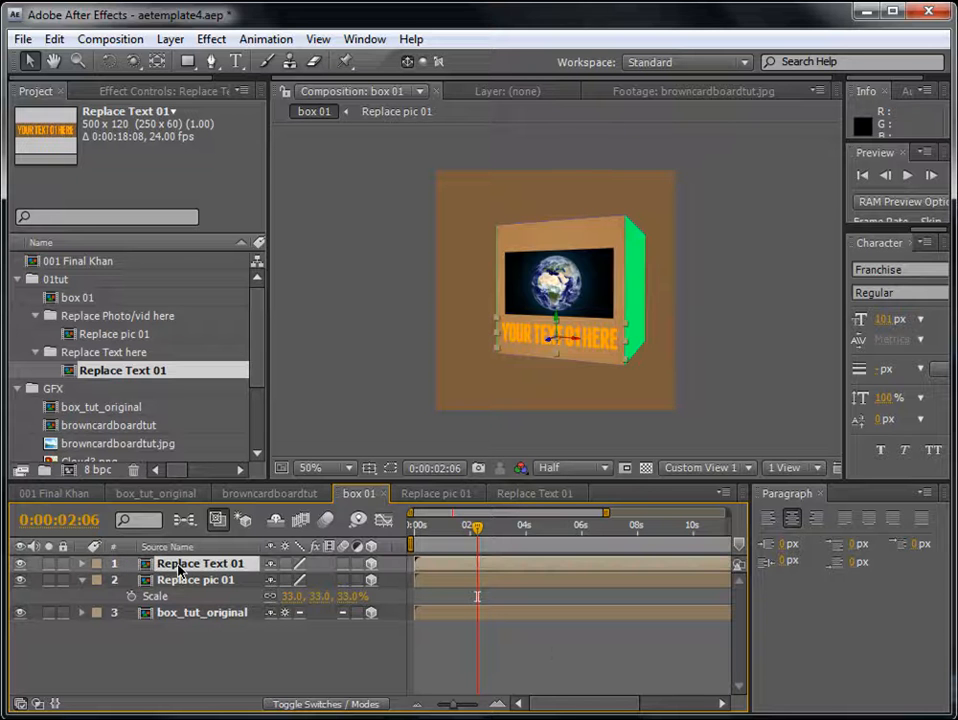
{"action": "key", "text": "s"}
{"action": "left_click_drag", "start_coordinate": [293, 580], "coordinate": [274, 580]}
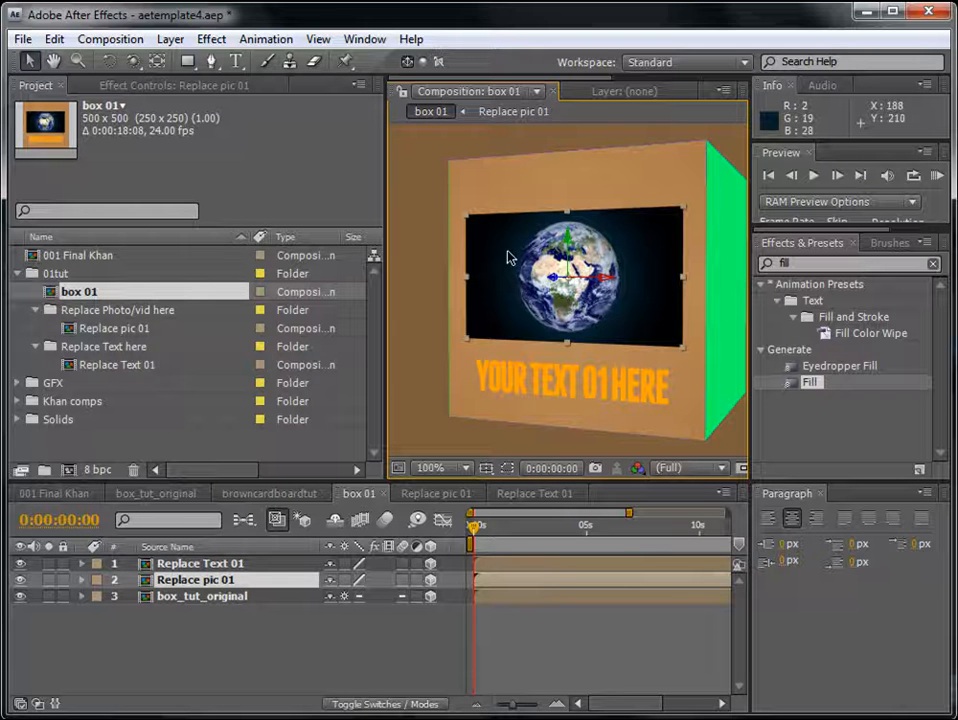
- Close the Paragraph panel to widen the timeline, and select the Replace Text 01 layer
{"action": "left_click", "coordinate": [570, 625]}
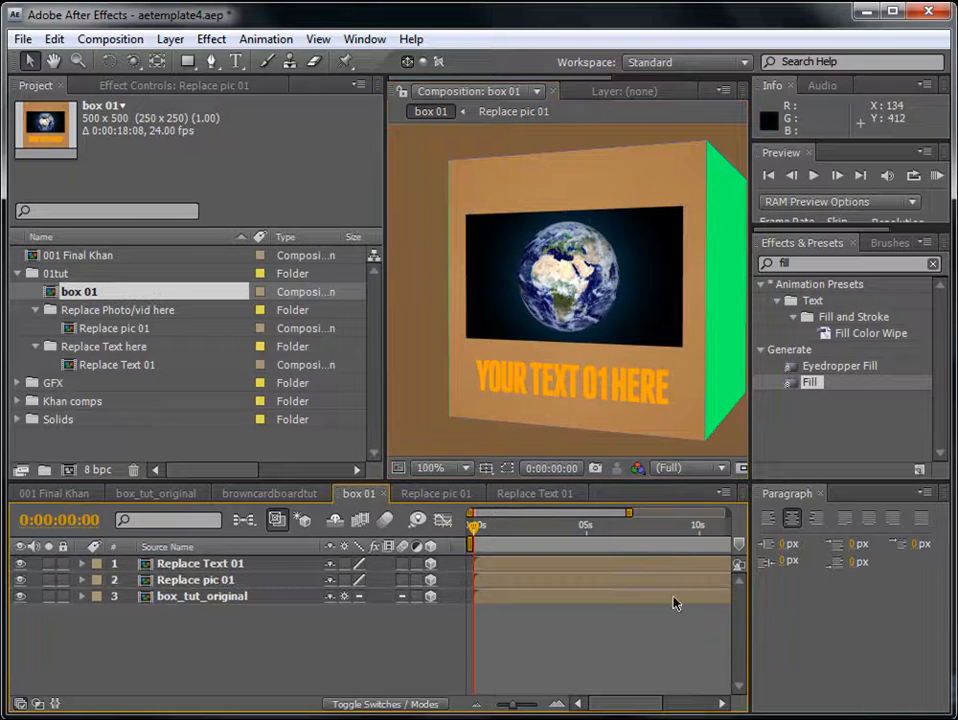
{"action": "left_click", "coordinate": [820, 495]}
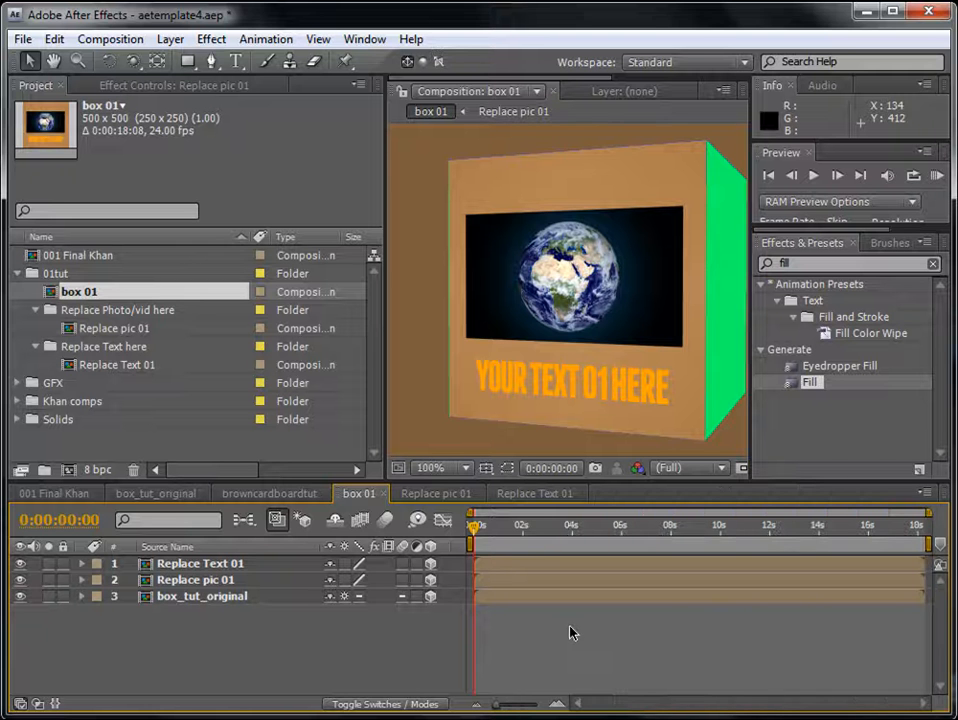
{"action": "left_click", "coordinate": [229, 579]}
{"action": "left_click", "coordinate": [224, 564]}
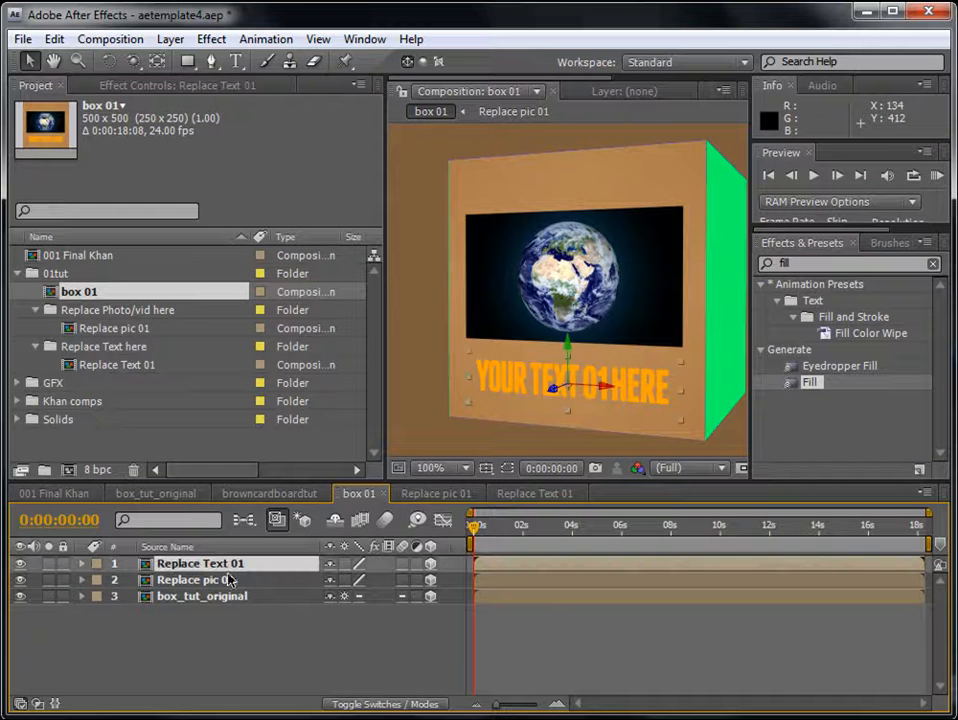
- Create a new composition from the Replace pic 01 composition and fit its picture in the viewer
{"action": "left_click", "coordinate": [70, 330]}
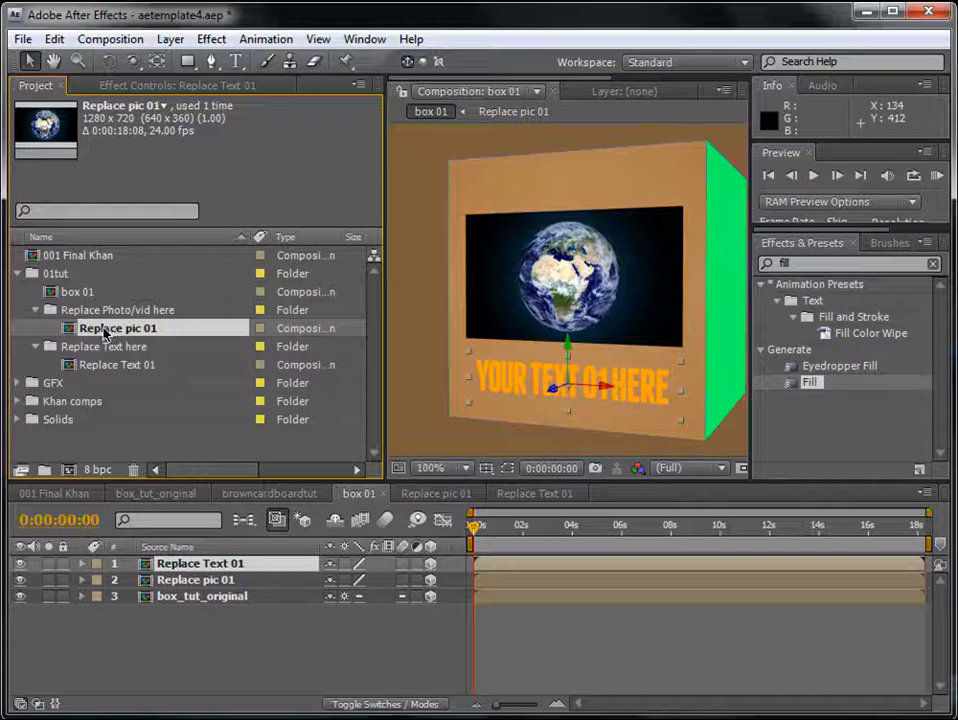
{"action": "left_click_drag", "start_coordinate": [96, 331], "coordinate": [68, 468]}
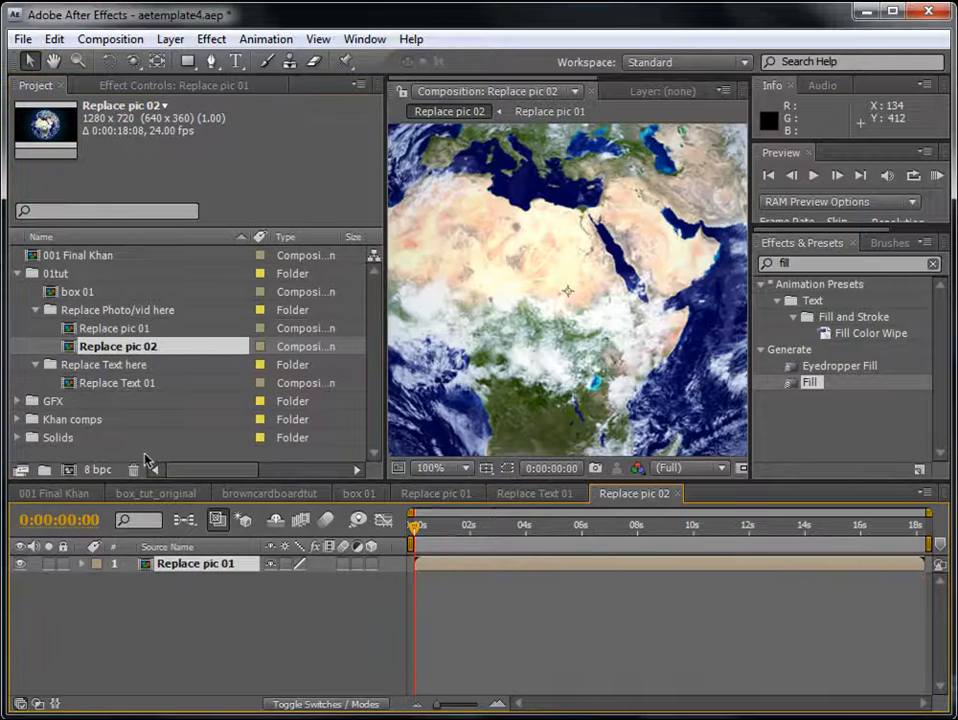
{"action": "left_click", "coordinate": [534, 613]}
{"action": "scroll", "coordinate": [551, 268], "scroll_direction": "down", "scroll_amount": 1}
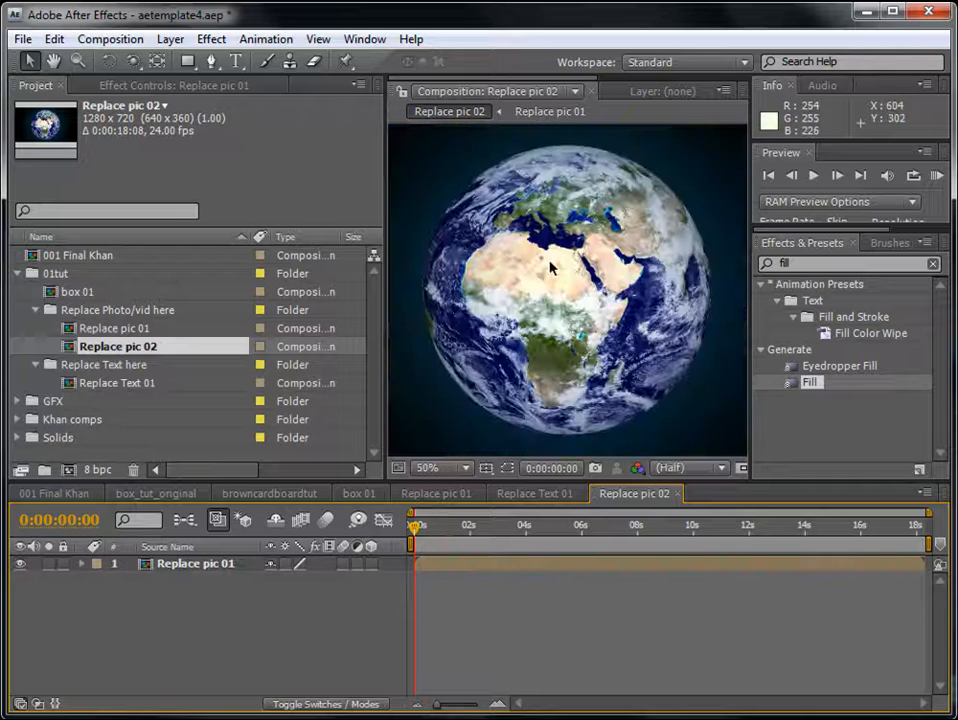
{"action": "scroll", "coordinate": [551, 268], "scroll_direction": "down", "scroll_amount": 1}
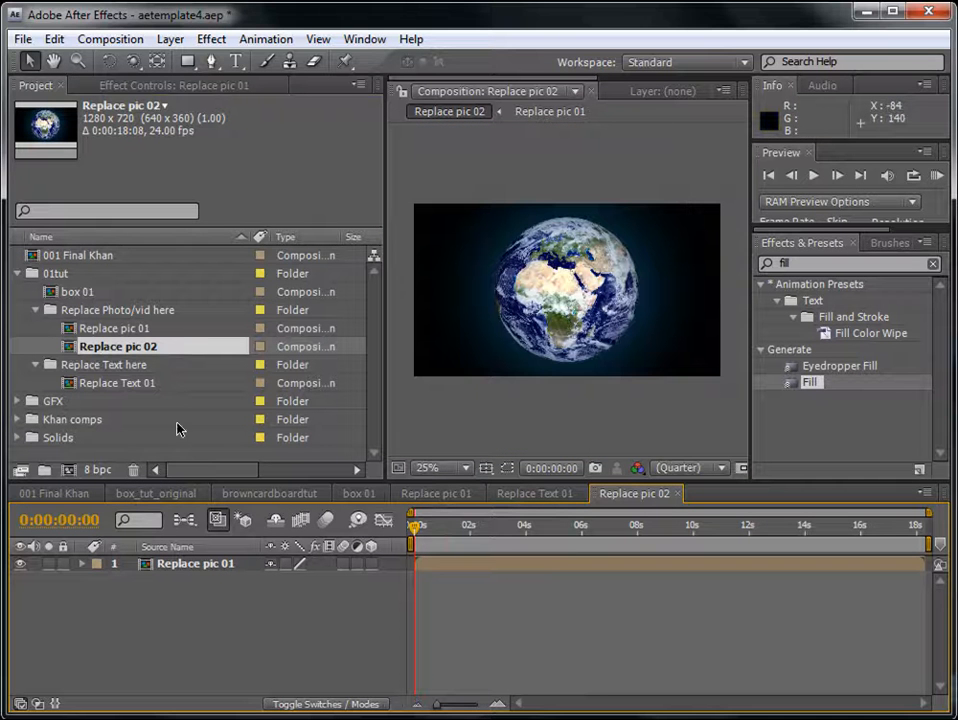
- Rename the new picture composition as Replace pic 01_fx
{"action": "left_click", "coordinate": [118, 347]}
{"action": "key", "text": "Return"}
{"action": "left_click", "coordinate": [147, 346]}
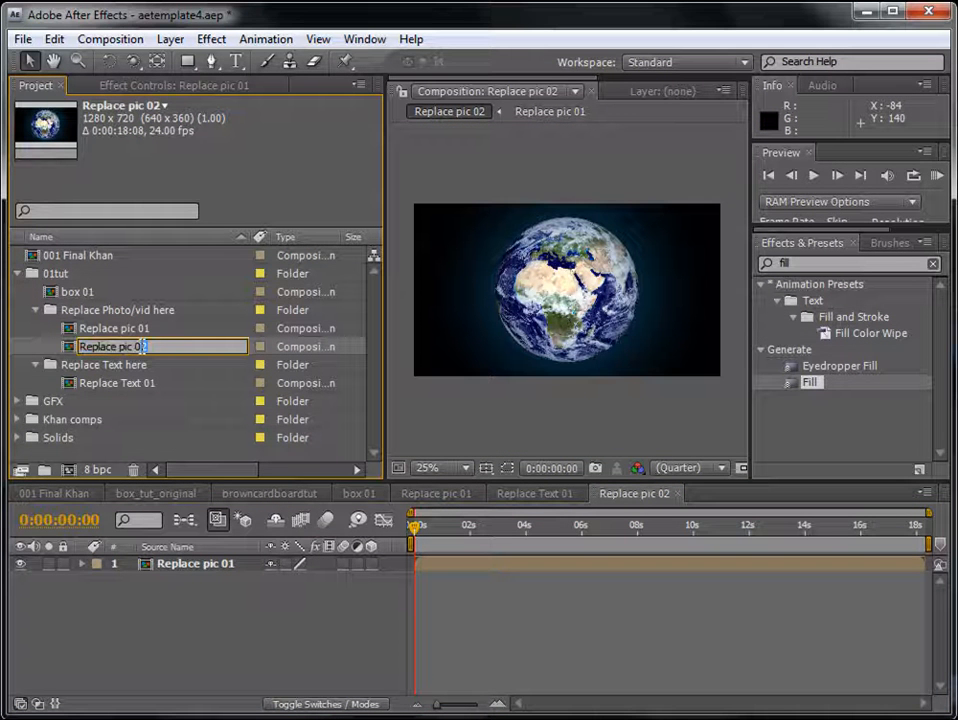
{"action": "type", "text": "1_fx"}
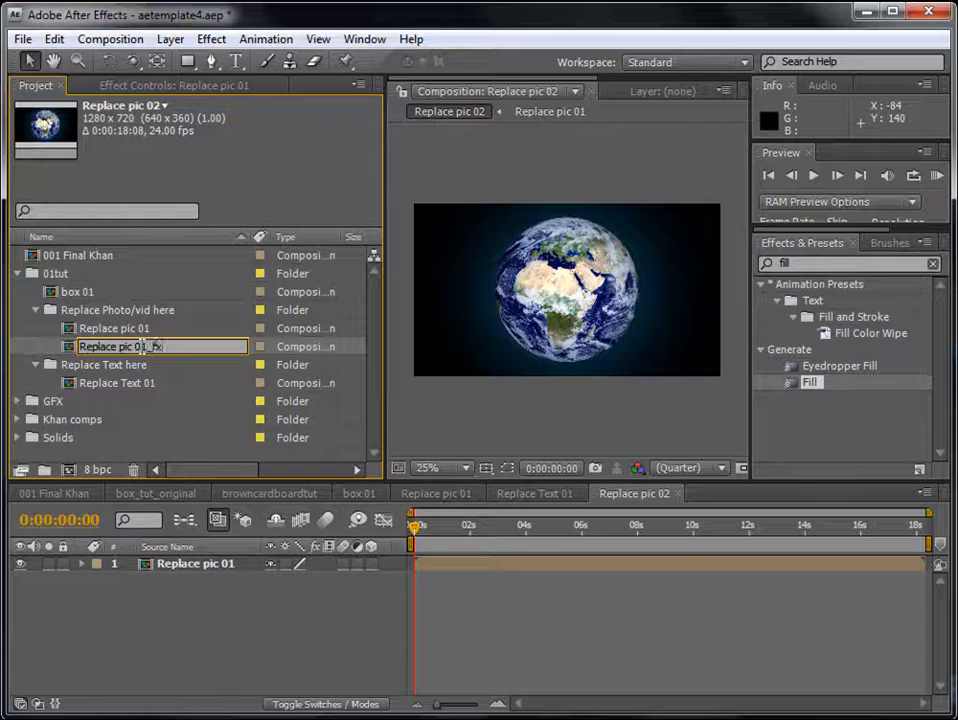
{"action": "key", "text": "Return"}
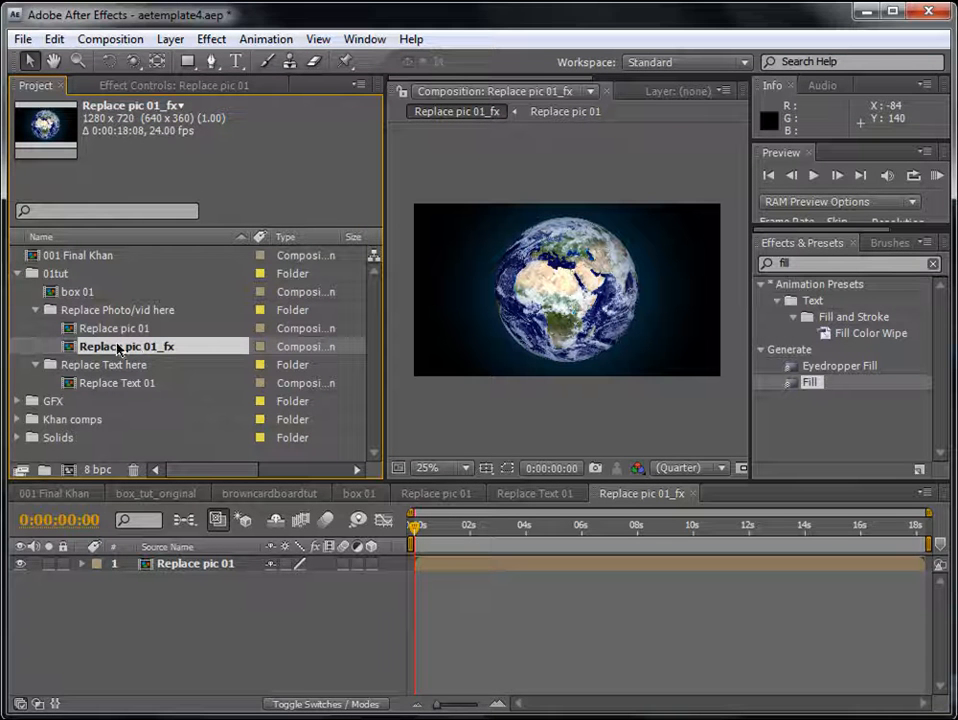
- Move Replace pic 01_fx out of the Replace Photo/vid here folder into the 01tut folder
{"action": "left_click_drag", "start_coordinate": [118, 348], "coordinate": [74, 273]}
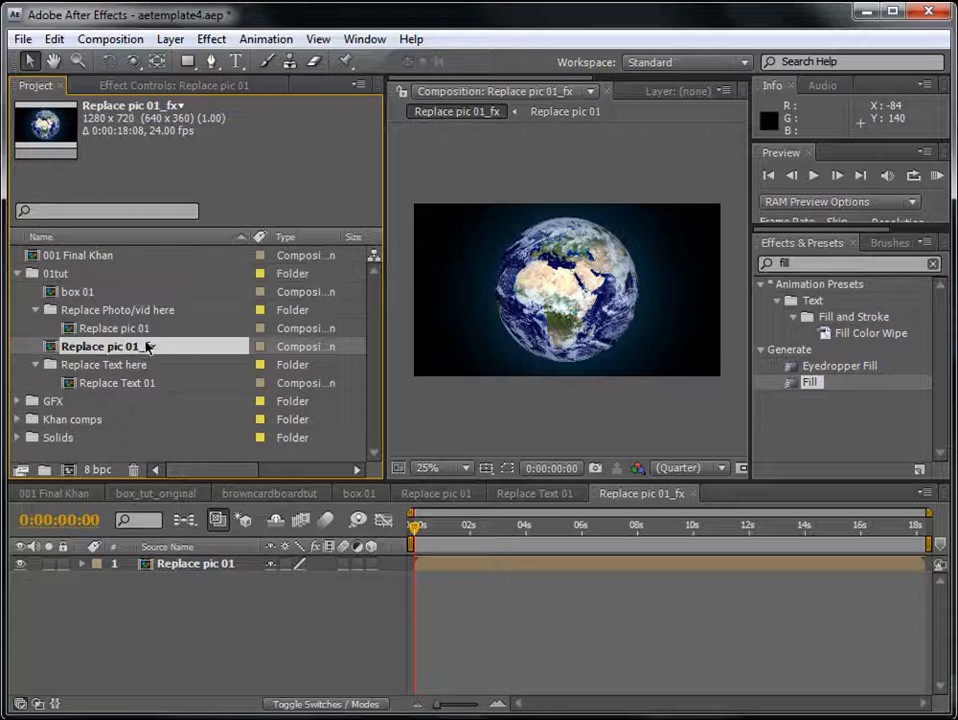
{"action": "left_click", "coordinate": [37, 310]}
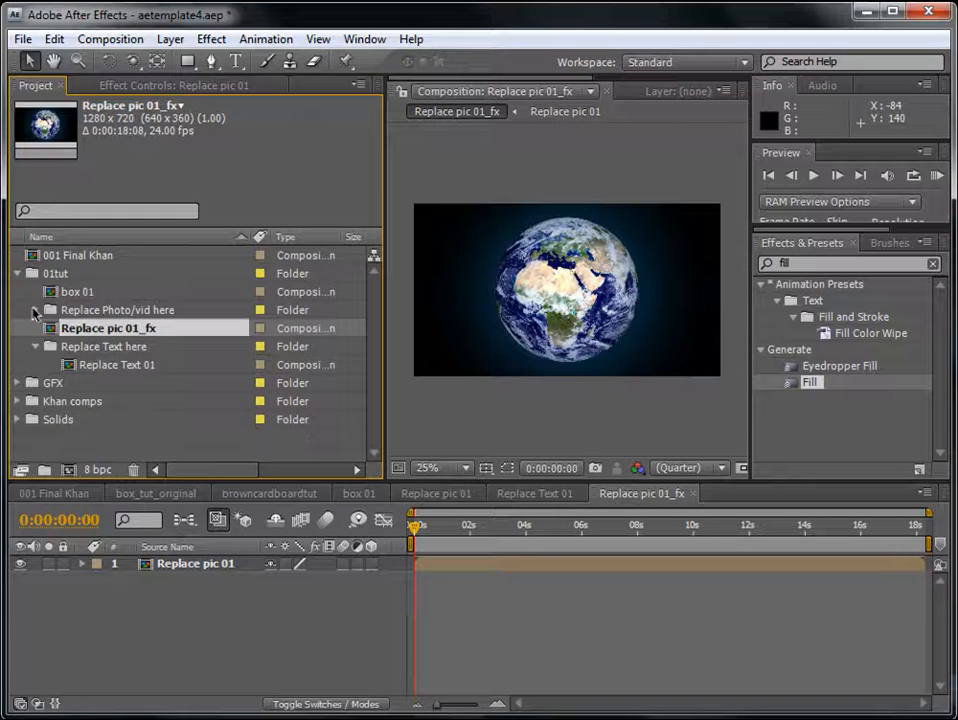
{"action": "left_click", "coordinate": [36, 310]}
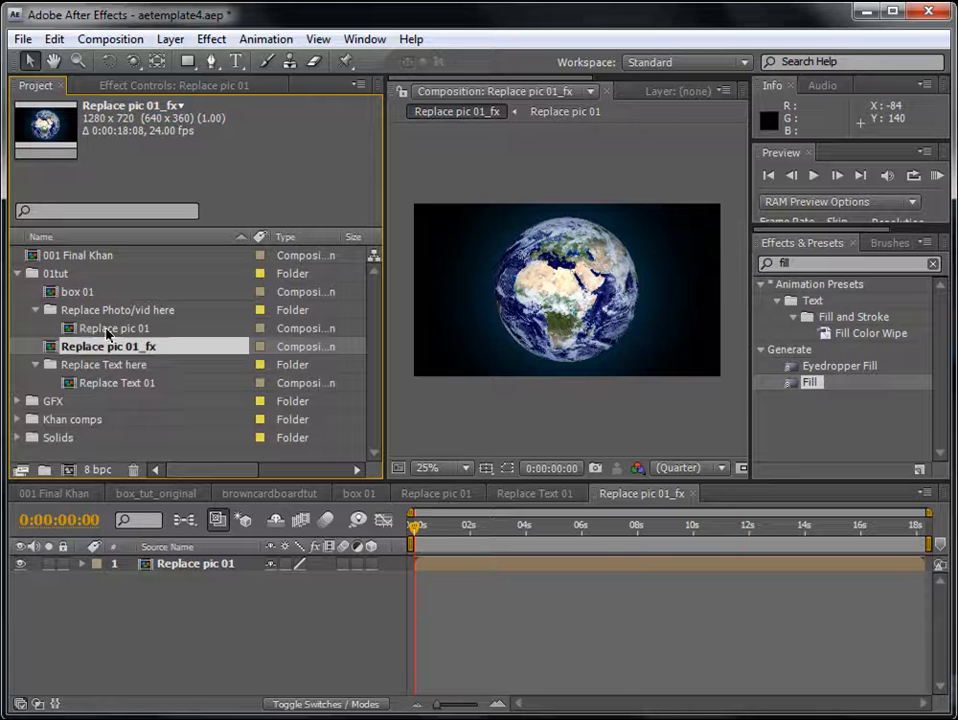
- Open Replace pic 01 to examine its image layer, and return to Replace pic 01_fx
{"action": "double_click", "coordinate": [105, 330]}
{"action": "left_click", "coordinate": [511, 563]}
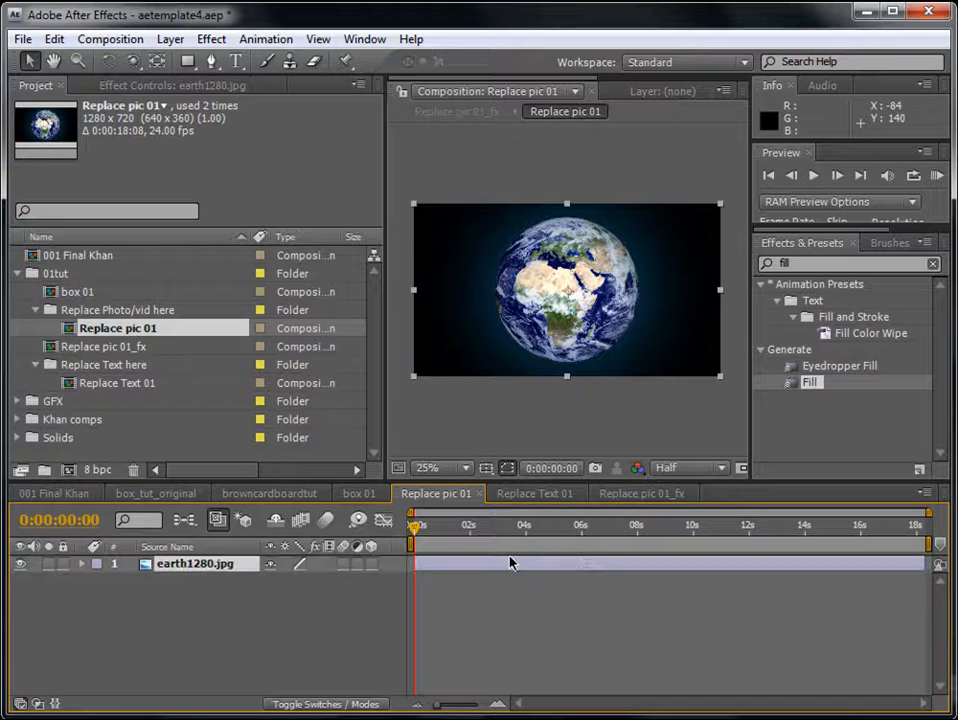
{"action": "double_click", "coordinate": [112, 346]}
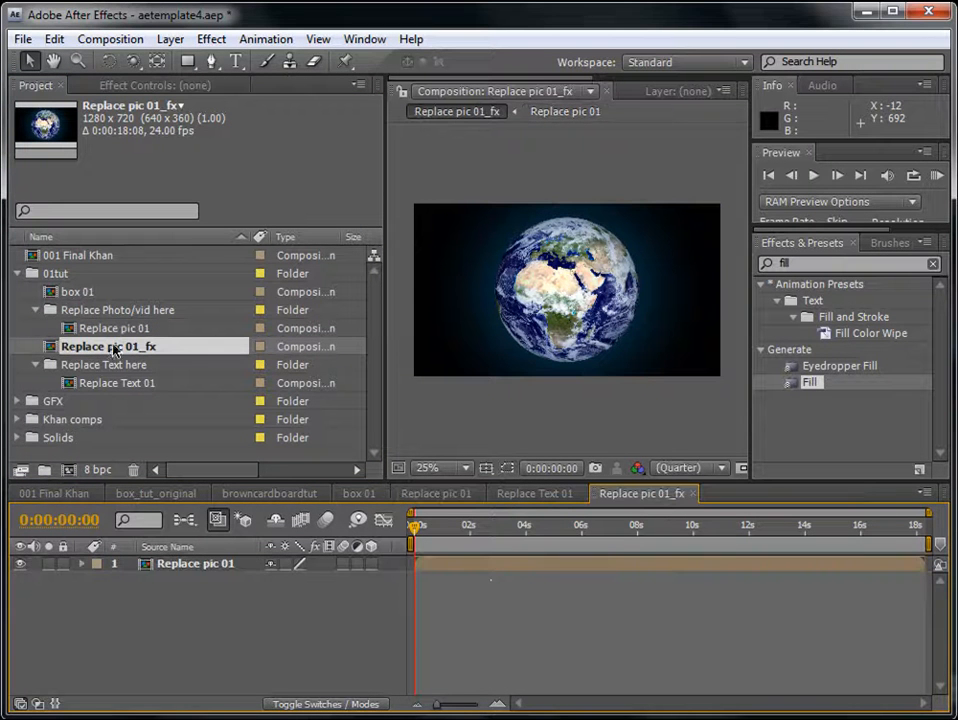
- Add a brown 1280 x 720 px solid above the Replace pic 01 layer in Replace pic 01_fx
{"action": "left_click", "coordinate": [491, 566]}
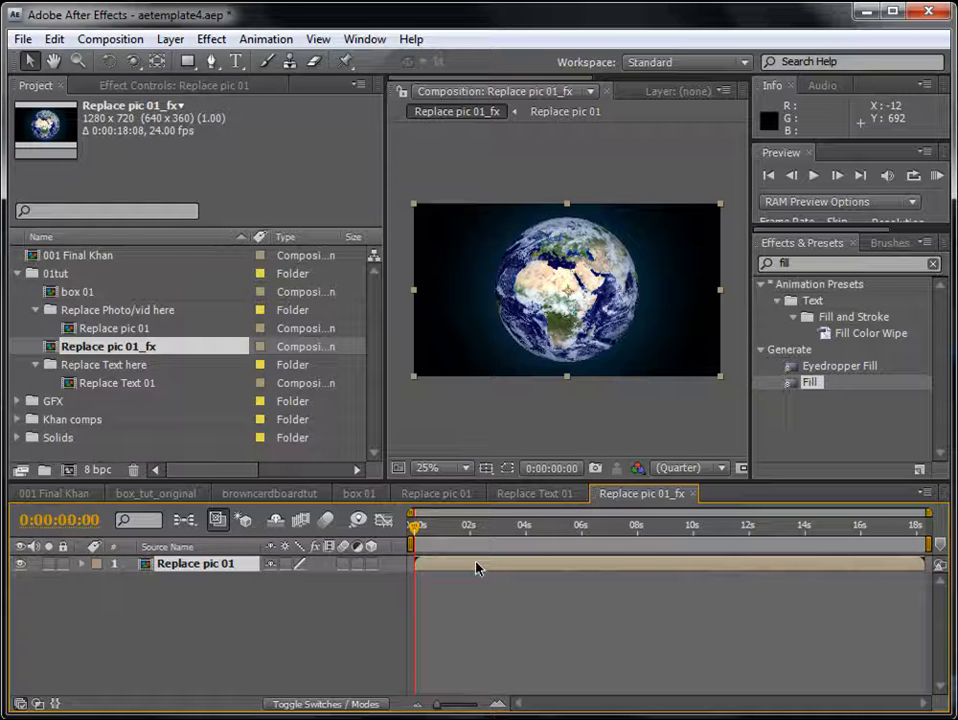
{"action": "left_click", "coordinate": [170, 39]}
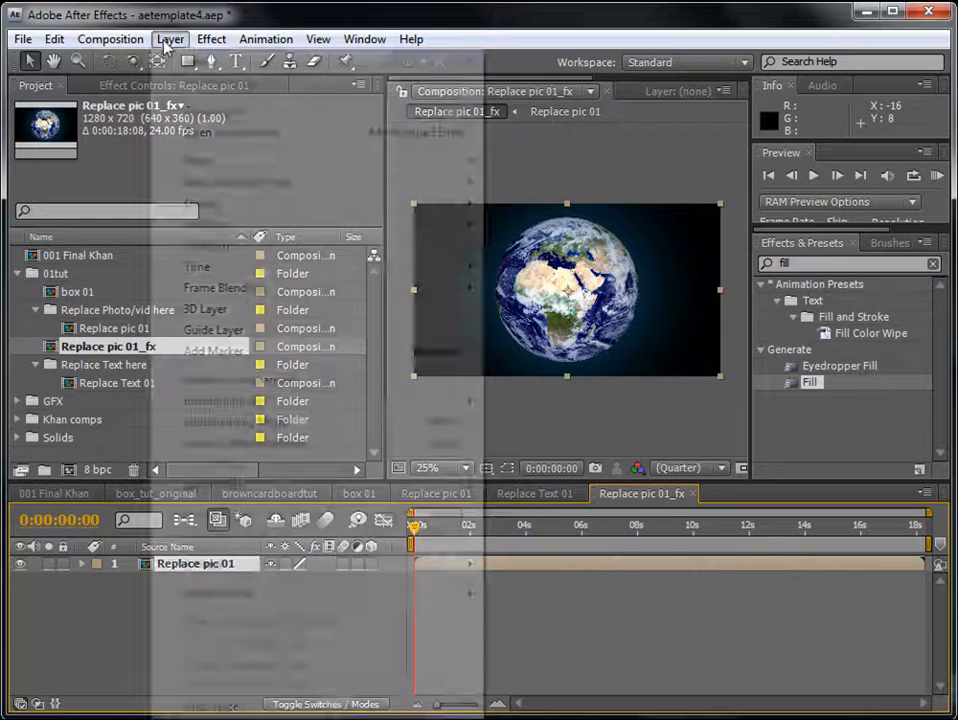
{"action": "mouse_move", "coordinate": [190, 61]}
{"action": "left_click", "coordinate": [526, 84]}
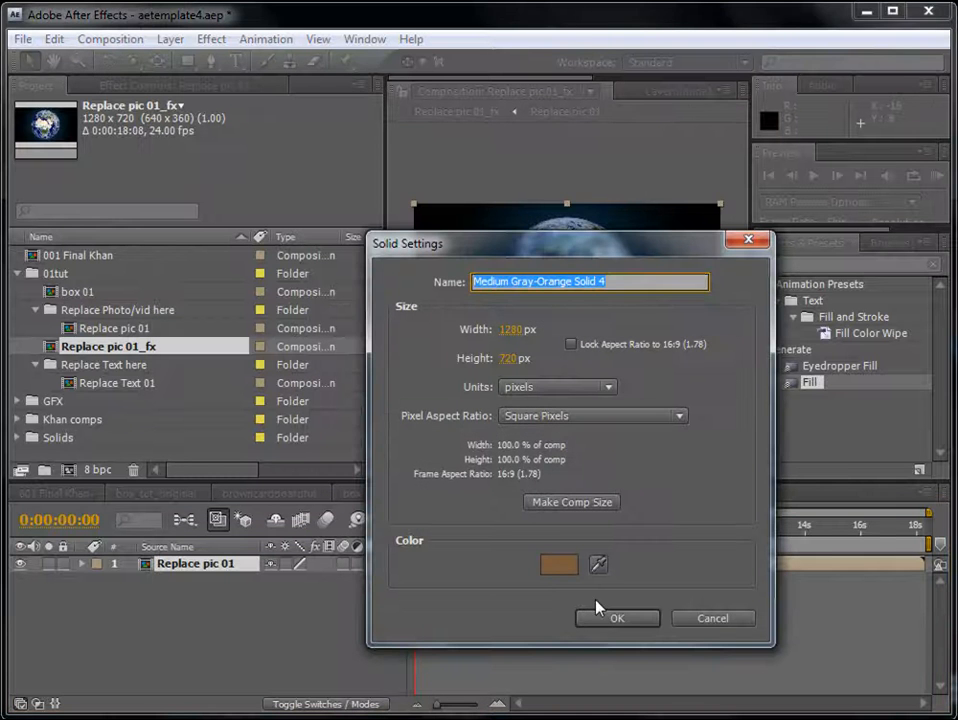
{"action": "left_click", "coordinate": [613, 618]}
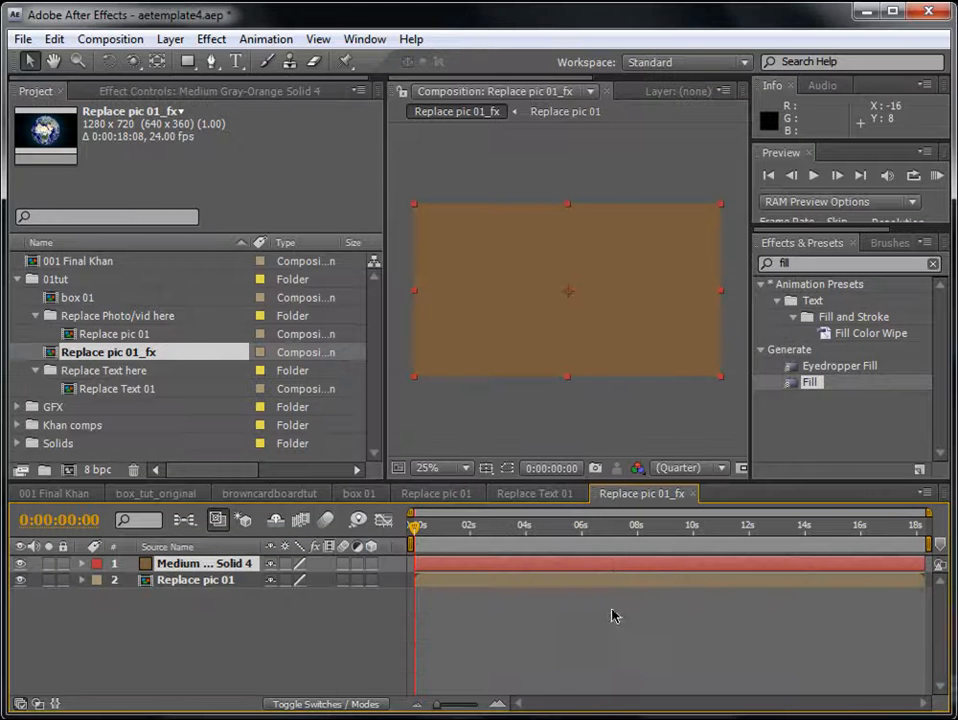
- Mask the solid into a thin frame using an inverted full-layer rectangle mask with an expansion of -15 pixels
{"action": "double_click", "coordinate": [188, 62]}
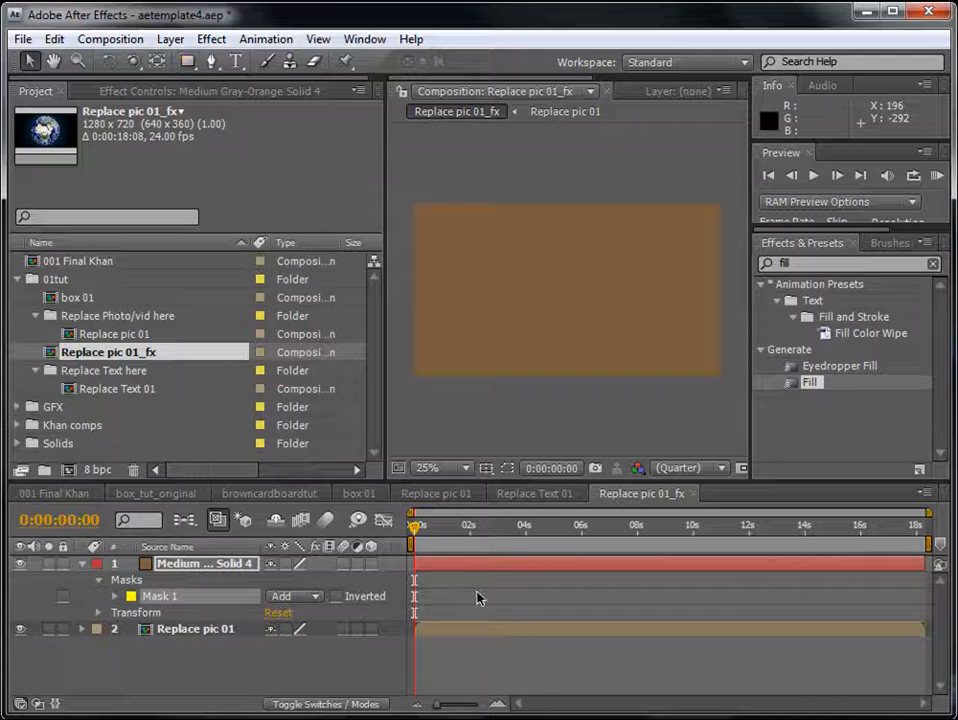
{"action": "left_click_drag", "start_coordinate": [385, 135], "coordinate": [316, 135]}
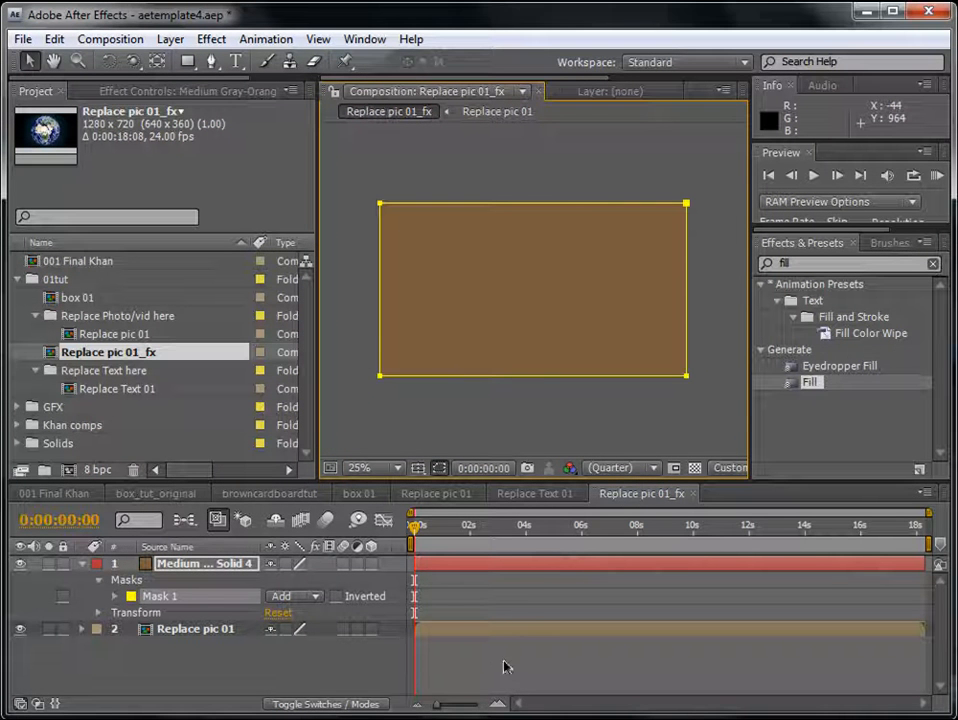
{"action": "left_click", "coordinate": [181, 567]}
{"action": "key", "text": "m"}
{"action": "key", "text": "m"}
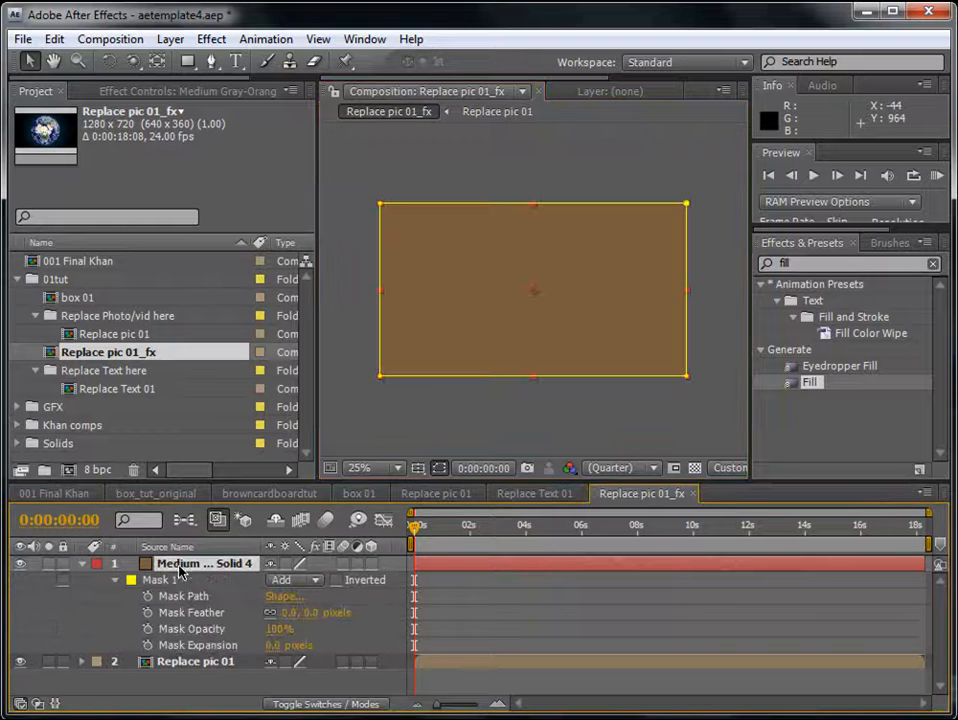
{"action": "left_click_drag", "start_coordinate": [279, 647], "coordinate": [260, 643]}
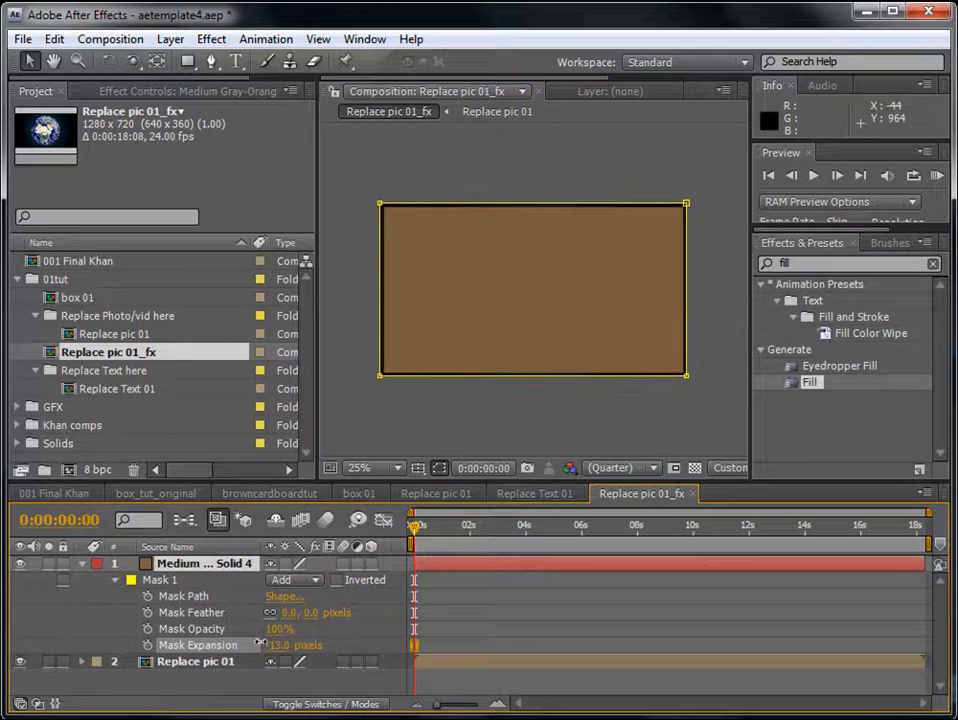
{"action": "left_click", "coordinate": [338, 582]}
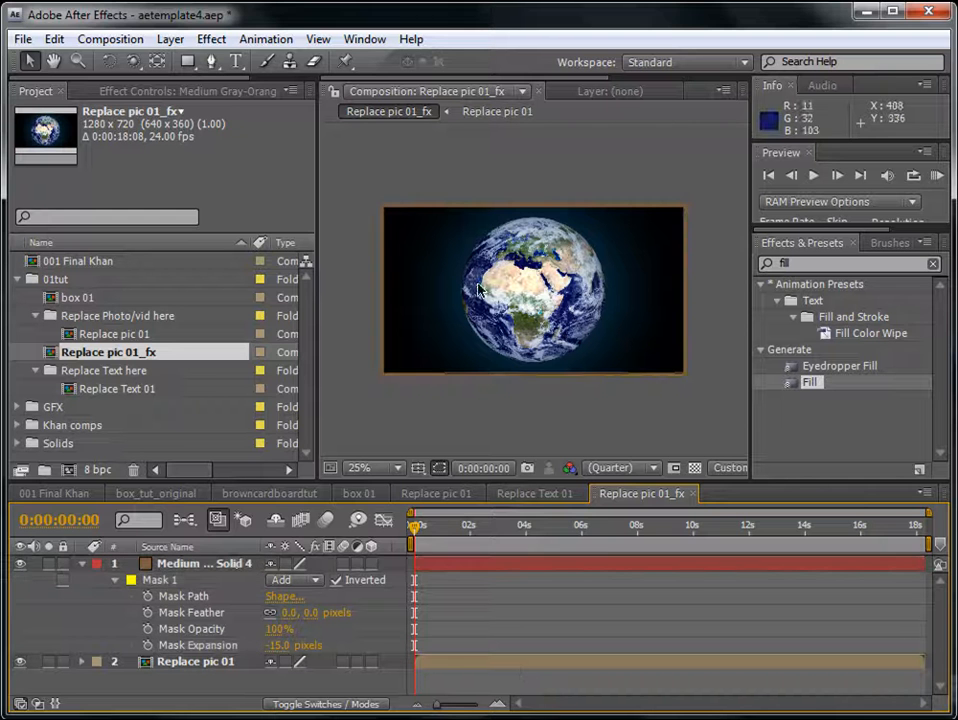
- Apply the Fill effect to the masked solid and bring the project items back into view
{"action": "left_click", "coordinate": [217, 566]}
{"action": "left_click_drag", "start_coordinate": [812, 383], "coordinate": [603, 568]}
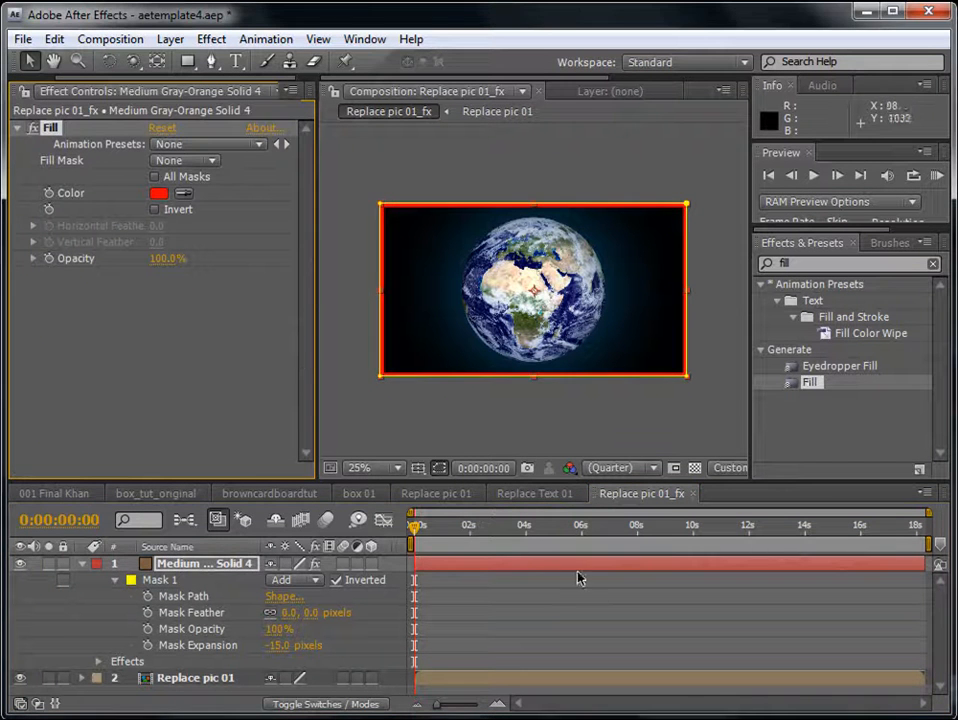
{"action": "left_click", "coordinate": [83, 565]}
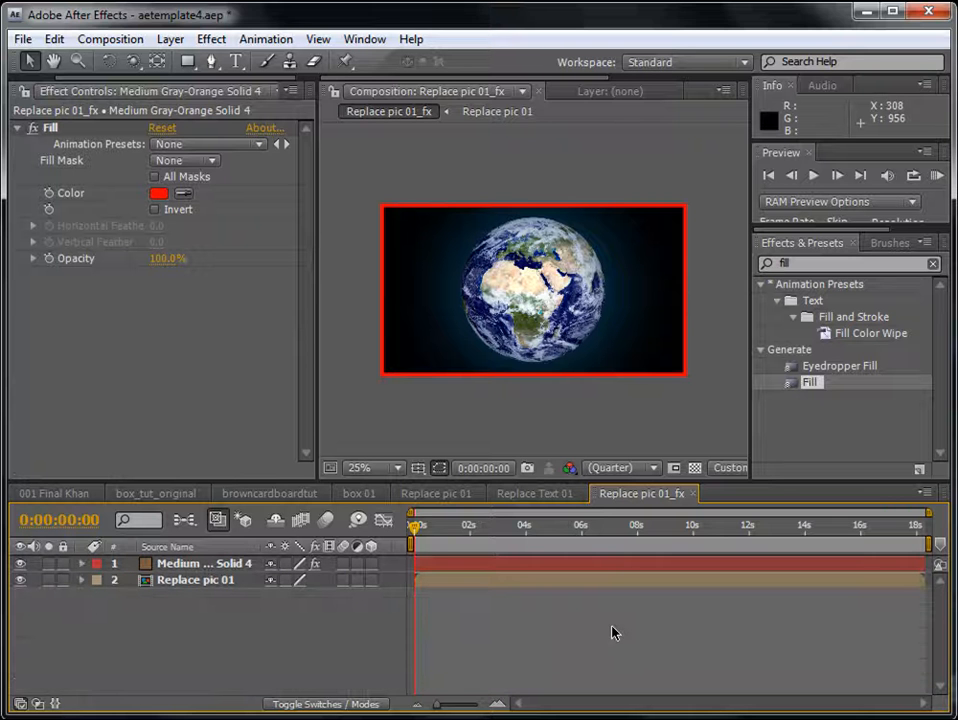
{"action": "left_click_drag", "start_coordinate": [316, 105], "coordinate": [316, 134]}
{"action": "left_click", "coordinate": [35, 87]}
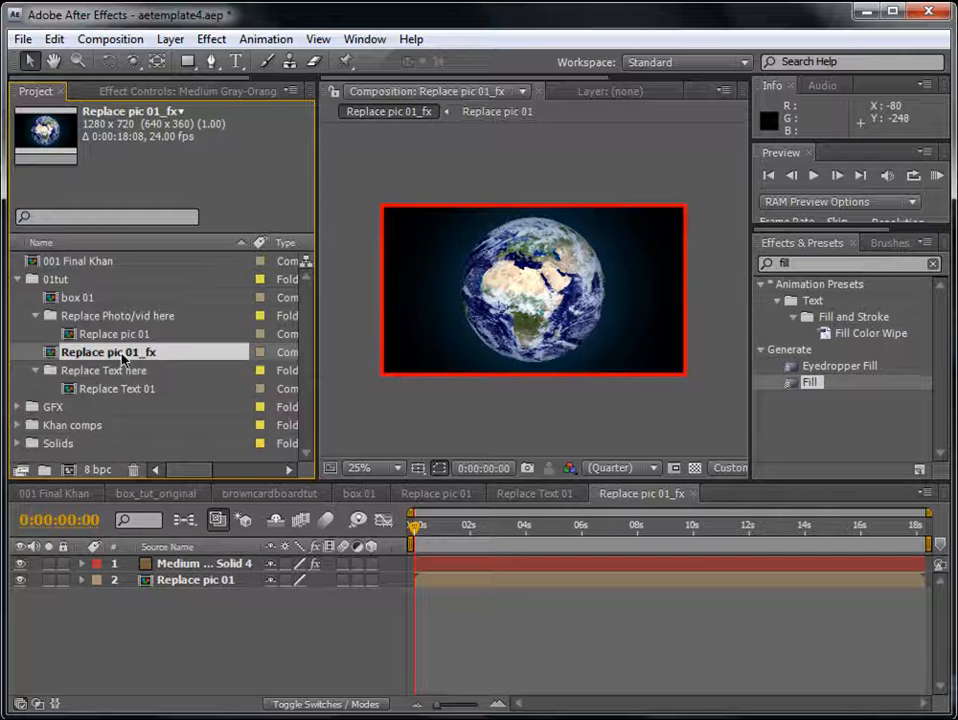
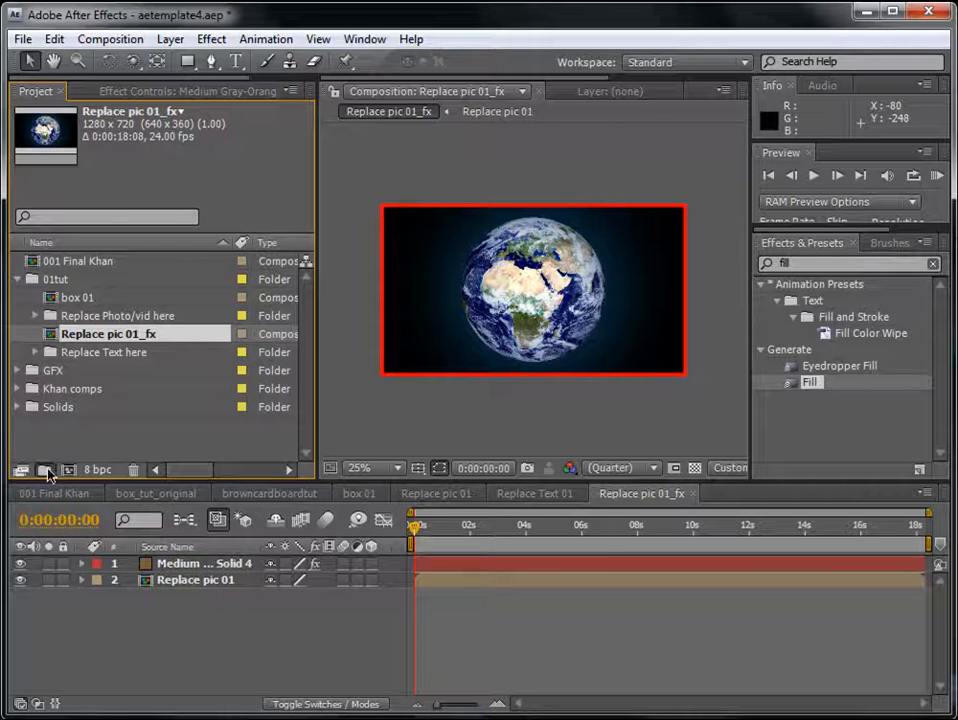
- Create a folder named boxes inside the 01tut folder
{"action": "left_click", "coordinate": [45, 469]}
{"action": "type", "text": "bo"}
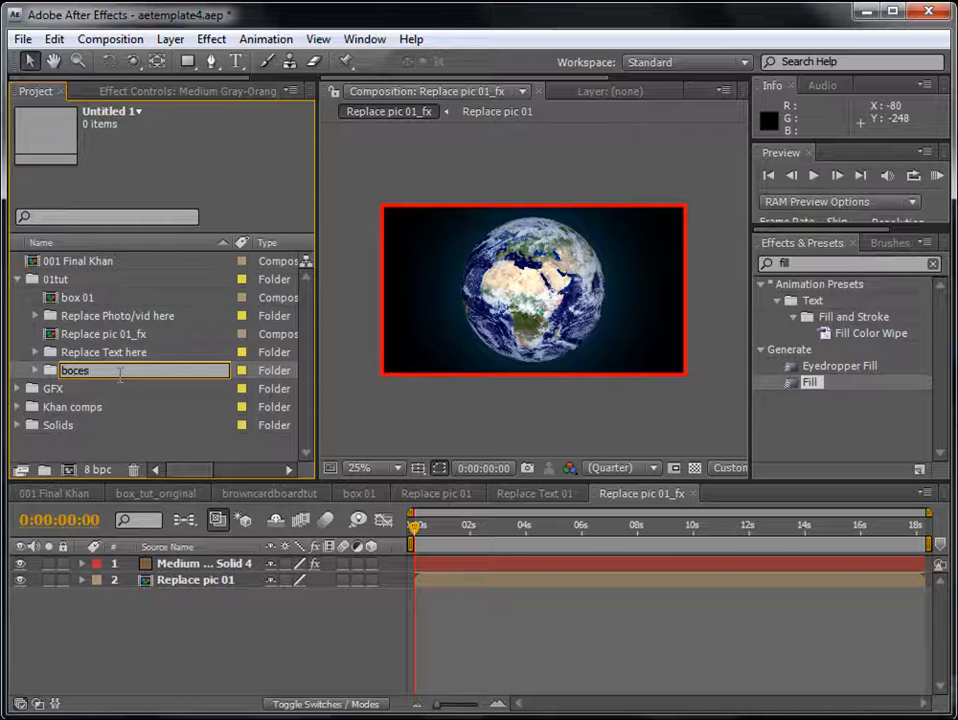
{"action": "type", "text": "c"}
{"action": "key", "text": "BackSpace"}
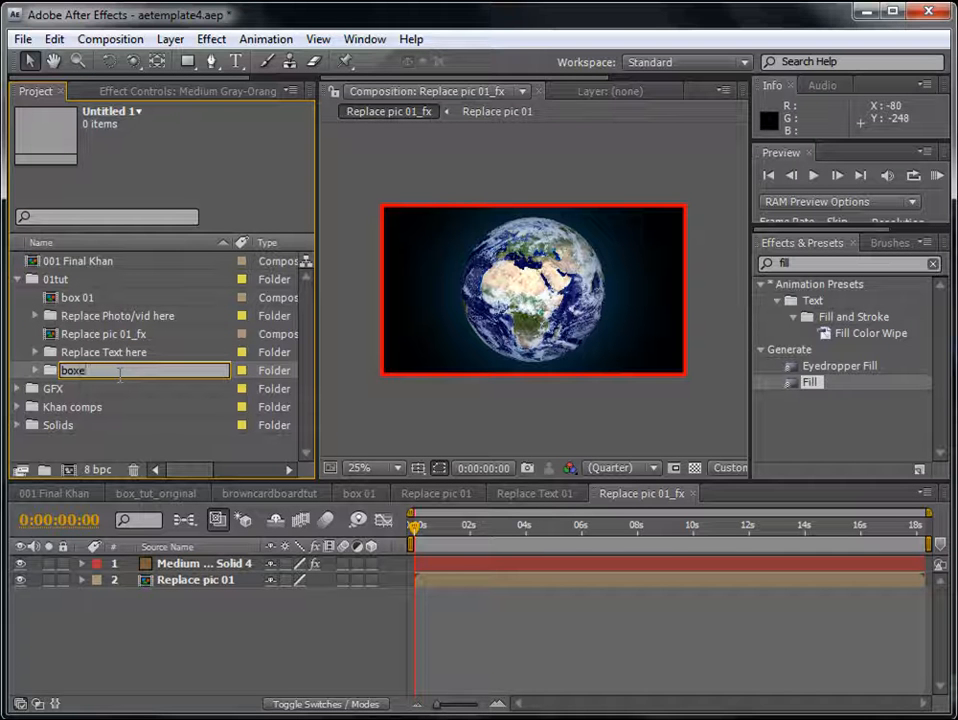
{"action": "key", "text": "Return"}
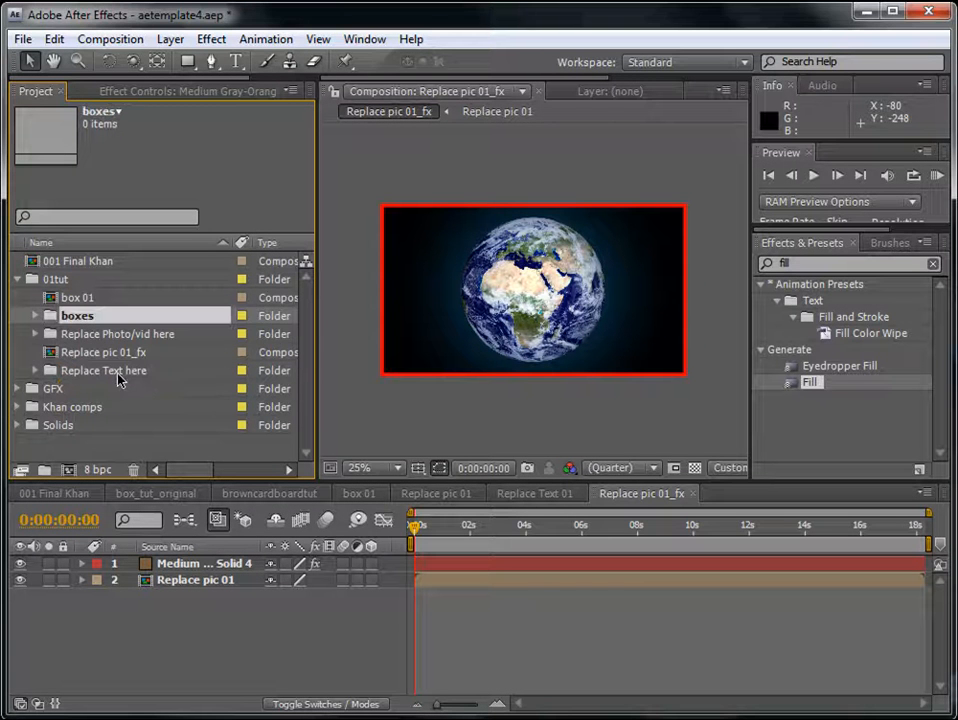
- Move the box 01 and Replace pic 01_fx compositions into the boxes folder
{"action": "left_click_drag", "start_coordinate": [66, 297], "coordinate": [89, 300]}
{"action": "left_click", "coordinate": [82, 340]}
{"action": "left_click", "coordinate": [38, 297]}
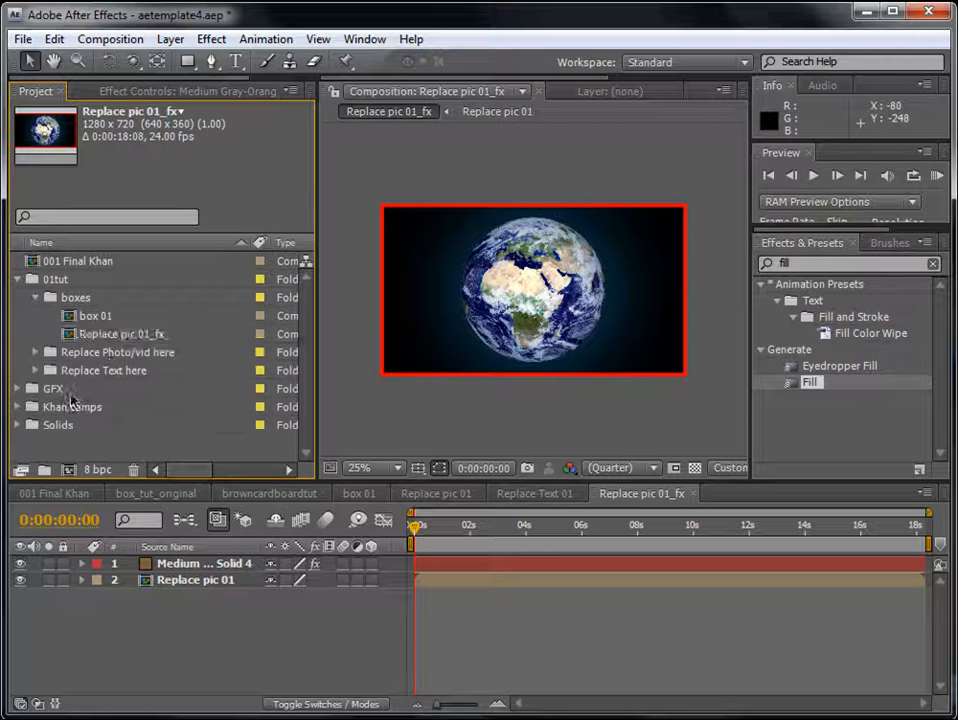
{"action": "left_click", "coordinate": [125, 335]}
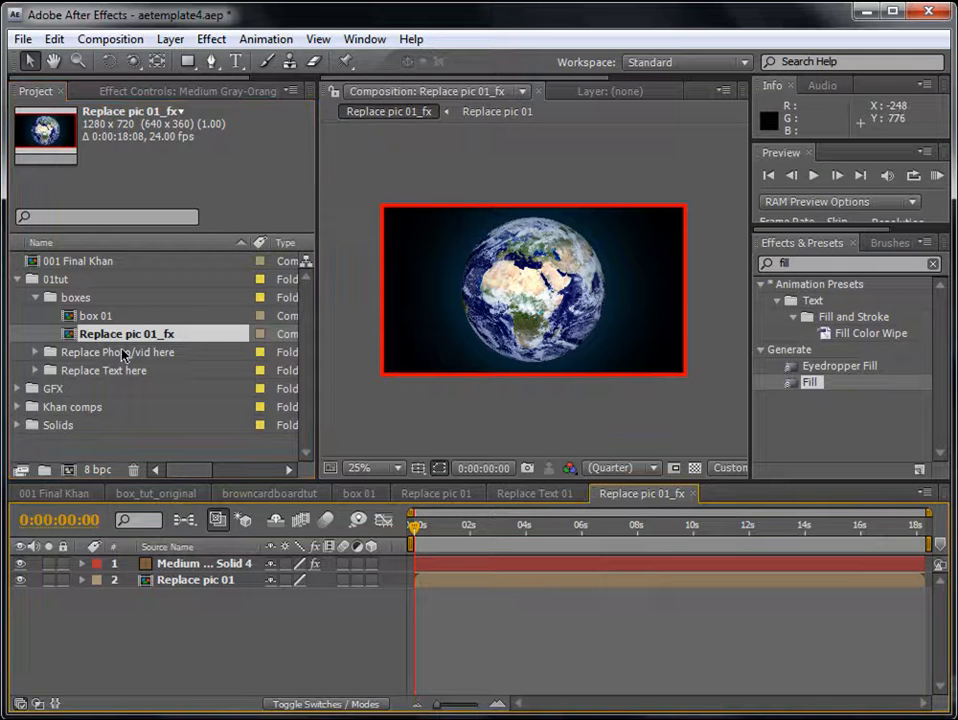
- In the box 01 composition, replace the source of the Replace pic 01 layer with the Replace pic 01_fx composition
{"action": "double_click", "coordinate": [96, 315]}
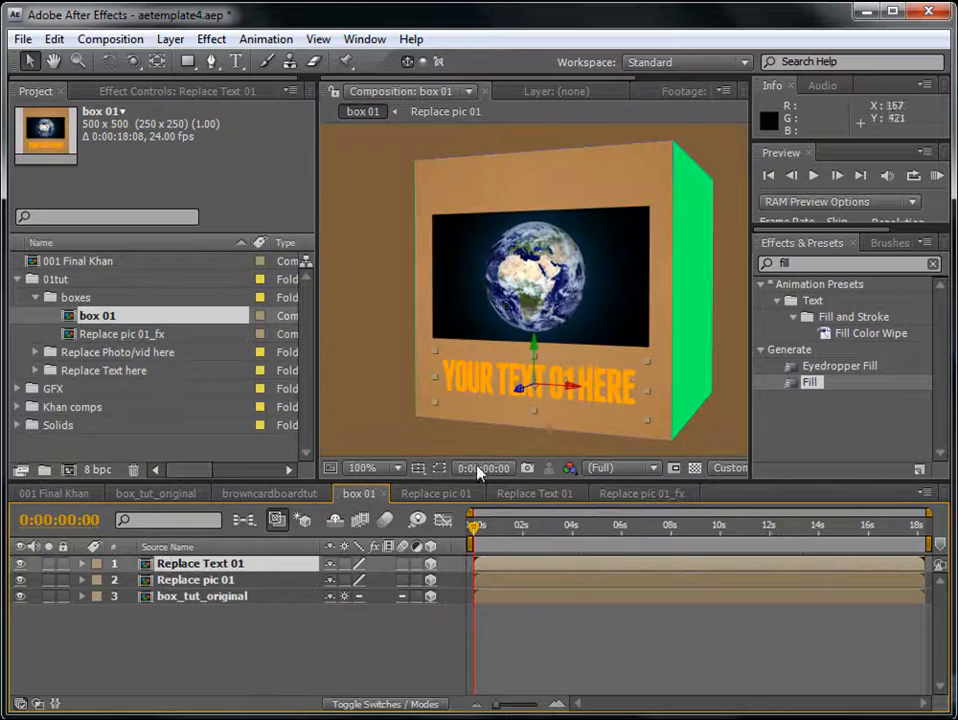
{"action": "left_click", "coordinate": [500, 295]}
{"action": "left_click", "coordinate": [453, 620]}
{"action": "left_click", "coordinate": [512, 581]}
{"action": "left_click", "coordinate": [20, 580]}
{"action": "left_click", "coordinate": [20, 580]}
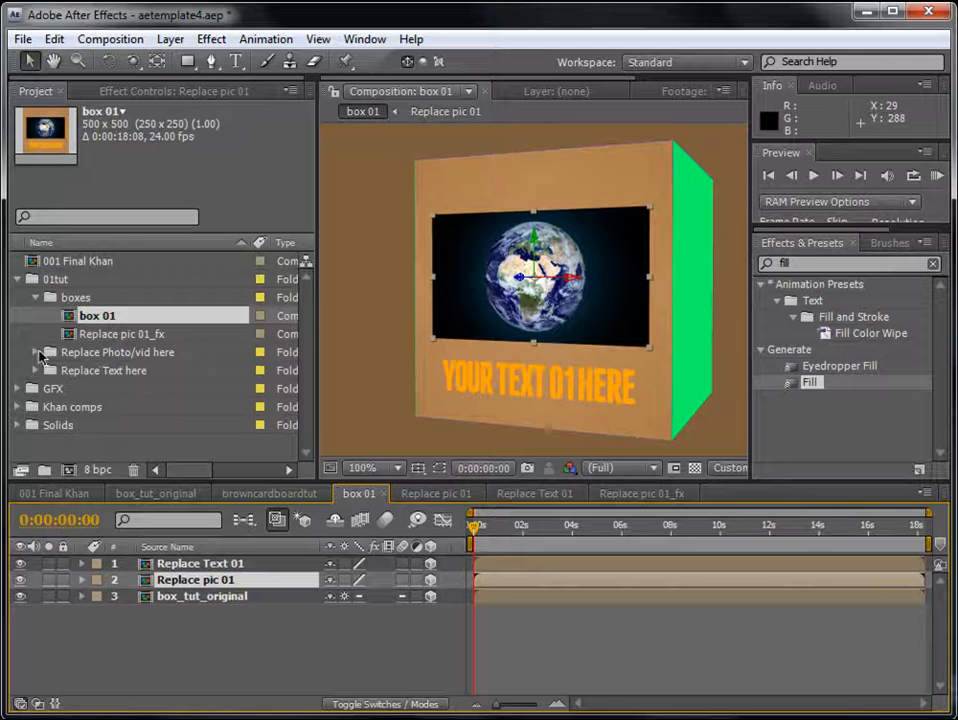
{"action": "left_click", "coordinate": [36, 352]}
{"action": "left_click", "coordinate": [76, 371]}
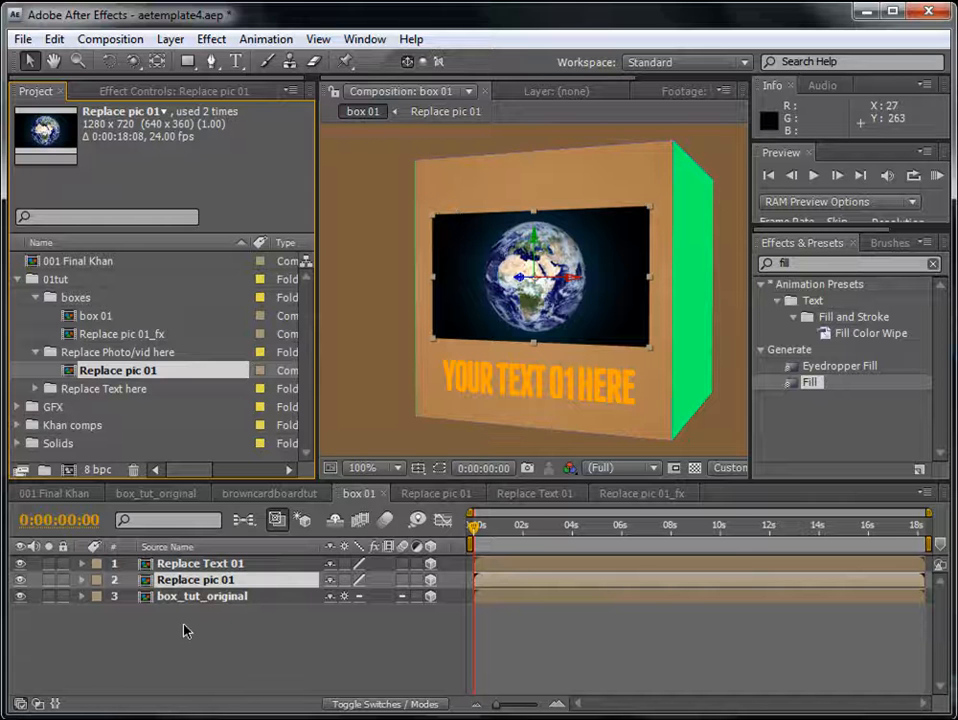
{"action": "left_click", "coordinate": [141, 337]}
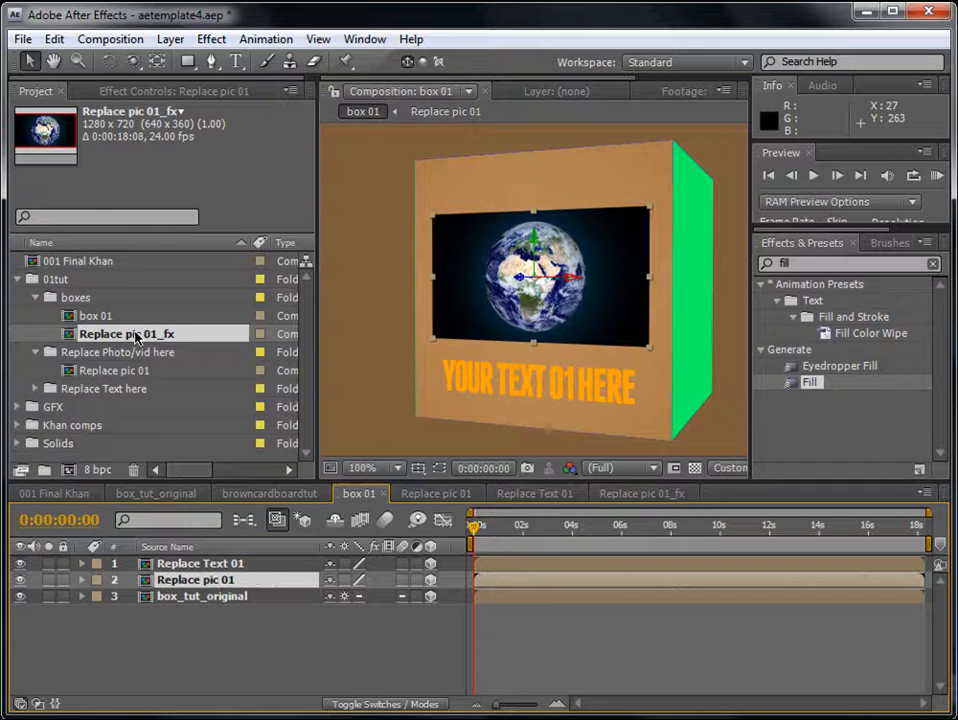
{"action": "left_click_drag", "start_coordinate": [136, 338], "coordinate": [490, 582]}
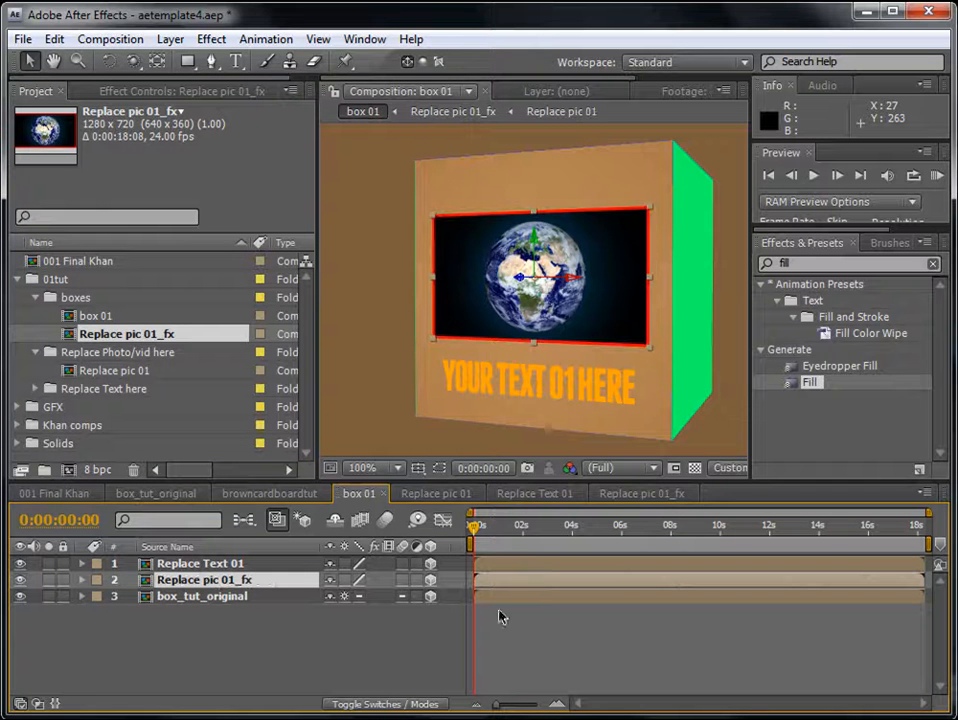
{"action": "left_click", "coordinate": [571, 625]}
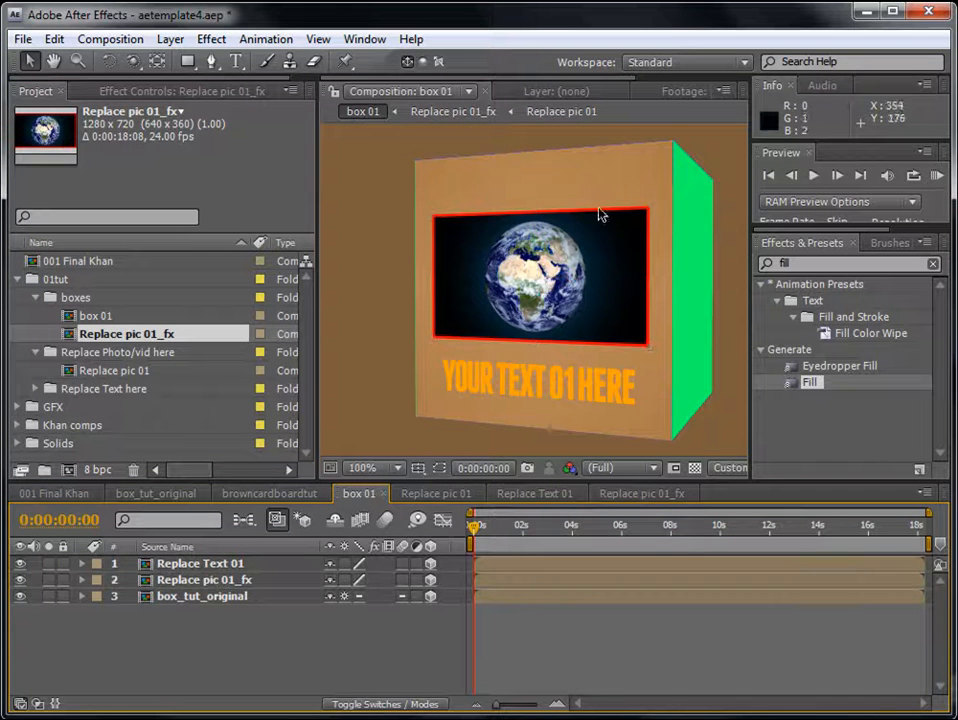
- Collapse the boxes folder and open the Replace pic 01 composition from the Replace Photo/vid here folder
{"action": "left_click", "coordinate": [36, 298]}
{"action": "left_click", "coordinate": [36, 298]}
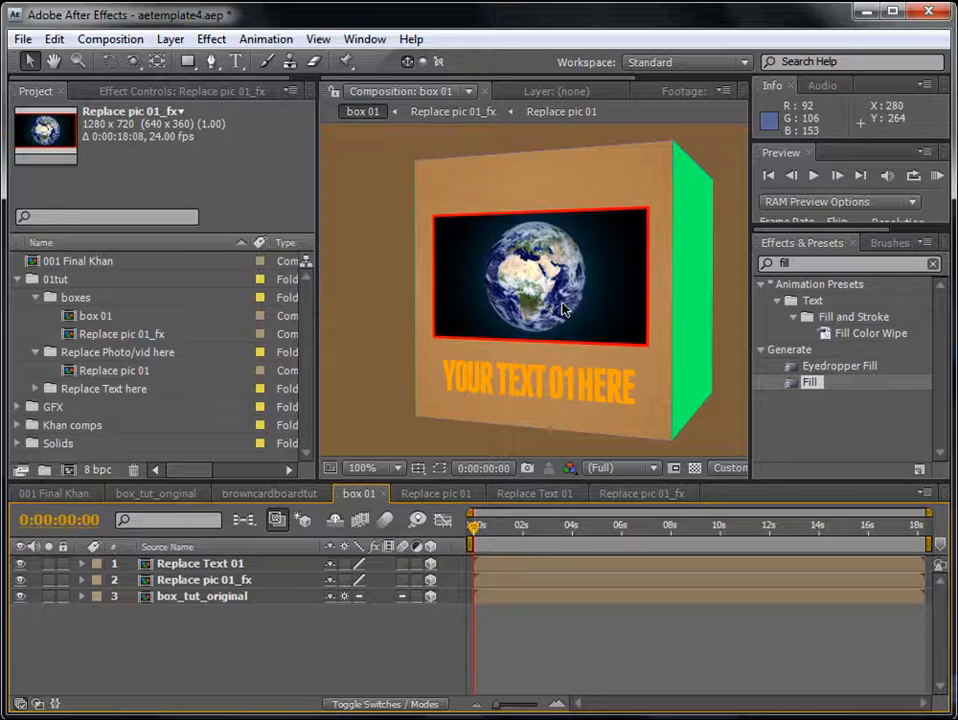
{"action": "left_click", "coordinate": [115, 342]}
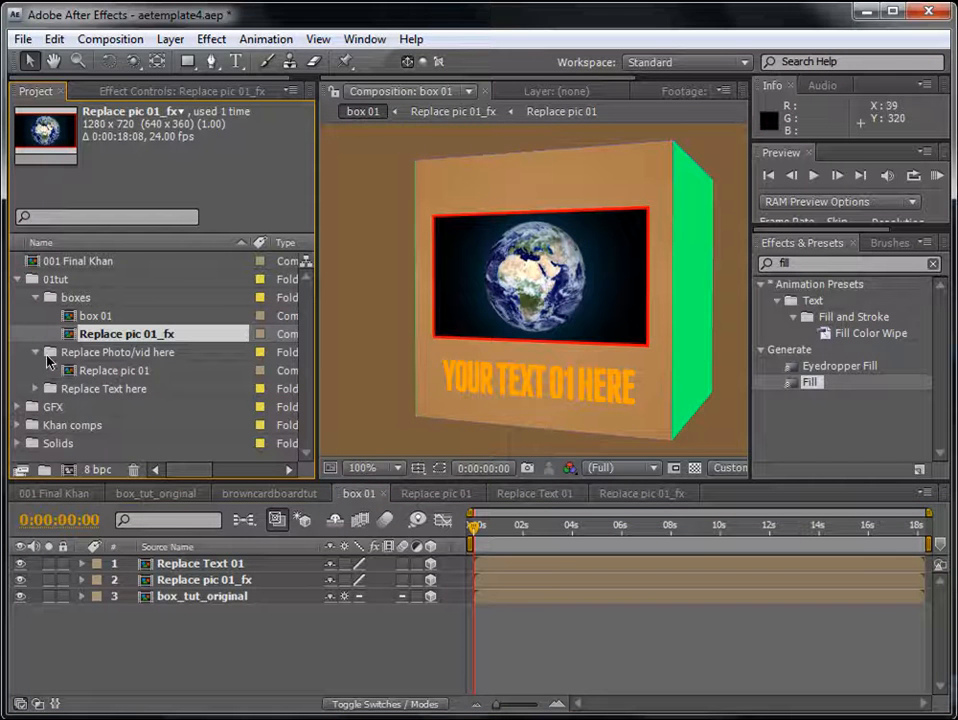
{"action": "left_click", "coordinate": [35, 297]}
{"action": "left_click", "coordinate": [35, 316]}
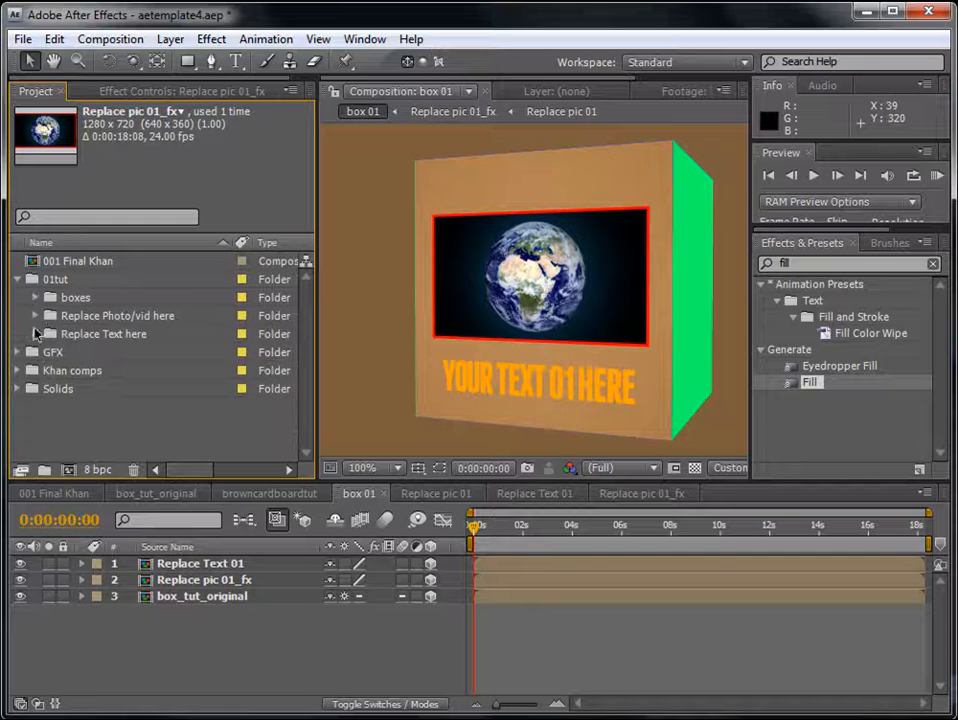
{"action": "left_click", "coordinate": [118, 316]}
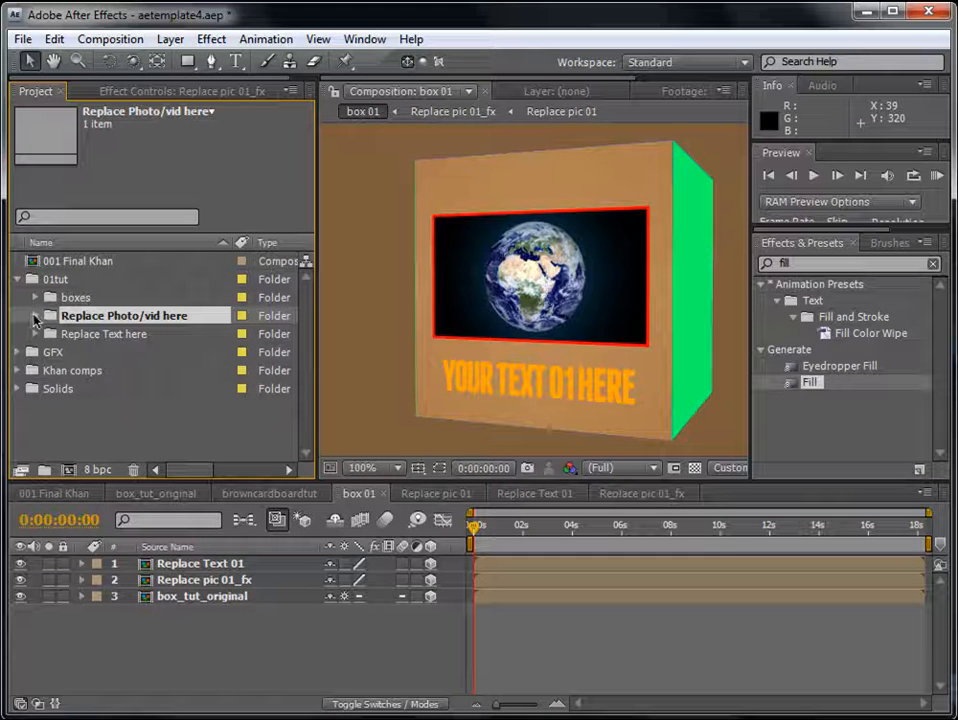
{"action": "left_click", "coordinate": [35, 316]}
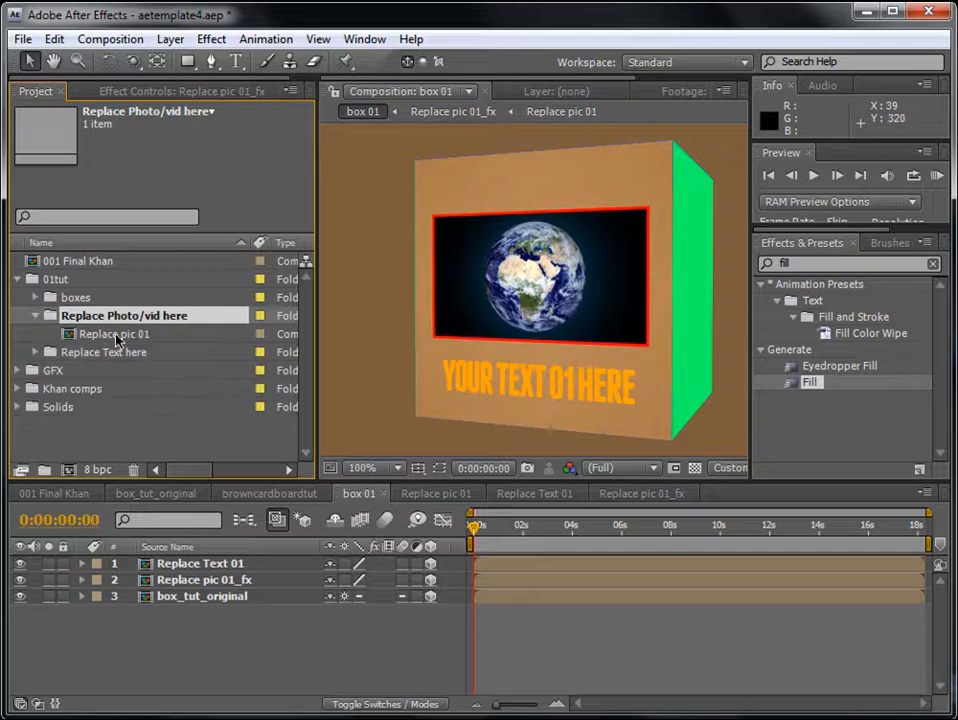
{"action": "double_click", "coordinate": [116, 335]}
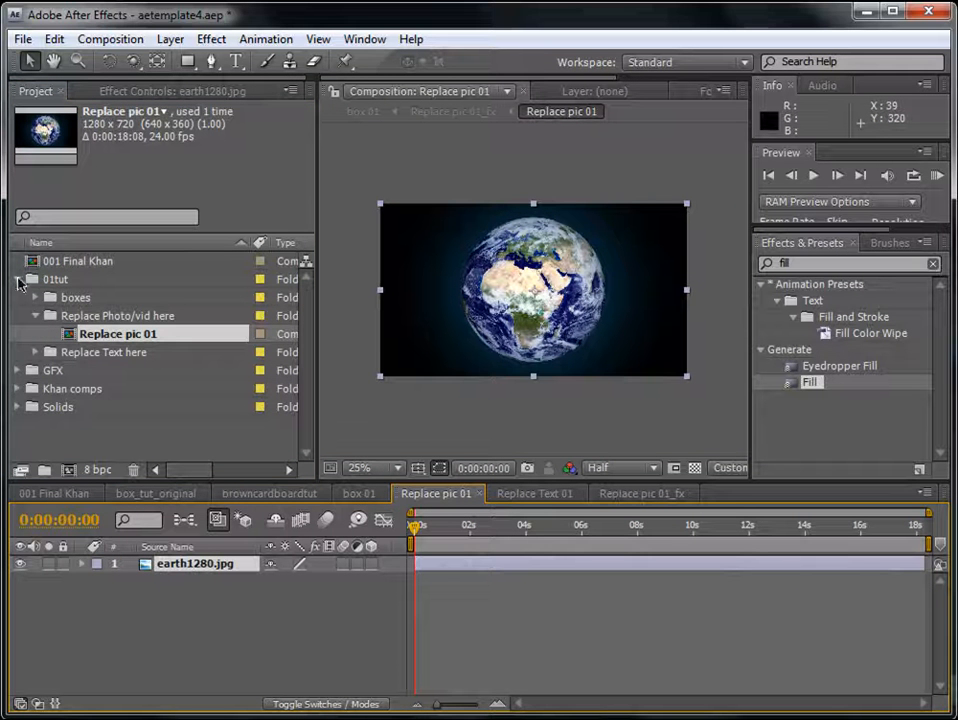
- Add duck1.jpg from the GFX folder to Replace pic 01 and delete the earth1280.jpg layer
{"action": "left_click", "coordinate": [17, 370]}
{"action": "scroll", "coordinate": [184, 395], "scroll_direction": "down", "scroll_amount": 1}
{"action": "left_click_drag", "start_coordinate": [100, 407], "coordinate": [186, 568]}
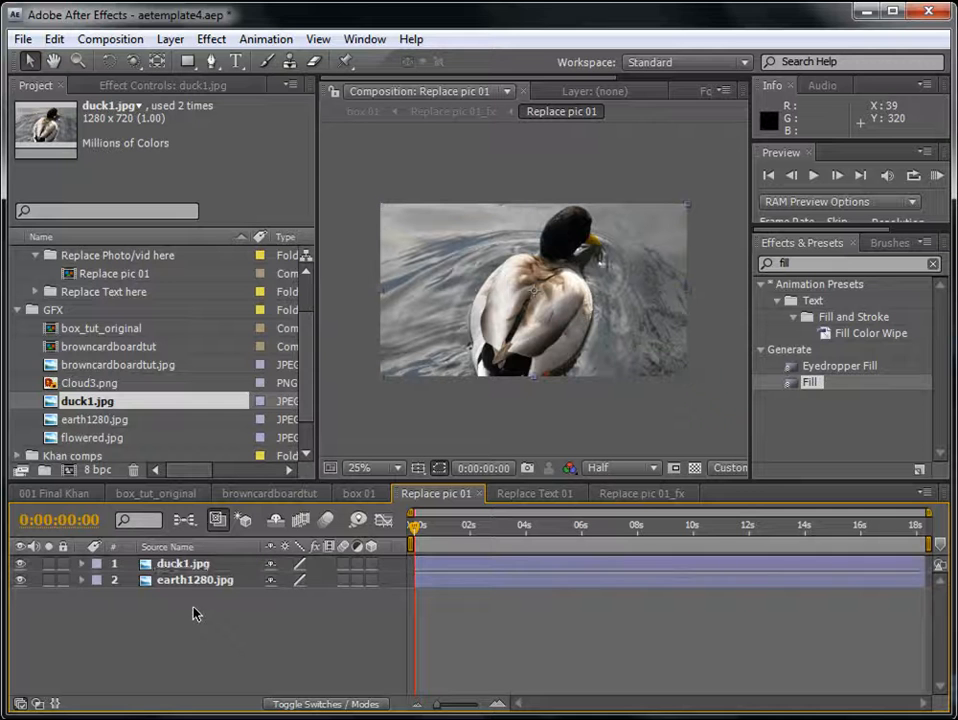
{"action": "left_click", "coordinate": [197, 582]}
{"action": "key", "text": "Delete"}
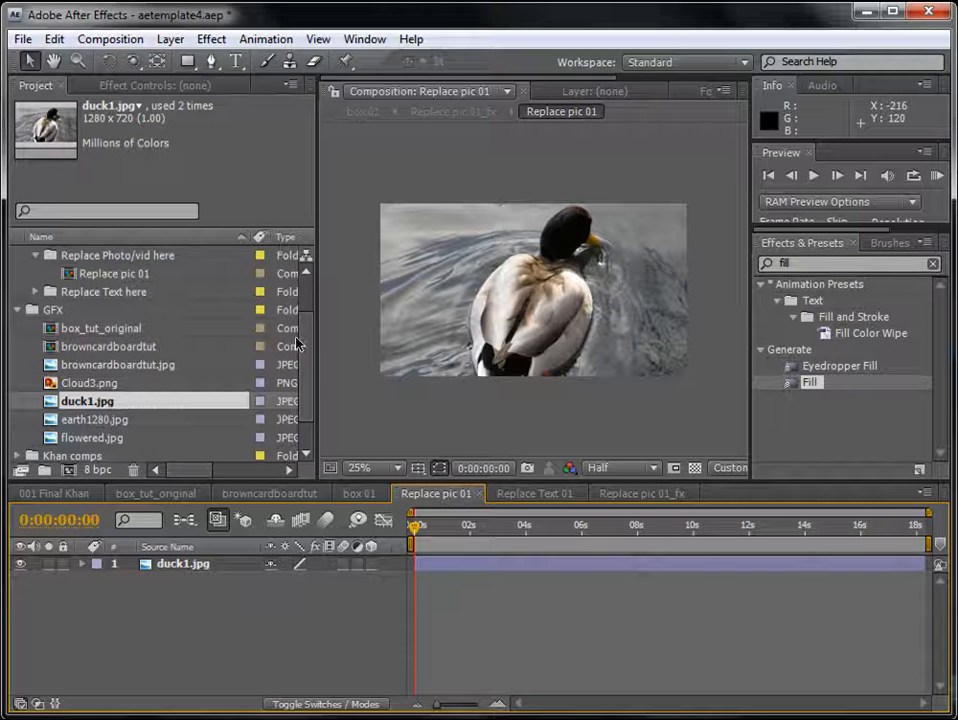
- Reopen box 01 from the boxes folder to check the swapped picture on the box face
{"action": "scroll", "coordinate": [308, 345], "scroll_direction": "up", "scroll_amount": 1}
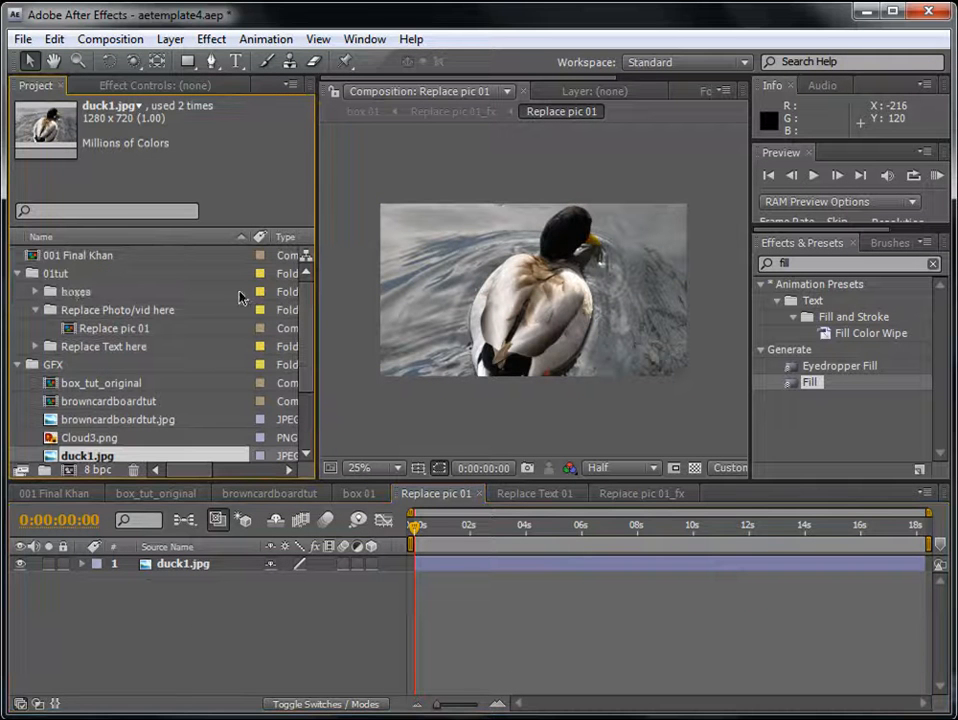
{"action": "left_click", "coordinate": [36, 291]}
{"action": "double_click", "coordinate": [90, 310]}
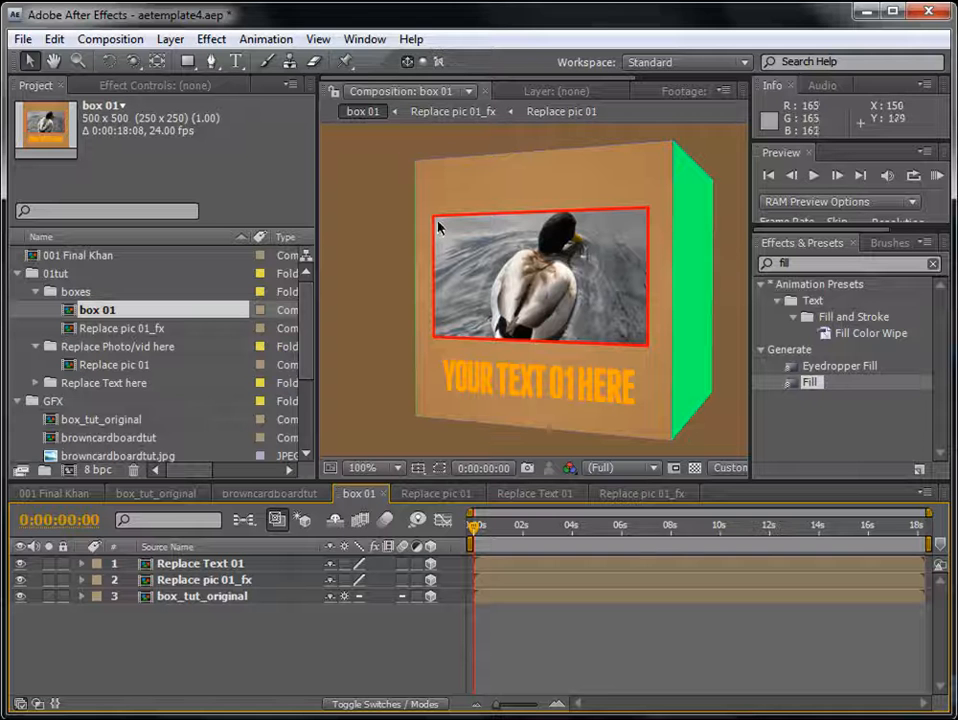
{"action": "left_click", "coordinate": [610, 606]}
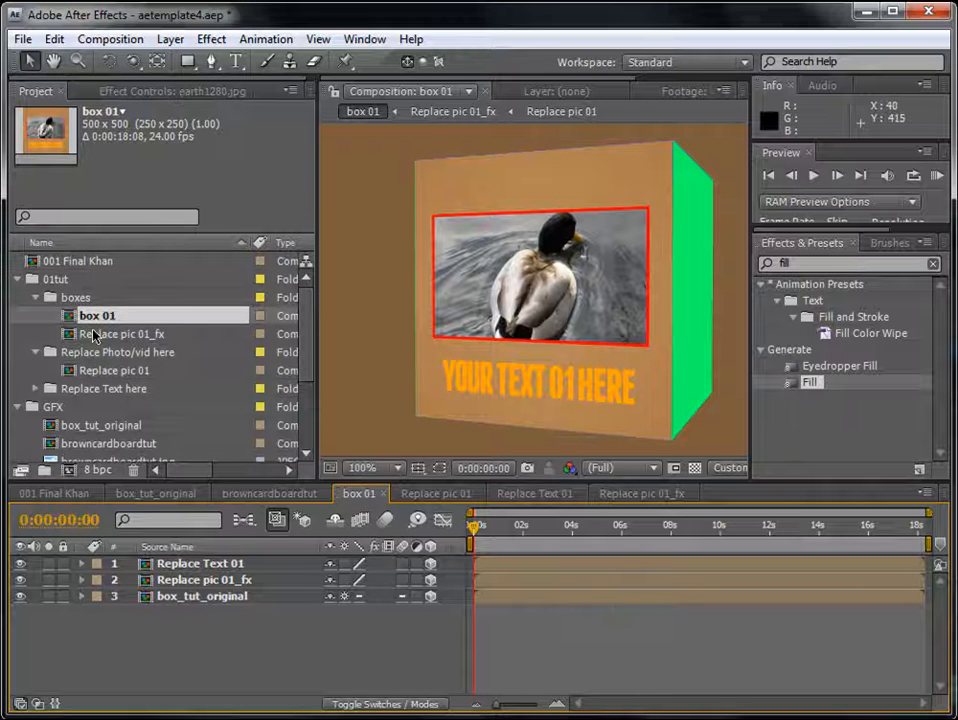
{"action": "mouse_move", "coordinate": [304, 321]}
{"action": "left_mouse_down"}
{"action": "mouse_move", "coordinate": [305, 373]}
{"action": "mouse_move", "coordinate": [305, 339]}
{"action": "left_mouse_up"}
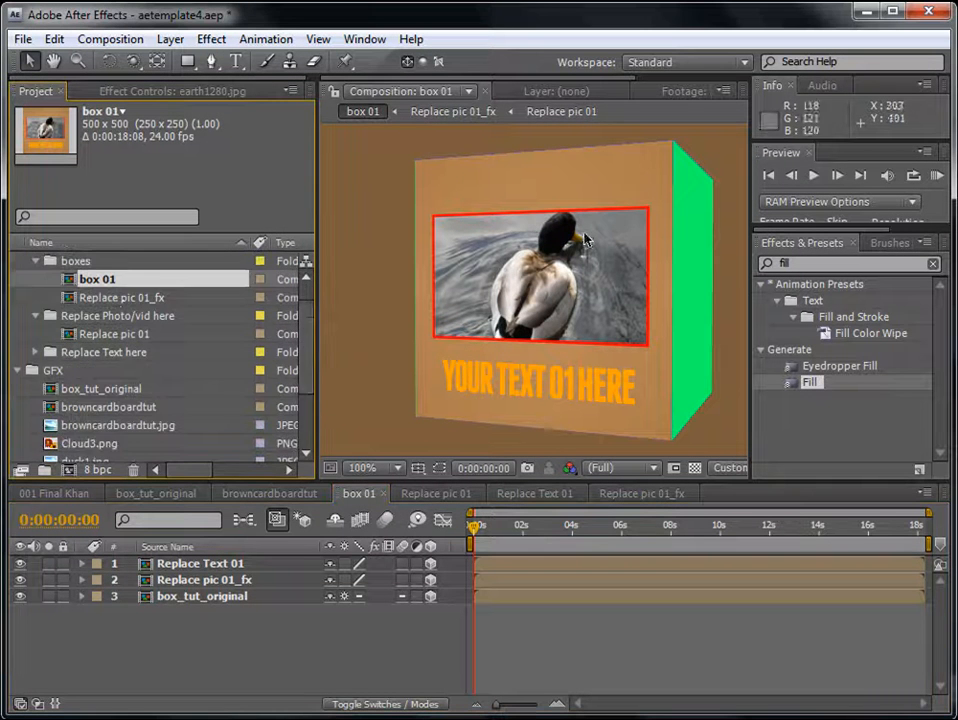
{"action": "left_click", "coordinate": [596, 620]}
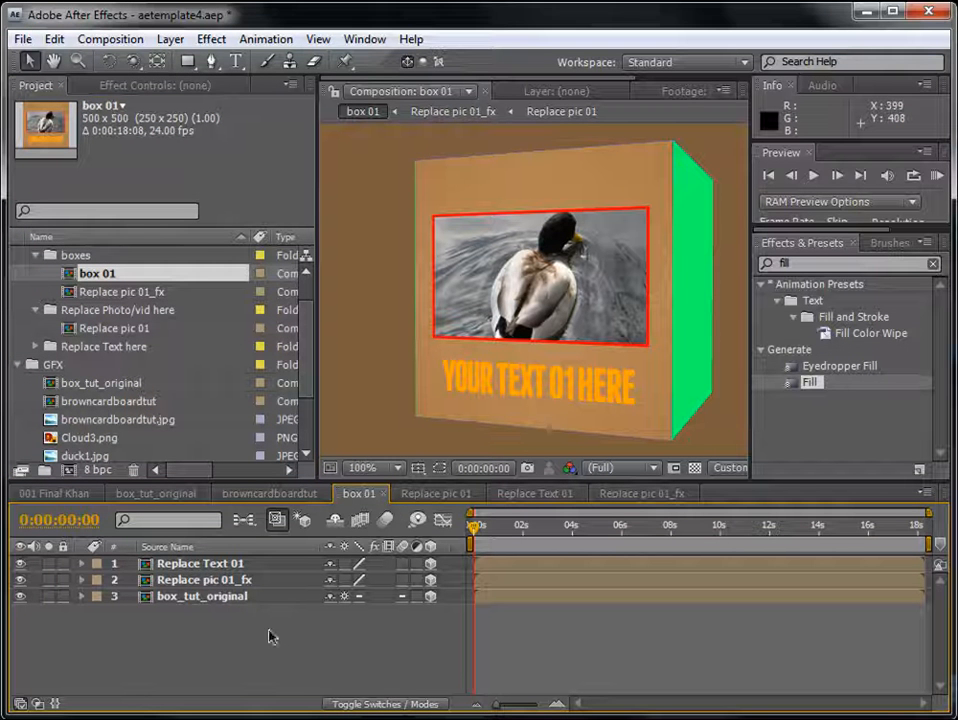
- Apply the Fill effect to the Replace Text 01 layer in box 01 and save the project
{"action": "left_click", "coordinate": [185, 566]}
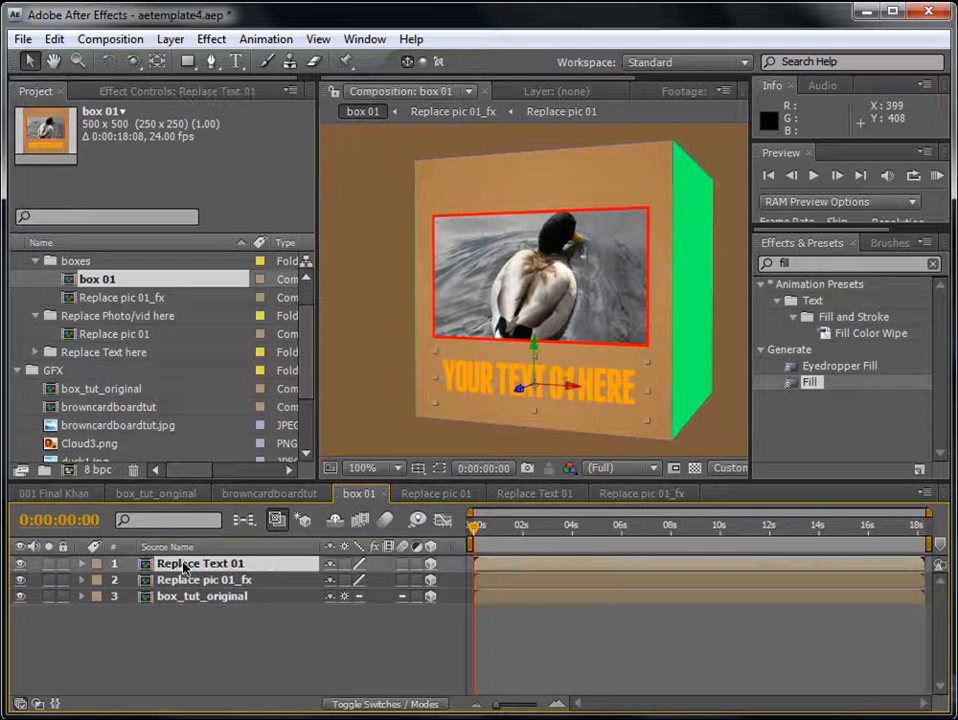
{"action": "left_click_drag", "start_coordinate": [858, 396], "coordinate": [567, 567]}
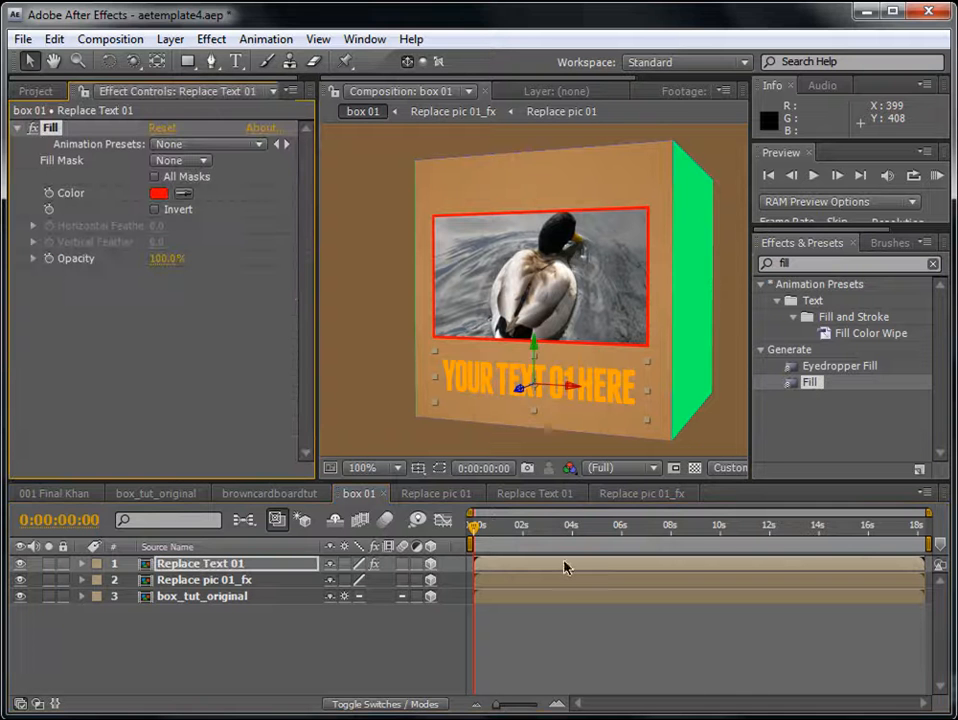
{"action": "left_click", "coordinate": [614, 656]}
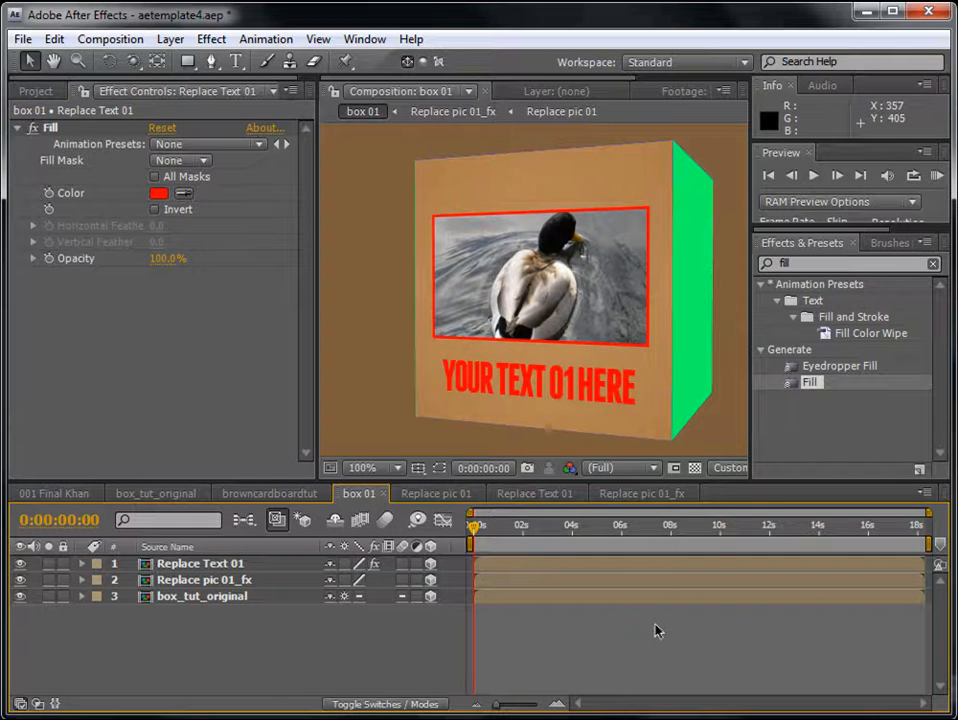
{"action": "key", "text": "ctrl+s"}
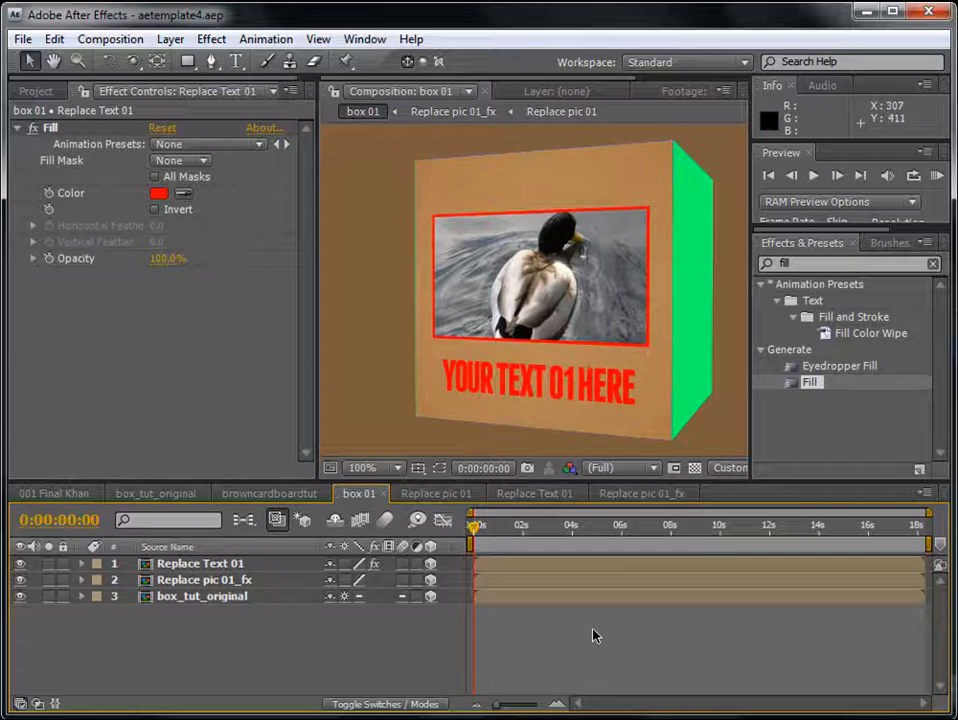
- Bring the project items back into view and collapse the GFX and 01tut folders
{"action": "left_click", "coordinate": [226, 568]}
{"action": "left_click", "coordinate": [36, 91]}
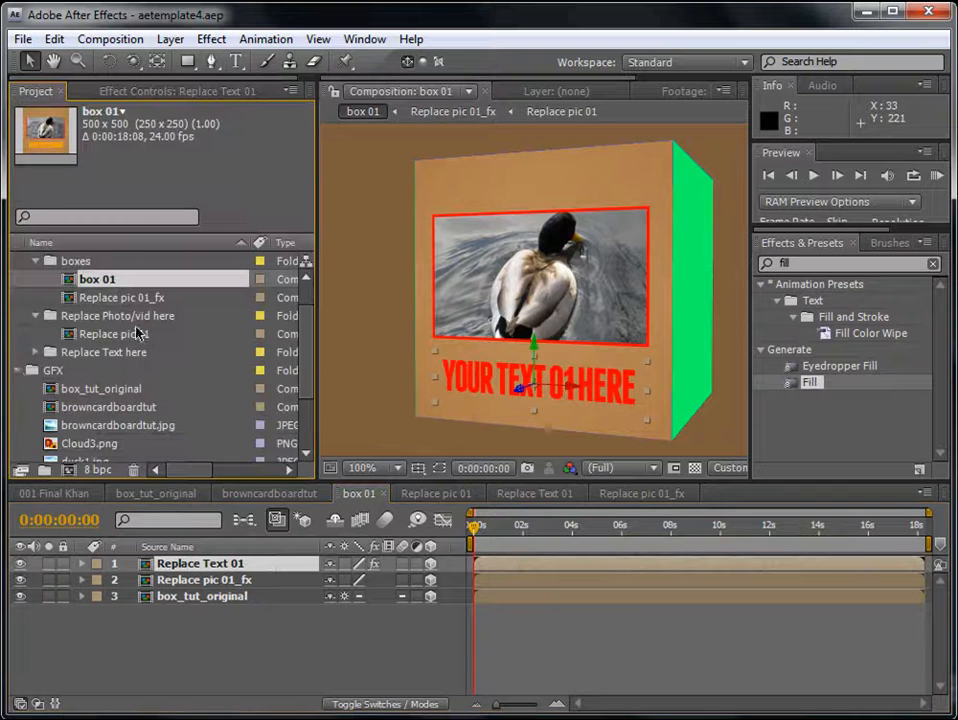
{"action": "left_click", "coordinate": [32, 370]}
{"action": "left_click", "coordinate": [18, 279]}
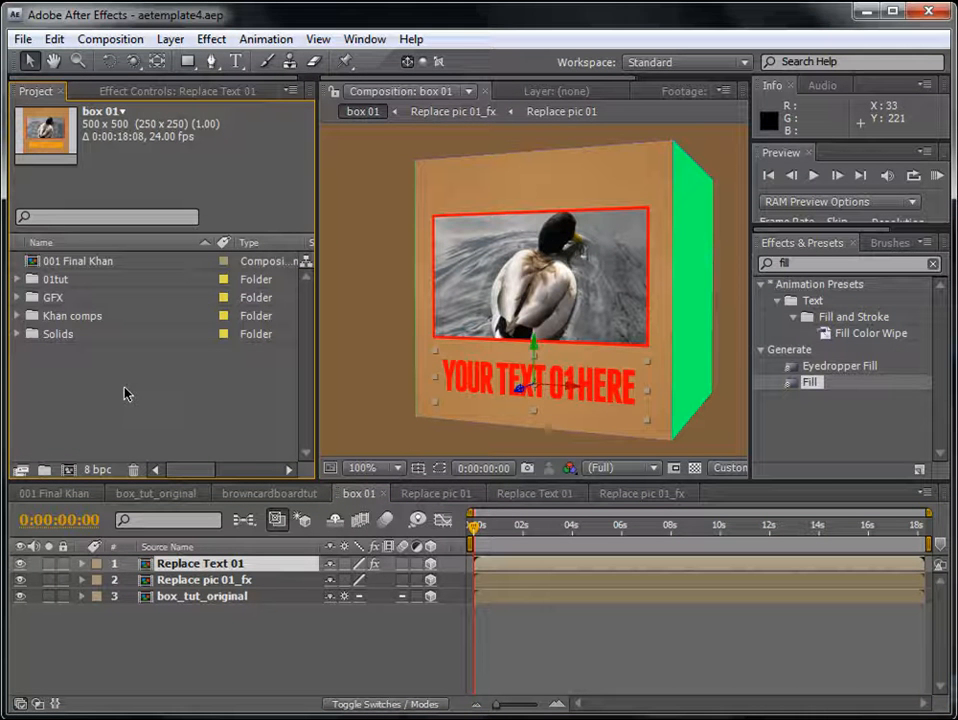
- Start a new composition with the HDTV 1080 24 preset, lock its aspect ratio and set the width to 900 px
{"action": "left_click", "coordinate": [105, 451]}
{"action": "left_click", "coordinate": [128, 40]}
{"action": "left_click", "coordinate": [137, 62]}
{"action": "left_click", "coordinate": [528, 327]}
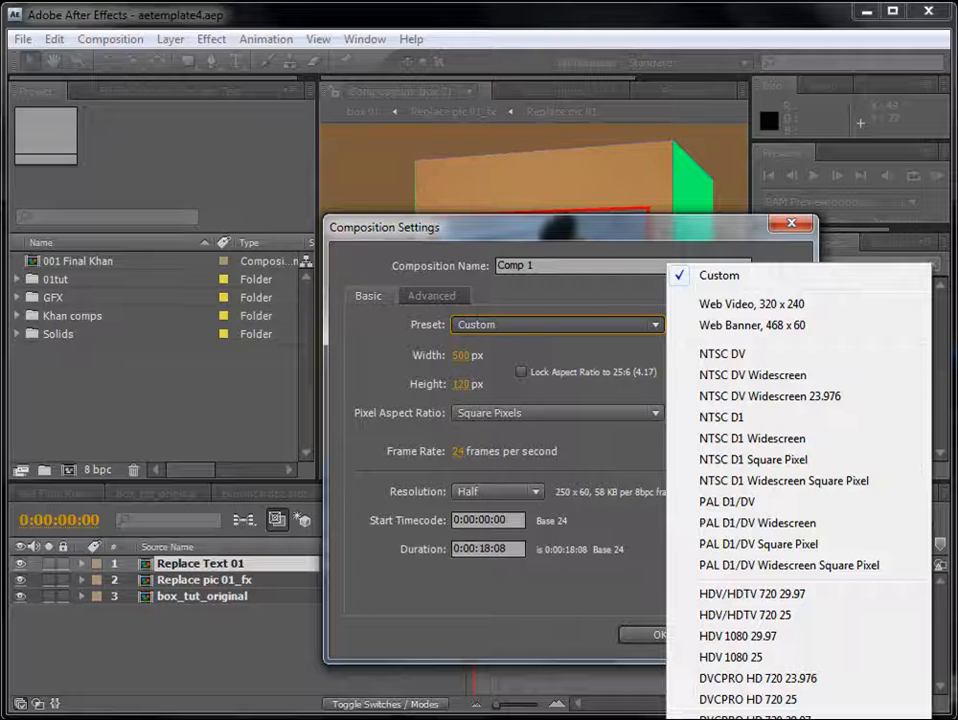
{"action": "left_click", "coordinate": [750, 719]}
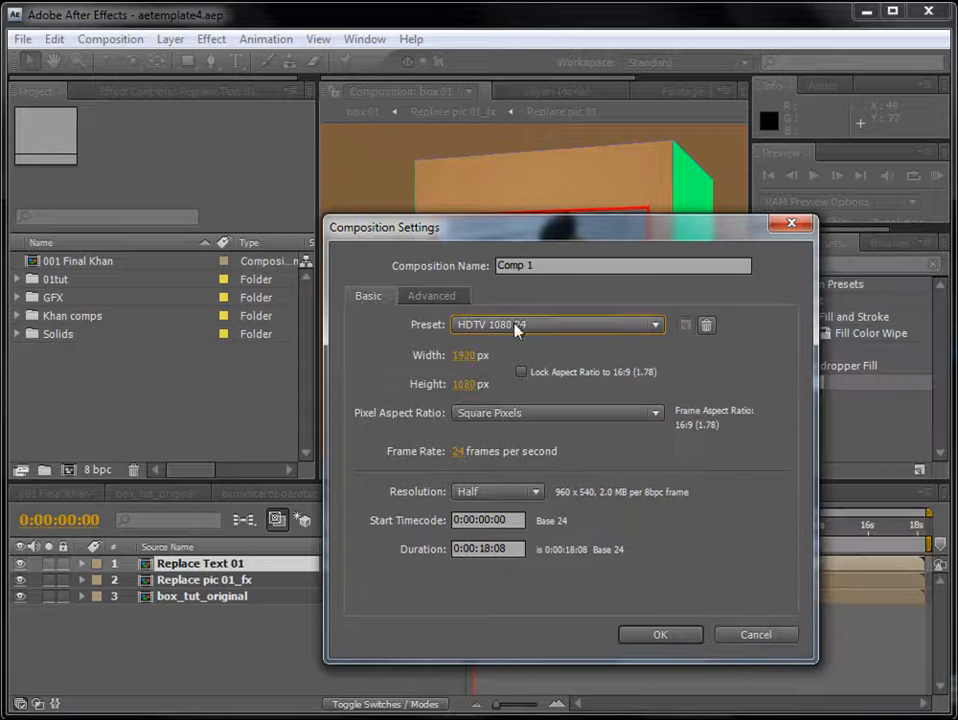
{"action": "left_click", "coordinate": [521, 372]}
{"action": "left_click", "coordinate": [466, 355]}
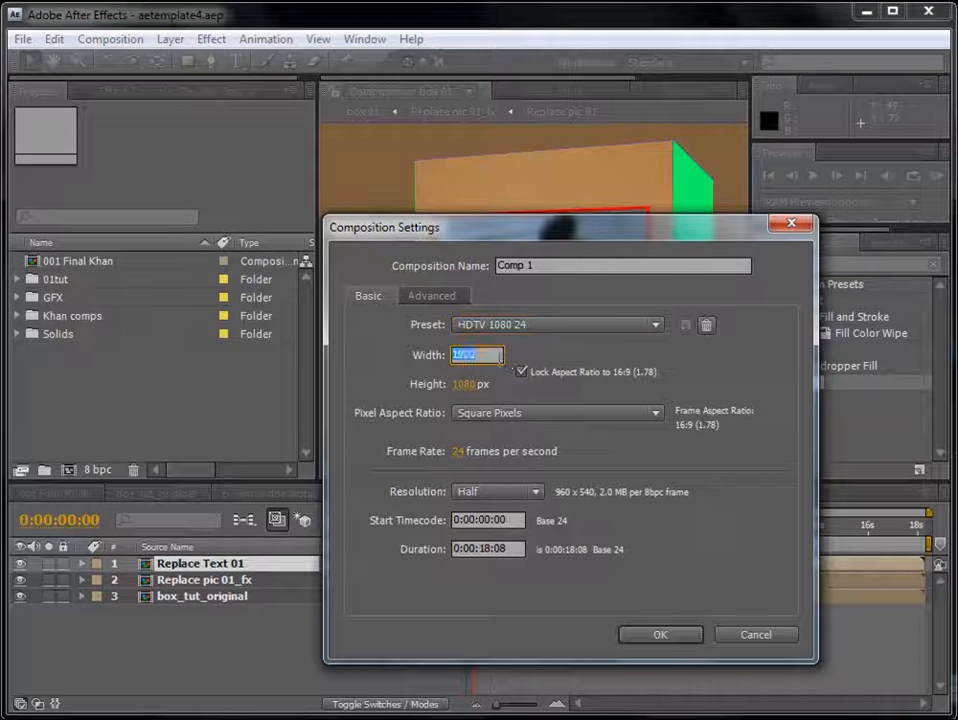
{"action": "type", "text": "900"}
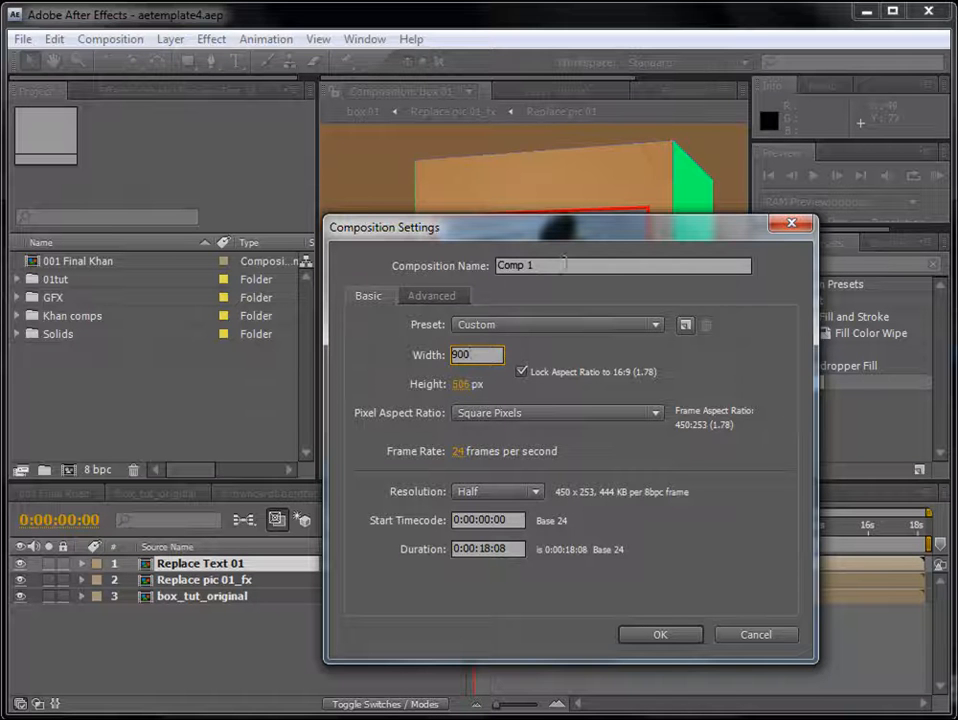
- Name the composition "002 Final _tut" and create it
{"action": "left_click_drag", "start_coordinate": [562, 266], "coordinate": [448, 266]}
{"action": "type", "text": "001"}
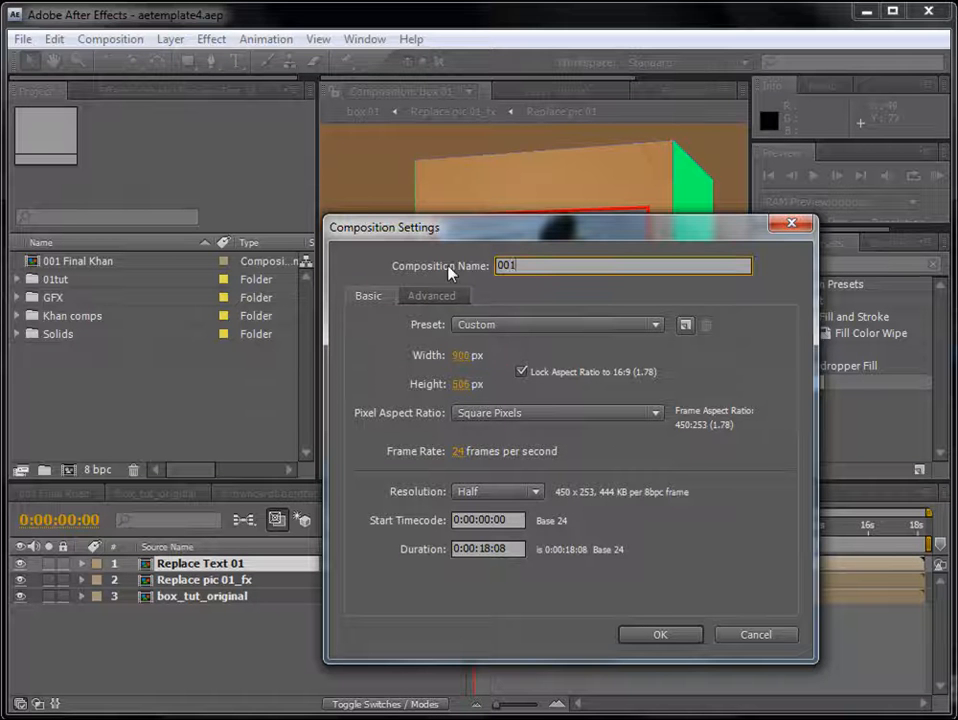
{"action": "key", "text": "BackSpace"}
{"action": "type", "text": "2 Final _tut"}
{"action": "left_click", "coordinate": [664, 635]}
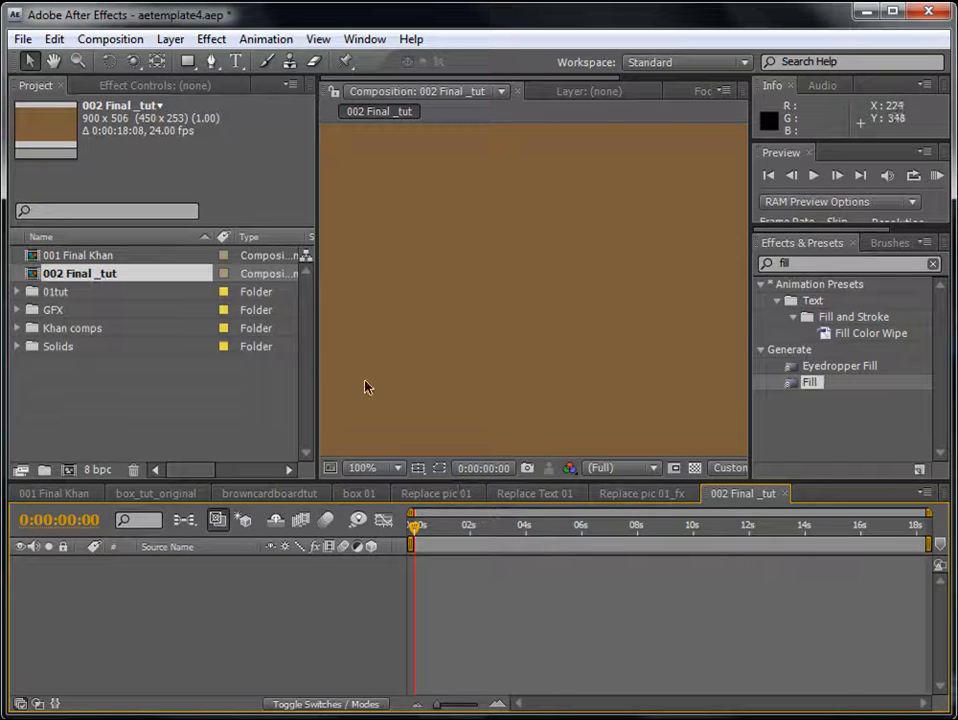
- Add box 01 from the boxes folder inside 01tut as a layer in 002 Final _tut
{"action": "left_click_drag", "start_coordinate": [318, 356], "coordinate": [260, 350]}
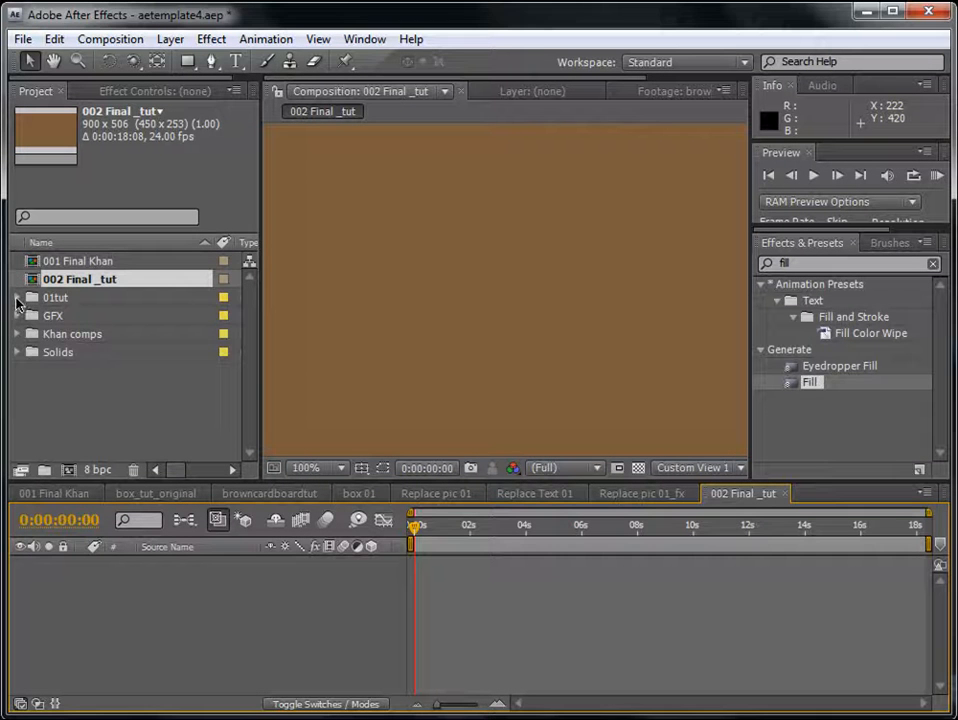
{"action": "left_click", "coordinate": [16, 298]}
{"action": "left_click", "coordinate": [48, 315]}
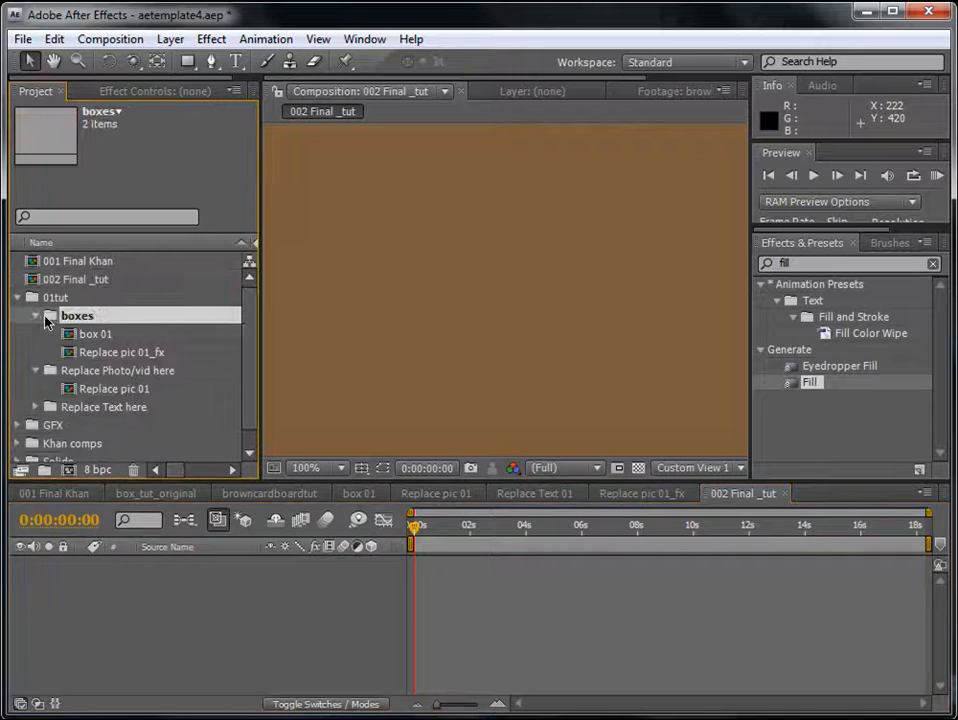
{"action": "left_click", "coordinate": [99, 336]}
{"action": "left_click_drag", "start_coordinate": [130, 610], "coordinate": [487, 652]}
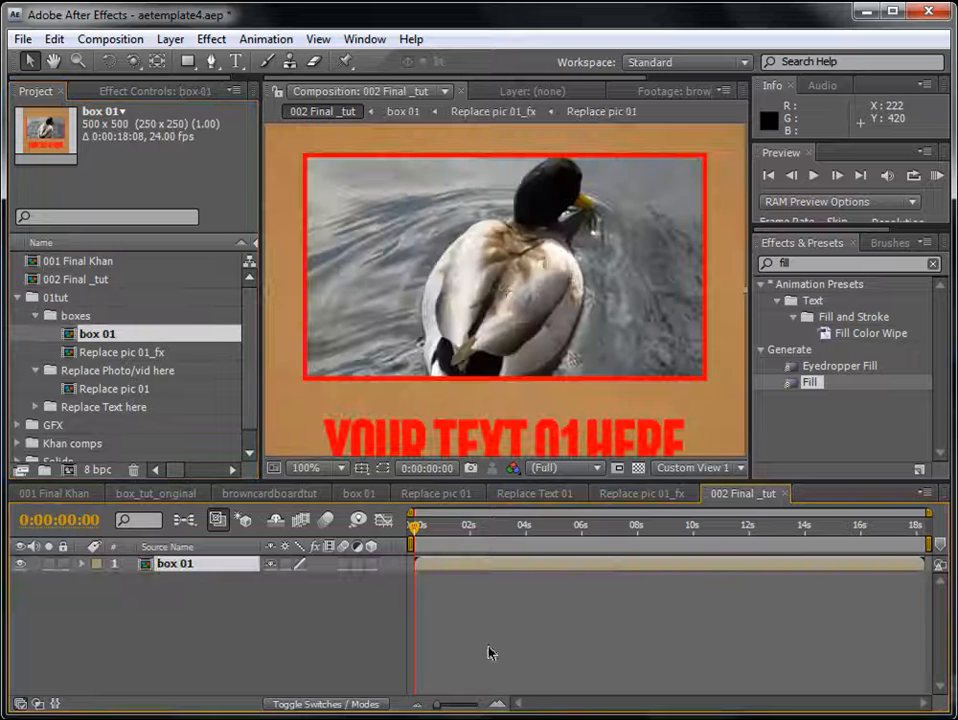
{"action": "scroll", "coordinate": [556, 310], "scroll_direction": "down", "scroll_amount": 1}
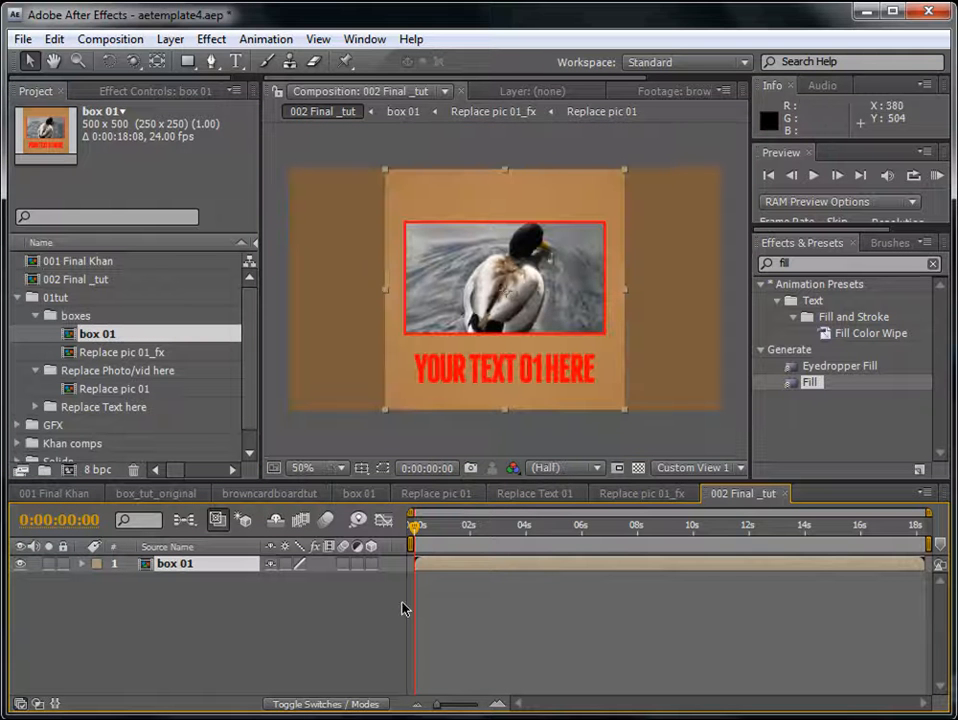
- Collapse transformations and enable 3D on the box 01 layer so the full box renders in 002 Final _tut
{"action": "left_click", "coordinate": [285, 564]}
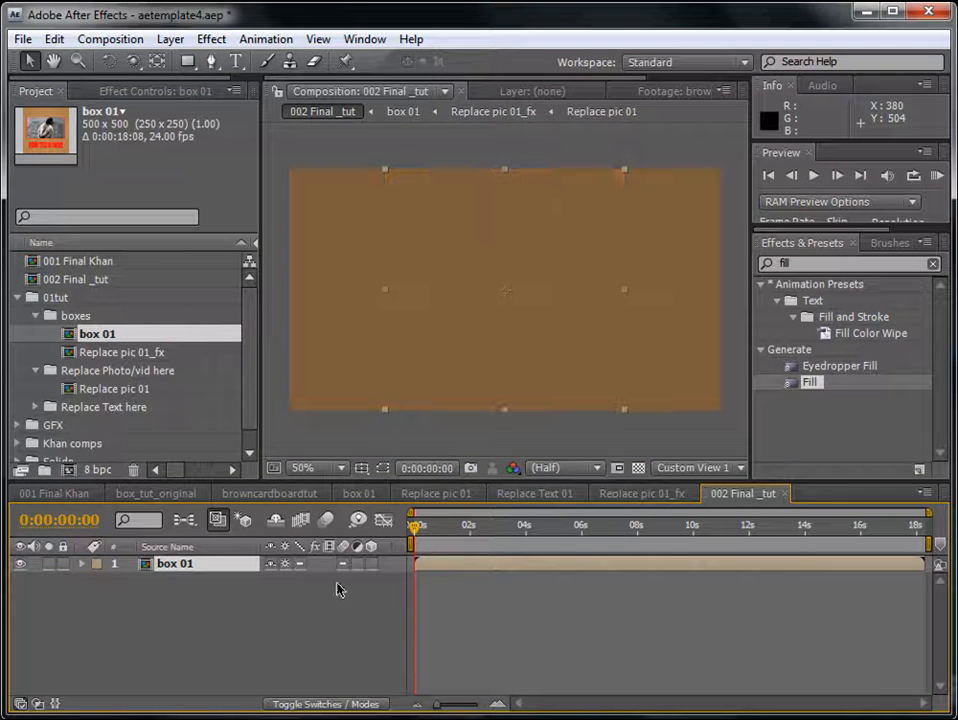
{"action": "left_click", "coordinate": [369, 564]}
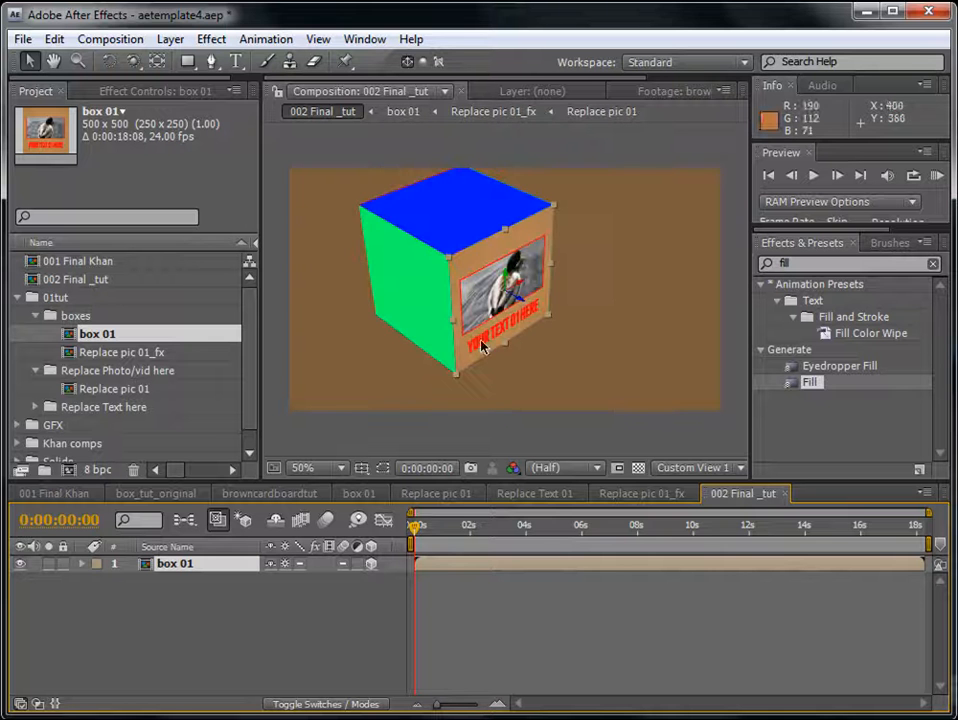
{"action": "left_click", "coordinate": [287, 564]}
{"action": "left_click", "coordinate": [287, 564]}
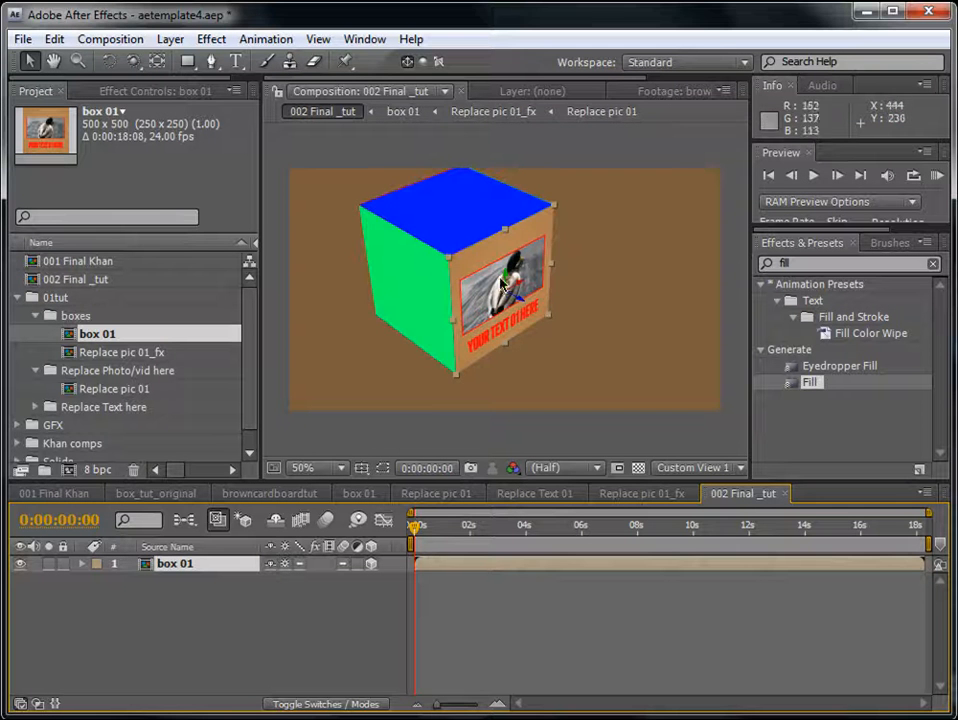
{"action": "key", "text": "c"}
{"action": "left_click_drag", "start_coordinate": [496, 346], "coordinate": [351, 312]}
{"action": "left_click", "coordinate": [450, 610]}
{"action": "scroll", "coordinate": [526, 303], "scroll_direction": "up", "scroll_amount": 1}
{"action": "scroll", "coordinate": [526, 303], "scroll_direction": "down", "scroll_amount": 2}
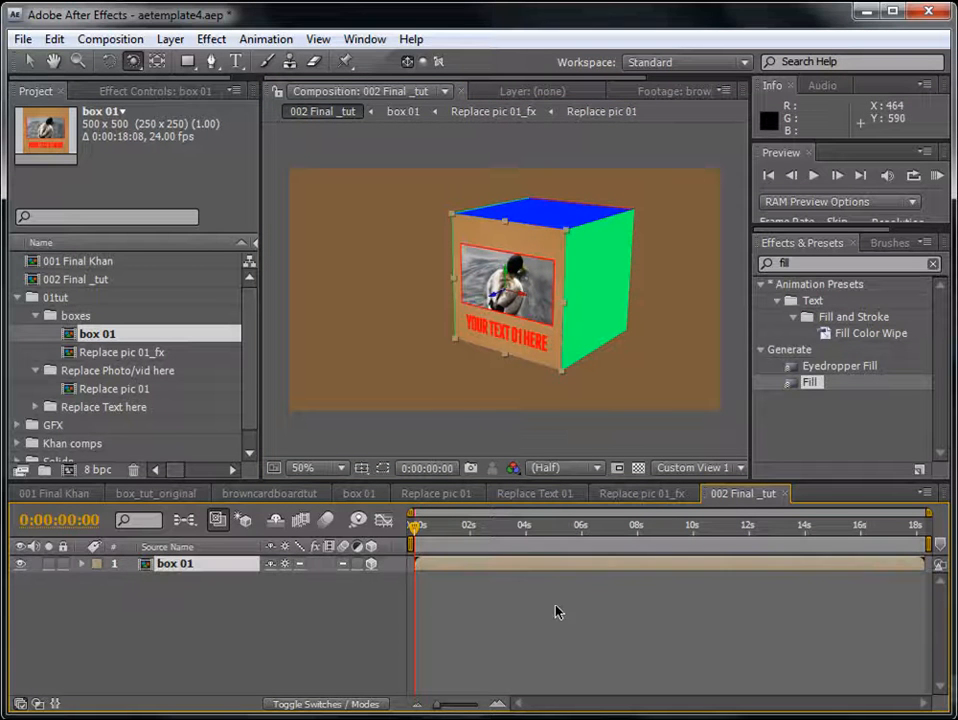
- Add an adjustment layer above box 01 and rename it "Color Adjust"
{"action": "left_click", "coordinate": [192, 566]}
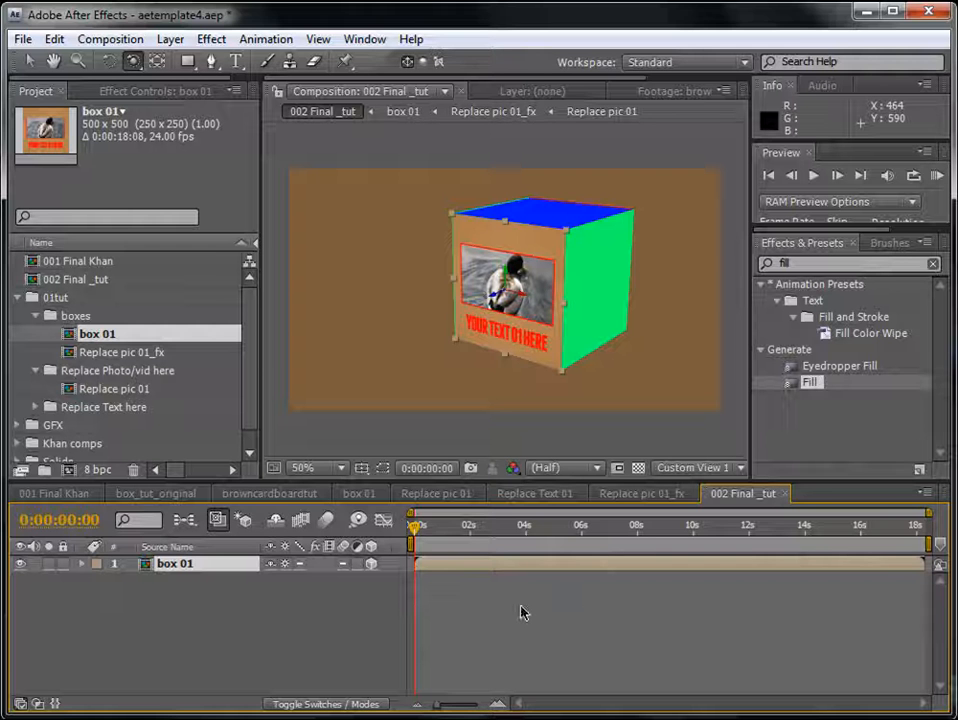
{"action": "left_click", "coordinate": [170, 42]}
{"action": "mouse_move", "coordinate": [208, 64]}
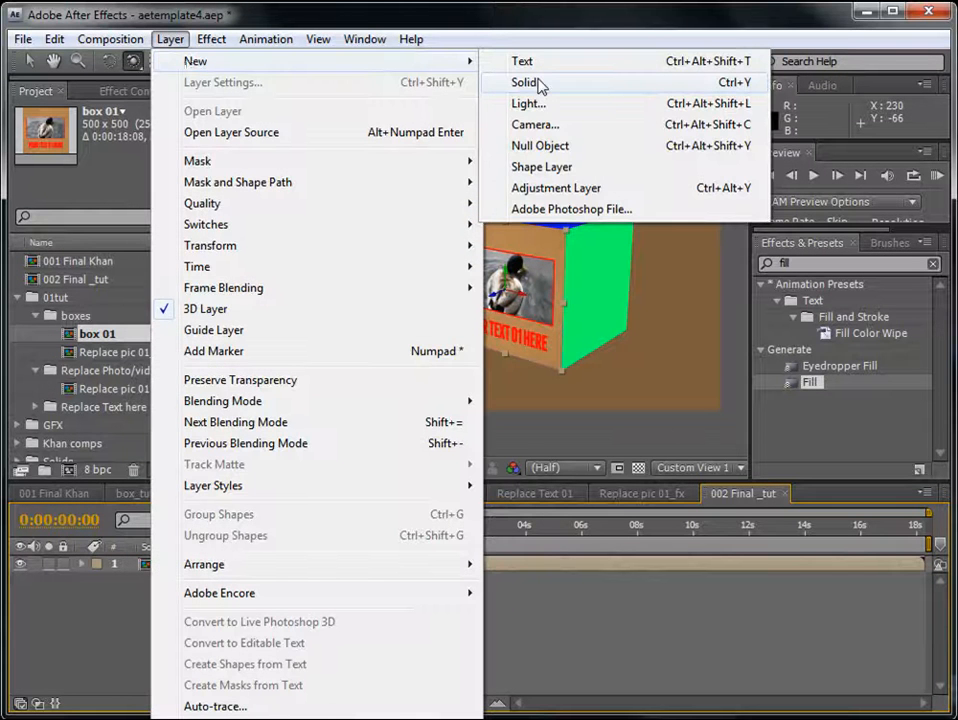
{"action": "left_click", "coordinate": [552, 188]}
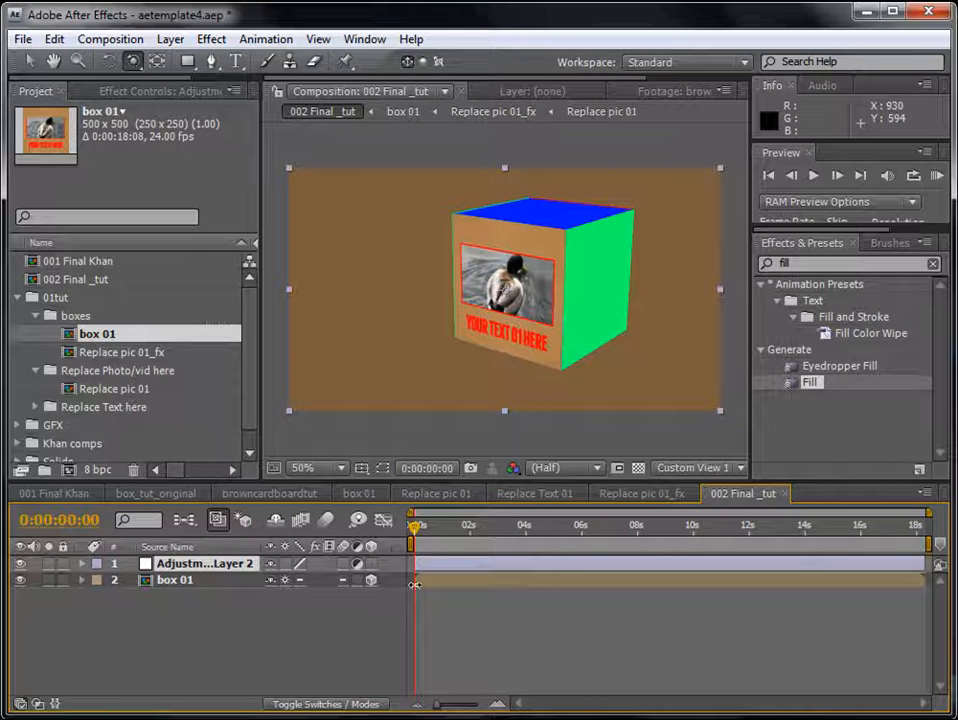
{"action": "key", "text": "Return"}
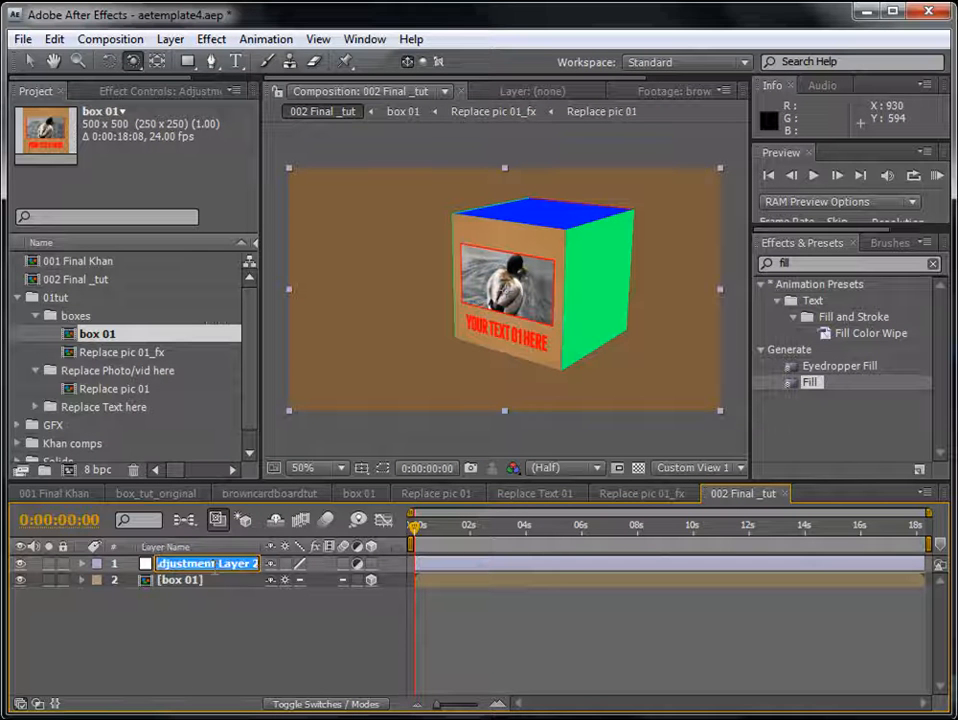
{"action": "type", "text": "Color A"}
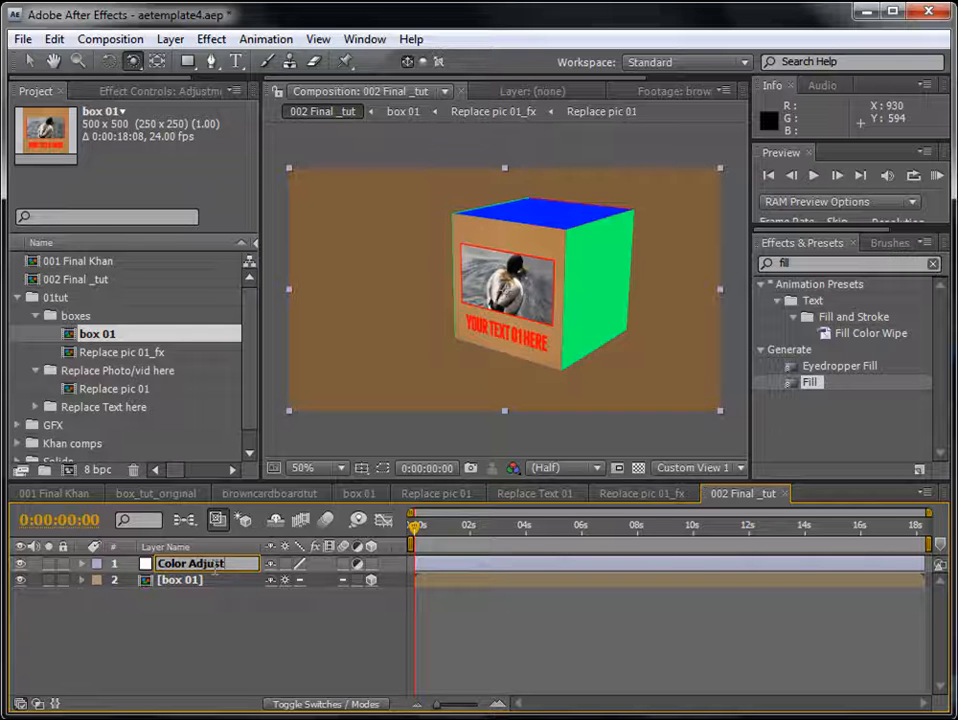
{"action": "type", "text": "djust"}
{"action": "key", "text": "Return"}
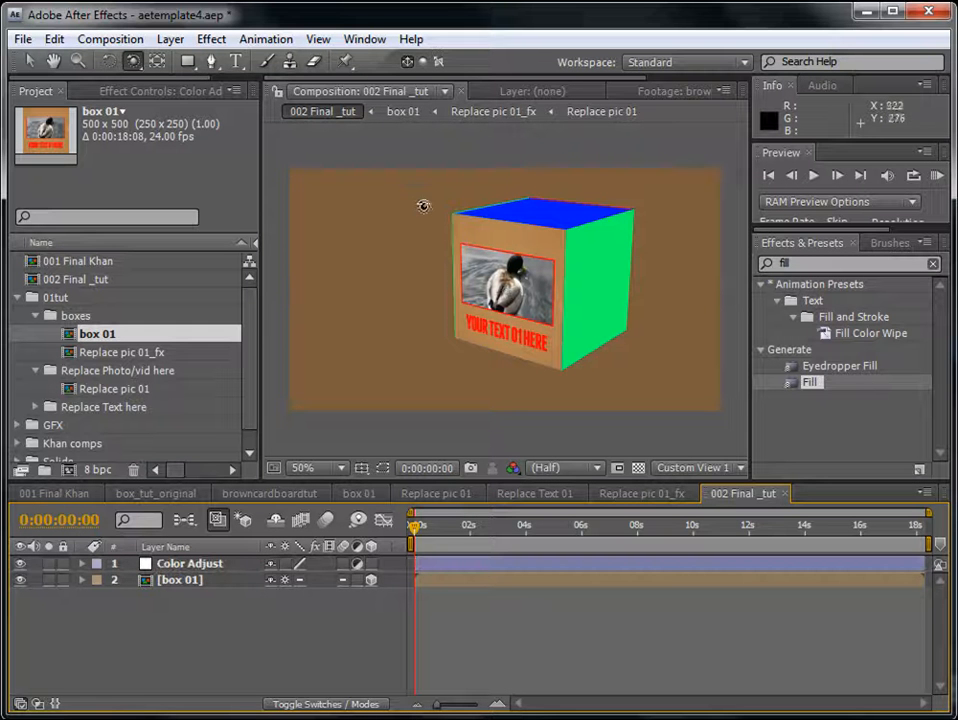
- Apply the Color Control expression control effect to the Color Adjust layer
{"action": "left_click", "coordinate": [209, 39]}
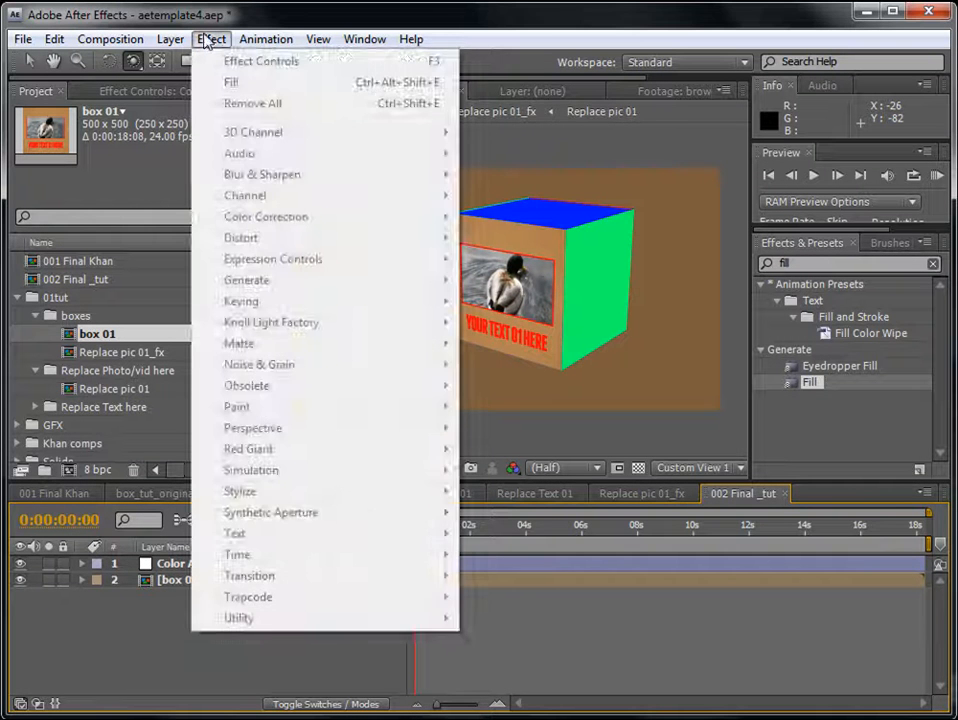
{"action": "left_click", "coordinate": [584, 563]}
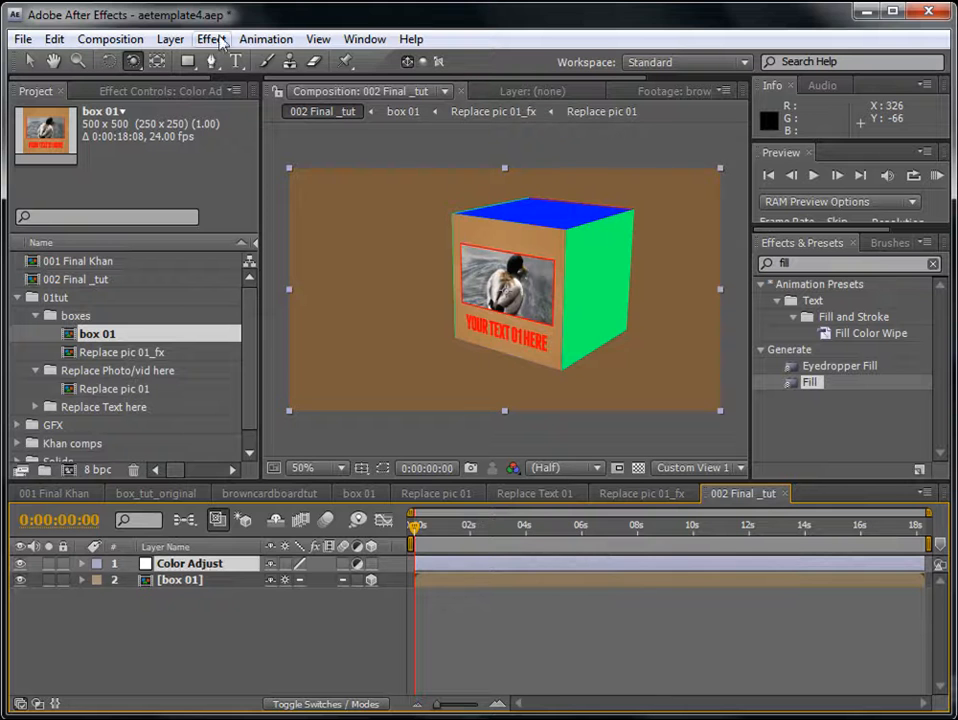
{"action": "left_click", "coordinate": [219, 38]}
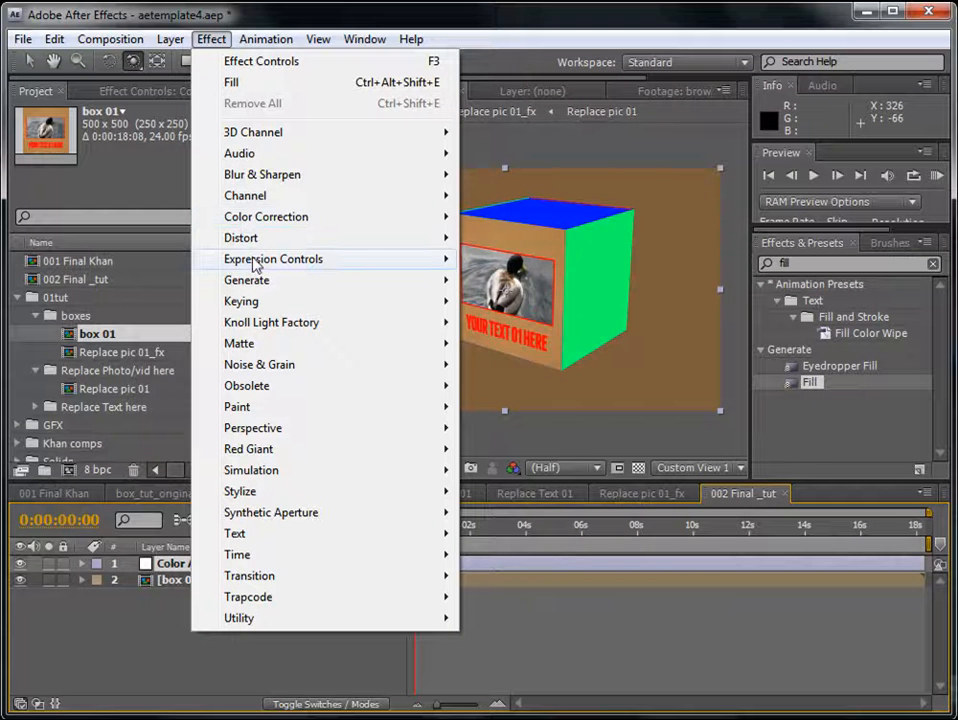
{"action": "mouse_move", "coordinate": [256, 264]}
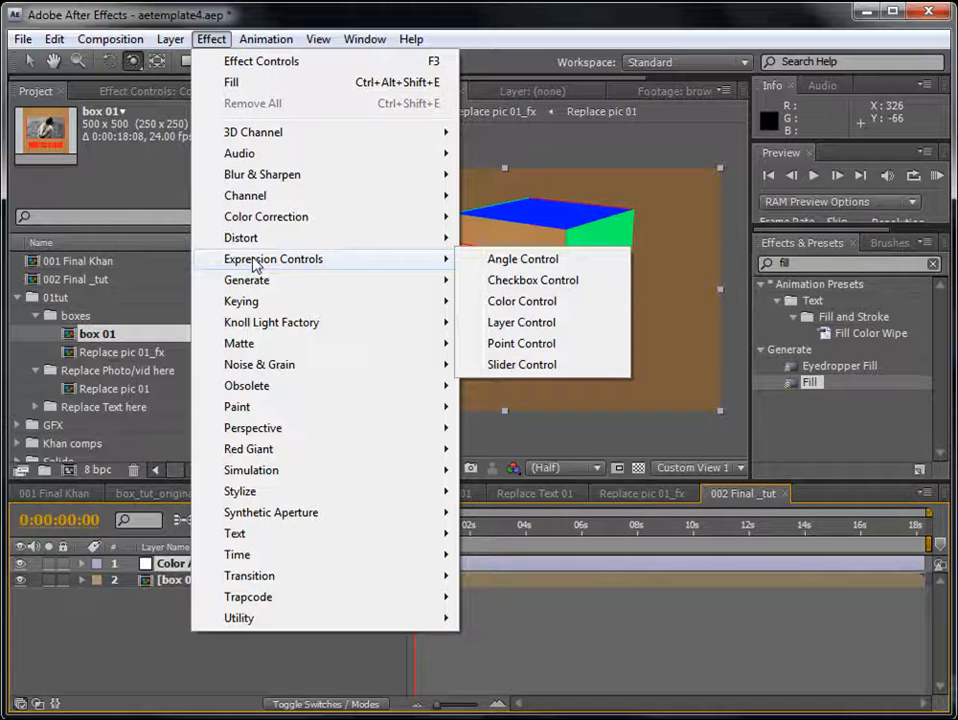
{"action": "left_click", "coordinate": [522, 301]}
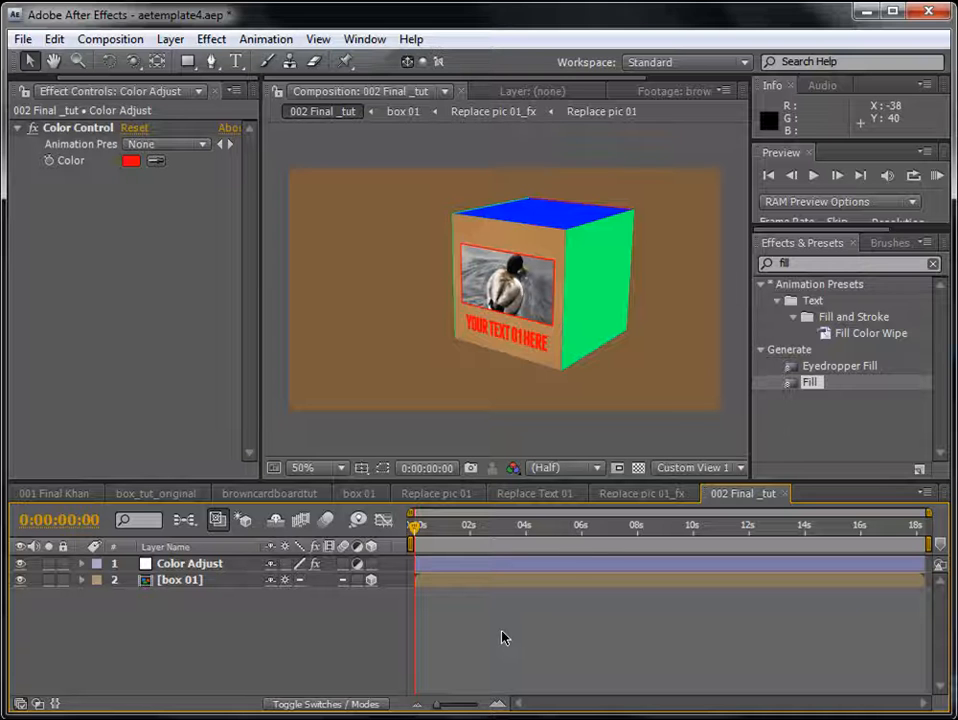
- Reveal the Color Control effect and its Color property under the Color Adjust layer in the timeline
{"action": "left_click", "coordinate": [190, 563]}
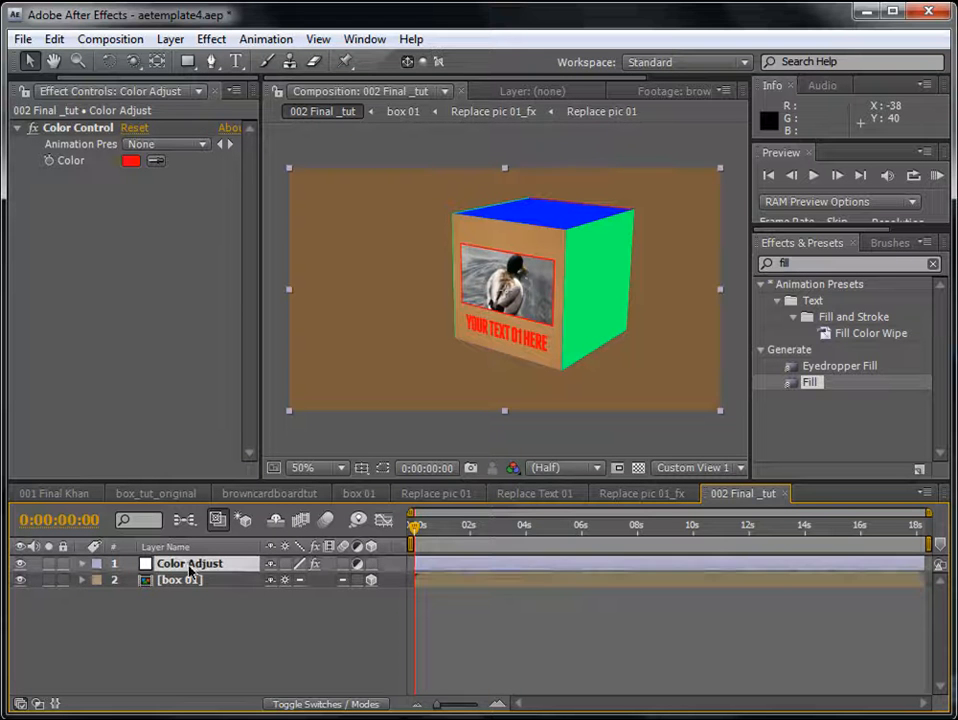
{"action": "key", "text": "e"}
{"action": "left_click", "coordinate": [522, 653]}
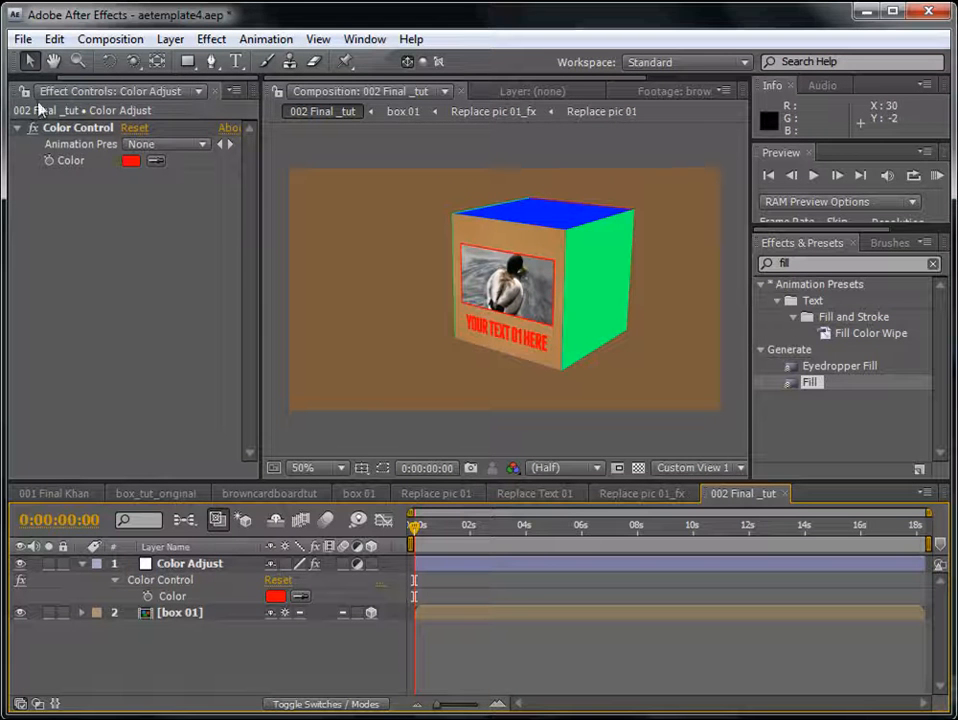
- Open box 01 from the project and dock its timeline as a separate panel beneath the composition viewer
{"action": "left_click_drag", "start_coordinate": [260, 109], "coordinate": [353, 109]}
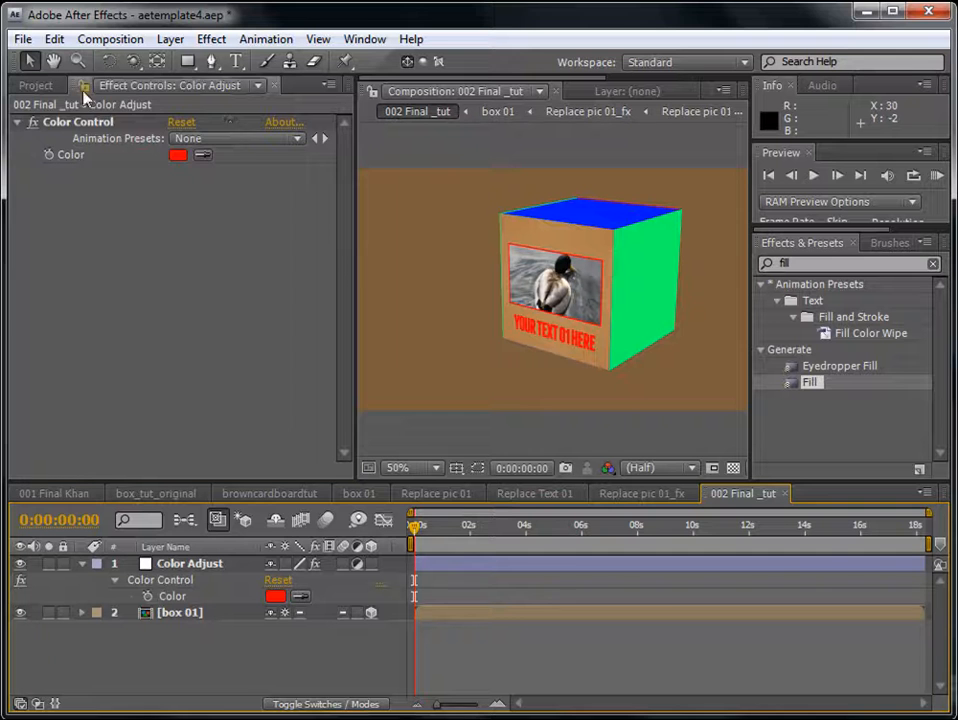
{"action": "left_click", "coordinate": [36, 85]}
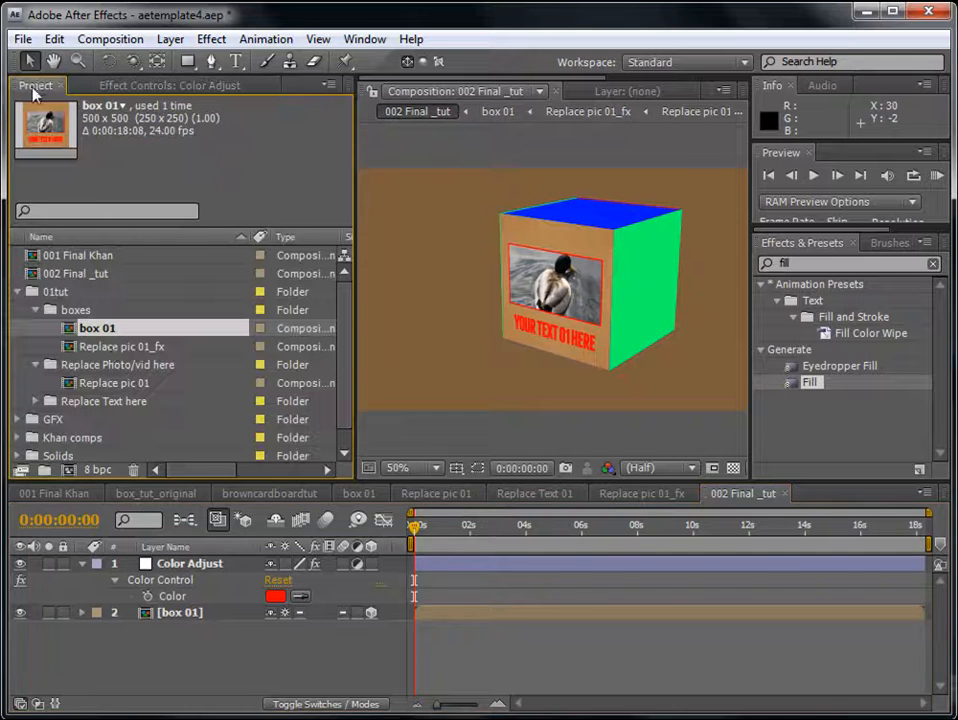
{"action": "double_click", "coordinate": [94, 328]}
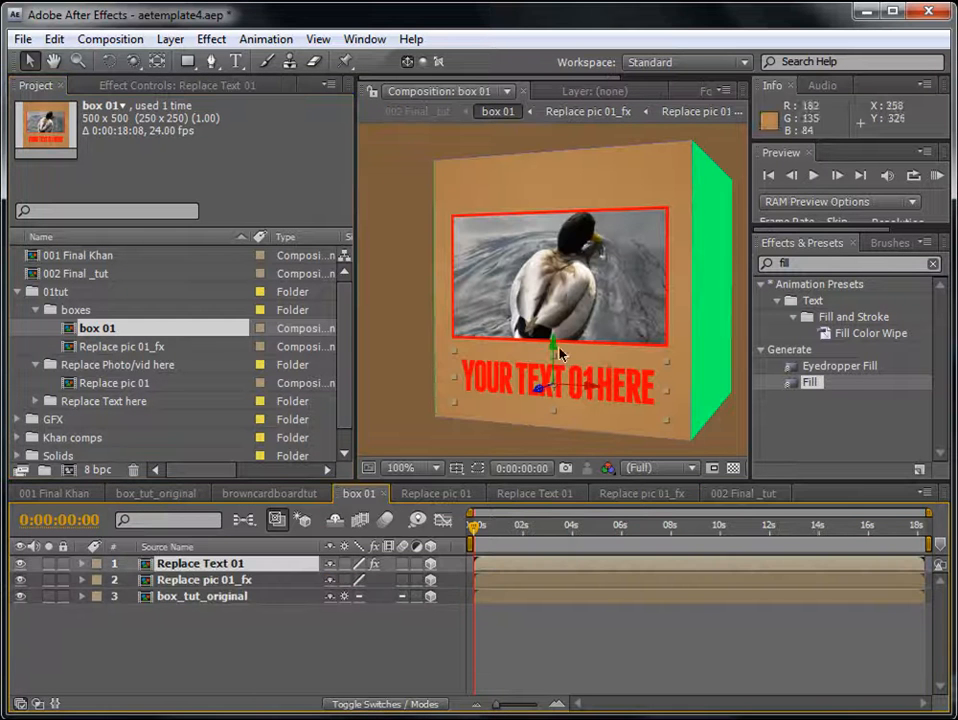
{"action": "left_click_drag", "start_coordinate": [354, 318], "coordinate": [252, 300]}
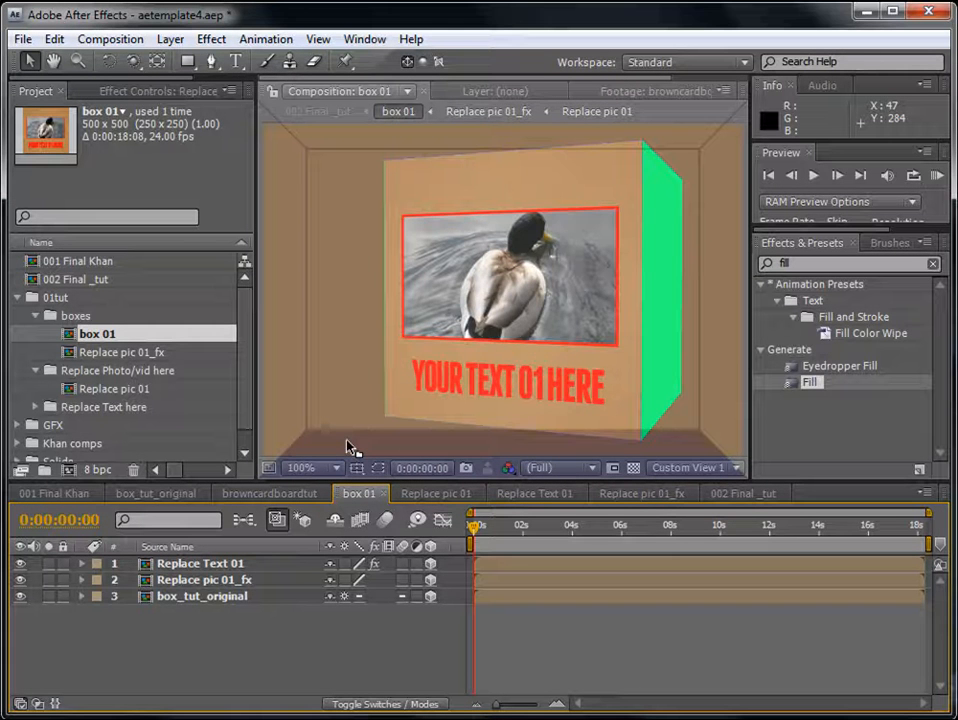
{"action": "left_click_drag", "start_coordinate": [369, 288], "coordinate": [359, 448]}
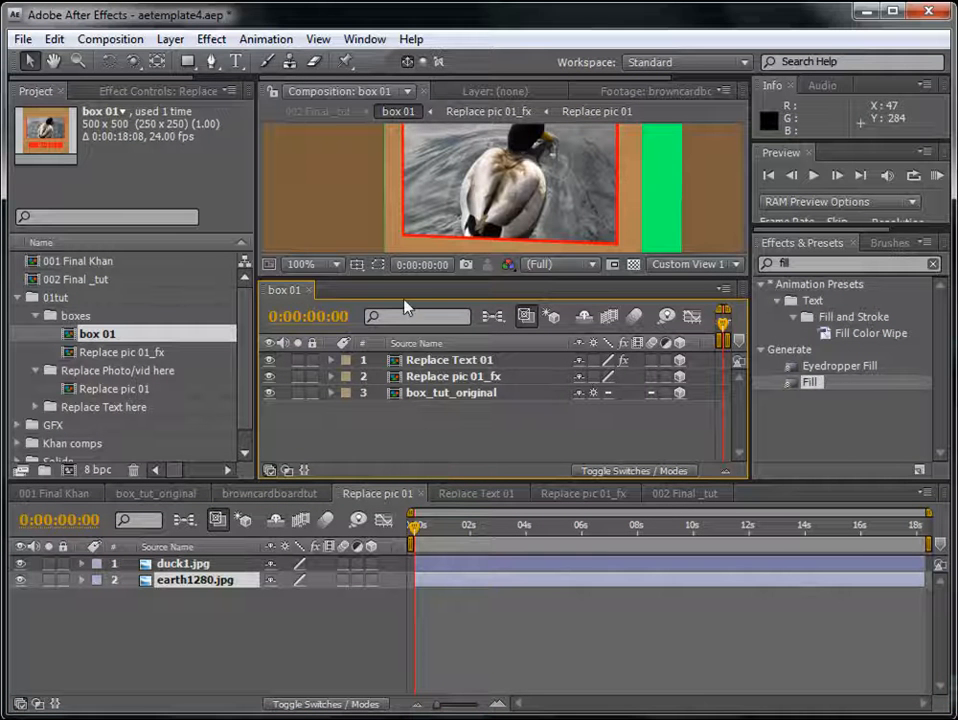
{"action": "left_click_drag", "start_coordinate": [405, 281], "coordinate": [352, 299]}
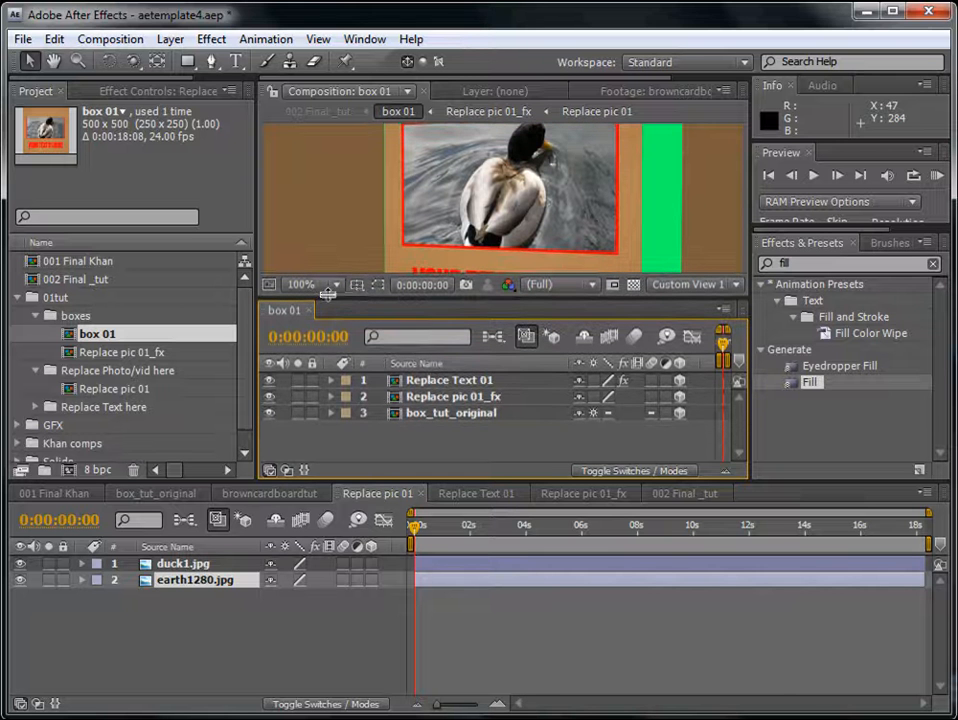
- Link the Fill Color of Replace Text 01 in box 01 by expression to the Color Control color on Color Adjust in 002 Final _tut
{"action": "double_click", "coordinate": [68, 282]}
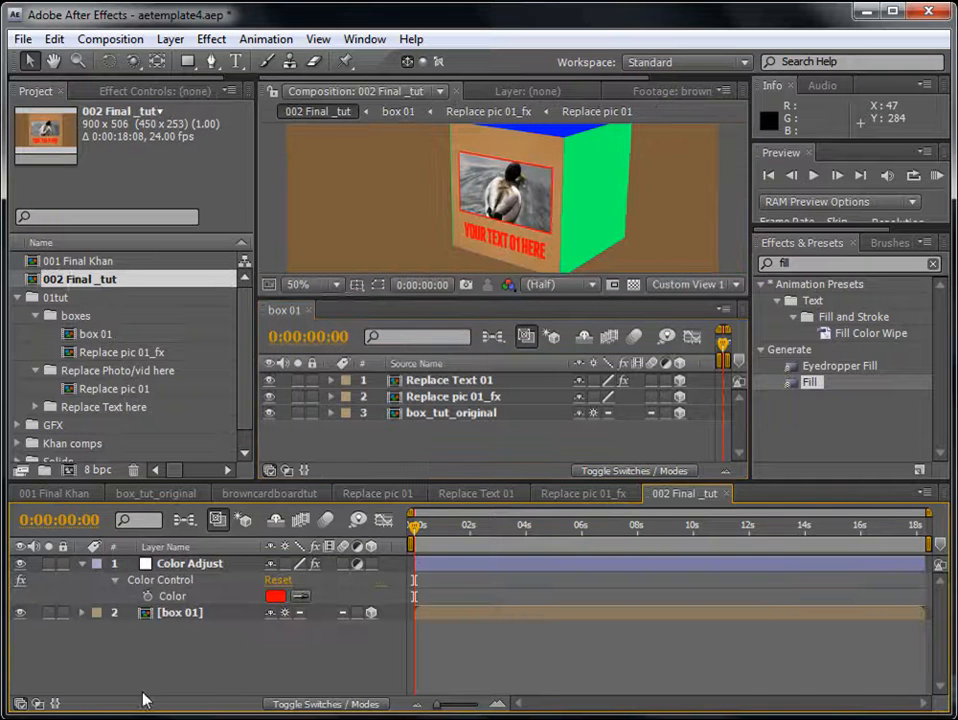
{"action": "left_click", "coordinate": [176, 596]}
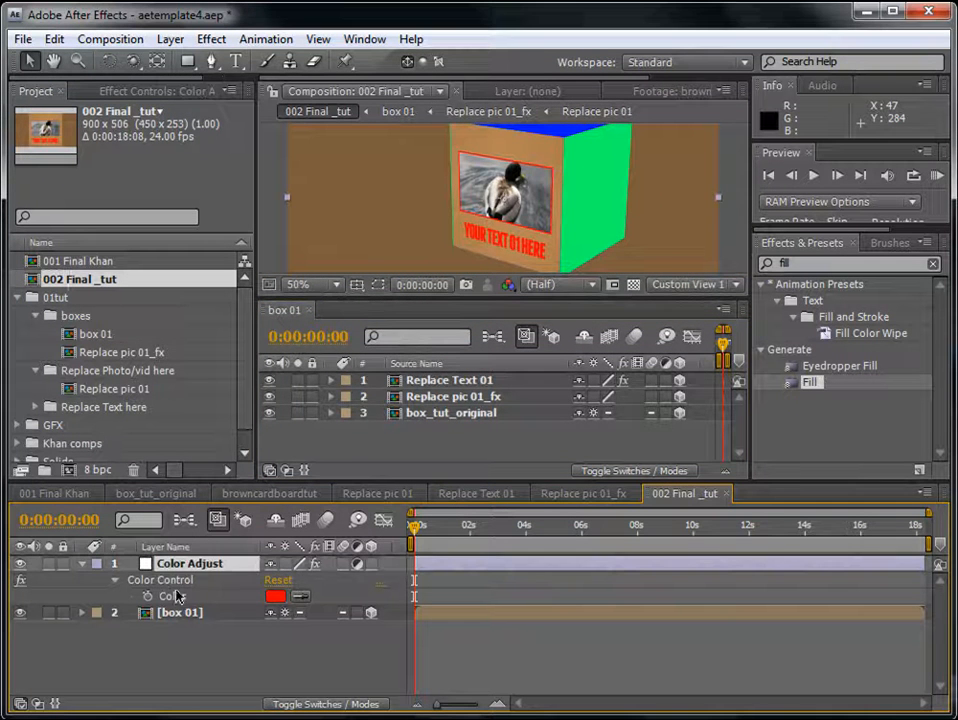
{"action": "left_click", "coordinate": [457, 382]}
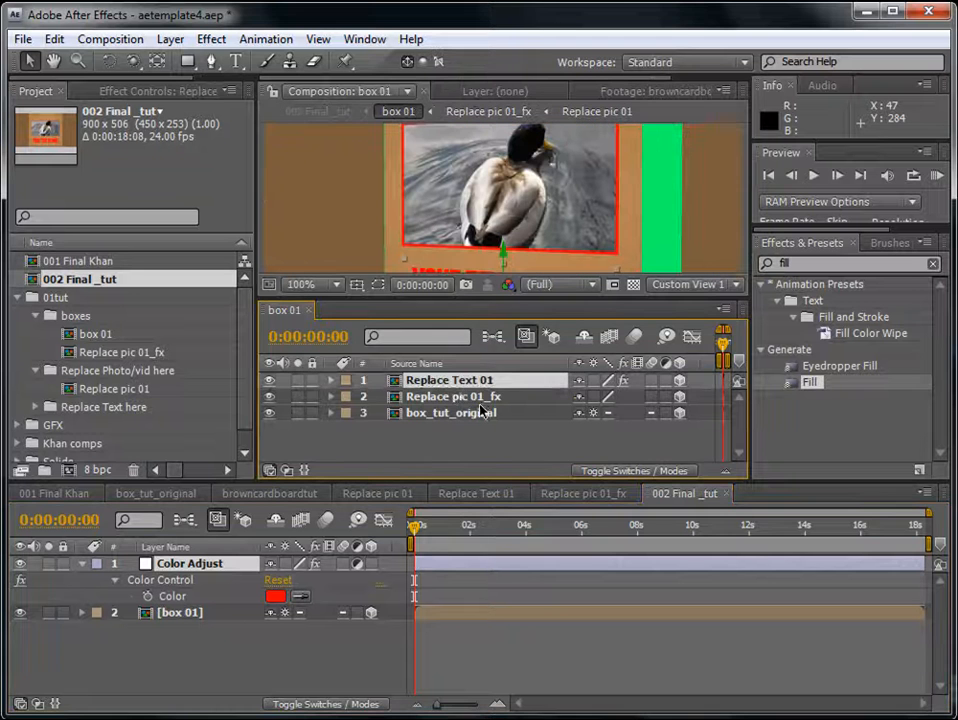
{"action": "key", "text": "e"}
{"action": "left_click", "coordinate": [365, 397]}
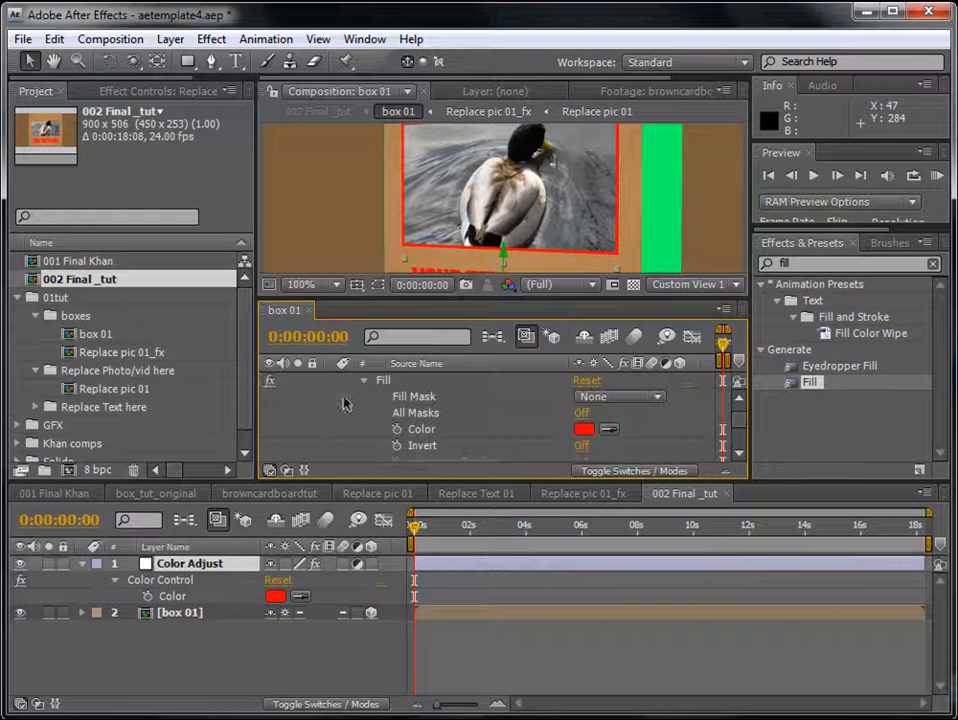
{"action": "left_click", "coordinate": [398, 432], "text": "alt"}
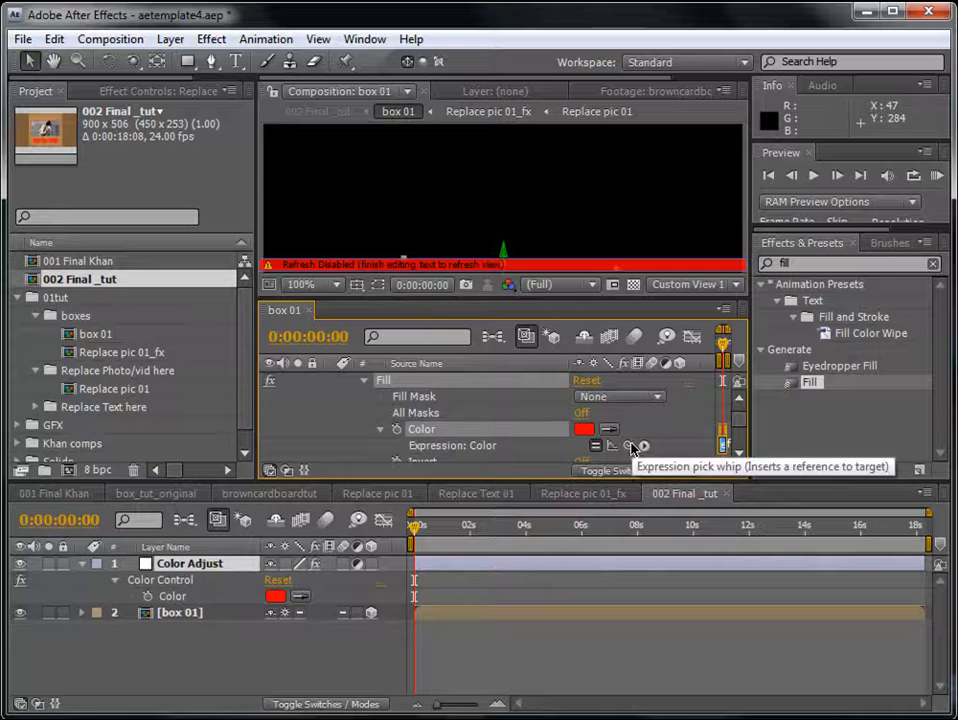
{"action": "left_click_drag", "start_coordinate": [631, 447], "coordinate": [176, 600]}
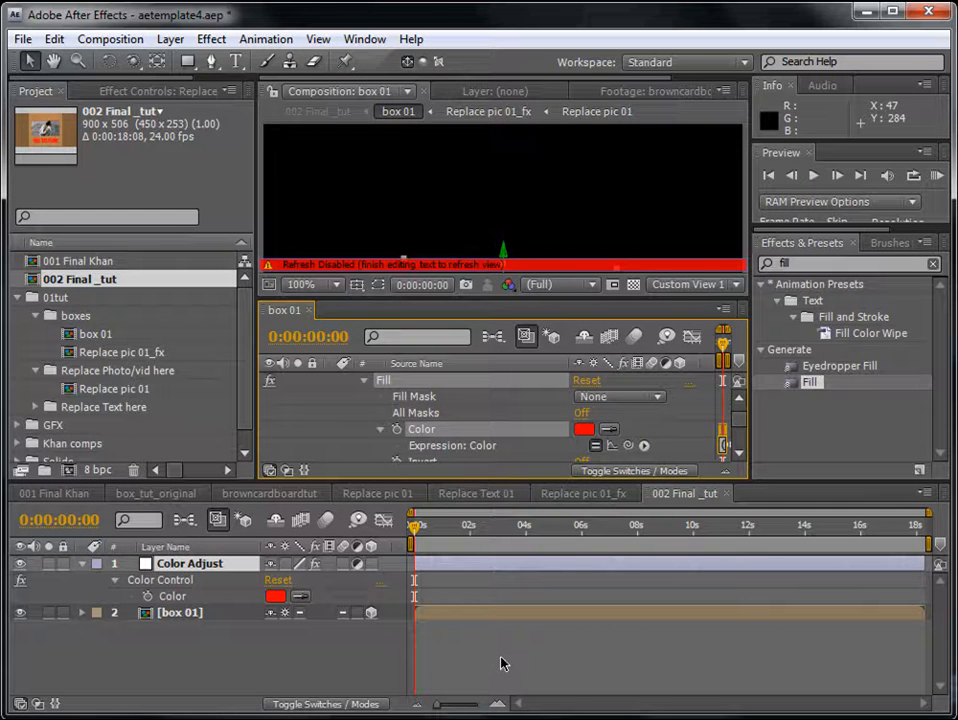
{"action": "left_click", "coordinate": [502, 663]}
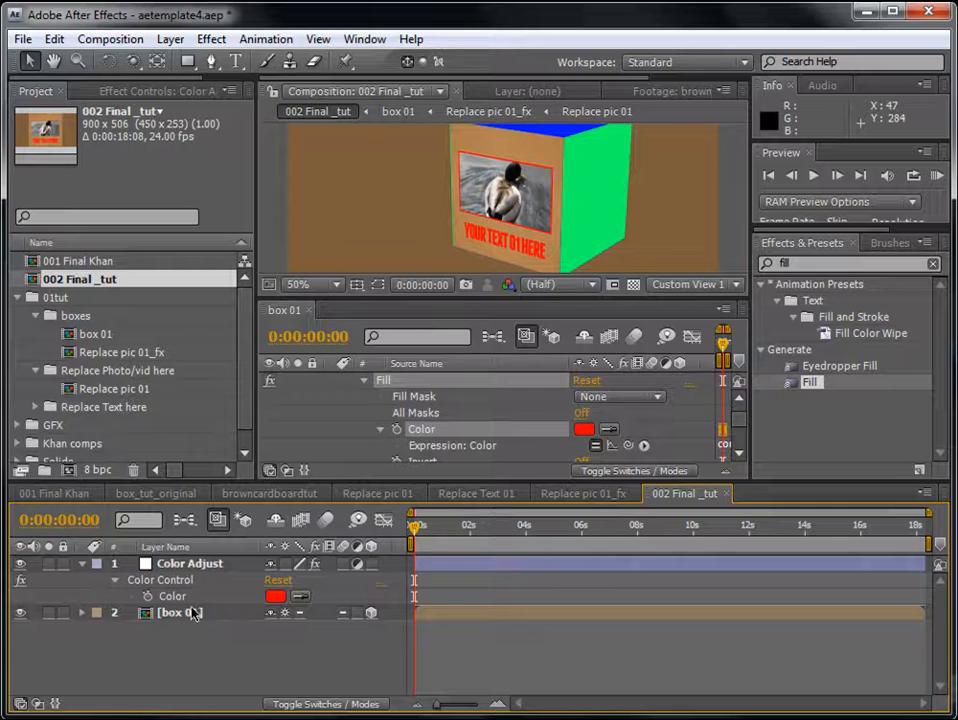
- Set the Color Control color on the Color Adjust layer to pure blue
{"action": "left_click", "coordinate": [275, 596]}
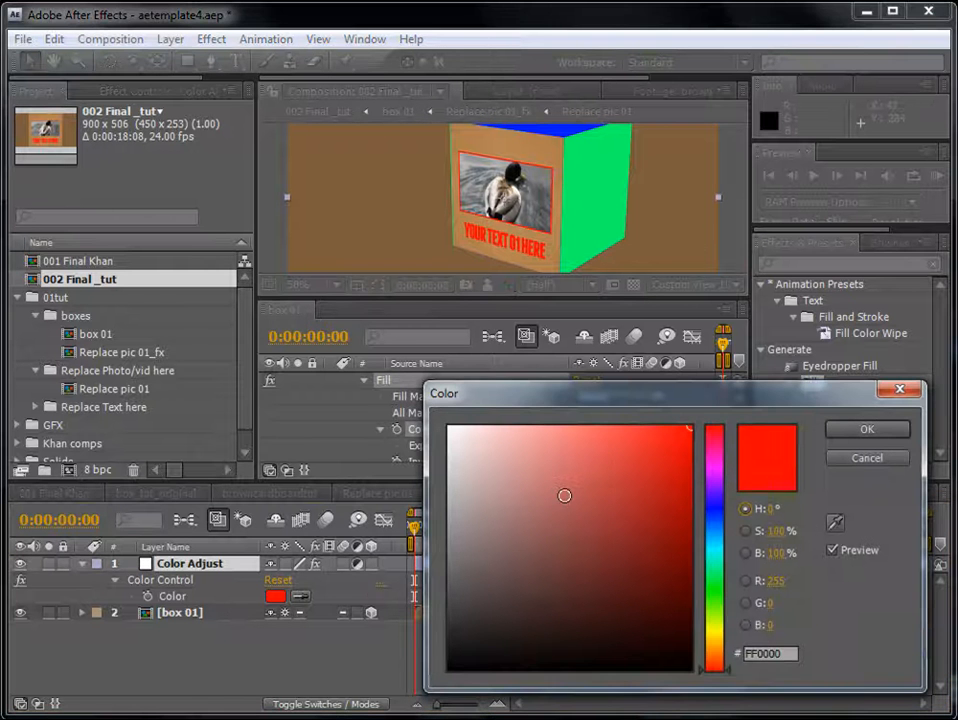
{"action": "left_click", "coordinate": [712, 508]}
{"action": "left_click", "coordinate": [864, 432]}
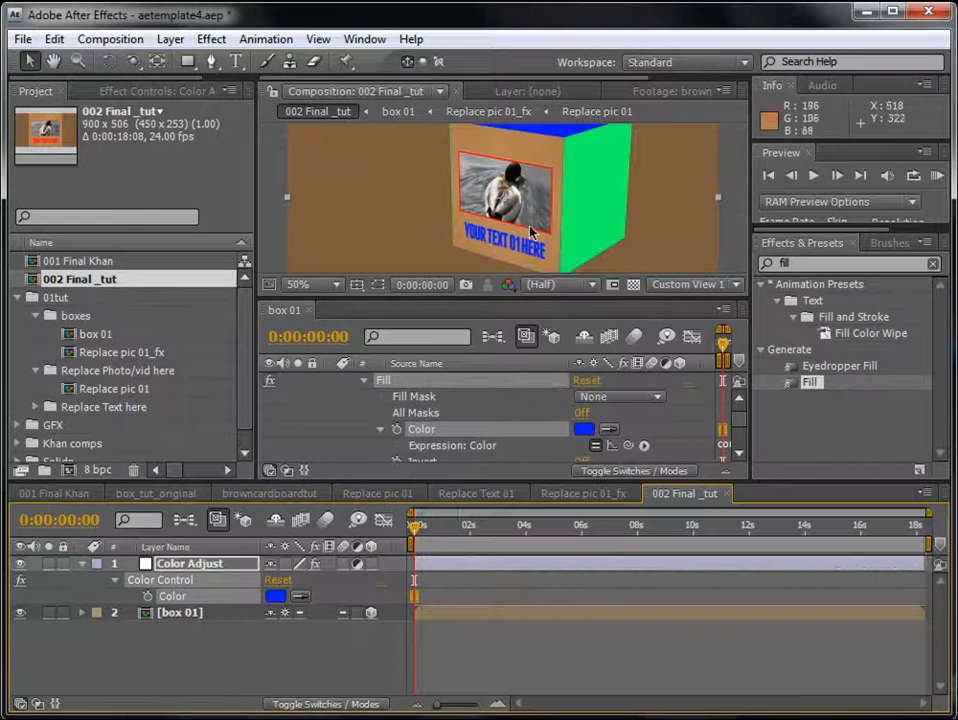
{"action": "left_click", "coordinate": [549, 649]}
- Close the separate box 01 timeline panel beneath the composition viewer
{"action": "left_click", "coordinate": [499, 194]}
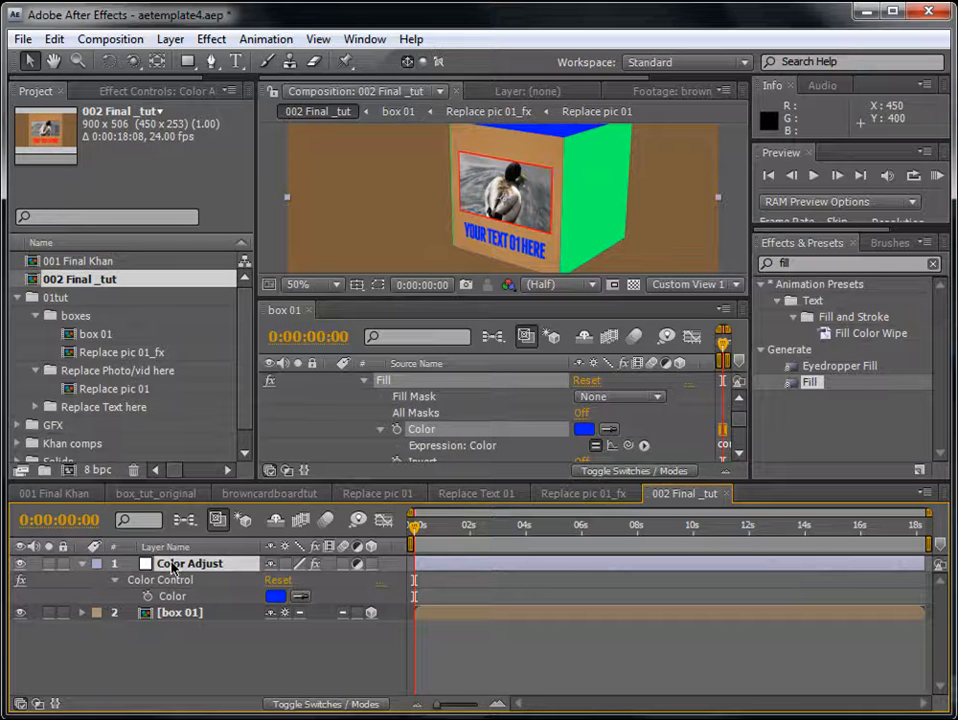
{"action": "left_click", "coordinate": [502, 659]}
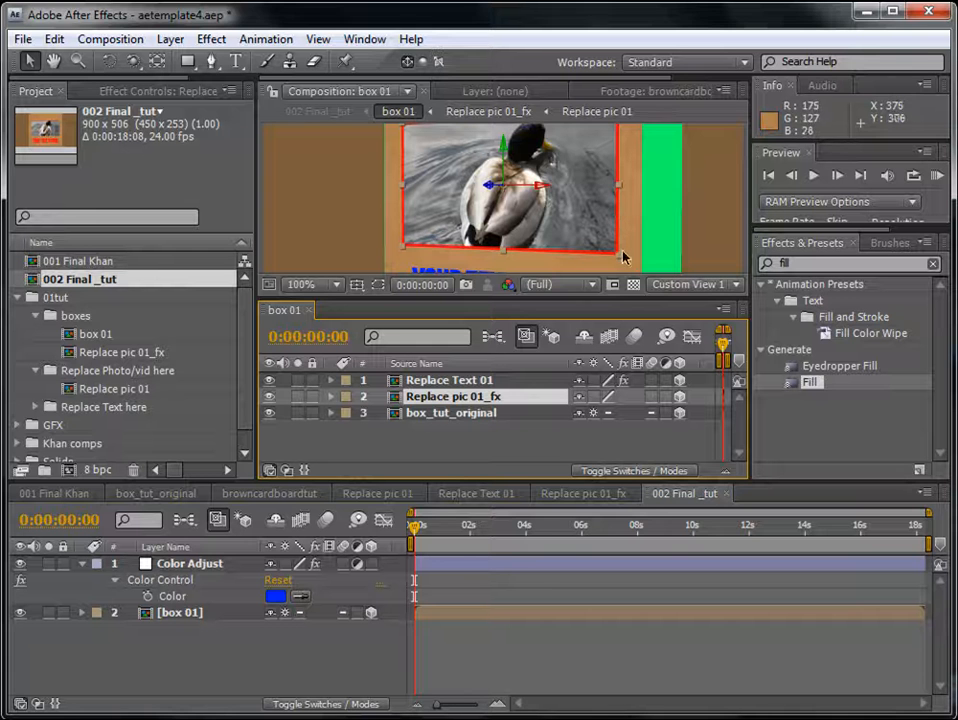
{"action": "left_click", "coordinate": [540, 670]}
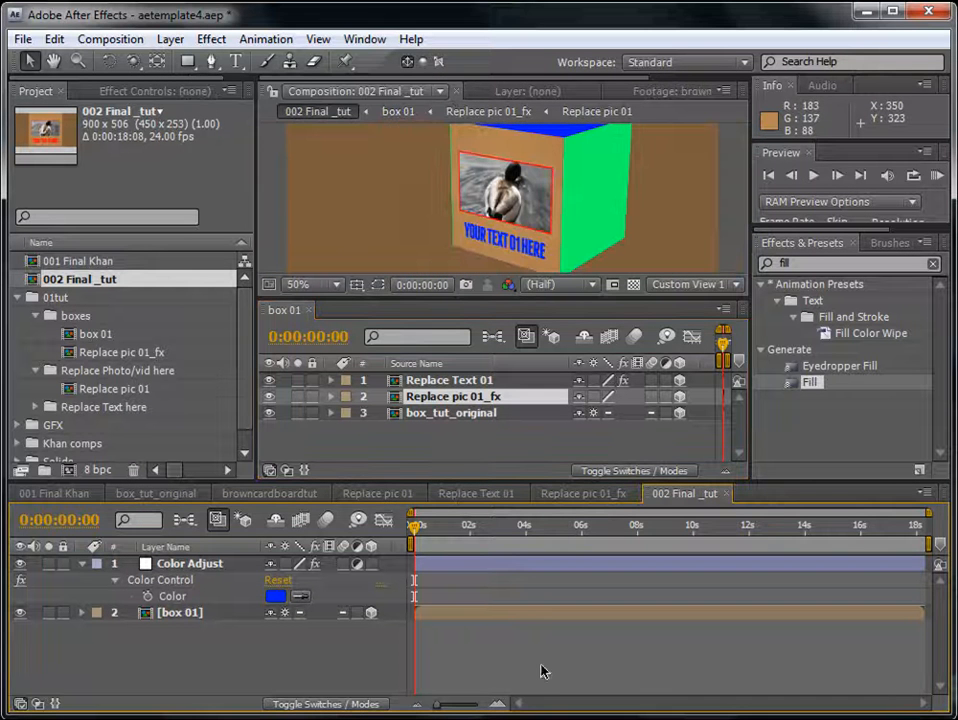
{"action": "left_click", "coordinate": [460, 399]}
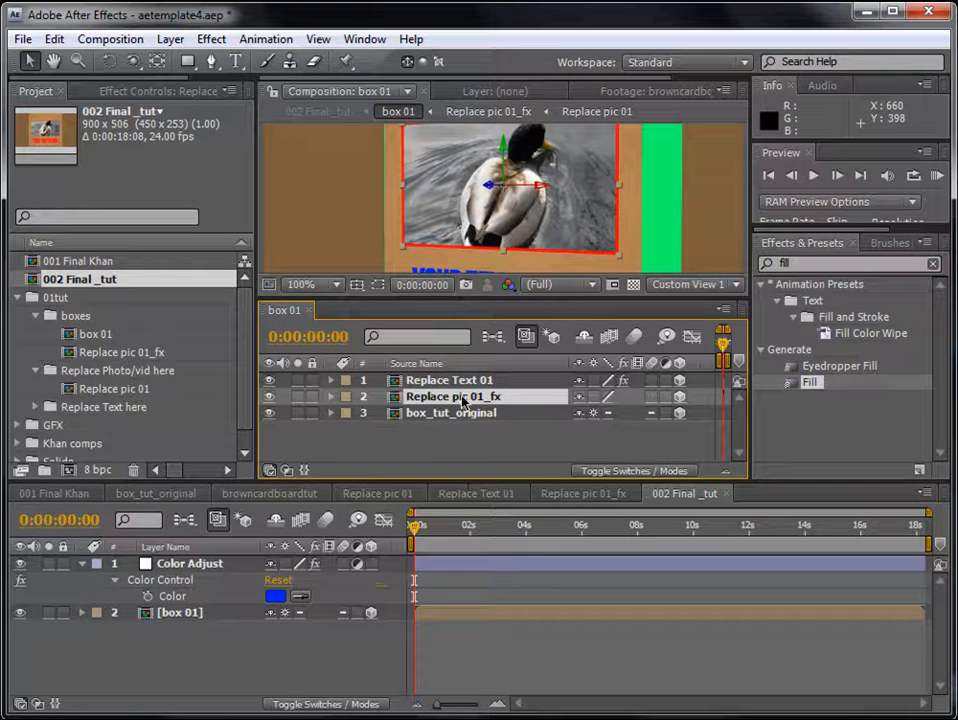
{"action": "left_click", "coordinate": [308, 313]}
- Collapse the existing Color Control and add a second Color Control expression control to the Color Adjust layer
{"action": "left_click", "coordinate": [188, 578]}
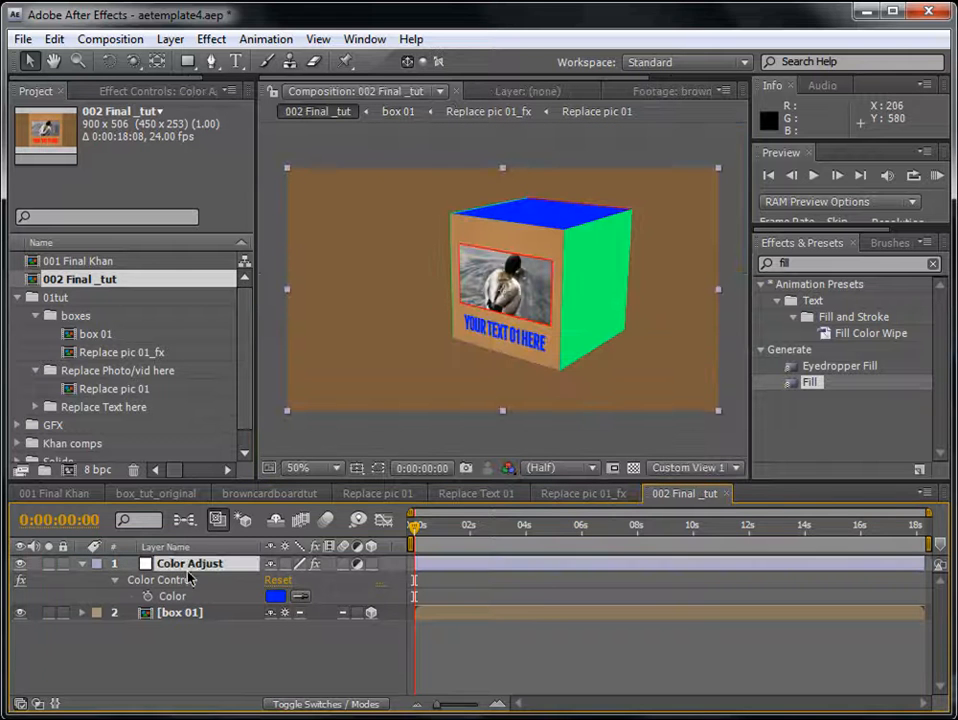
{"action": "left_click", "coordinate": [116, 582]}
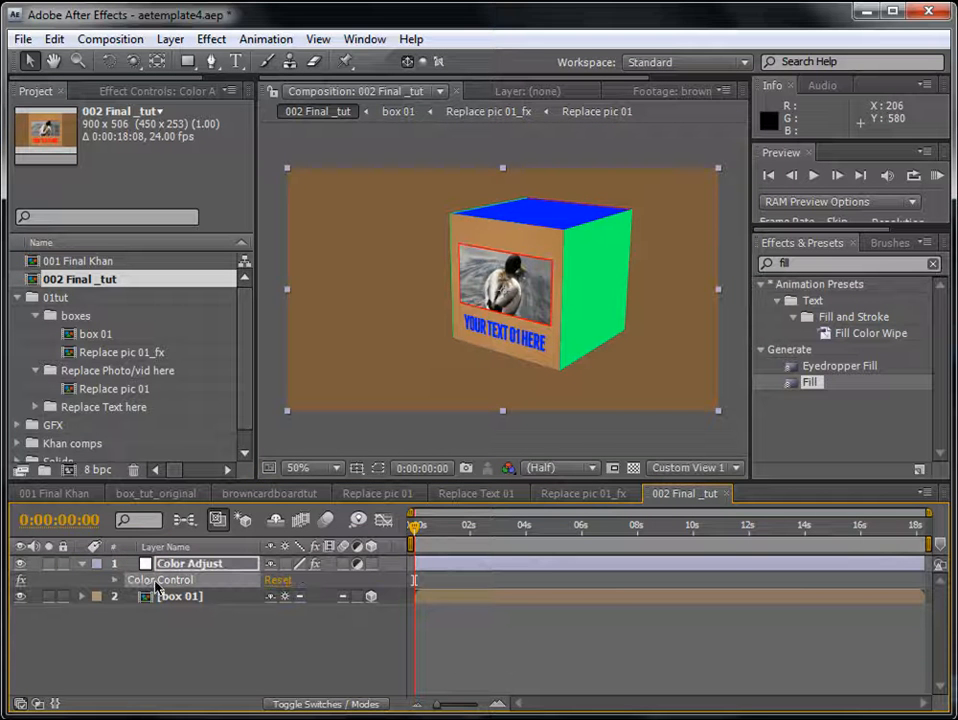
{"action": "left_click", "coordinate": [211, 39]}
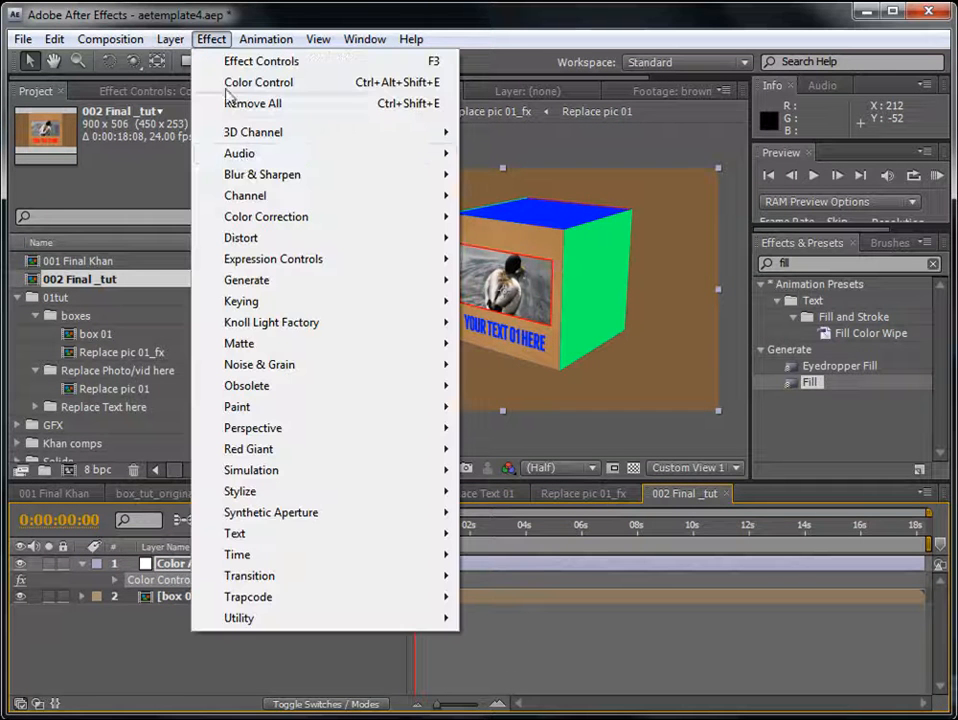
{"action": "mouse_move", "coordinate": [290, 259]}
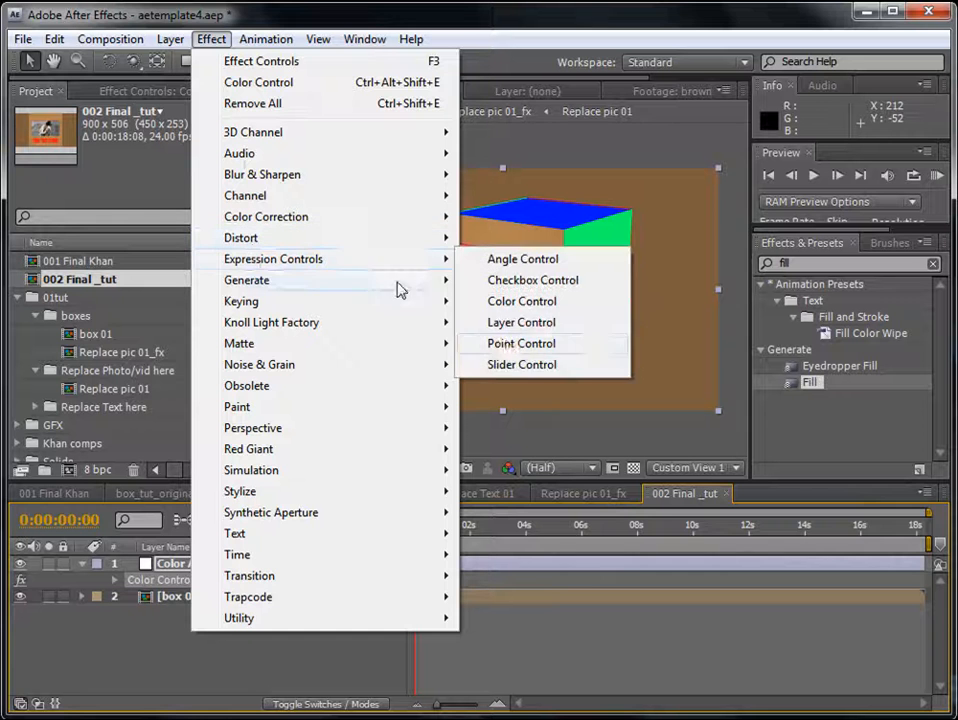
{"action": "left_click", "coordinate": [511, 303]}
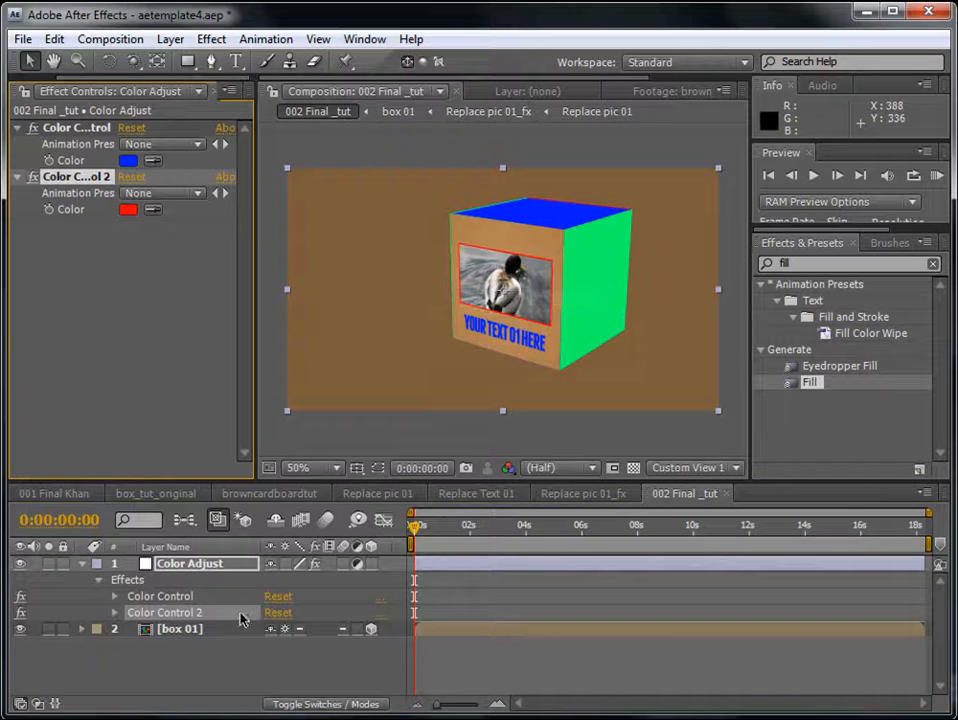
- Rename the first Color Control effect on Color Adjust as "Color Control_text"
{"action": "left_click", "coordinate": [186, 598]}
{"action": "key", "text": "Return"}
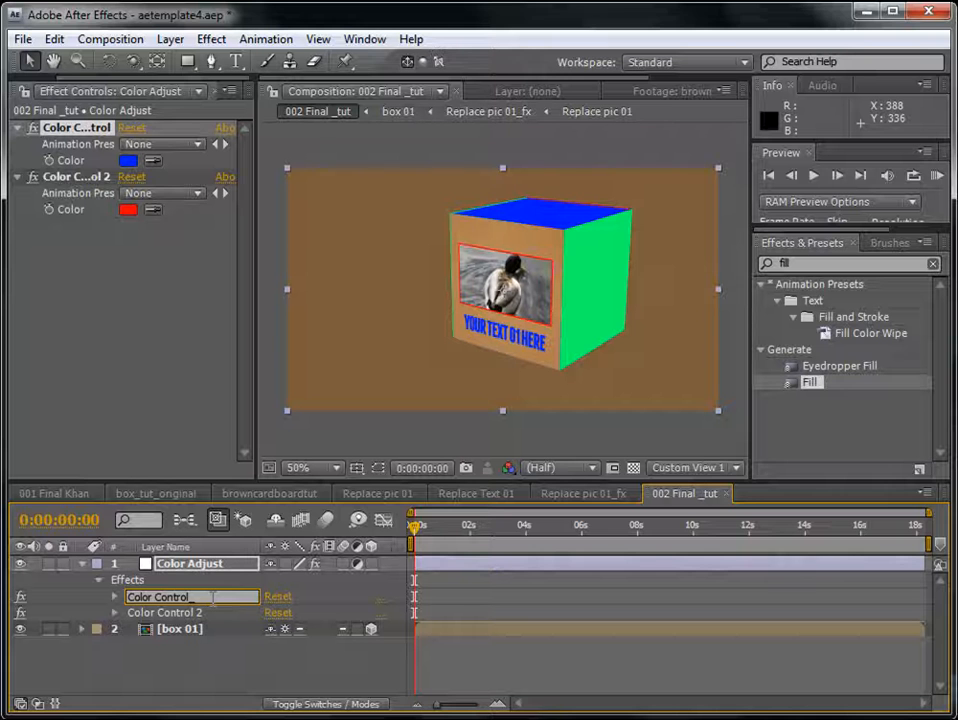
{"action": "type", "text": "_text"}
{"action": "key", "text": "Return"}
- Rename the second Color Control effect on Color Adjust as "Color Control_border"
{"action": "left_click", "coordinate": [203, 612]}
{"action": "key", "text": "Return"}
{"action": "key", "text": "End"}
{"action": "key", "text": "shift+Left"}
{"action": "key", "text": "shift+Left"}
{"action": "key", "text": "BackSpace"}
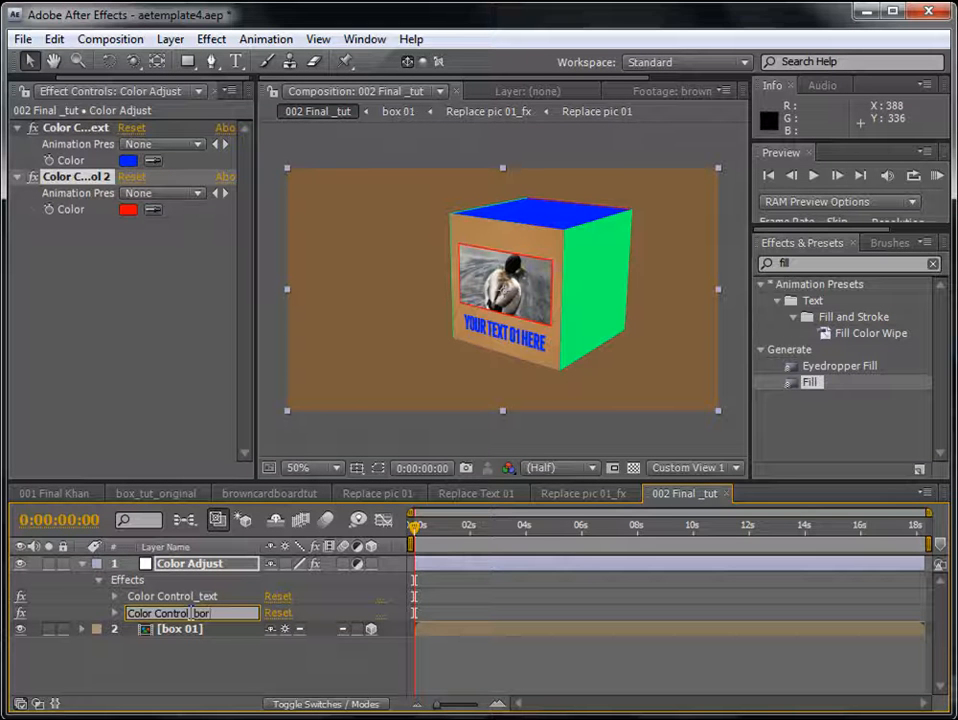
{"action": "key", "text": "Return"}
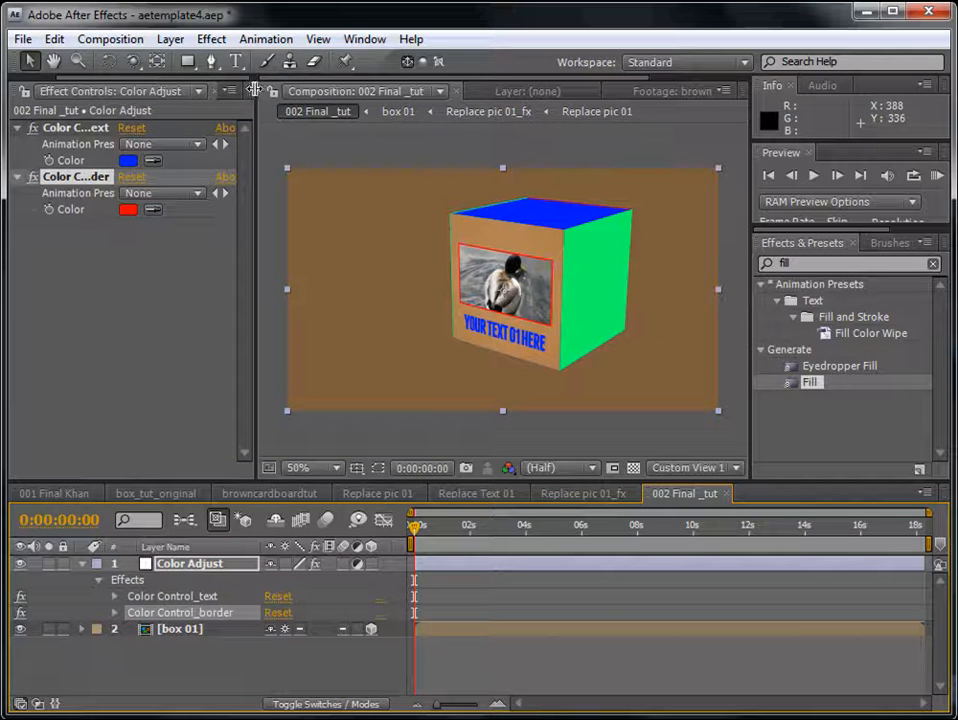
- Widen the project area and open the Replace pic 01_fx composition from the boxes folder
{"action": "left_click_drag", "start_coordinate": [254, 90], "coordinate": [318, 90]}
{"action": "left_click", "coordinate": [34, 91]}
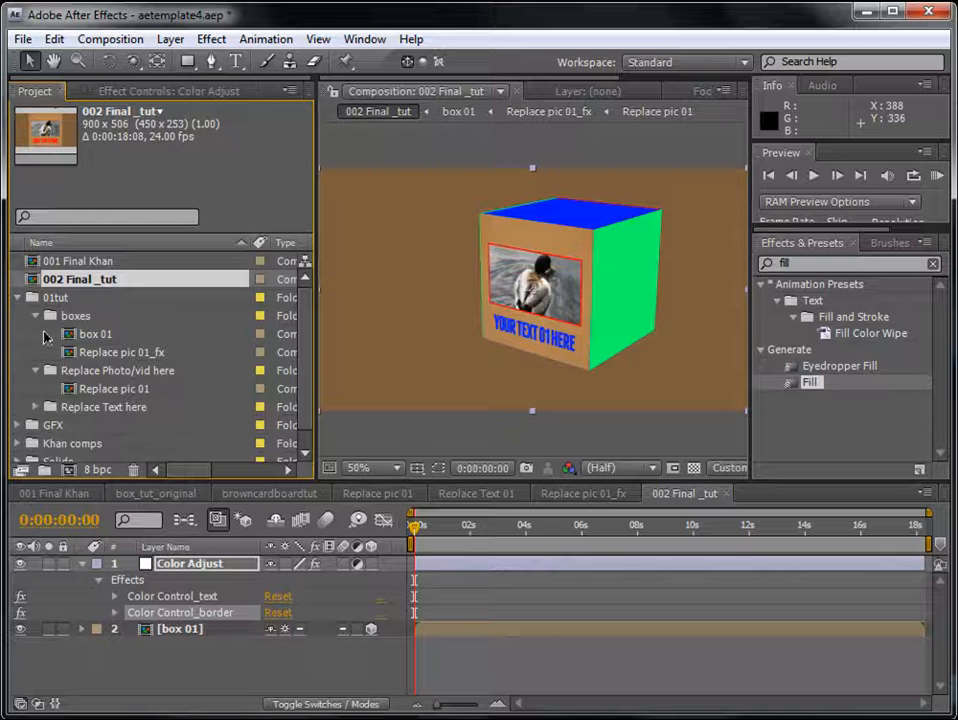
{"action": "left_click", "coordinate": [90, 336]}
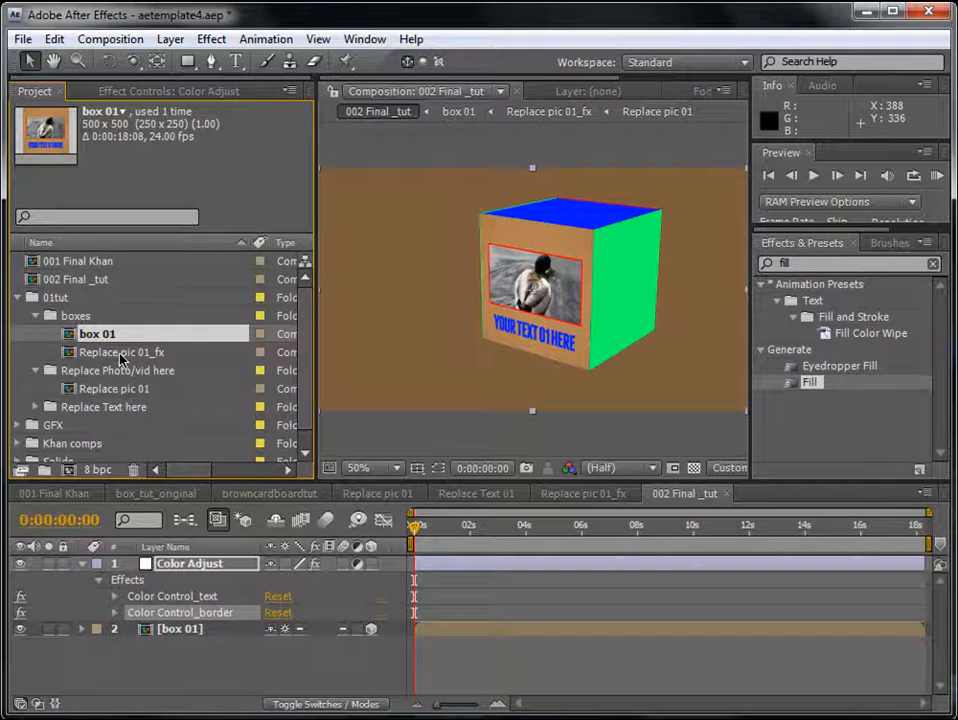
{"action": "double_click", "coordinate": [120, 350]}
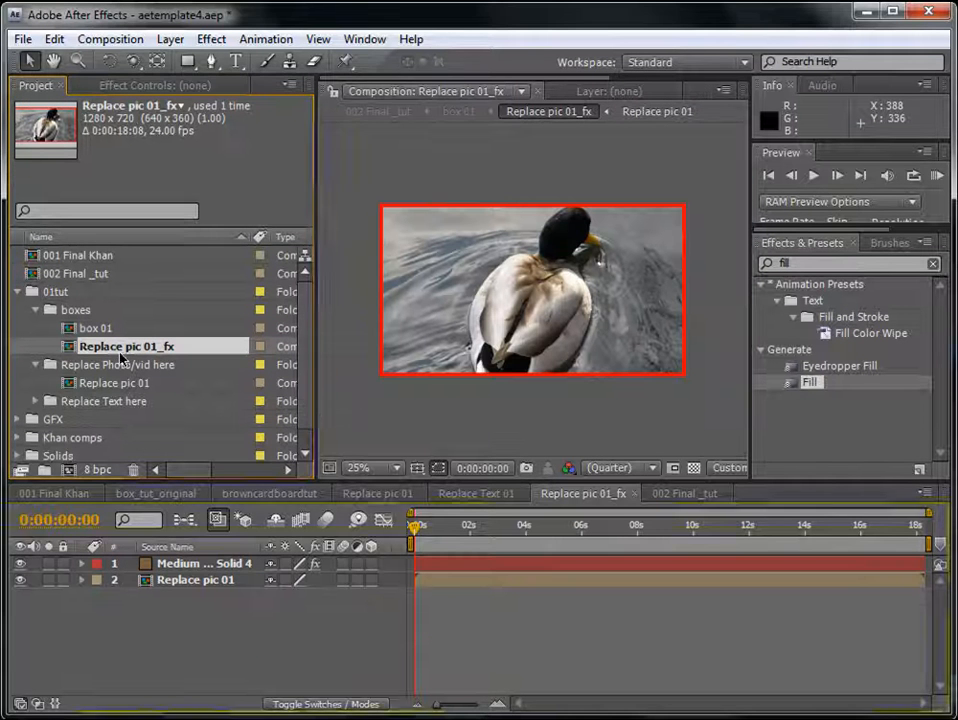
- Reveal the Fill effect of the border solid above Replace pic 01 in the Replace pic 01_fx timeline
{"action": "left_click", "coordinate": [455, 567]}
{"action": "left_click", "coordinate": [533, 609]}
{"action": "left_click", "coordinate": [504, 568]}
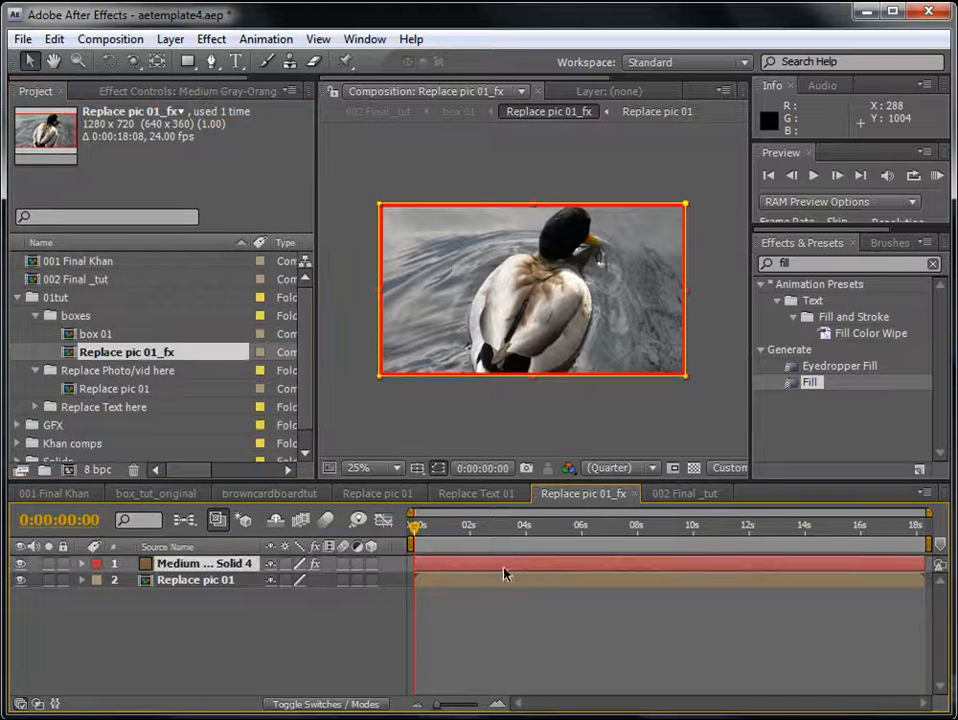
{"action": "key", "text": "e"}
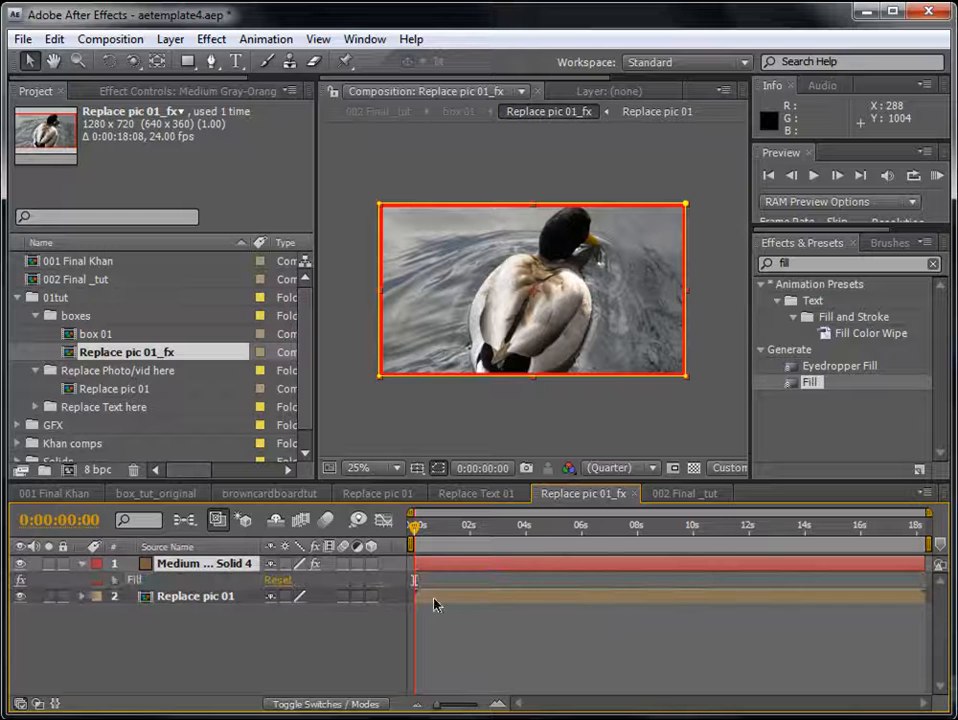
{"action": "left_click", "coordinate": [115, 580]}
{"action": "left_click", "coordinate": [115, 580]}
{"action": "left_click", "coordinate": [487, 641]}
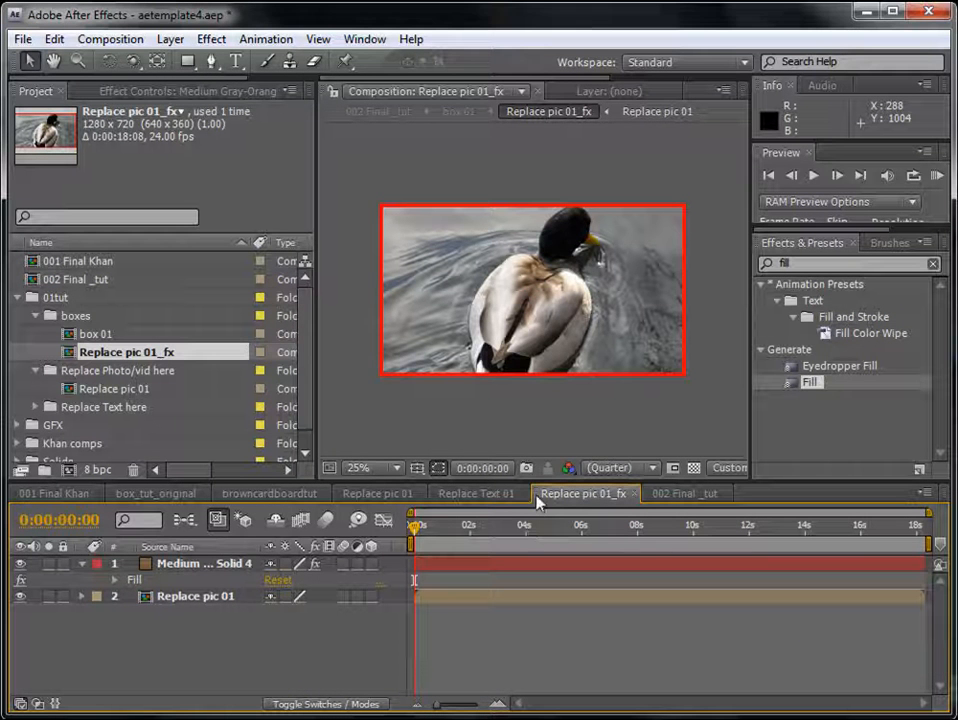
- Dock the Replace pic 01_fx timeline as a separate panel beneath the viewer and expand the border solid's Fill properties
{"action": "left_click_drag", "start_coordinate": [540, 494], "coordinate": [526, 445]}
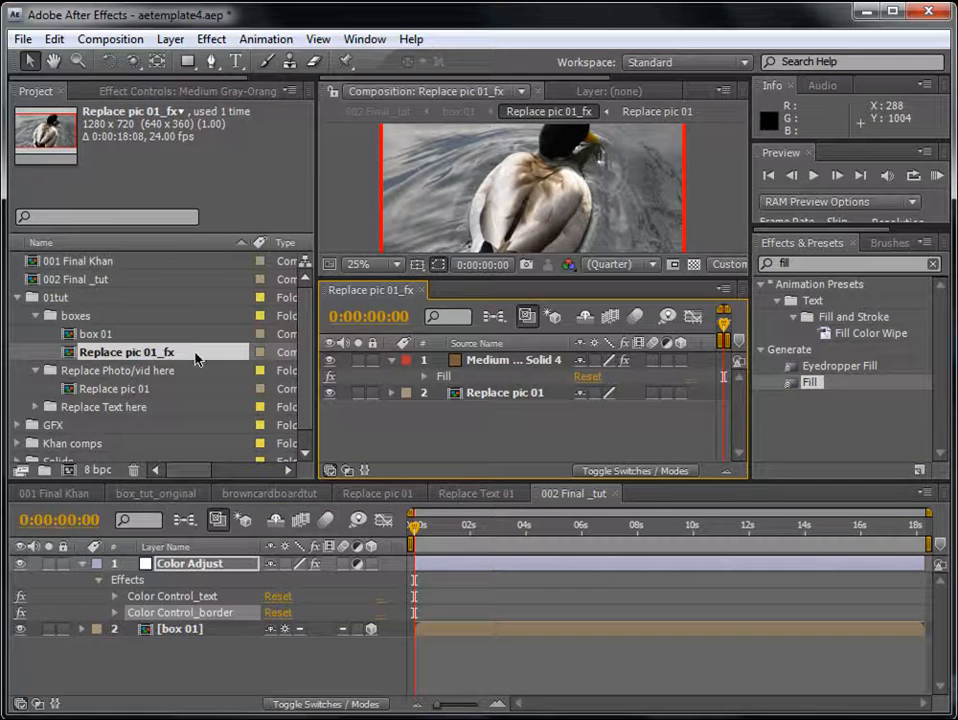
{"action": "left_click", "coordinate": [526, 681]}
{"action": "left_click", "coordinate": [503, 369]}
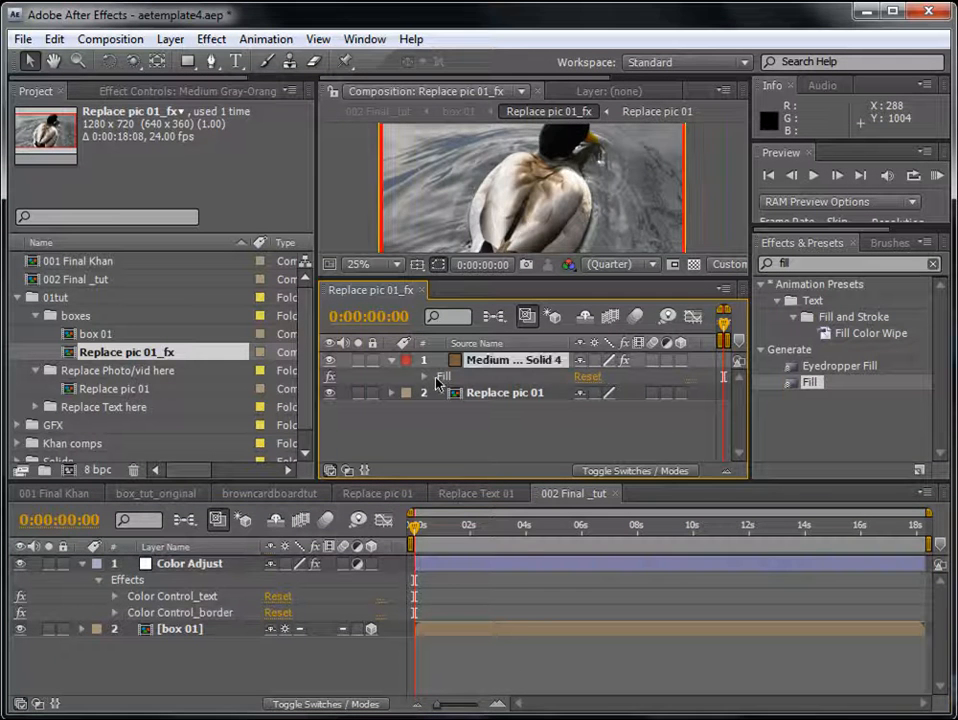
{"action": "left_click", "coordinate": [424, 376]}
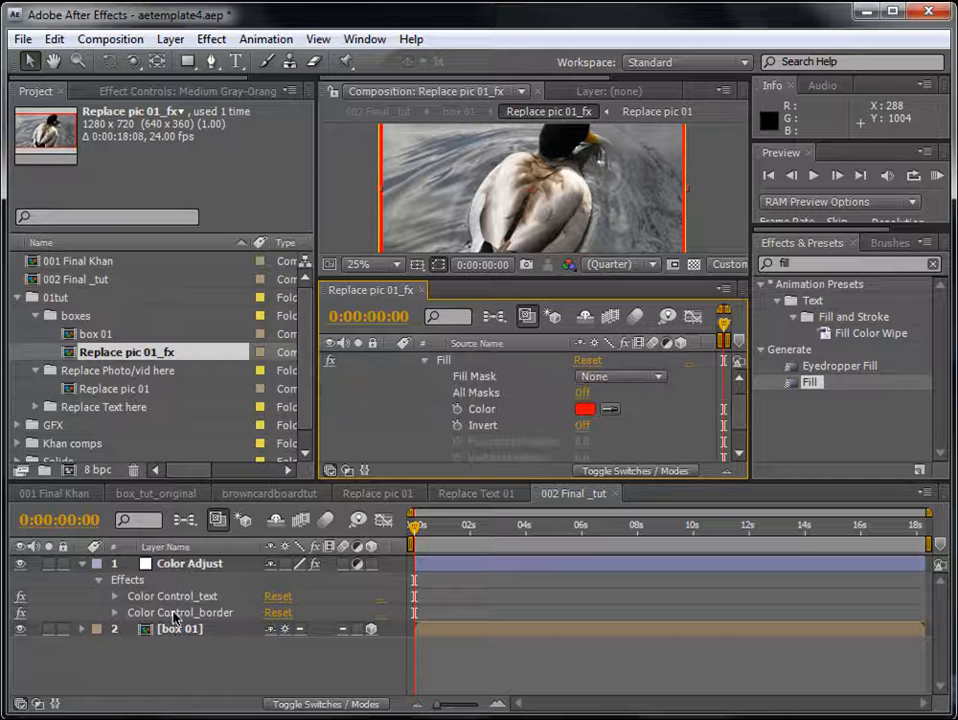
- Link the border solid's Fill Color by expression to the Color Control_border color on the Color Adjust layer
{"action": "left_click", "coordinate": [216, 614]}
{"action": "left_click", "coordinate": [111, 617]}
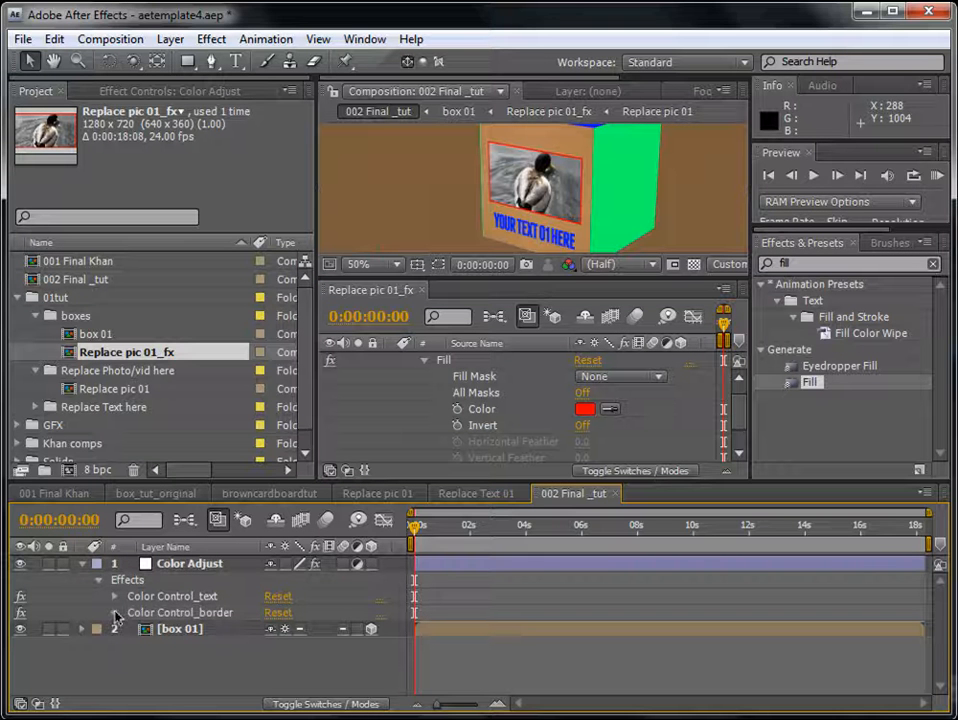
{"action": "left_click", "coordinate": [116, 613]}
{"action": "left_click", "coordinate": [128, 613]}
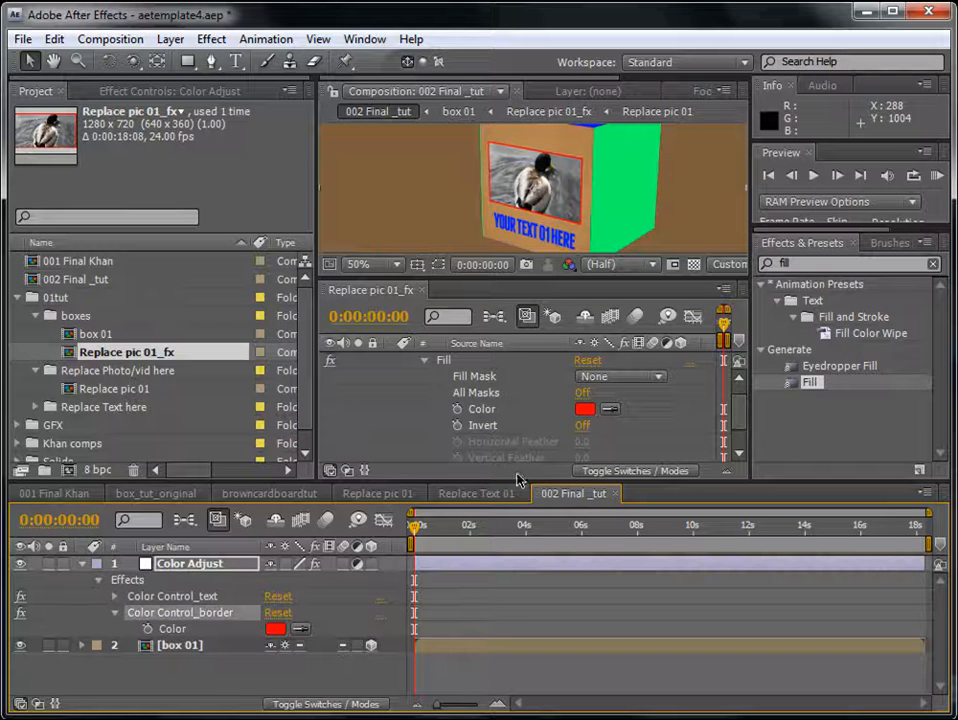
{"action": "left_click", "coordinate": [458, 410], "text": "alt"}
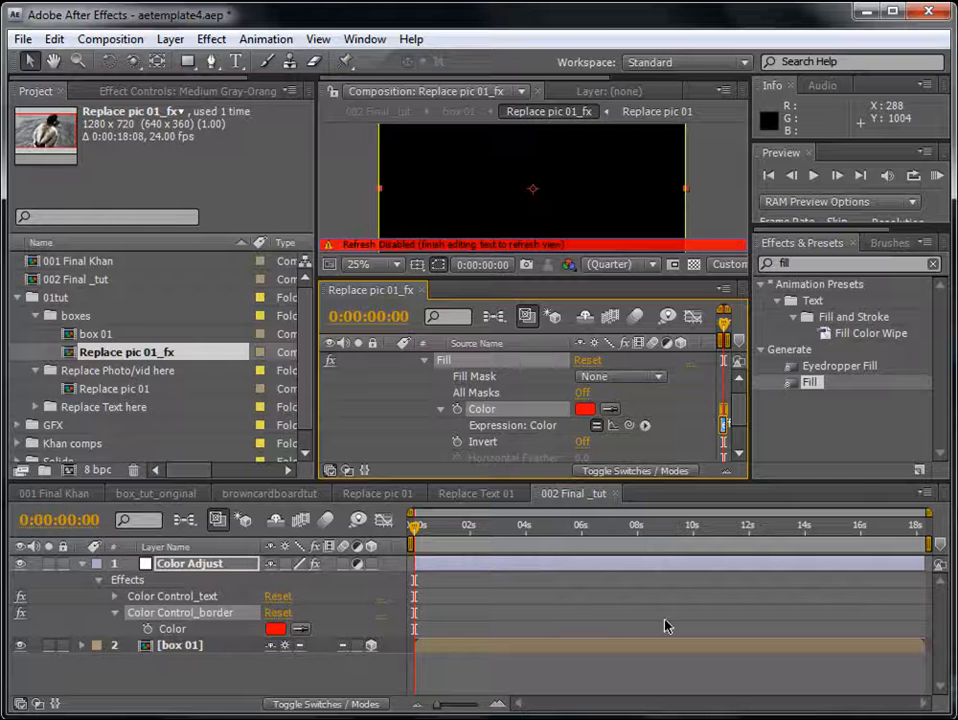
{"action": "mouse_move", "coordinate": [629, 425]}
{"action": "left_mouse_down"}
{"action": "mouse_move", "coordinate": [203, 551]}
{"action": "mouse_move", "coordinate": [180, 628]}
{"action": "left_mouse_up"}
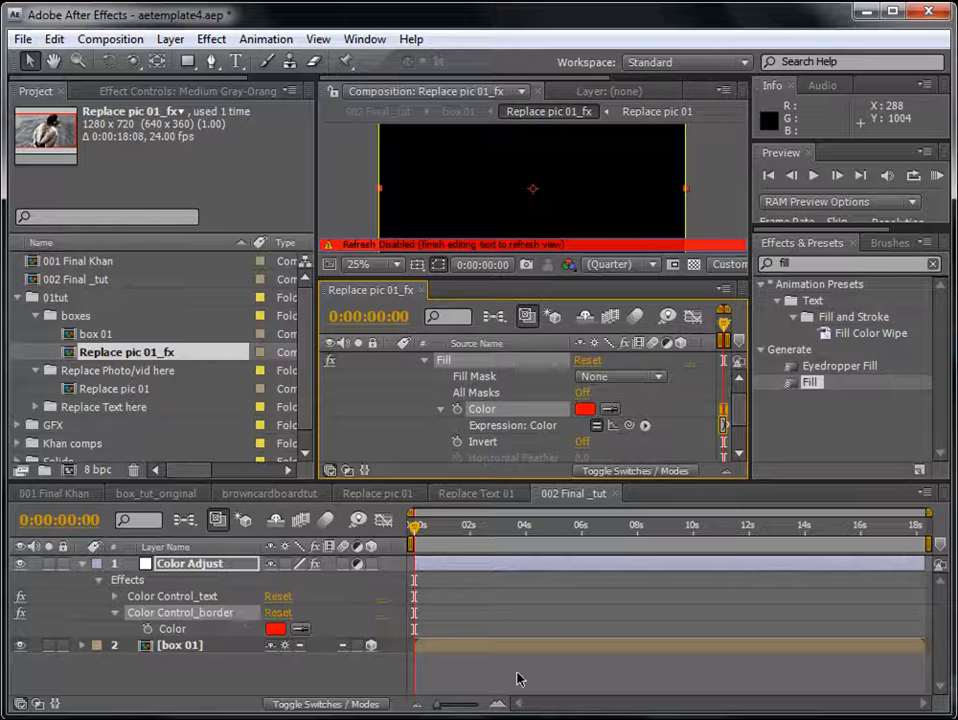
- Set the Color Control_border color on the Color Adjust layer to black (000000)
{"action": "left_click", "coordinate": [275, 628]}
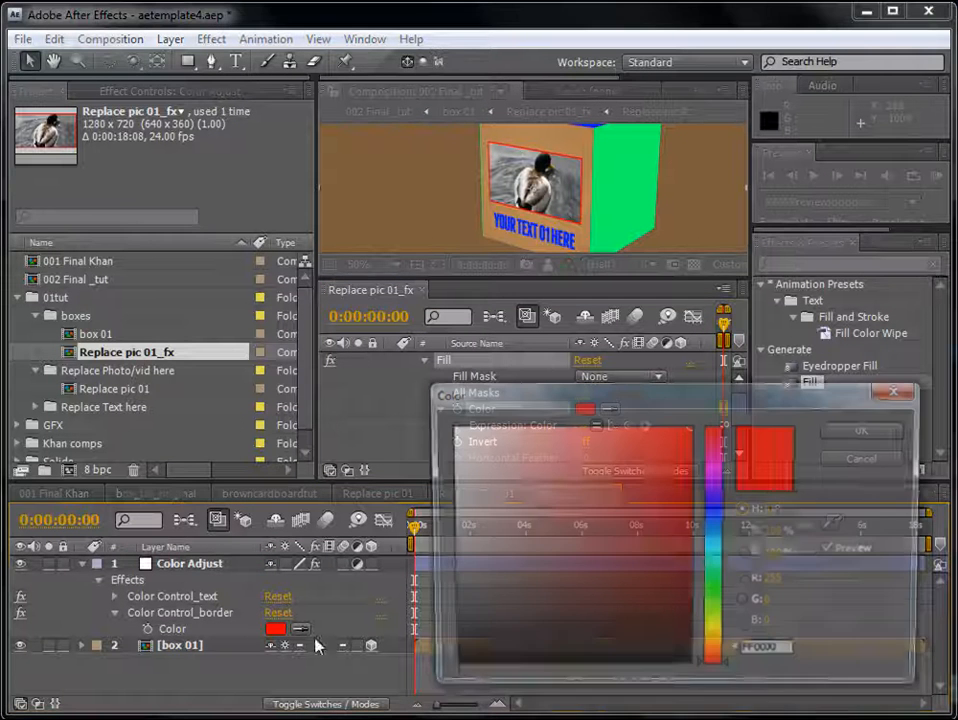
{"action": "left_click_drag", "start_coordinate": [451, 607], "coordinate": [457, 697]}
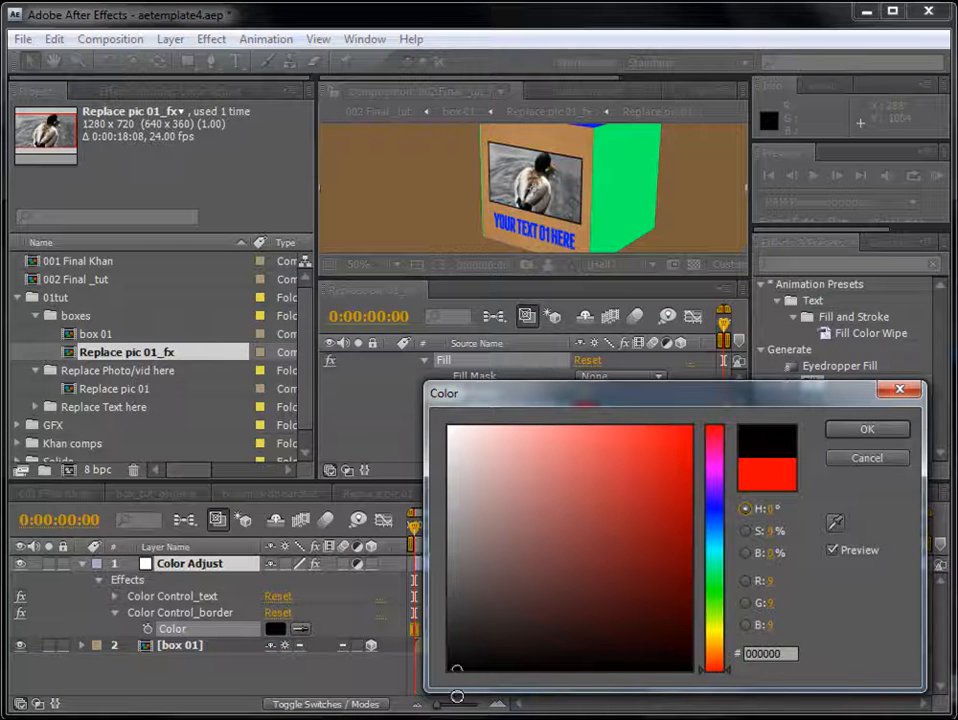
{"action": "left_click", "coordinate": [867, 428]}
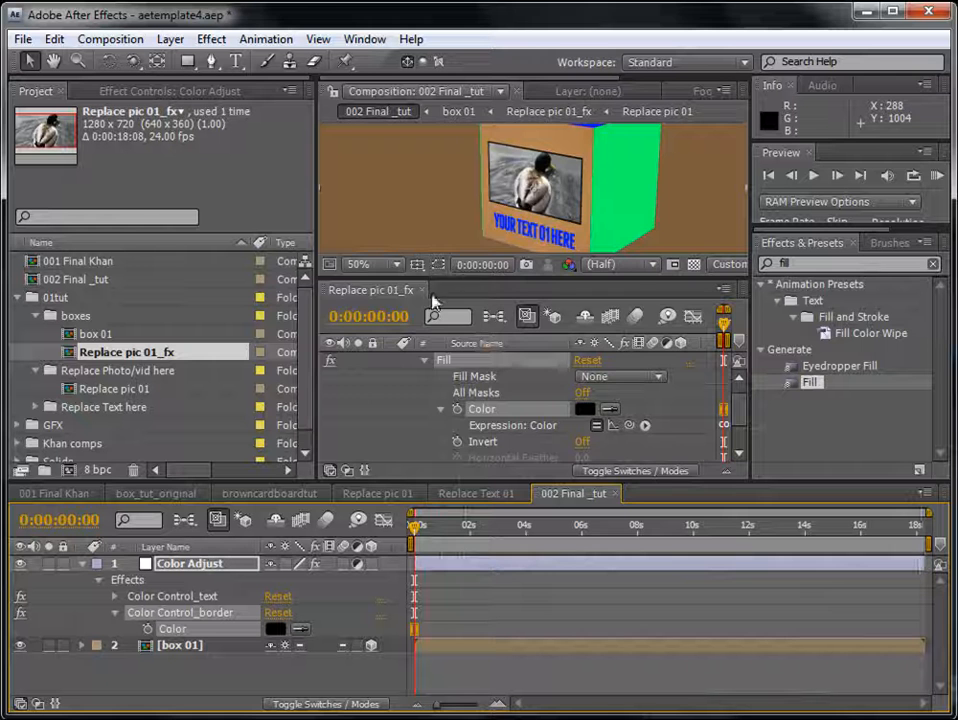
- Close the separate Replace pic 01_fx timeline and narrow the project area to give the 002 Final _tut viewer more room
{"action": "left_click", "coordinate": [422, 290]}
{"action": "scroll", "coordinate": [508, 361], "scroll_direction": "up", "scroll_amount": 1}
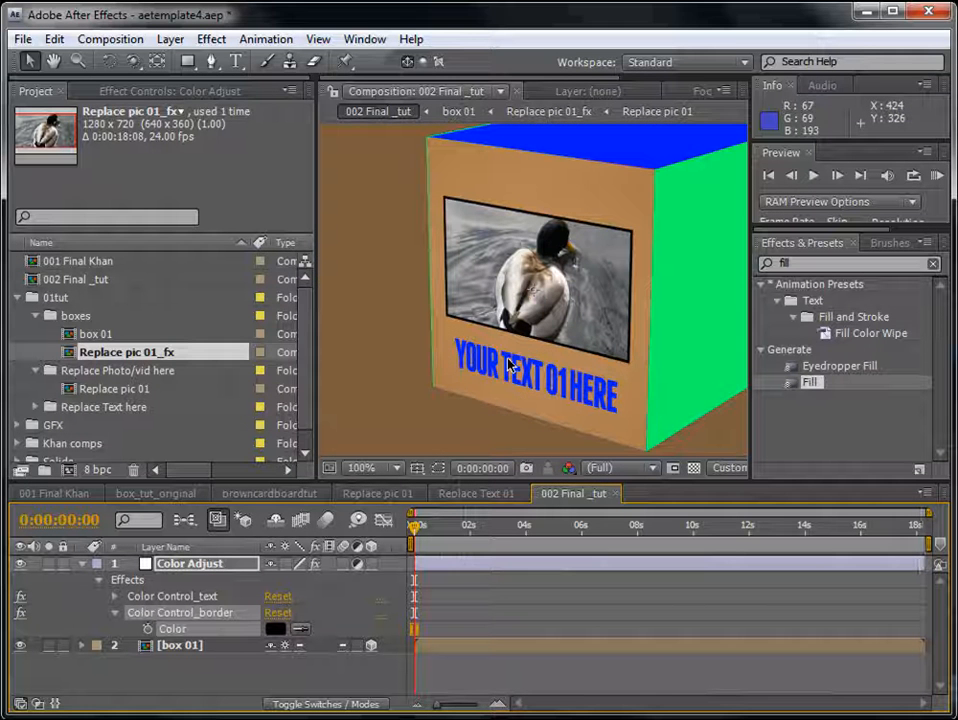
{"action": "left_click_drag", "start_coordinate": [316, 306], "coordinate": [184, 306]}
{"action": "scroll", "coordinate": [441, 322], "scroll_direction": "down", "scroll_amount": 1}
{"action": "scroll", "coordinate": [441, 322], "scroll_direction": "up", "scroll_amount": 1}
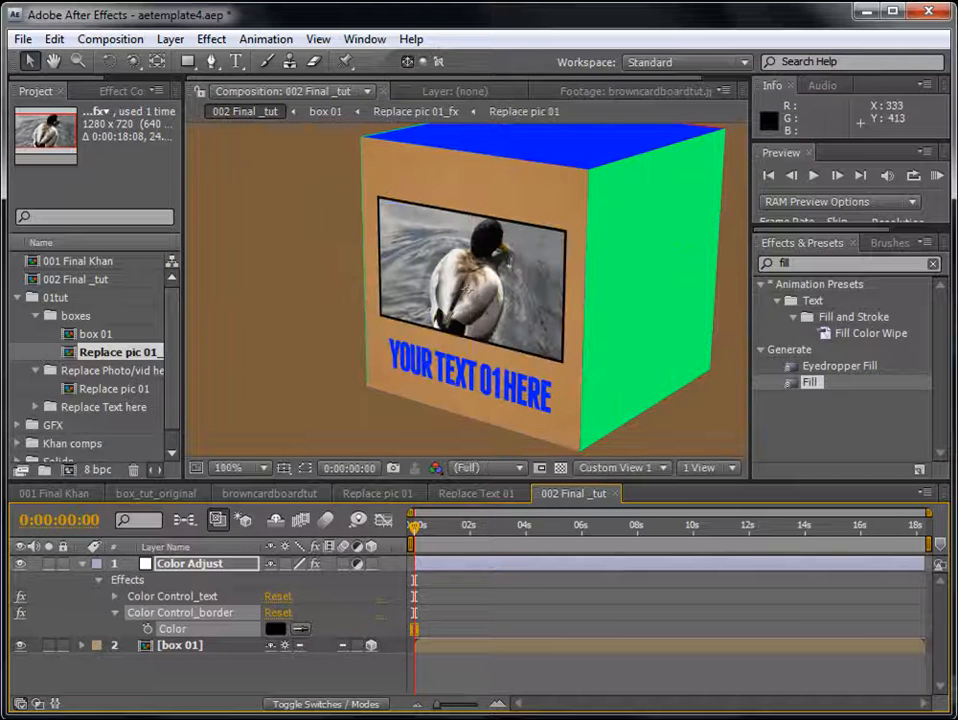
- Set the Color Control_text color on the Color Adjust layer to a bright yellow-green
{"action": "left_click", "coordinate": [114, 596]}
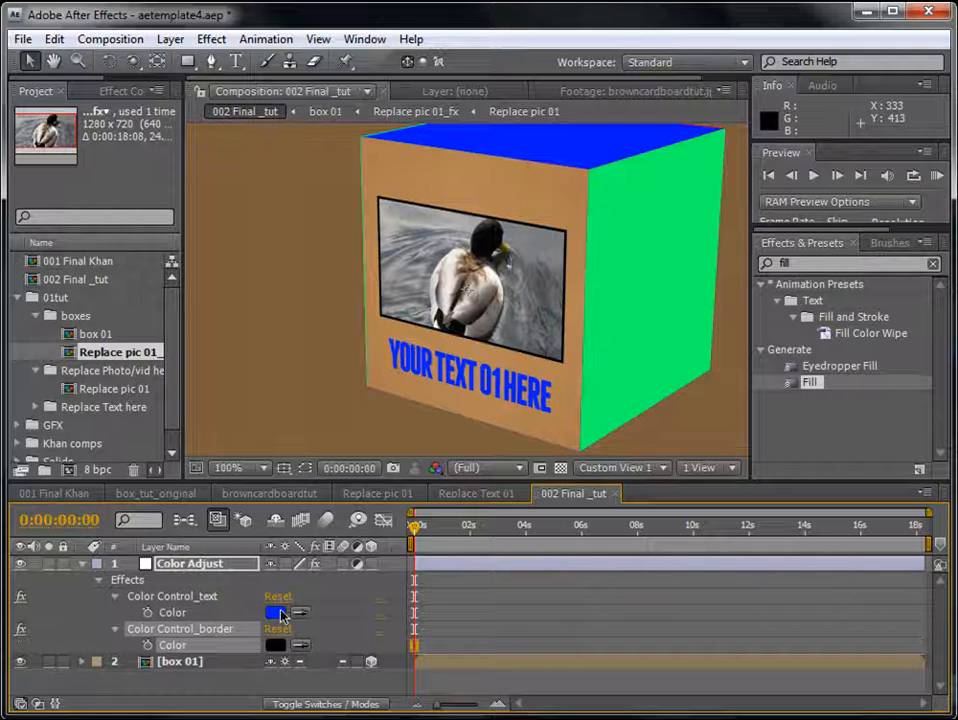
{"action": "left_click", "coordinate": [275, 612]}
{"action": "left_click_drag", "start_coordinate": [714, 512], "coordinate": [721, 620]}
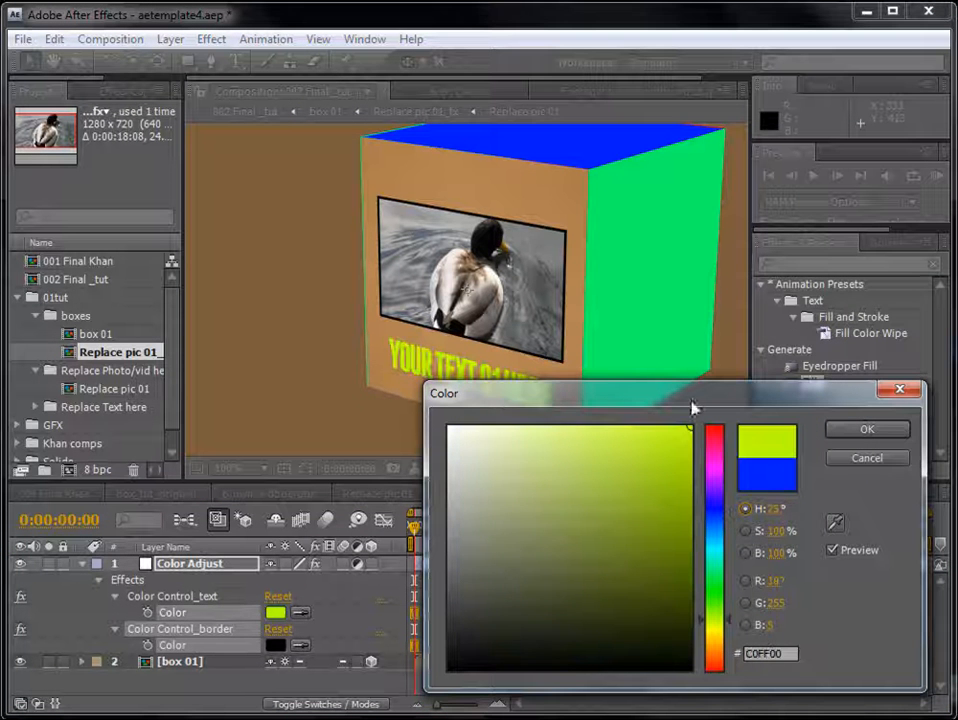
{"action": "left_click_drag", "start_coordinate": [690, 398], "coordinate": [813, 343]}
{"action": "left_click_drag", "start_coordinate": [845, 498], "coordinate": [859, 560]}
{"action": "left_click", "coordinate": [956, 375]}
- Try out other shades for the Color Control_border color on the Color Adjust layer, ending on black
{"action": "left_click", "coordinate": [280, 647]}
{"action": "left_click_drag", "start_coordinate": [803, 384], "coordinate": [530, 635]}
{"action": "left_click", "coordinate": [956, 375]}
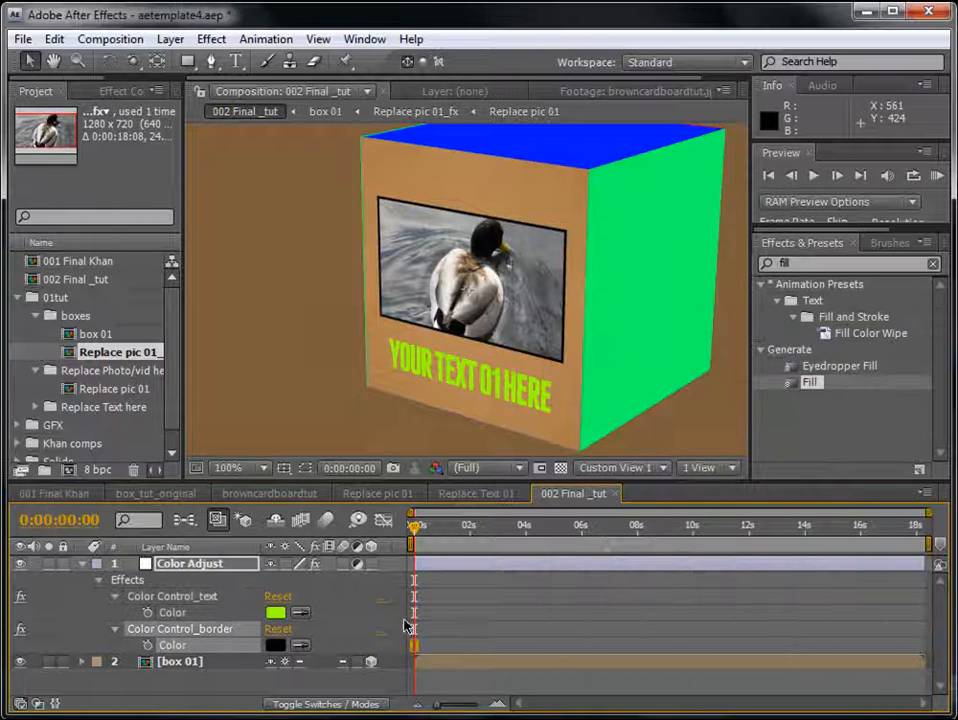
- Collapse the Color Adjust layer's properties in the 002 Final _tut timeline
{"action": "left_click", "coordinate": [83, 568]}
{"action": "key", "text": "comma"}
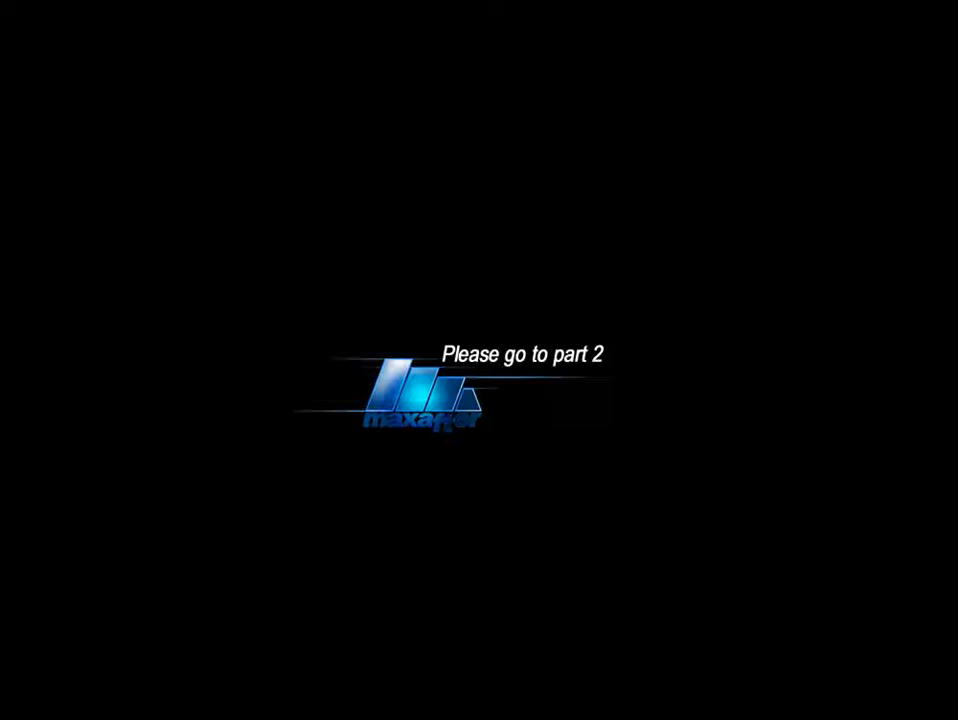